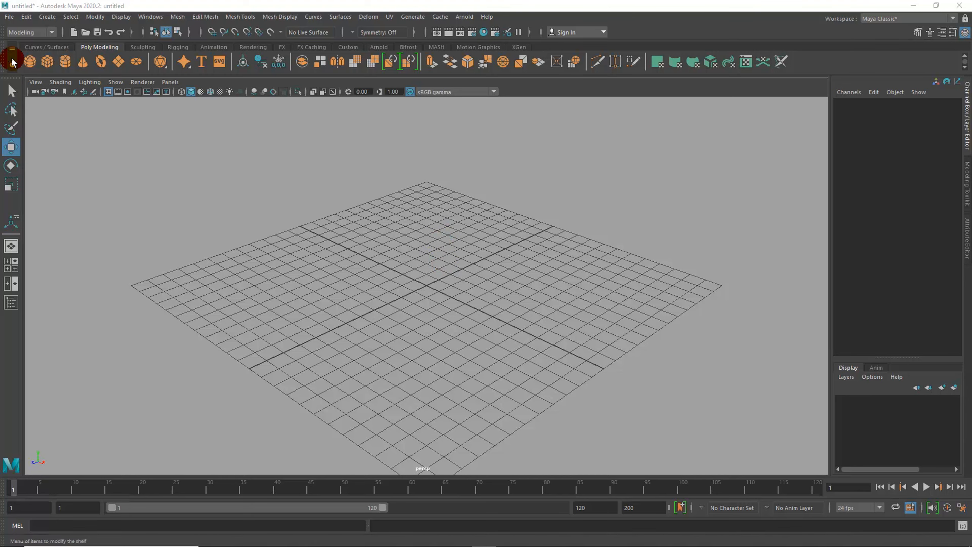
Start a new project in the Project Window and name it Tutorial
{"action": "left_click", "coordinate": [9, 17]}
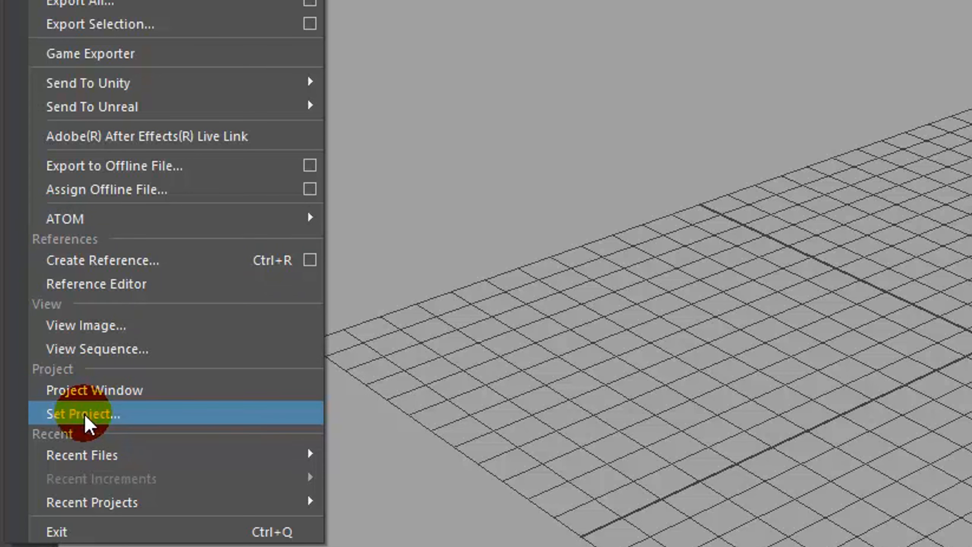
{"action": "left_click", "coordinate": [105, 395]}
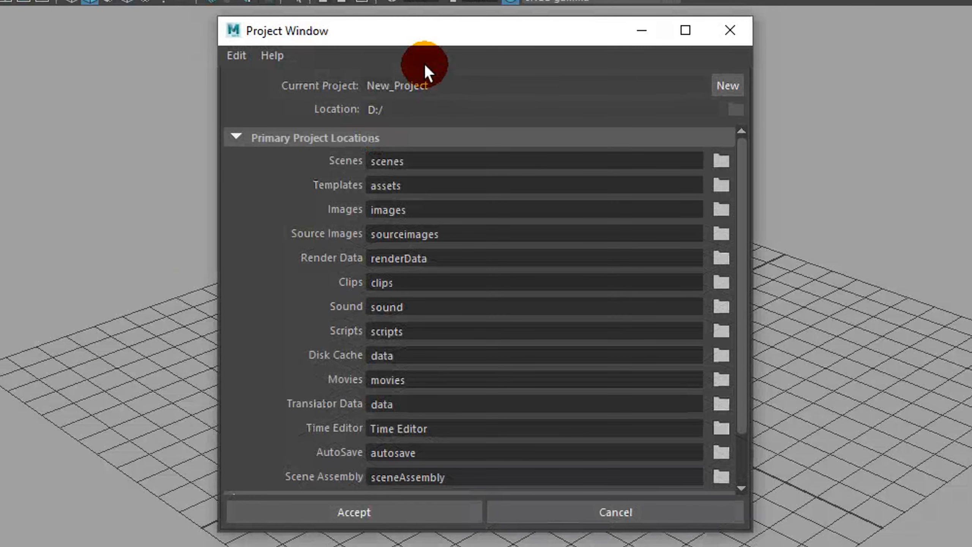
{"action": "left_click_drag", "start_coordinate": [430, 29], "coordinate": [440, 27]}
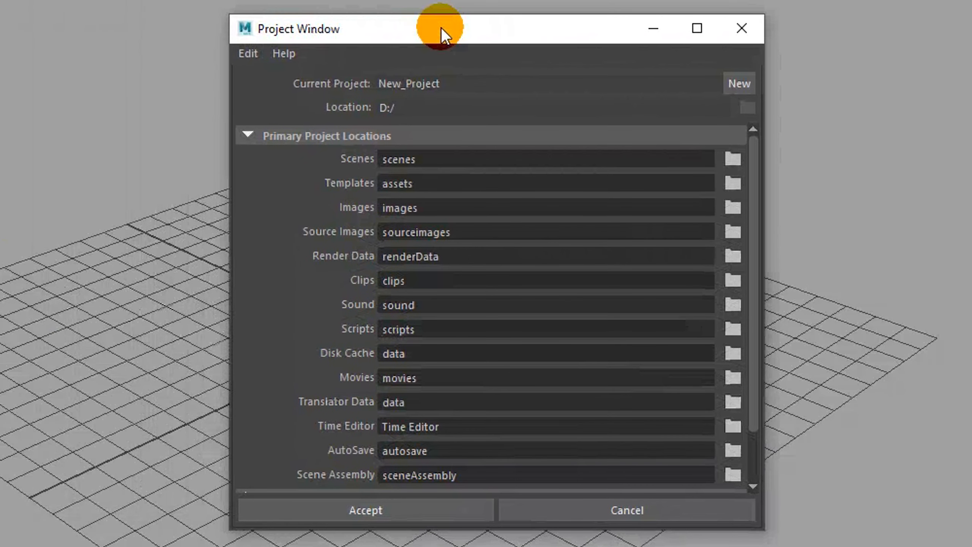
{"action": "left_click", "coordinate": [734, 82]}
{"action": "left_click", "coordinate": [459, 82]}
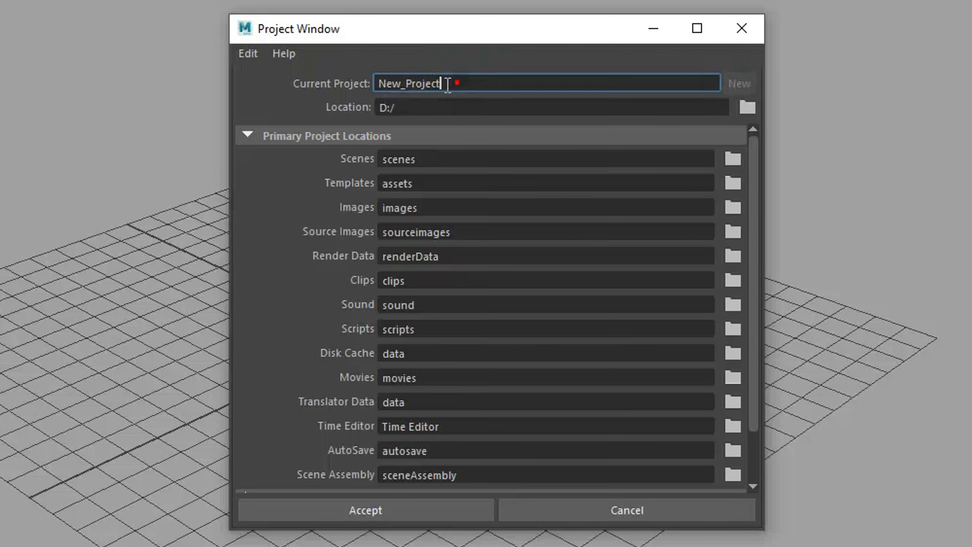
{"action": "left_click_drag", "start_coordinate": [459, 83], "coordinate": [355, 86]}
{"action": "type", "text": "Tu"}
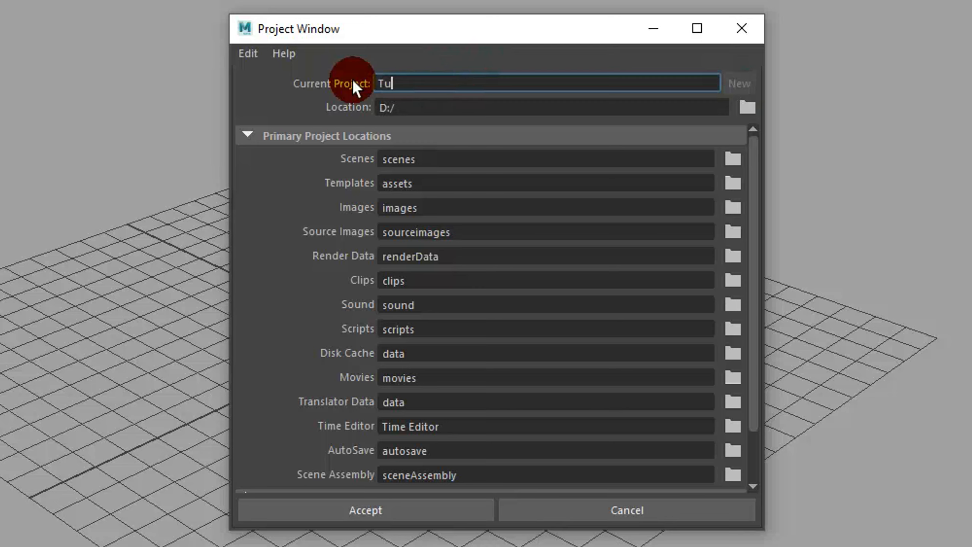
{"action": "type", "text": "torial"}
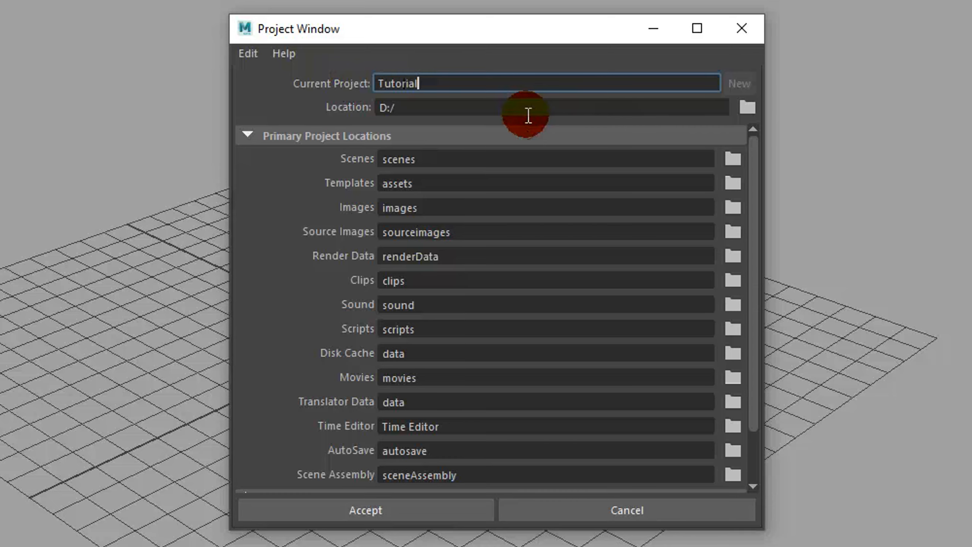
Keep D:/ as the project location with the default folder names, and create the project
{"action": "left_click", "coordinate": [421, 108]}
{"action": "left_click", "coordinate": [746, 107]}
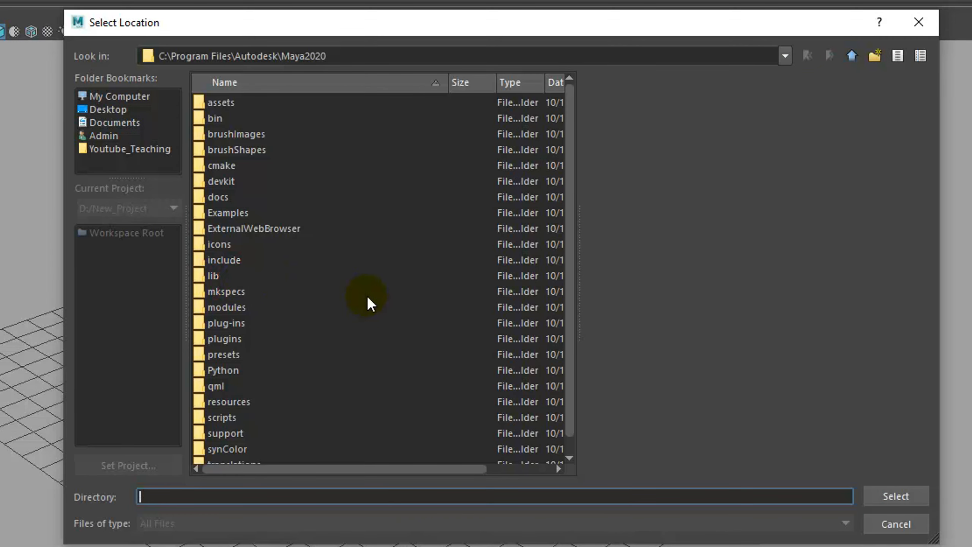
{"action": "left_click", "coordinate": [915, 525]}
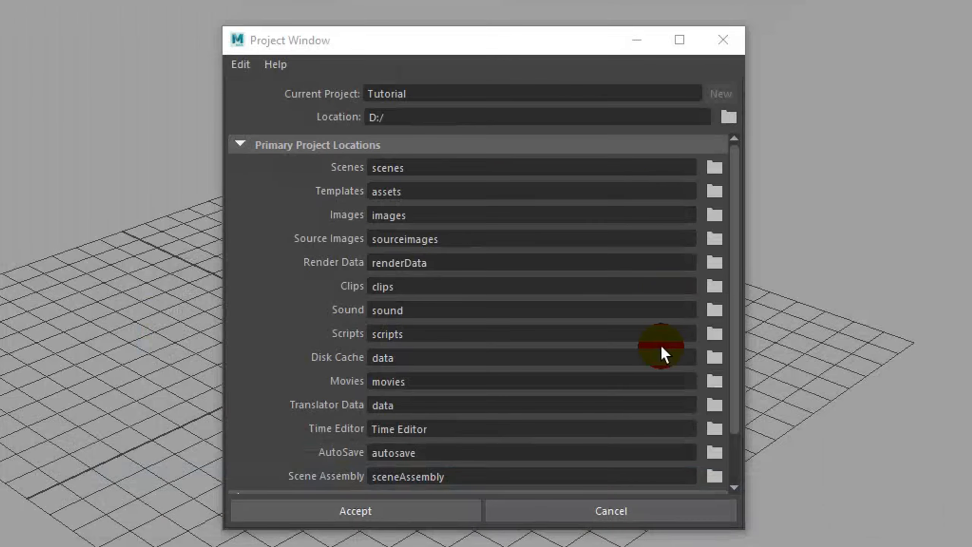
{"action": "left_click", "coordinate": [403, 117]}
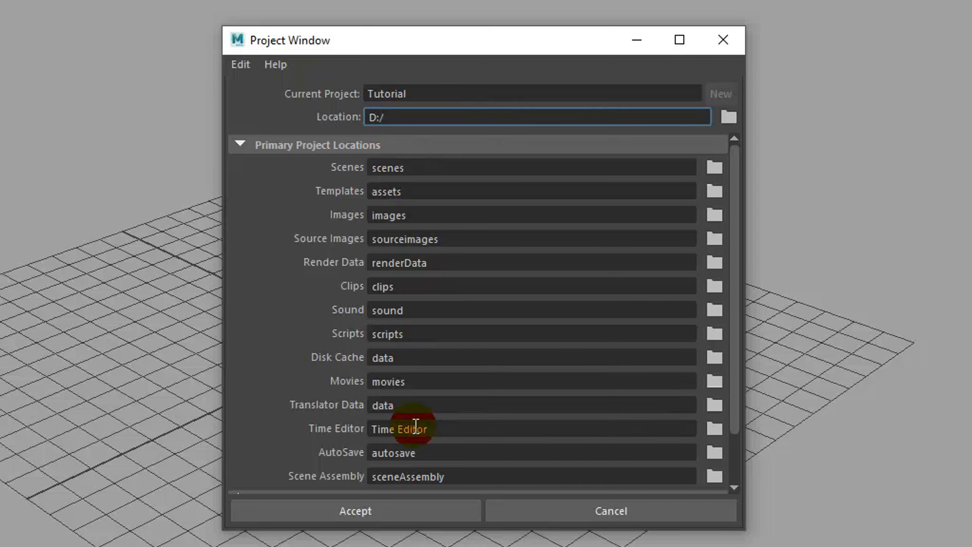
{"action": "left_click_drag", "start_coordinate": [734, 384], "coordinate": [737, 254]}
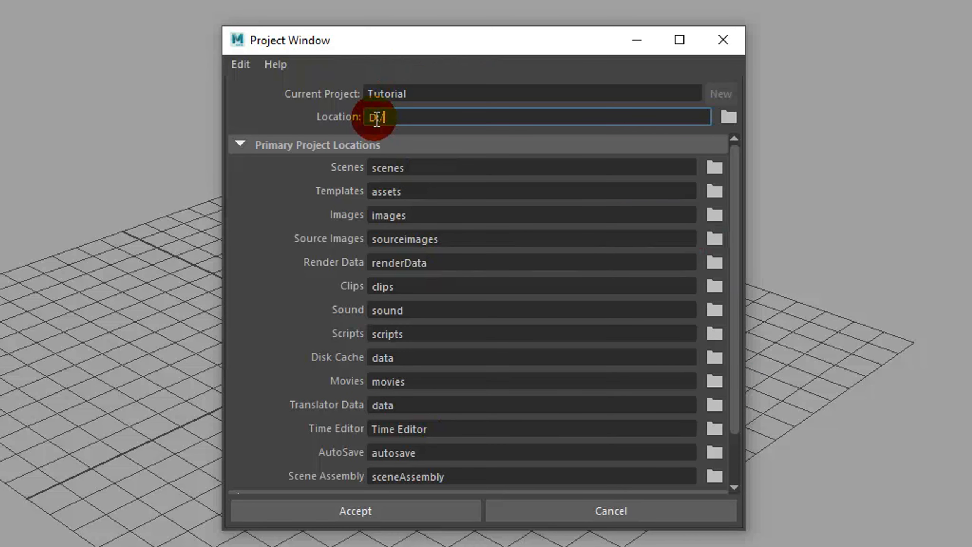
{"action": "left_click", "coordinate": [391, 117]}
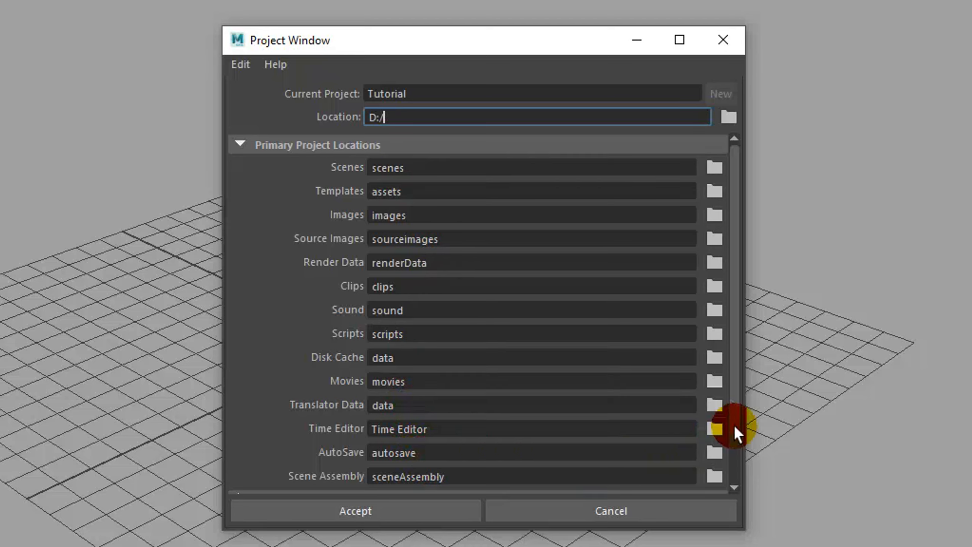
{"action": "left_click_drag", "start_coordinate": [735, 411], "coordinate": [736, 383]}
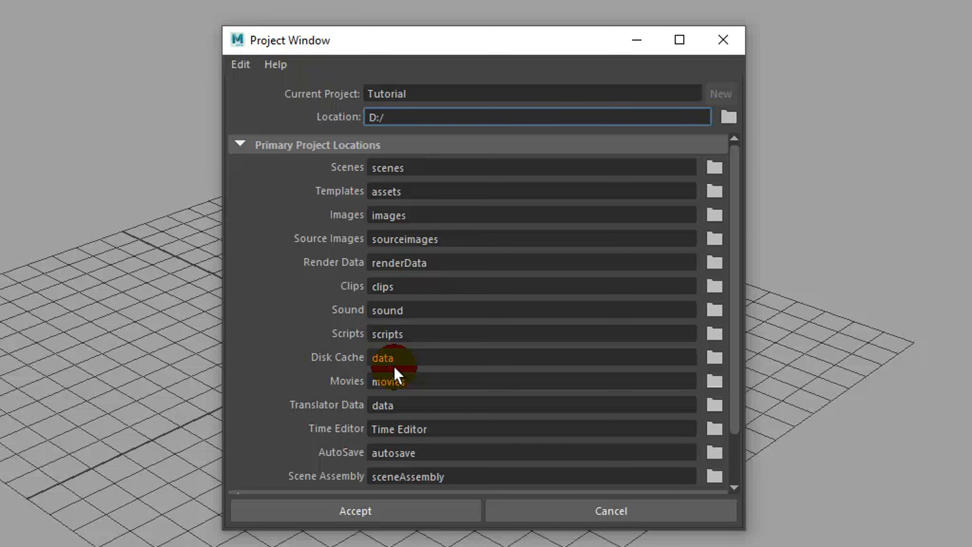
{"action": "left_click", "coordinate": [370, 510]}
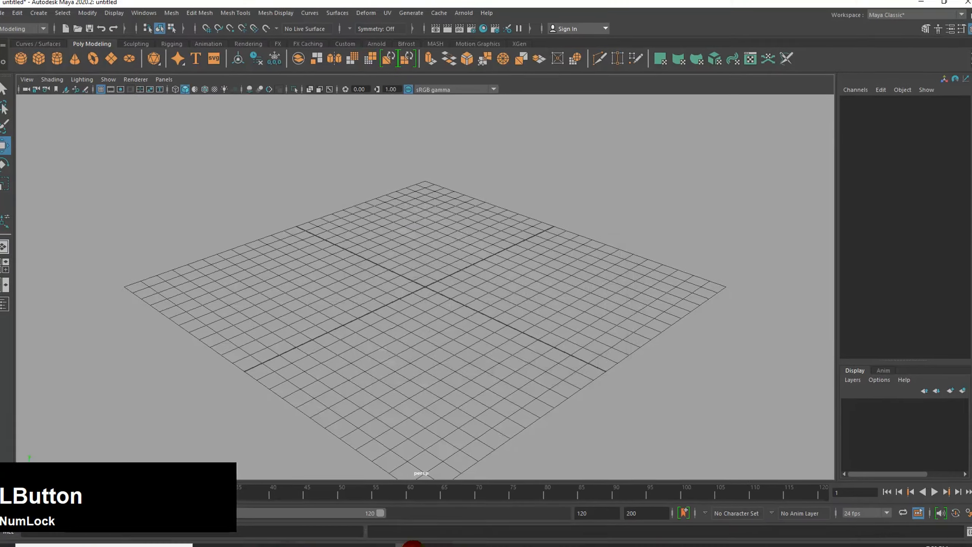
Switch to File Explorer and open the Tutorial project folder on the Data (D:) drive
{"action": "mouse_move", "coordinate": [433, 546]}
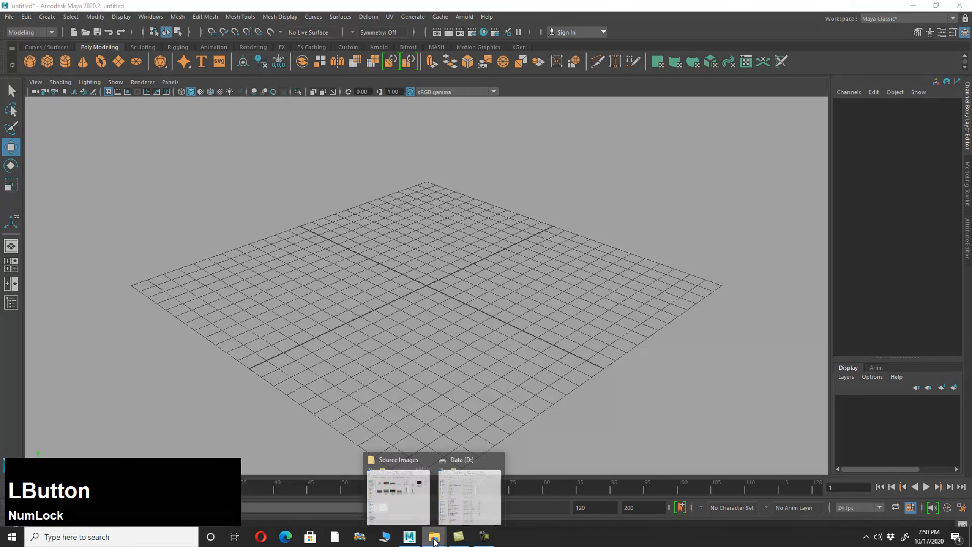
{"action": "left_click", "coordinate": [402, 499]}
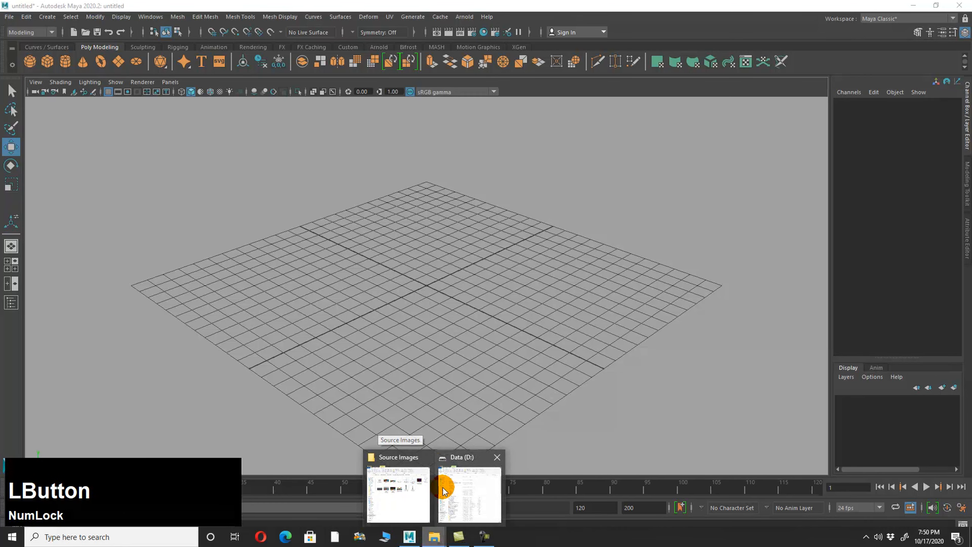
{"action": "left_click", "coordinate": [471, 489]}
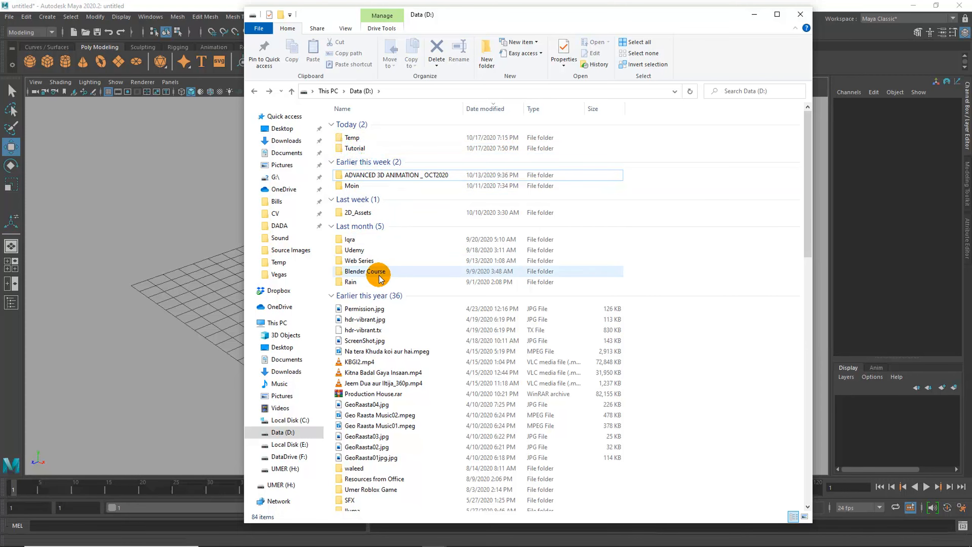
{"action": "scroll", "coordinate": [383, 406], "scroll_direction": "down", "scroll_amount": 6}
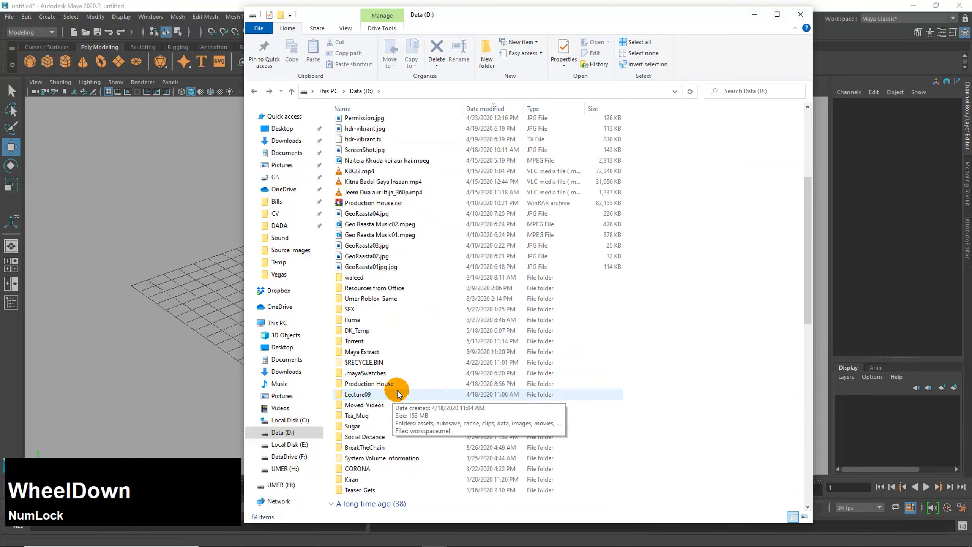
{"action": "left_click", "coordinate": [378, 373]}
{"action": "type", "text": "tut"}
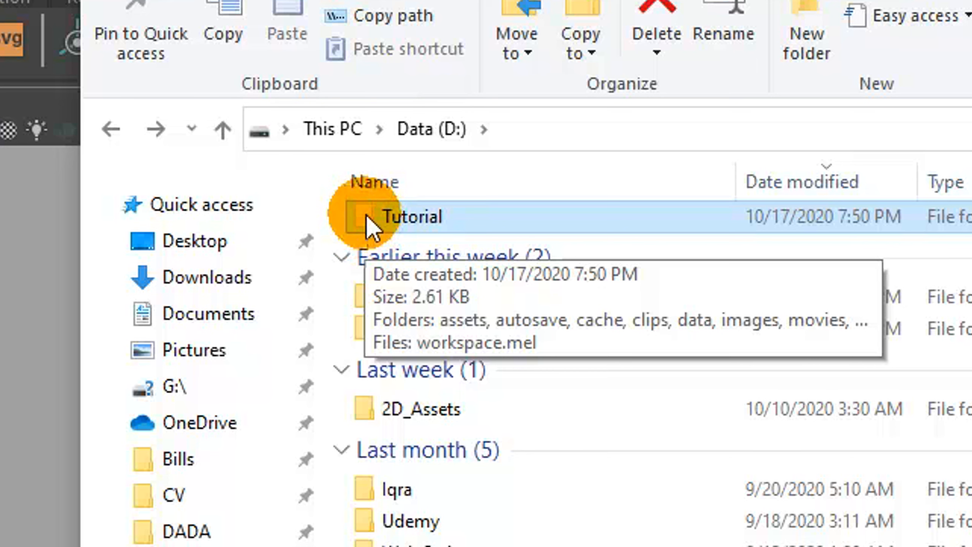
{"action": "double_click", "coordinate": [368, 229]}
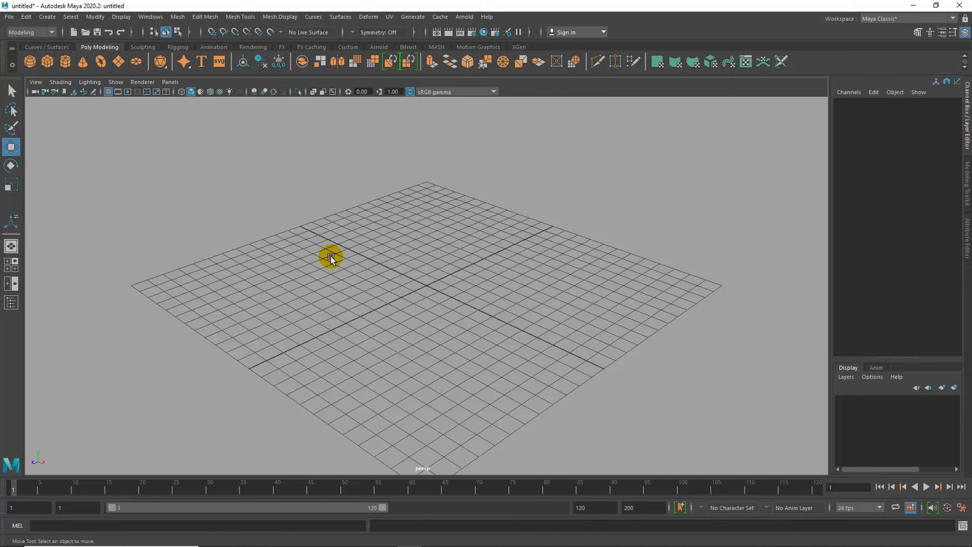
Examine the subfolders inside the Tutorial project folder, and return to Maya
{"action": "mouse_move", "coordinate": [497, 544]}
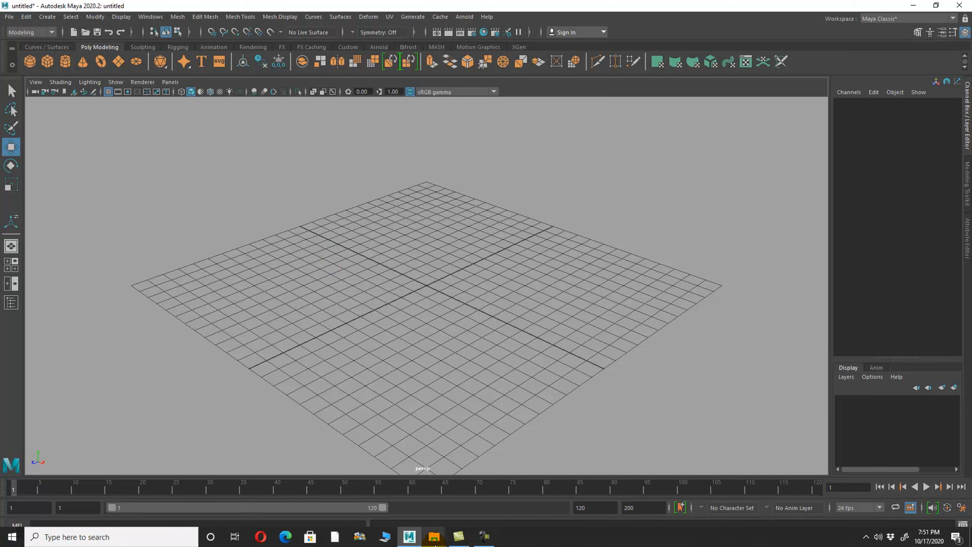
{"action": "left_click", "coordinate": [434, 537]}
{"action": "left_click", "coordinate": [464, 503]}
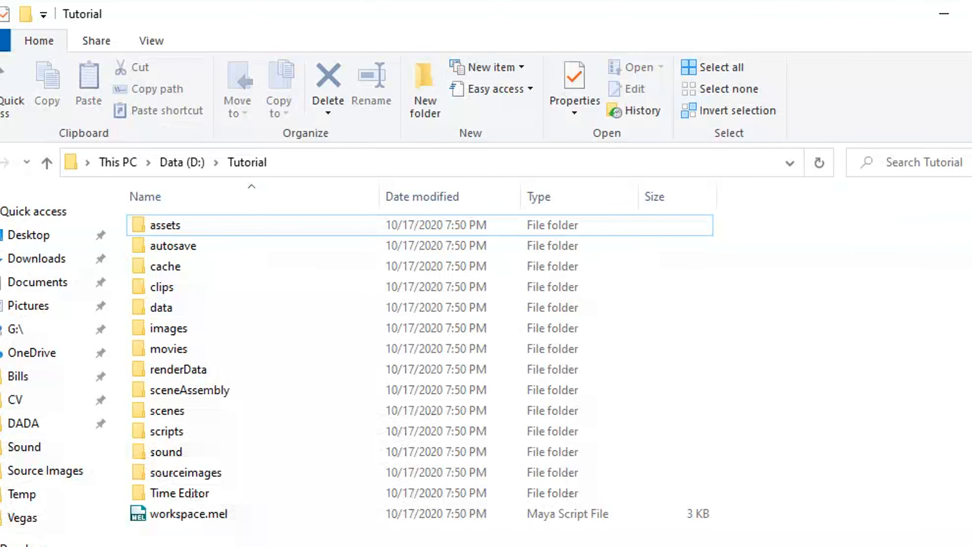
{"action": "left_click", "coordinate": [943, 14]}
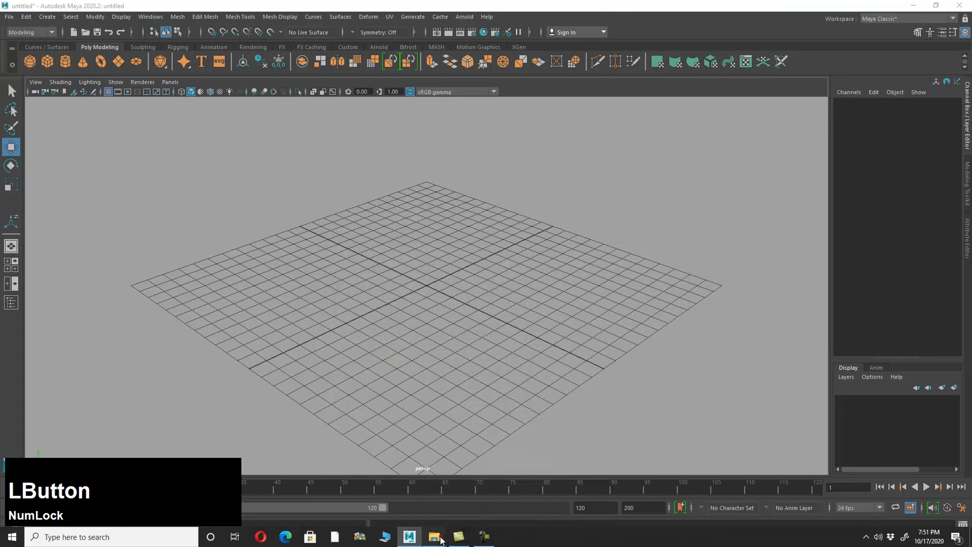
In File Explorer's Source Images folder, copy the reference images Ceiling Fan.jpg and Ceiling Fan_Top View.jpg
{"action": "left_click", "coordinate": [436, 537]}
{"action": "left_click", "coordinate": [397, 490]}
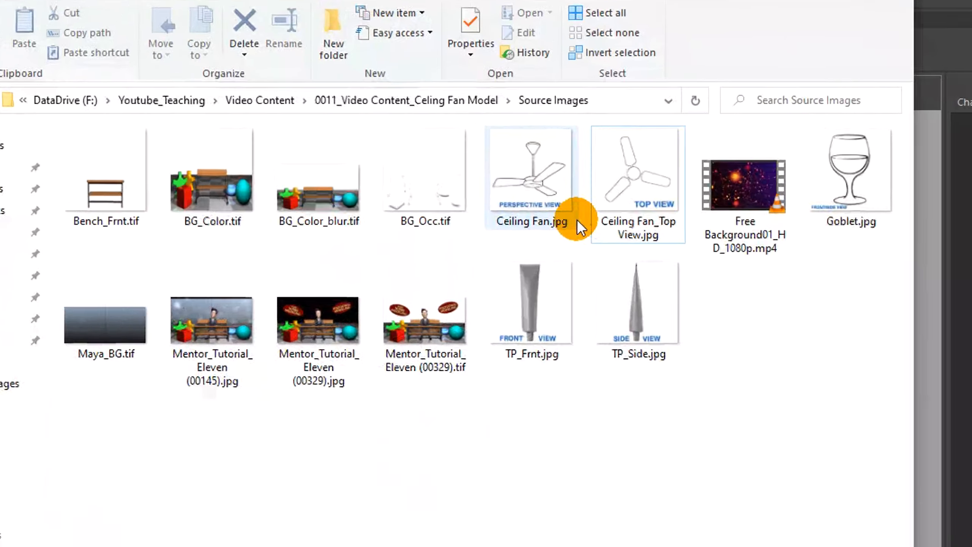
{"action": "left_click", "coordinate": [536, 193]}
{"action": "left_click", "coordinate": [627, 175], "text": "ctrl"}
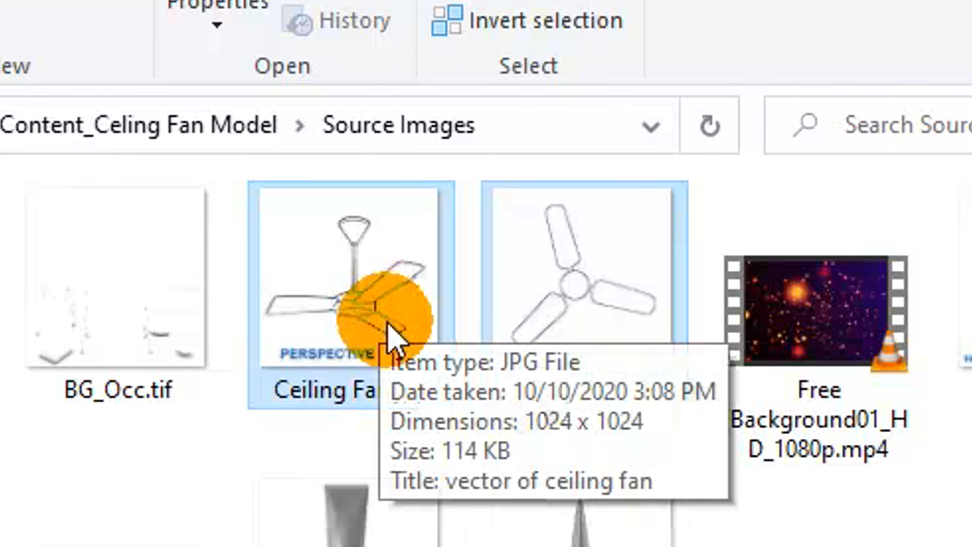
{"action": "right_click", "coordinate": [382, 312]}
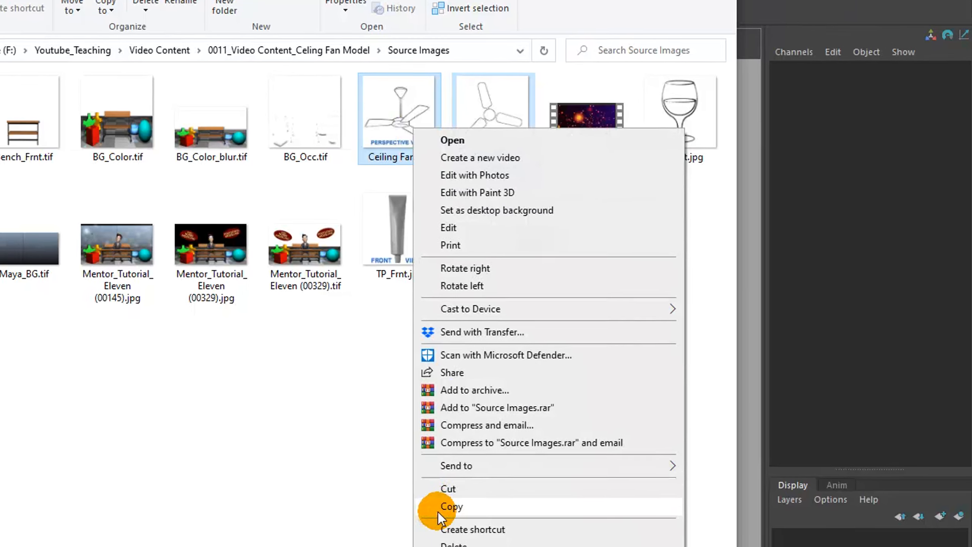
{"action": "left_click", "coordinate": [436, 506]}
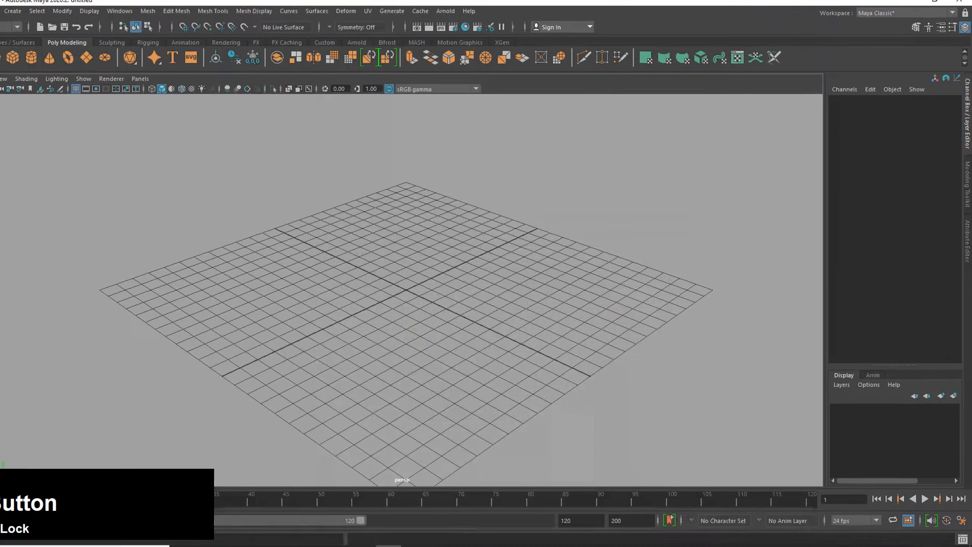
Paste the two ceiling fan images into the sourceimages folder of the Tutorial project
{"action": "mouse_move", "coordinate": [434, 536]}
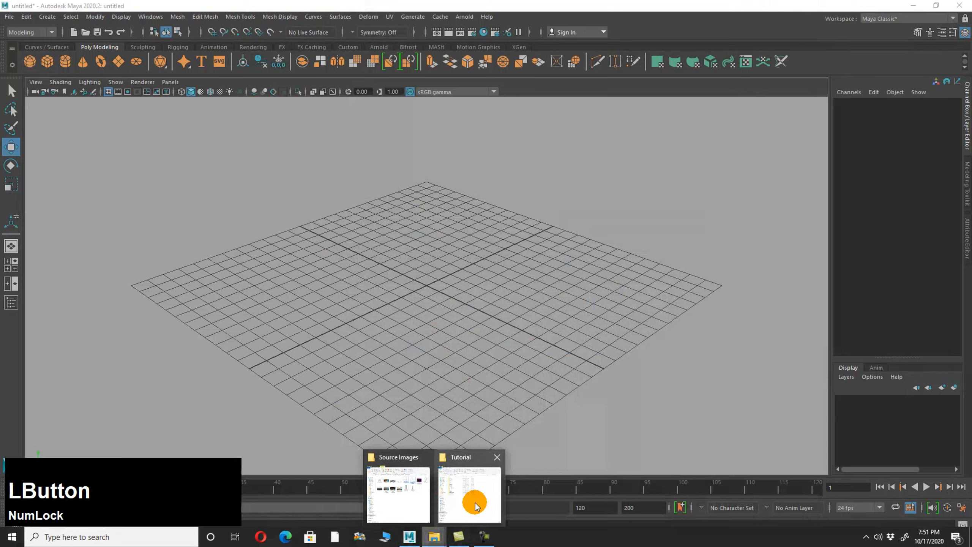
{"action": "left_click", "coordinate": [449, 492]}
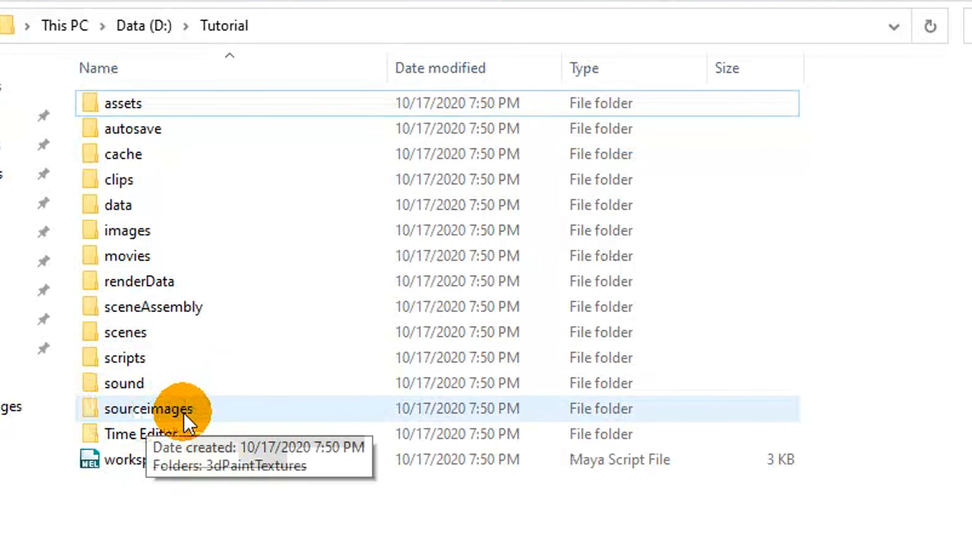
{"action": "double_click", "coordinate": [94, 411]}
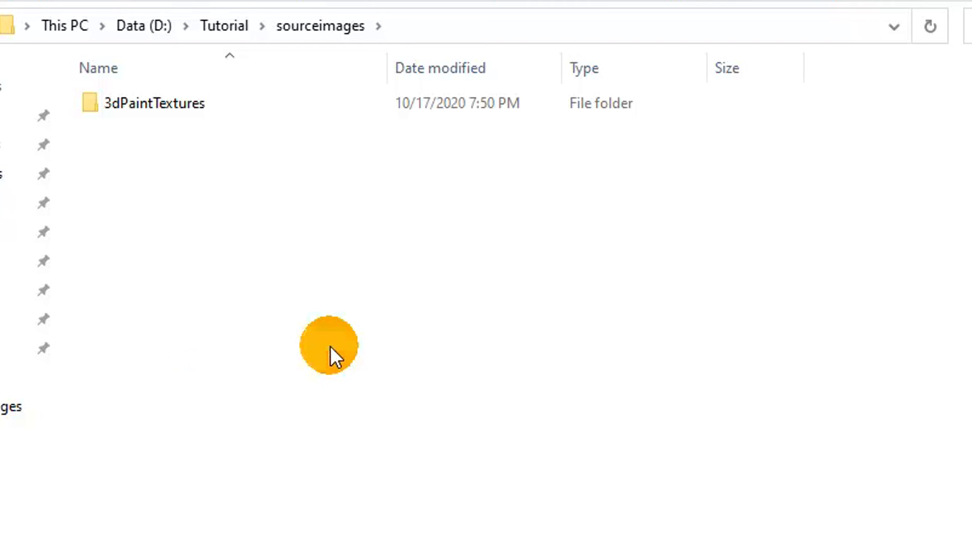
{"action": "key", "text": "ctrl+v"}
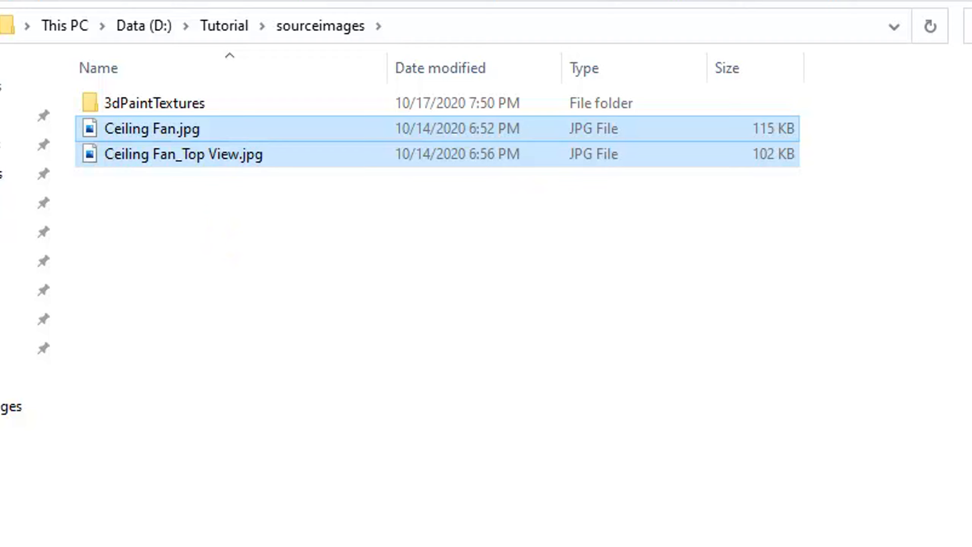
{"action": "left_click", "coordinate": [397, 343]}
{"action": "left_click", "coordinate": [168, 132]}
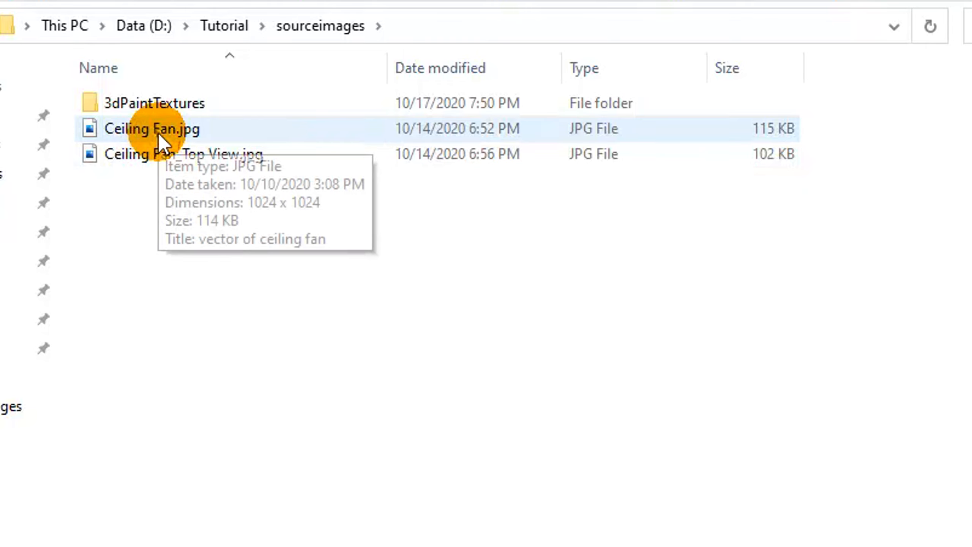
{"action": "left_click", "coordinate": [158, 149]}
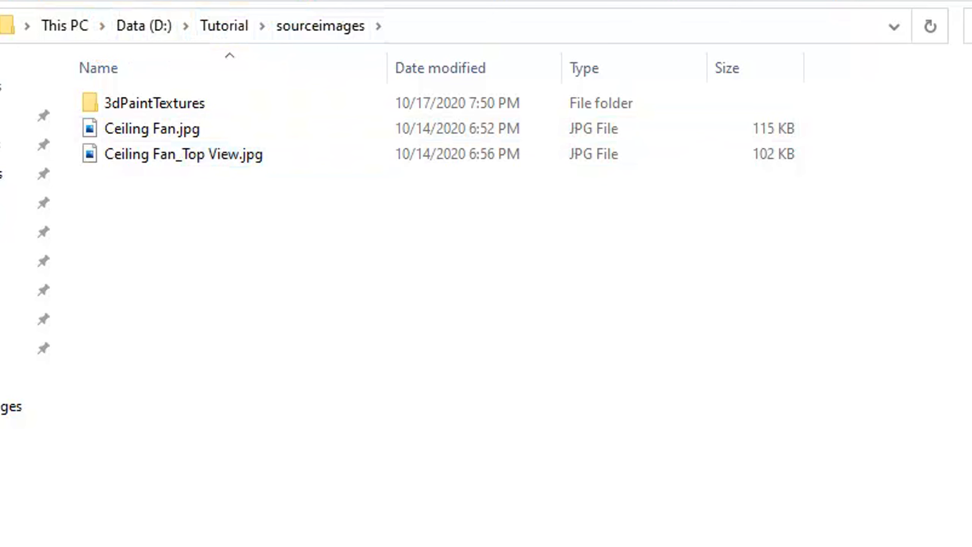
Switch back to Maya and show the four-view layout with top, perspective, front and side views
{"action": "left_click", "coordinate": [762, 12]}
{"action": "left_click", "coordinate": [452, 163]}
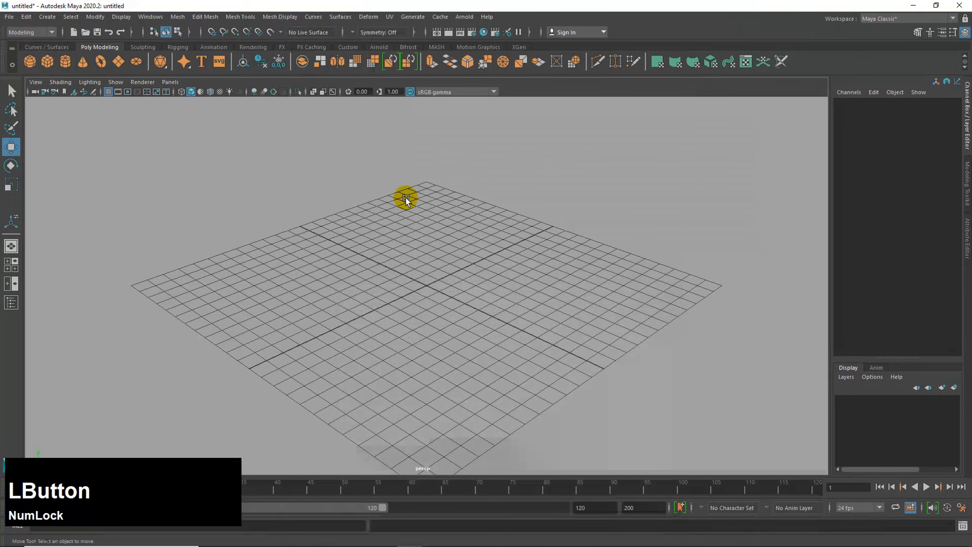
{"action": "key", "text": "space"}
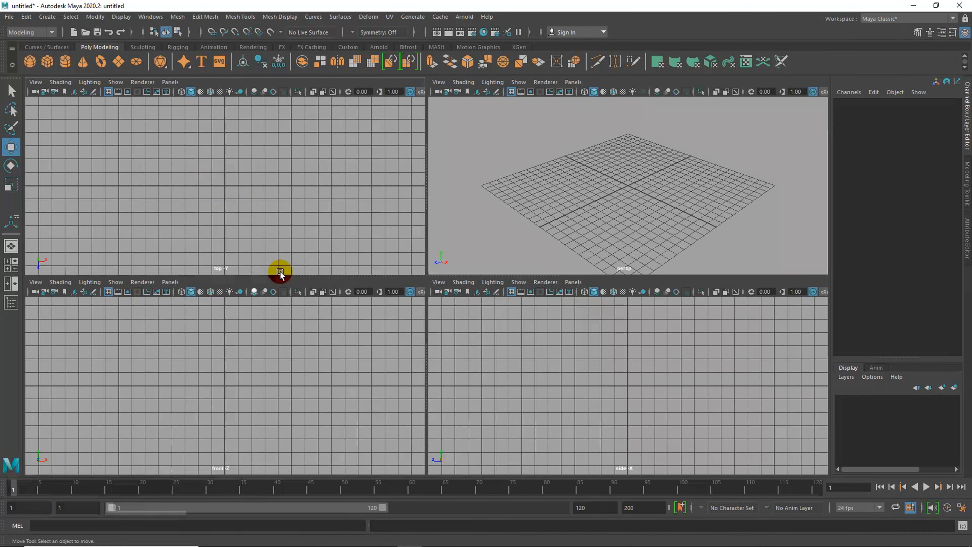
{"action": "mouse_move", "coordinate": [410, 539]}
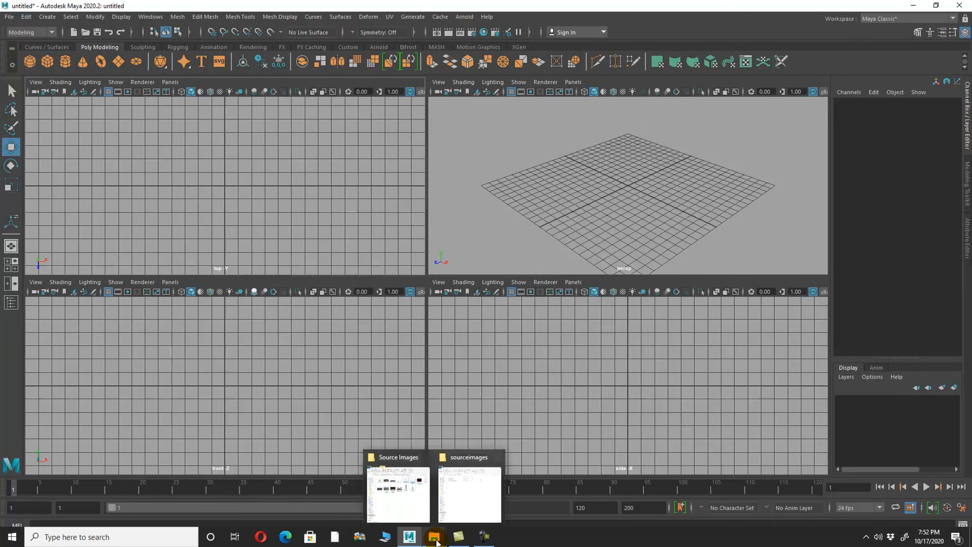
In File Explorer's Source Images folder, view the reference image Ceiling Fan.jpg, and close the preview
{"action": "left_click", "coordinate": [415, 509]}
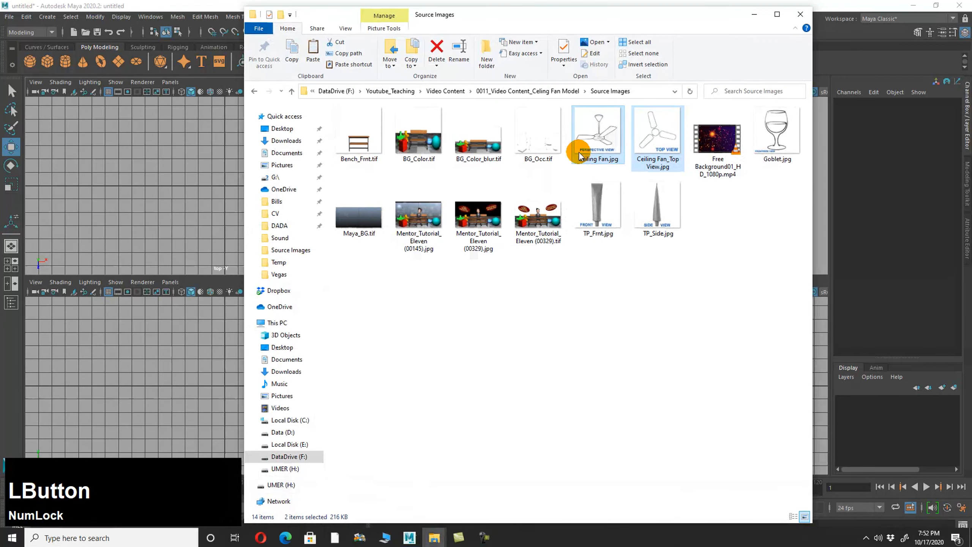
{"action": "double_click", "coordinate": [598, 138]}
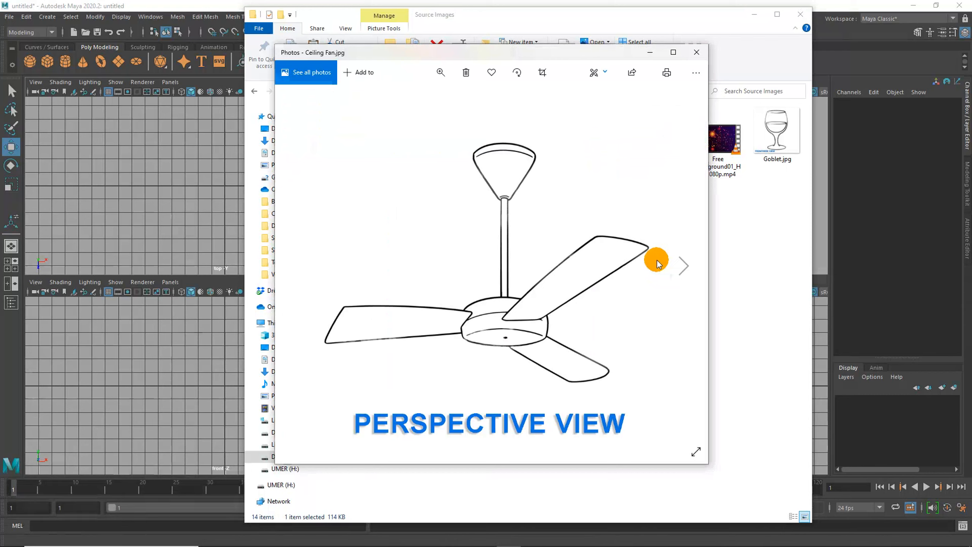
{"action": "left_click", "coordinate": [684, 267]}
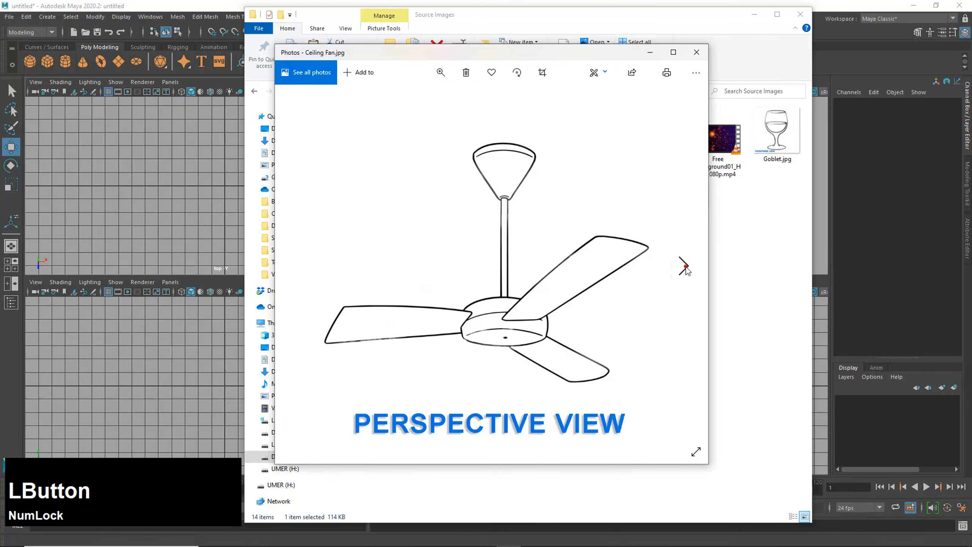
{"action": "left_click", "coordinate": [693, 52]}
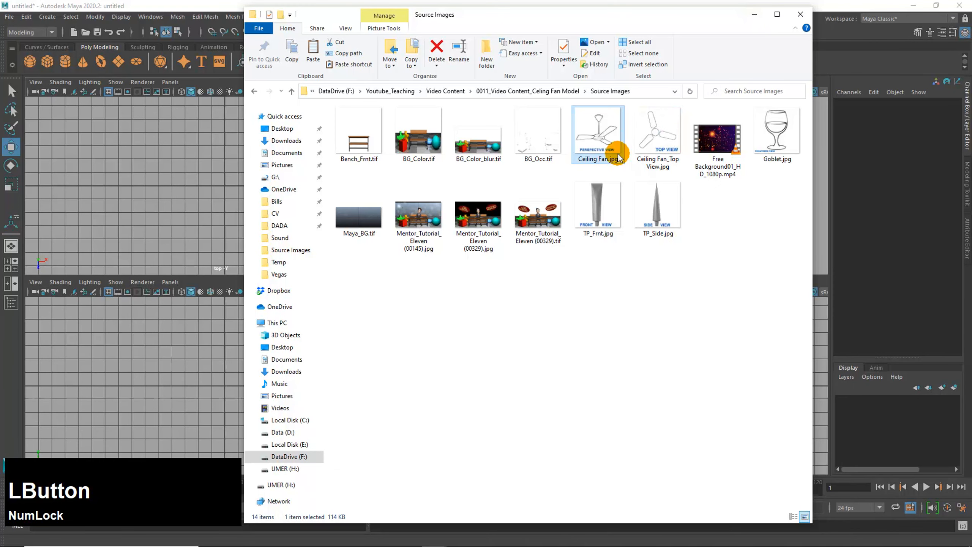
{"action": "left_click", "coordinate": [753, 14]}
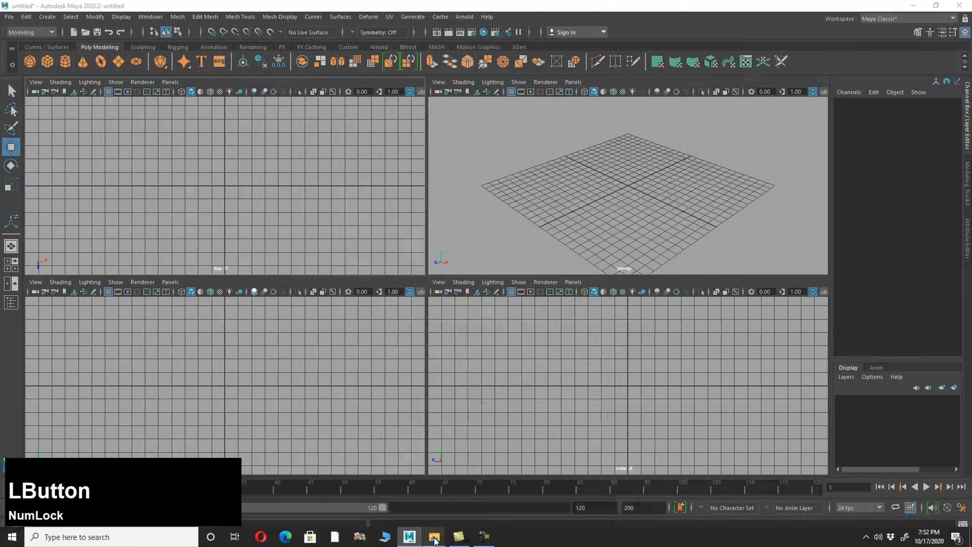
Check the contents of the Tutorial project's sourceimages folder, and return to Maya
{"action": "mouse_move", "coordinate": [434, 536]}
{"action": "left_click", "coordinate": [475, 503]}
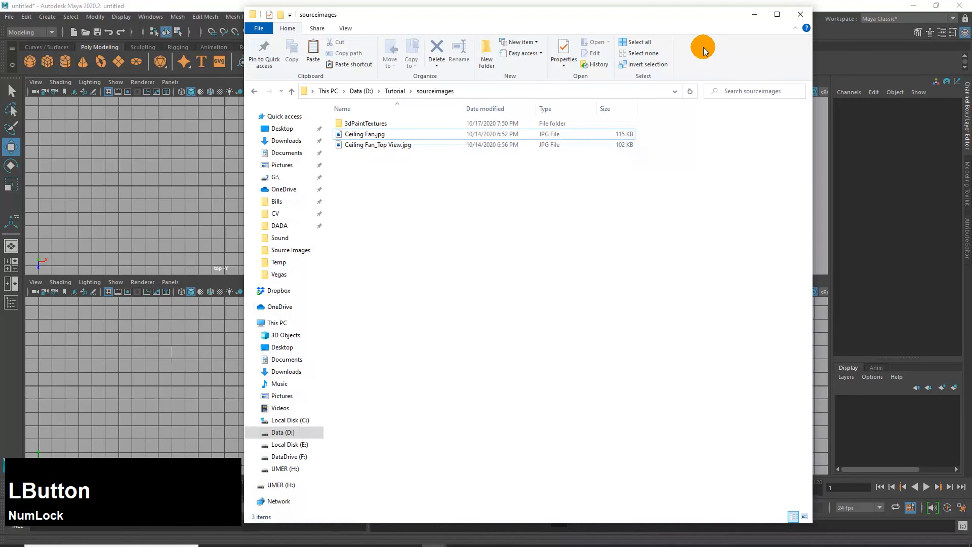
{"action": "left_click", "coordinate": [750, 11]}
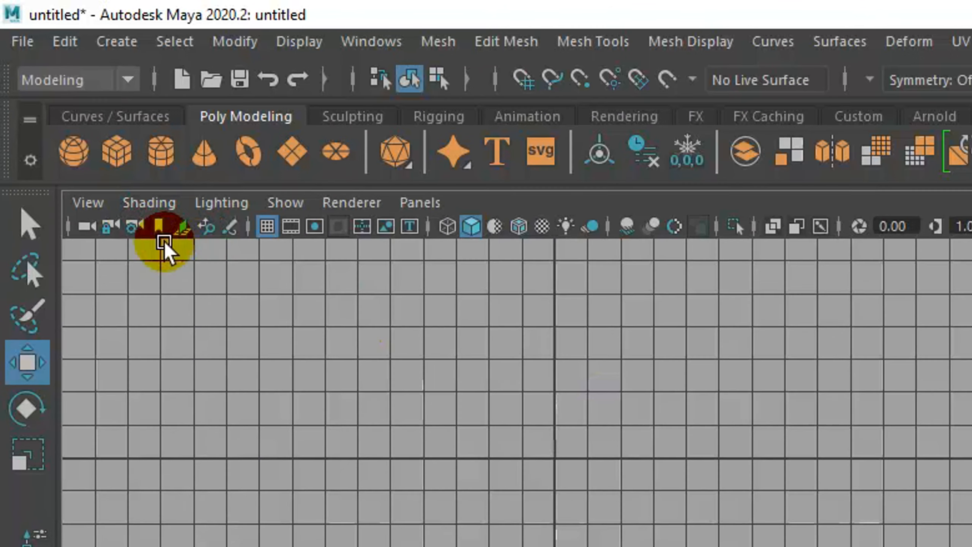
Import Ceiling Fan_Top View.jpg from the sourceimages folder as an image plane in the top view
{"action": "left_click", "coordinate": [183, 228]}
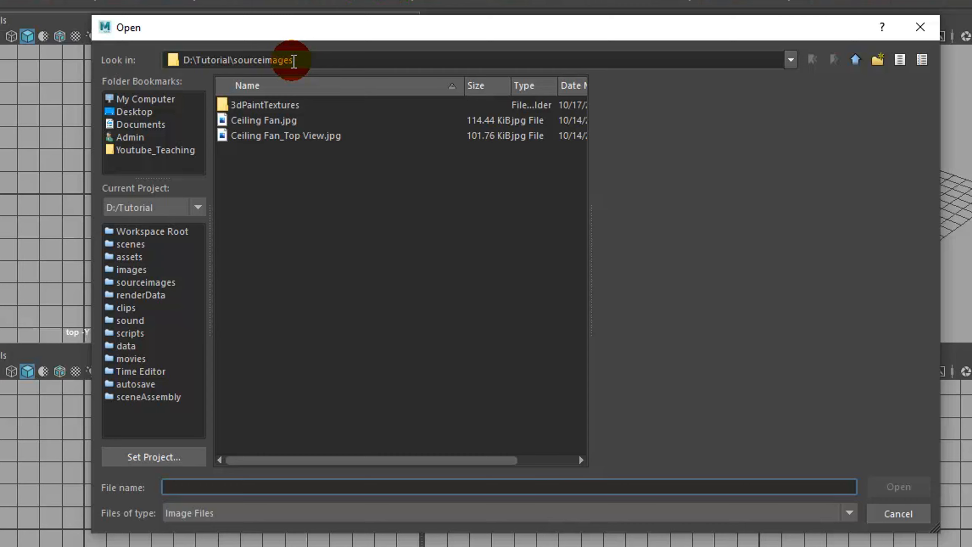
{"action": "left_click", "coordinate": [261, 119]}
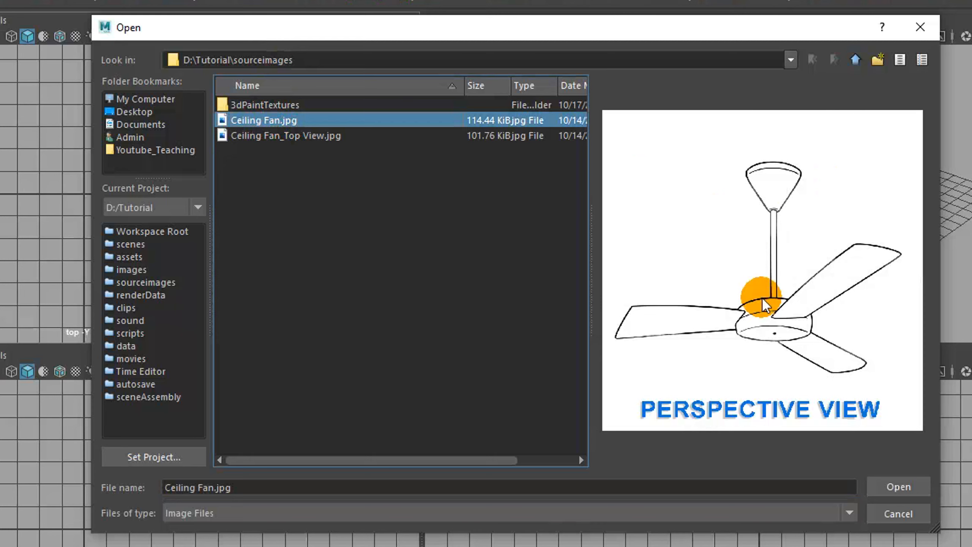
{"action": "left_click", "coordinate": [250, 140]}
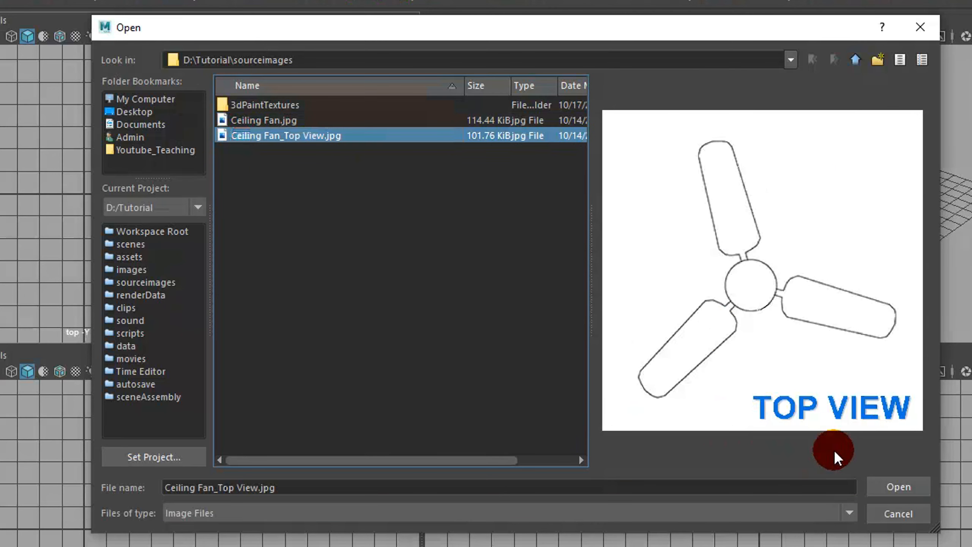
{"action": "left_click", "coordinate": [896, 486]}
Move the top-view image plane along X and Z so the fan's central hub sits on the grid origin
{"action": "left_click", "coordinate": [247, 184]}
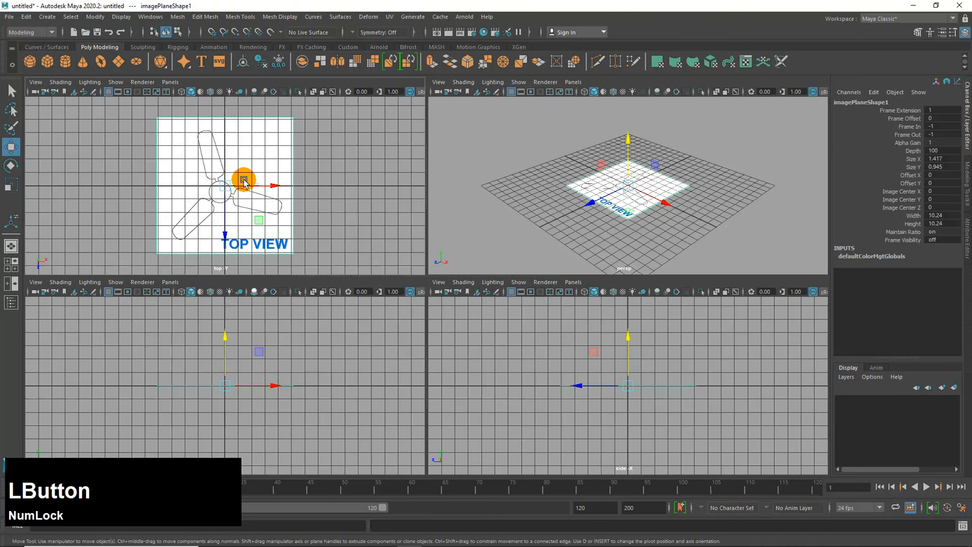
{"action": "left_click_drag", "start_coordinate": [247, 186], "coordinate": [268, 186]}
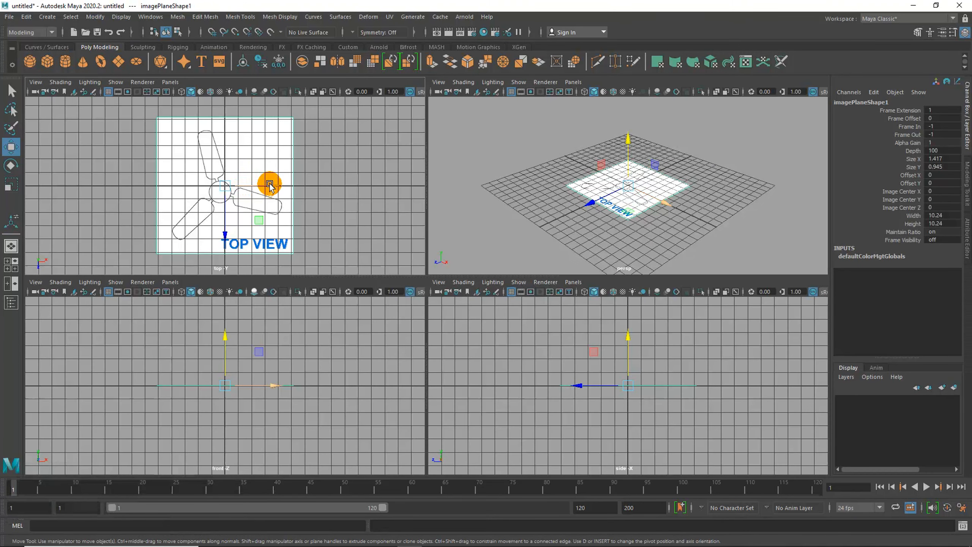
{"action": "left_click_drag", "start_coordinate": [269, 185], "coordinate": [274, 186]}
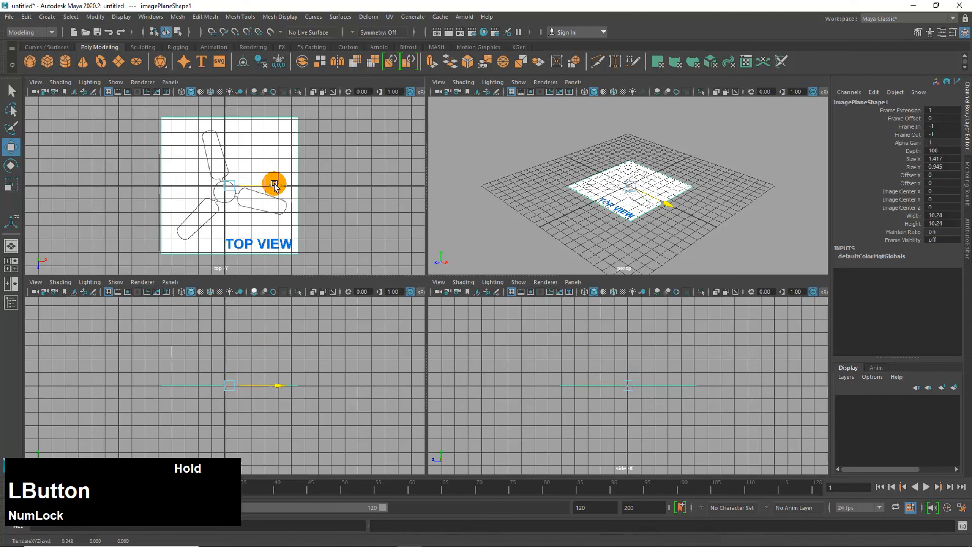
{"action": "key", "text": "space"}
{"action": "left_click_drag", "start_coordinate": [440, 344], "coordinate": [437, 326]}
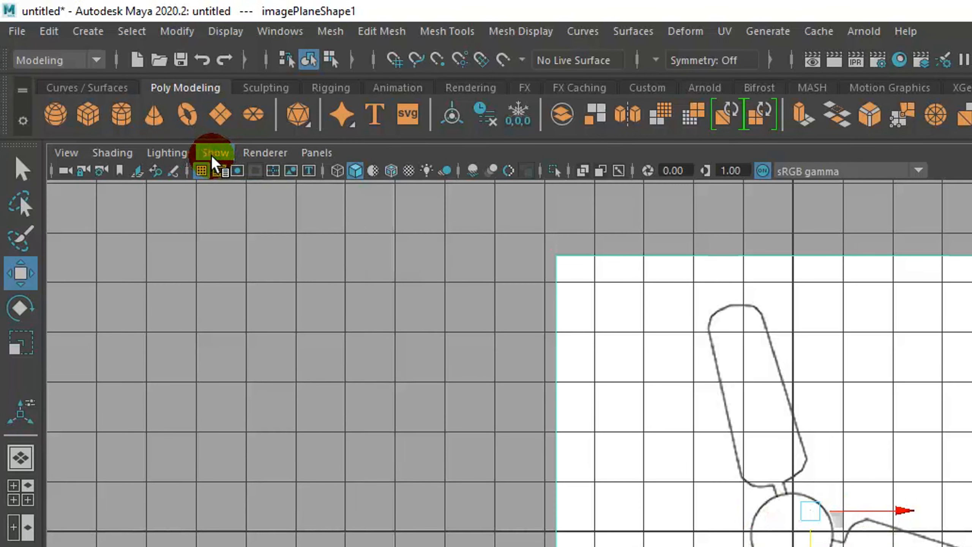
Hide image planes in the top view, and clear the current selection
{"action": "left_click", "coordinate": [115, 82]}
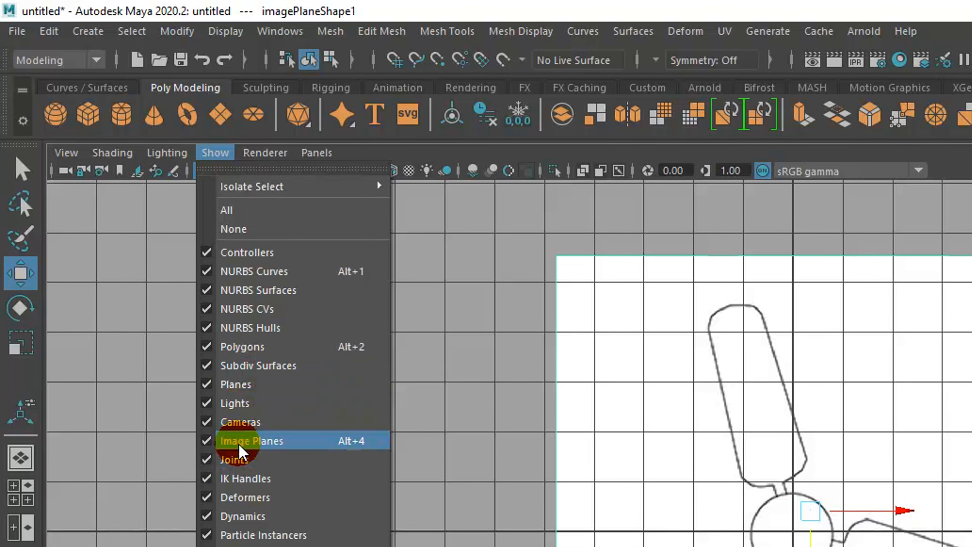
{"action": "left_click", "coordinate": [351, 455]}
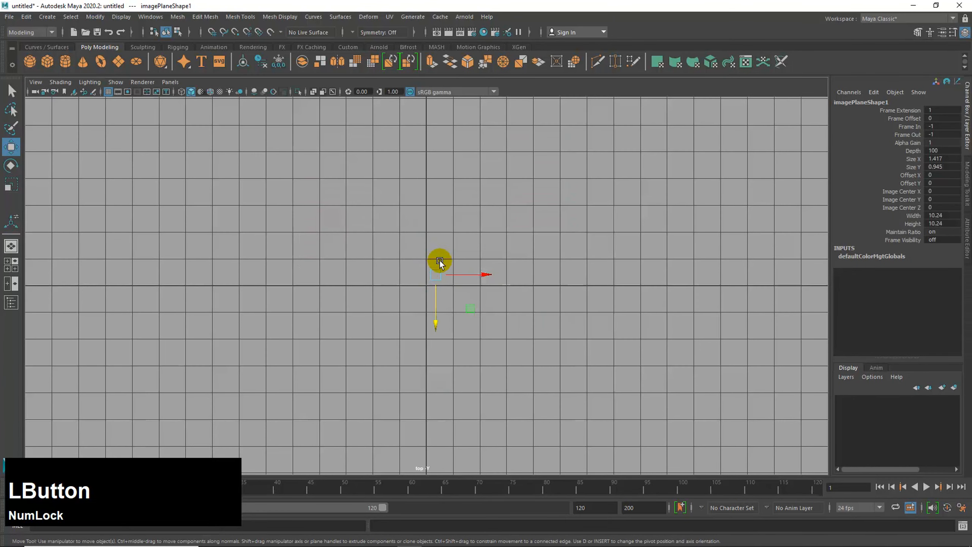
{"action": "left_click", "coordinate": [439, 261]}
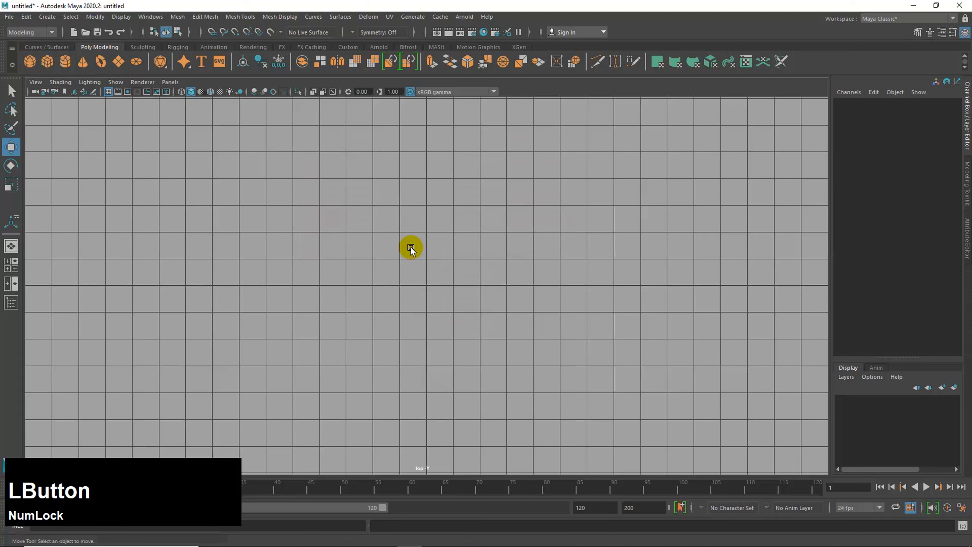
{"action": "left_click_drag", "start_coordinate": [293, 167], "coordinate": [558, 390]}
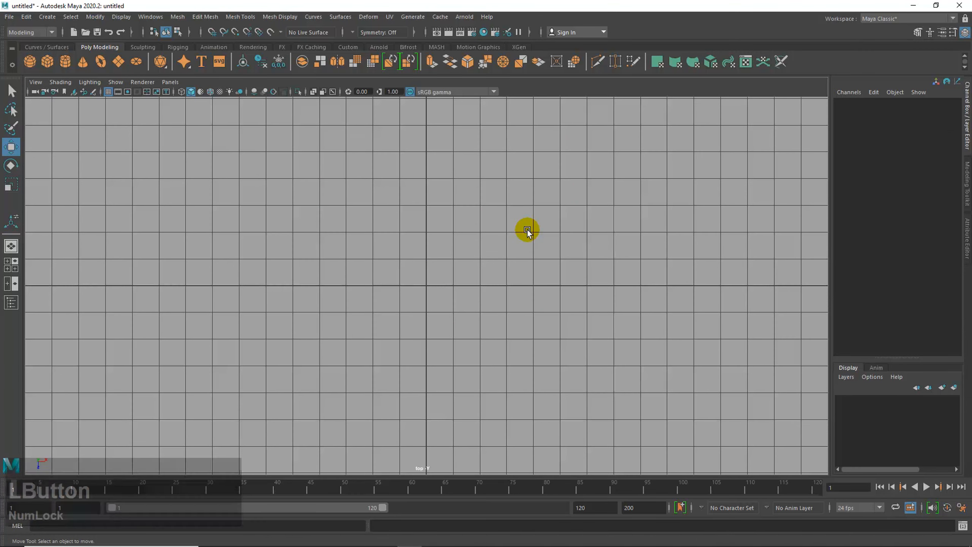
Create a polygon cube at the origin, and display it in the maximized perspective view
{"action": "left_click", "coordinate": [47, 63]}
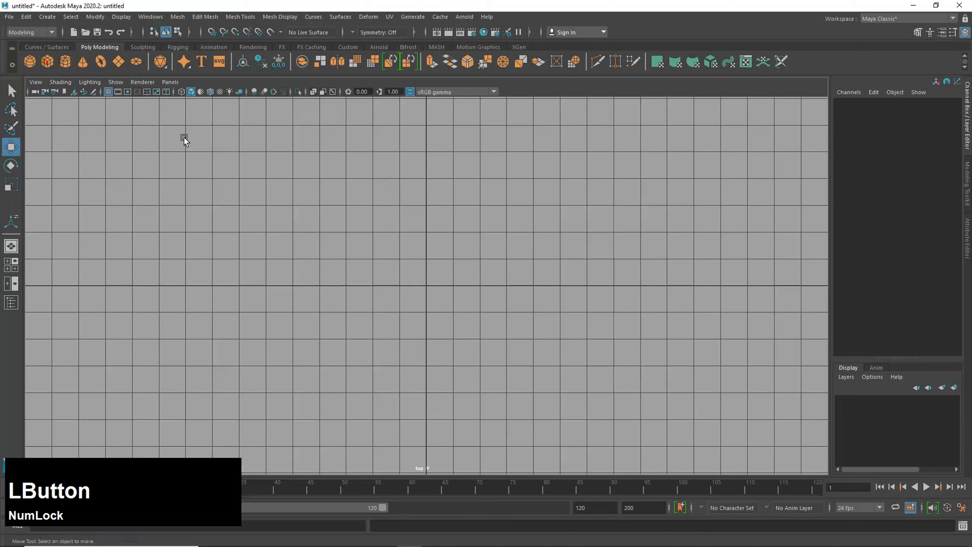
{"action": "key", "text": "space"}
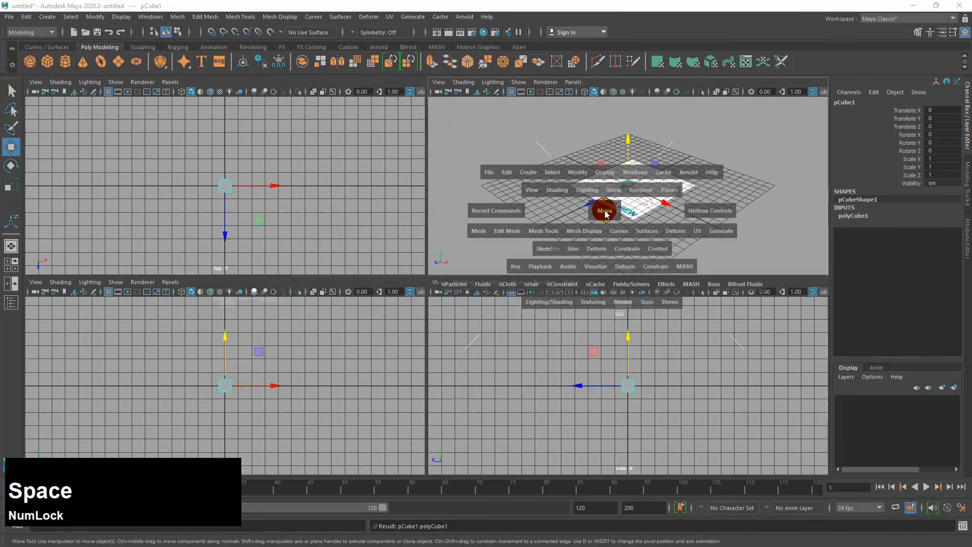
{"action": "key", "text": "space"}
{"action": "mouse_move", "coordinate": [486, 291]}
{"action": "left_mouse_down", "text": "alt"}
{"action": "mouse_move", "coordinate": [596, 296]}
{"action": "mouse_move", "coordinate": [520, 328]}
{"action": "mouse_move", "coordinate": [419, 322]}
{"action": "left_mouse_up", "text": "alt"}
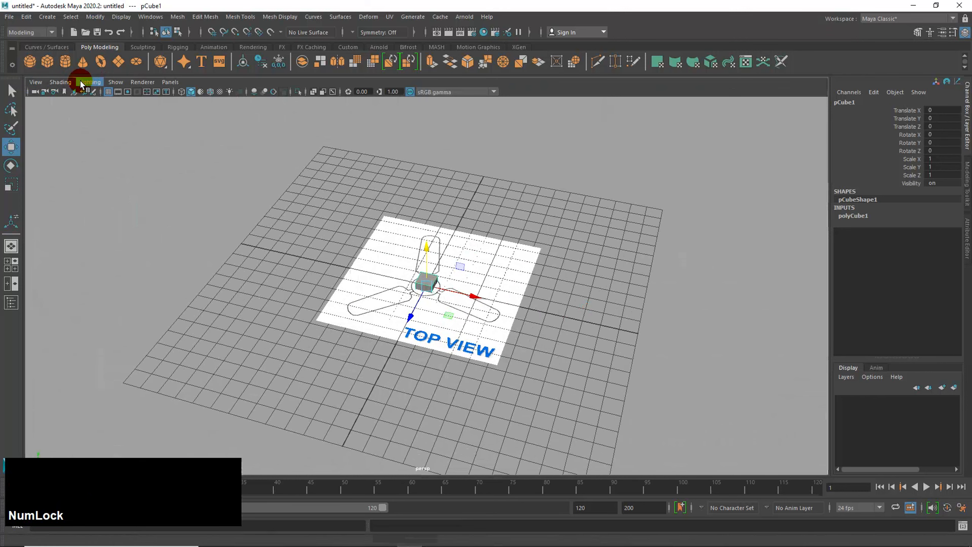
Hide image planes in the perspective view
{"action": "left_click", "coordinate": [115, 81]}
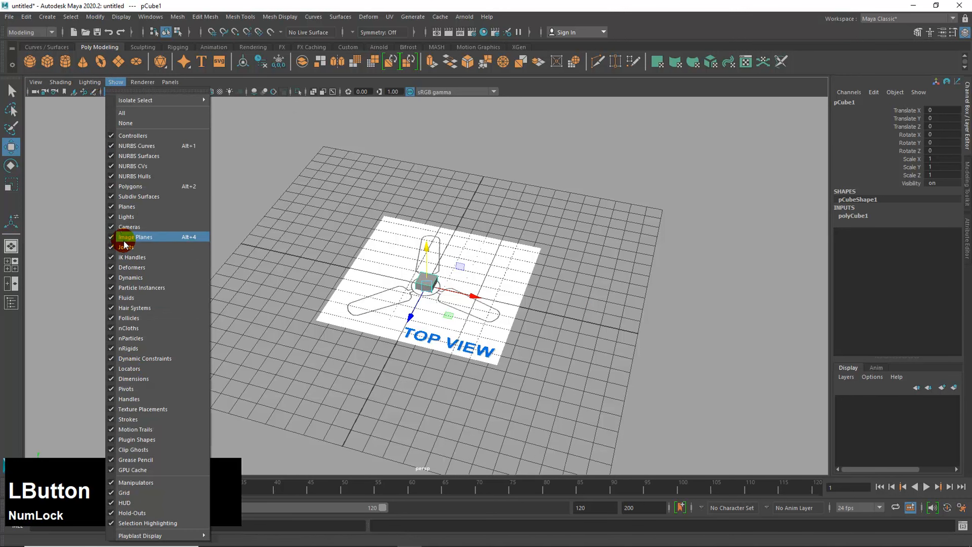
{"action": "left_click", "coordinate": [130, 186]}
{"action": "left_click_drag", "start_coordinate": [381, 323], "coordinate": [430, 339], "text": "alt"}
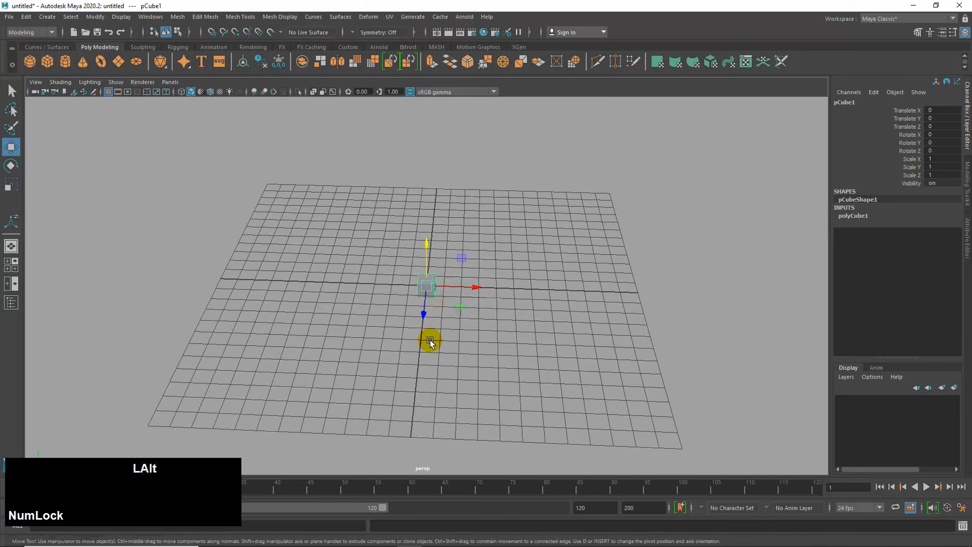
Enlarge the cube in the perspective view, compare its component modes, and switch it to Vertex mode
{"action": "left_click_drag", "start_coordinate": [399, 290], "coordinate": [370, 284], "text": "alt"}
{"action": "middle_click", "coordinate": [371, 284], "text": "alt"}
{"action": "right_click_drag", "start_coordinate": [370, 284], "coordinate": [757, 226], "text": "alt"}
{"action": "right_click_drag", "start_coordinate": [447, 342], "coordinate": [640, 328], "text": "alt"}
{"action": "left_click_drag", "start_coordinate": [447, 389], "coordinate": [464, 377], "text": "alt"}
{"action": "middle_click_drag", "start_coordinate": [469, 371], "coordinate": [428, 365], "text": "alt"}
{"action": "right_click_drag", "start_coordinate": [428, 365], "coordinate": [629, 358], "text": "alt"}
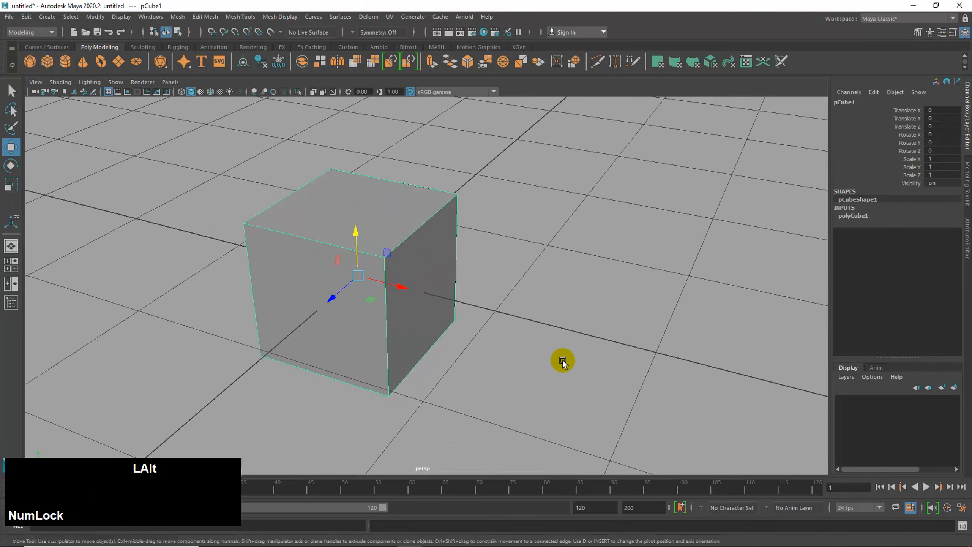
{"action": "middle_click_drag", "start_coordinate": [382, 292], "coordinate": [449, 315], "text": "alt"}
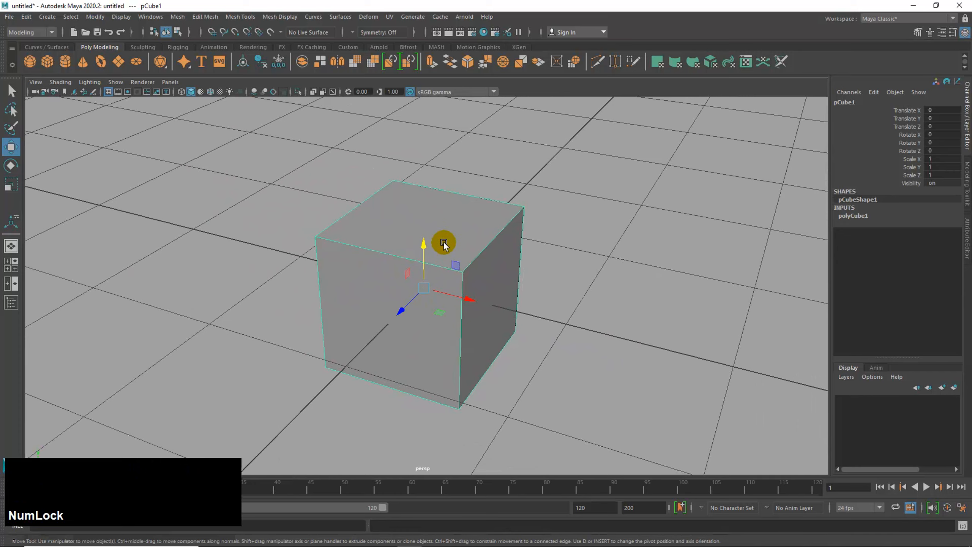
{"action": "right_click_drag", "start_coordinate": [443, 241], "coordinate": [420, 235]}
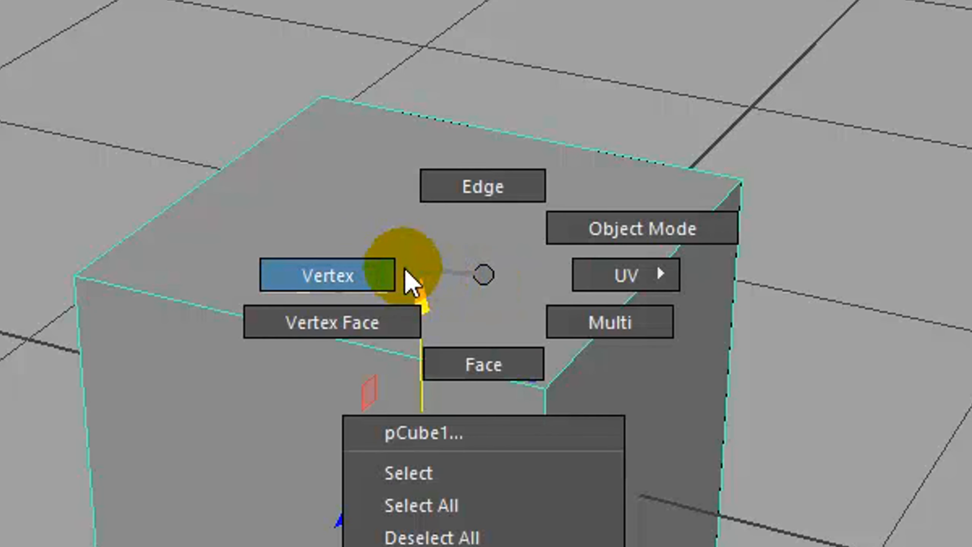
{"action": "right_click_drag", "start_coordinate": [406, 269], "coordinate": [384, 273]}
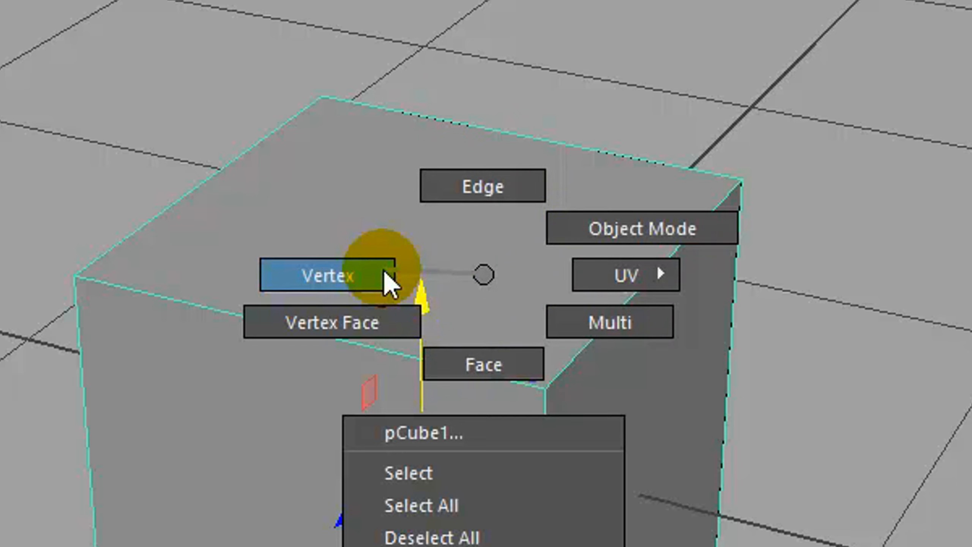
{"action": "right_click_drag", "start_coordinate": [384, 273], "coordinate": [483, 199]}
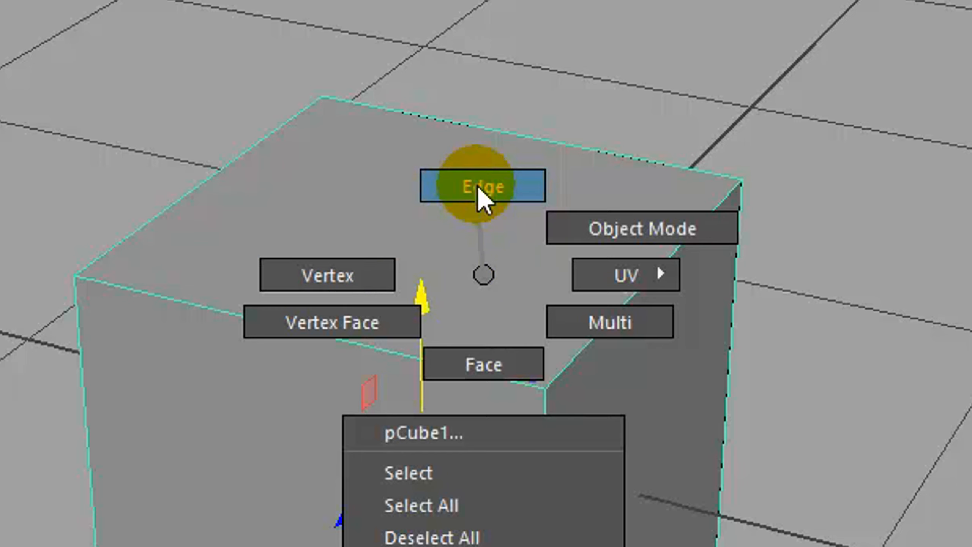
{"action": "right_click_drag", "start_coordinate": [482, 199], "coordinate": [483, 281]}
{"action": "right_click_drag", "start_coordinate": [321, 278], "coordinate": [191, 277]}
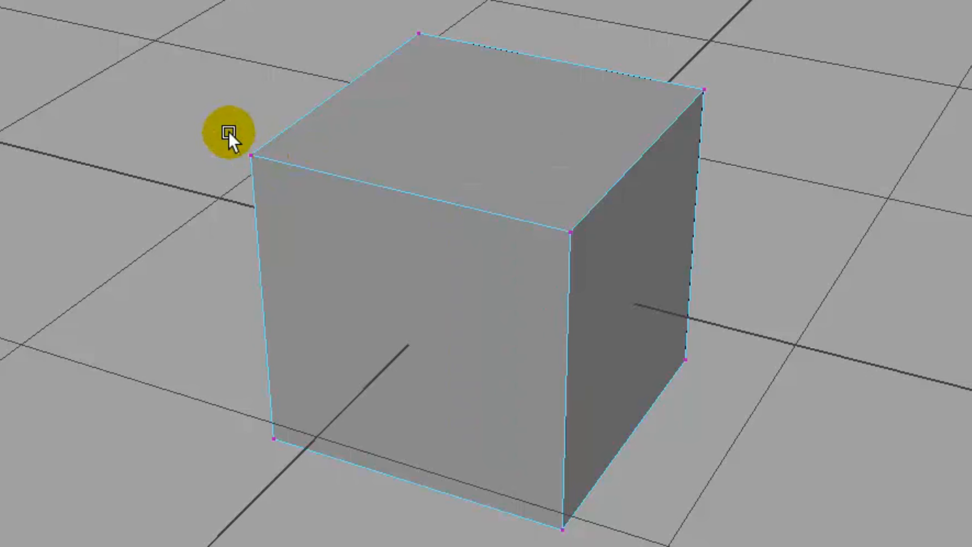
Select the cube's top left, back and right corner vertices one after another
{"action": "left_click_drag", "start_coordinate": [225, 130], "coordinate": [293, 199]}
{"action": "left_click_drag", "start_coordinate": [390, 6], "coordinate": [459, 82]}
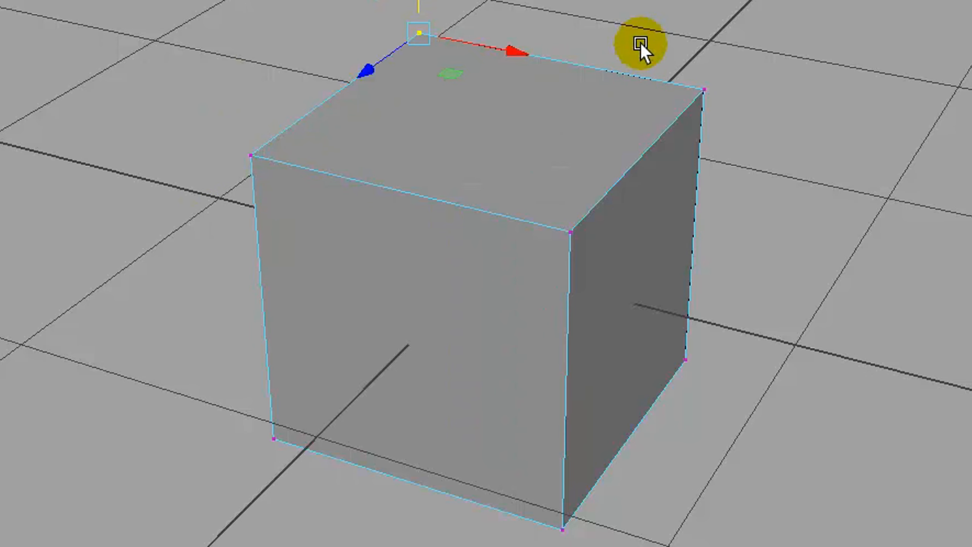
{"action": "left_click_drag", "start_coordinate": [640, 41], "coordinate": [774, 175]}
Try pulling the cube's near top corner vertex outward along X, and undo the move
{"action": "left_click_drag", "start_coordinate": [525, 189], "coordinate": [618, 315]}
{"action": "left_click_drag", "start_coordinate": [575, 161], "coordinate": [574, 166]}
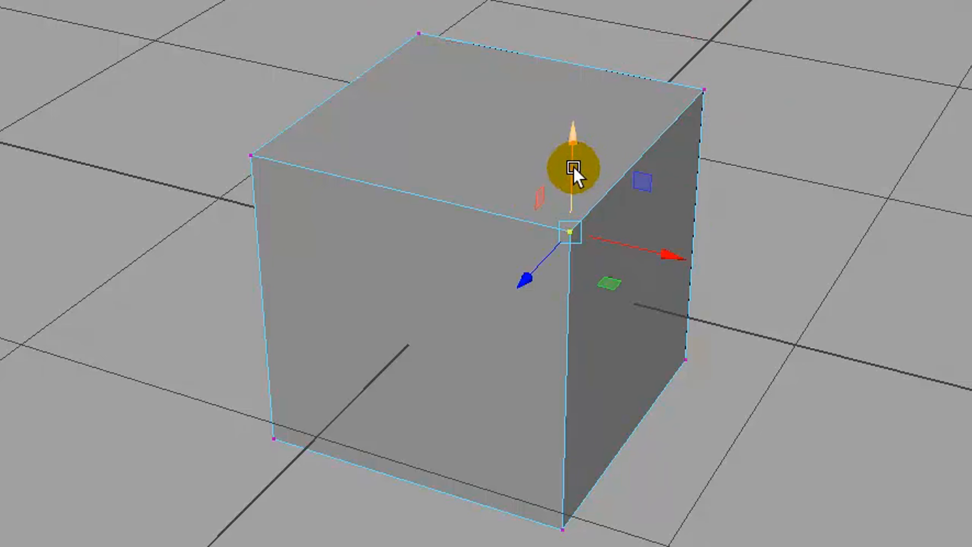
{"action": "left_click_drag", "start_coordinate": [659, 248], "coordinate": [790, 359]}
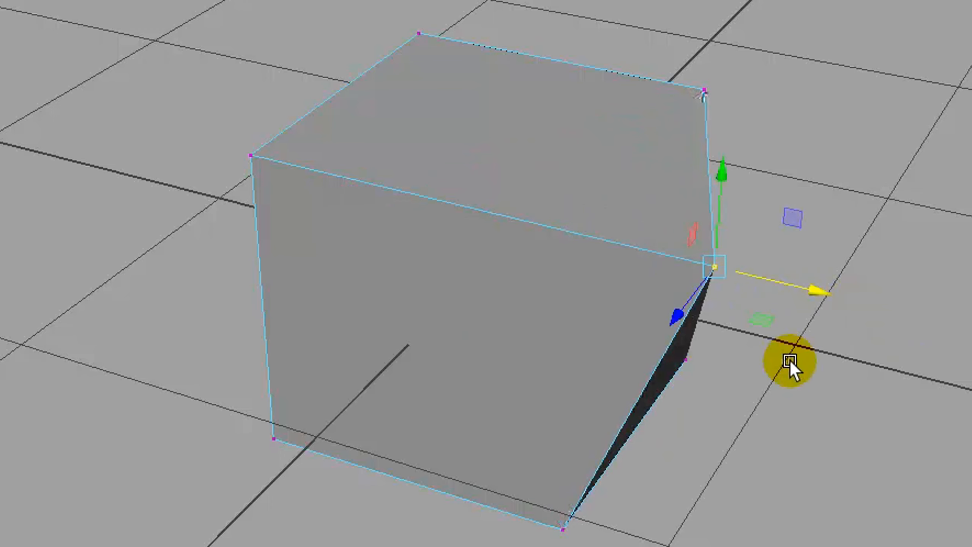
{"action": "key", "text": "ctrl+z"}
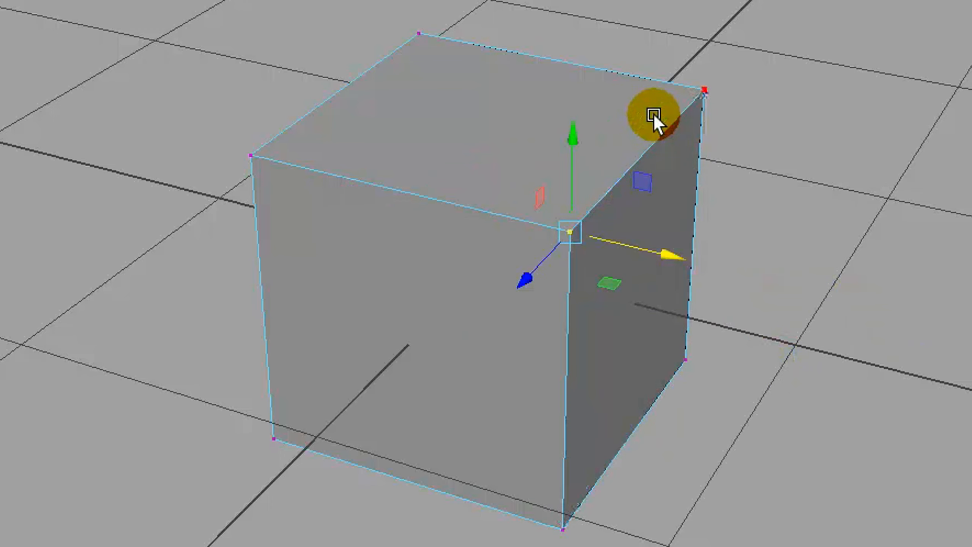
Select both vertices of the cube's right-hand top edge together, and move them slightly downward along Y
{"action": "left_click_drag", "start_coordinate": [646, 36], "coordinate": [700, 121]}
{"action": "left_click_drag", "start_coordinate": [758, 56], "coordinate": [558, 274]}
{"action": "left_click_drag", "start_coordinate": [646, 50], "coordinate": [646, 48]}
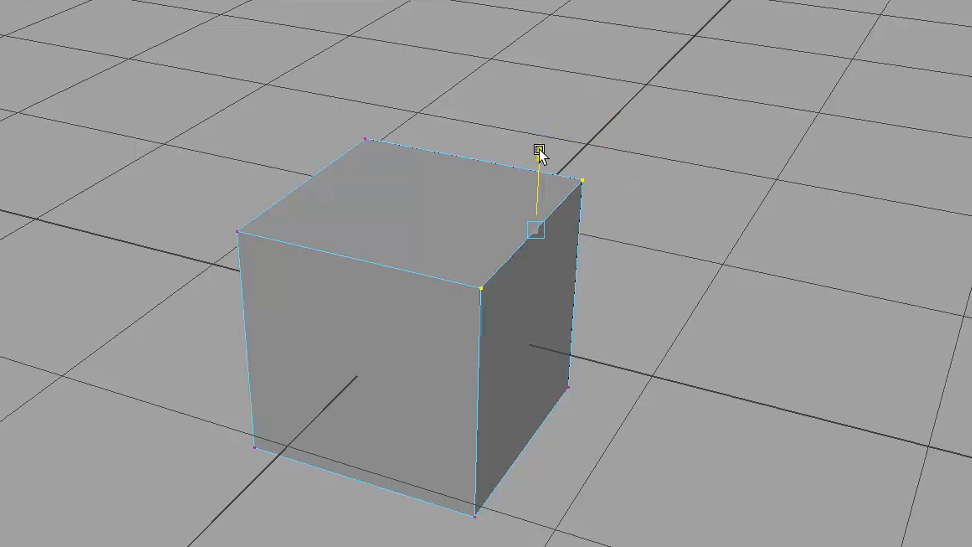
{"action": "left_click_drag", "start_coordinate": [539, 150], "coordinate": [488, 95]}
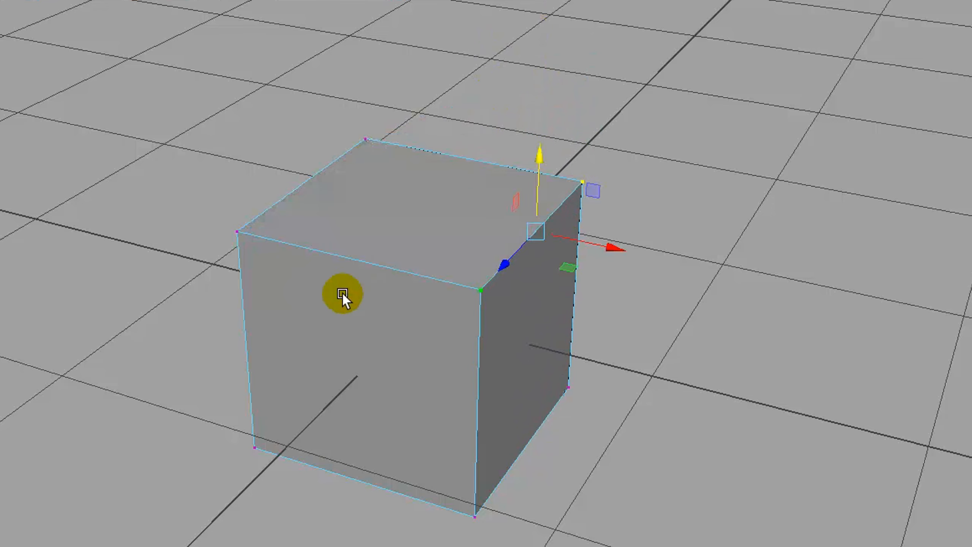
Select the four vertices of the cube's front face, try pulling them outward along Z, and undo the move
{"action": "left_click_drag", "start_coordinate": [185, 207], "coordinate": [505, 537]}
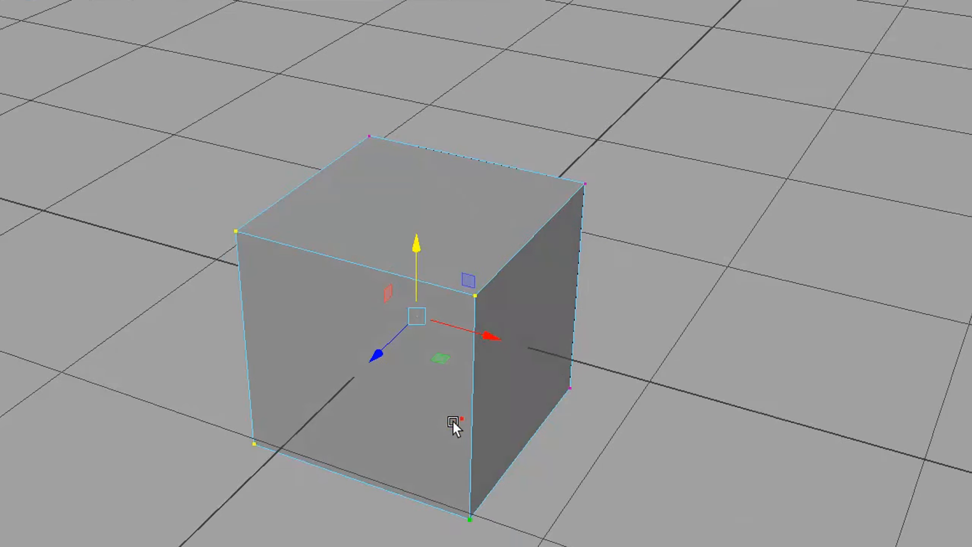
{"action": "left_click_drag", "start_coordinate": [455, 425], "coordinate": [381, 411], "text": "alt"}
{"action": "left_click_drag", "start_coordinate": [240, 363], "coordinate": [0, 427]}
{"action": "key", "text": "ctrl+z"}
{"action": "left_click_drag", "start_coordinate": [347, 376], "coordinate": [410, 378], "text": "alt"}
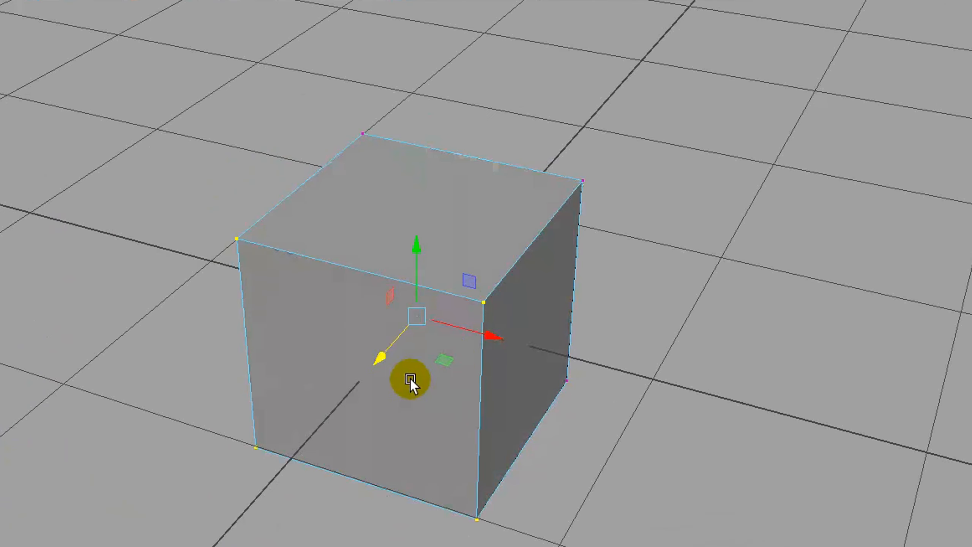
Switch the cube to Edge mode and select its right, front, left and back top edges one after another
{"action": "right_click", "coordinate": [515, 257]}
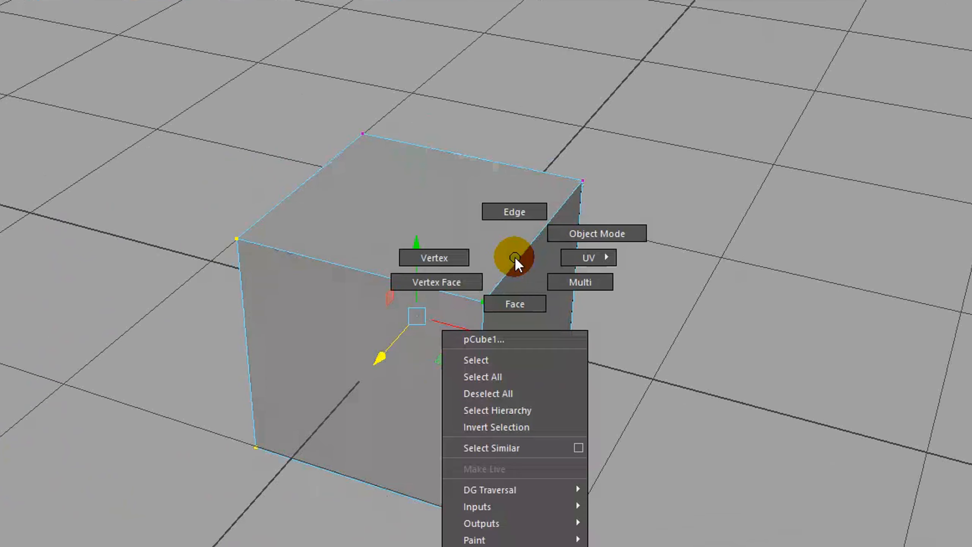
{"action": "right_click_drag", "start_coordinate": [515, 257], "coordinate": [516, 198]}
{"action": "left_click", "coordinate": [529, 236]}
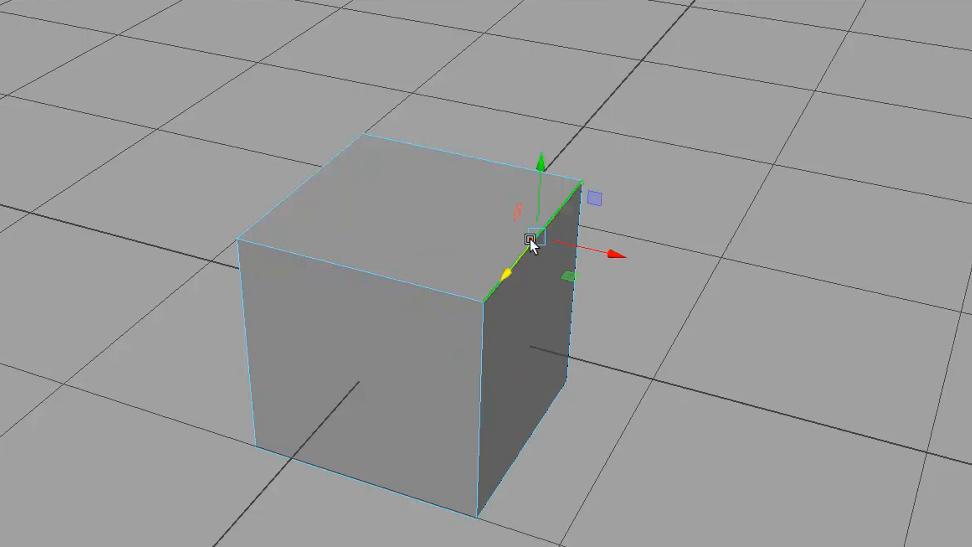
{"action": "left_click", "coordinate": [408, 283]}
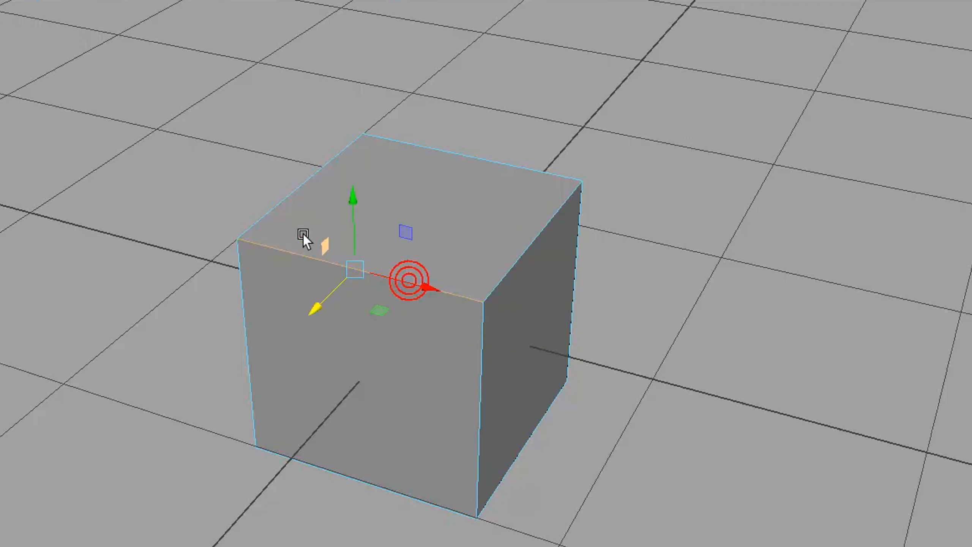
{"action": "left_click", "coordinate": [276, 202]}
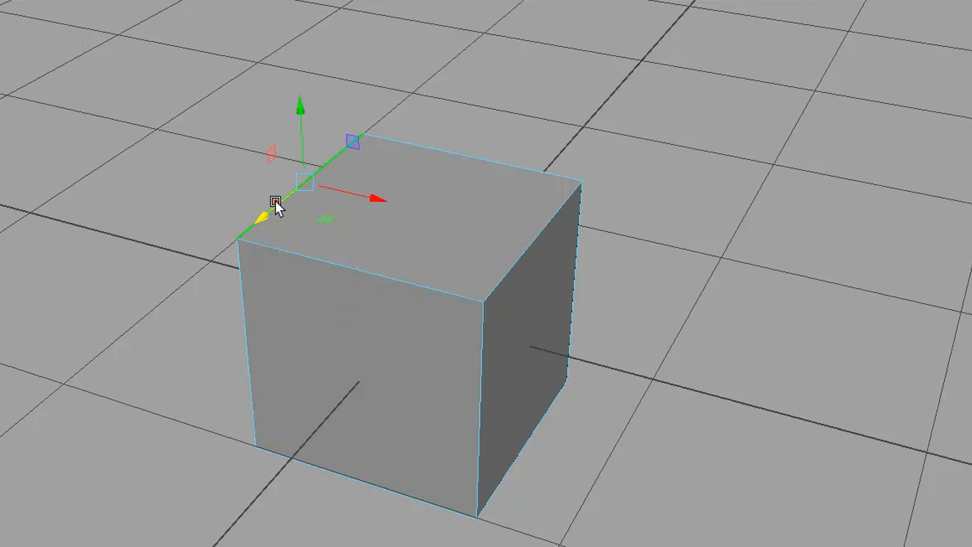
{"action": "left_click", "coordinate": [536, 170]}
Select the cube's right-hand top edge, try moving it outward along X, and undo the move
{"action": "left_click_drag", "start_coordinate": [588, 272], "coordinate": [498, 276], "text": "alt"}
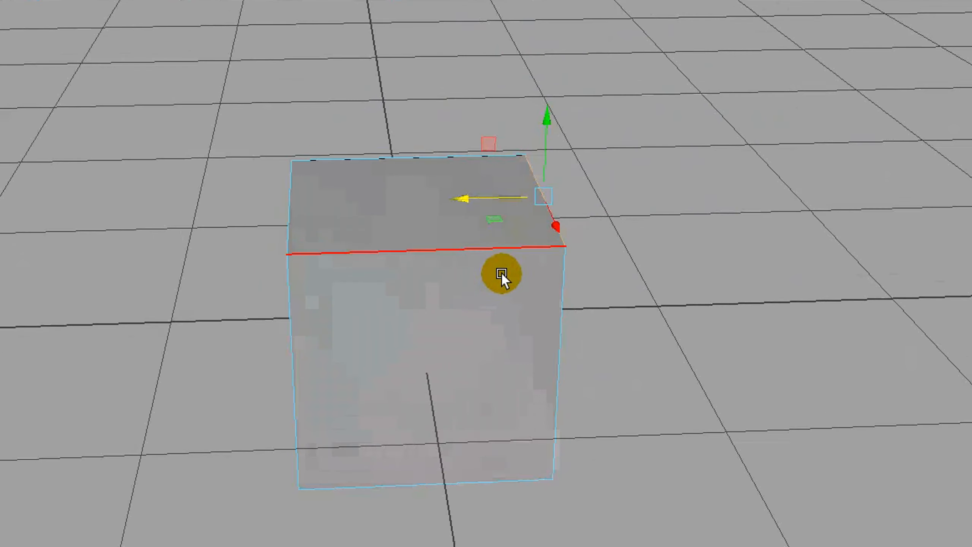
{"action": "left_click", "coordinate": [457, 246]}
{"action": "left_click_drag", "start_coordinate": [503, 353], "coordinate": [650, 329], "text": "alt"}
{"action": "left_click_drag", "start_coordinate": [638, 261], "coordinate": [716, 345]}
{"action": "key", "text": "ctrl+z"}
Select the rear vertical edge of the cube's right-hand face, try moving it outward along X, and undo the move
{"action": "left_click_drag", "start_coordinate": [691, 432], "coordinate": [654, 406], "text": "alt"}
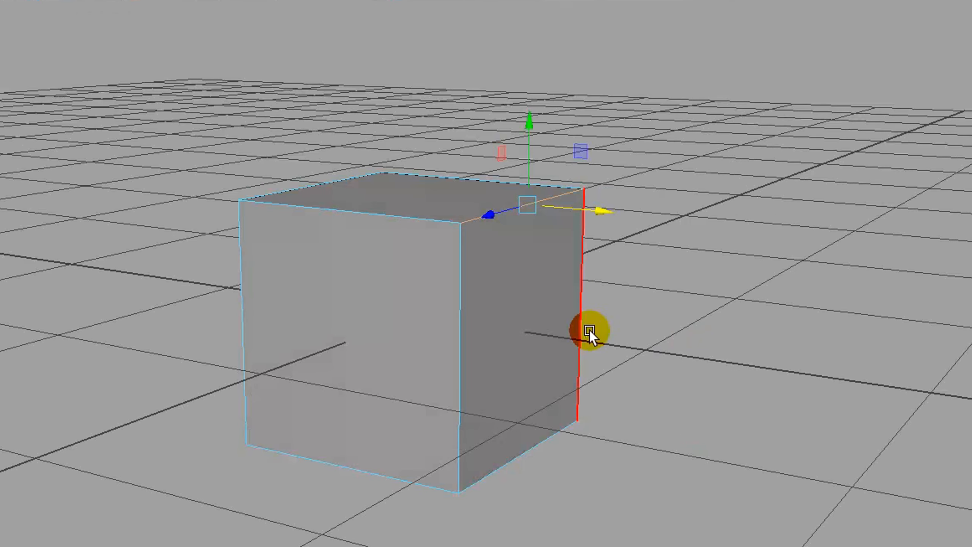
{"action": "left_click", "coordinate": [581, 320]}
{"action": "left_click_drag", "start_coordinate": [646, 316], "coordinate": [845, 357]}
{"action": "key", "text": "ctrl+z"}
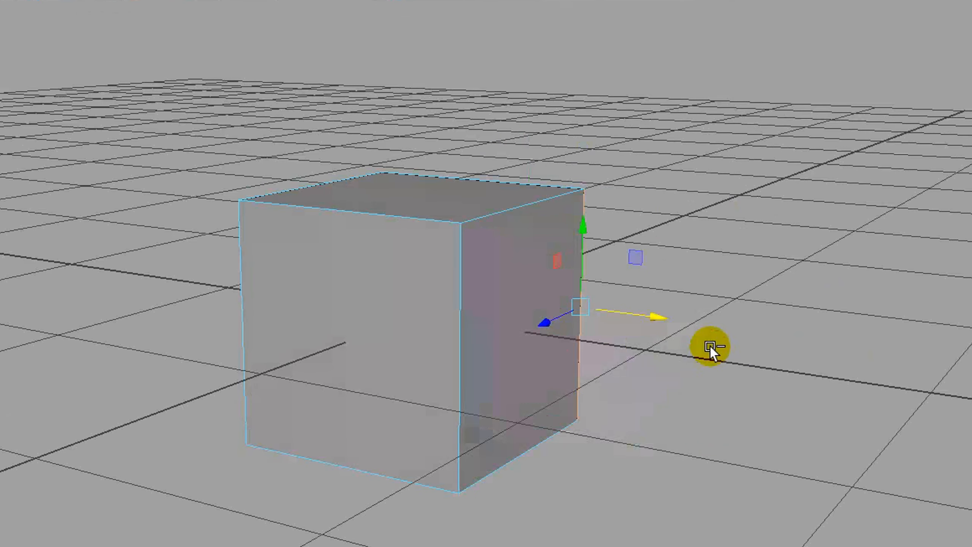
Box-select the edges around the cube's right-hand side, try moving them along X, and undo the move
{"action": "left_click_drag", "start_coordinate": [585, 371], "coordinate": [640, 359], "text": "alt"}
{"action": "left_click_drag", "start_coordinate": [621, 160], "coordinate": [512, 539]}
{"action": "left_click_drag", "start_coordinate": [572, 408], "coordinate": [574, 473], "text": "alt"}
{"action": "left_click", "coordinate": [512, 345]}
{"action": "left_click_drag", "start_coordinate": [502, 322], "coordinate": [754, 345]}
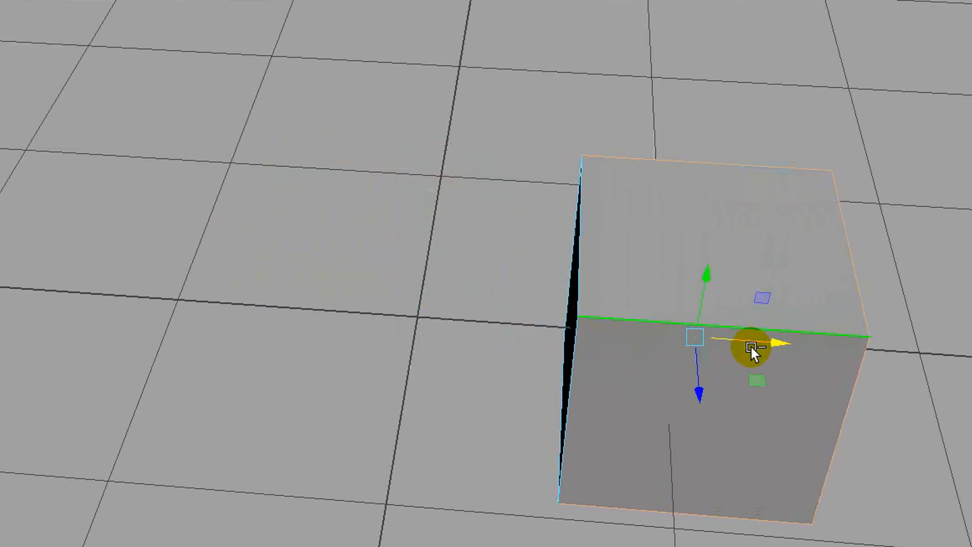
{"action": "key", "text": "ctrl+z"}
Select only the four edges bordering the cube's right-hand face and move them outward along X to lengthen the cube
{"action": "left_click_drag", "start_coordinate": [463, 369], "coordinate": [518, 287], "text": "alt"}
{"action": "left_click", "coordinate": [527, 264]}
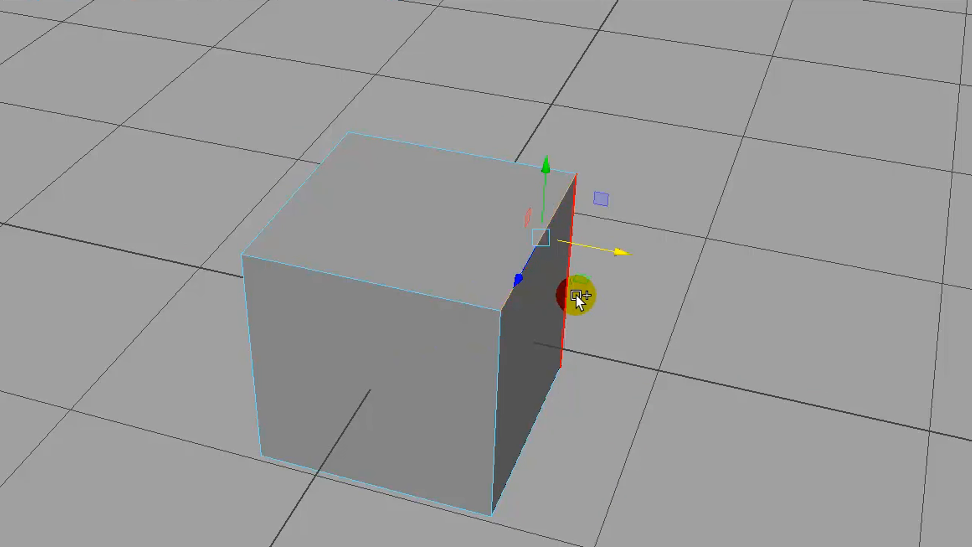
{"action": "left_click", "coordinate": [563, 305], "text": "shift"}
{"action": "left_click", "coordinate": [549, 397], "text": "shift"}
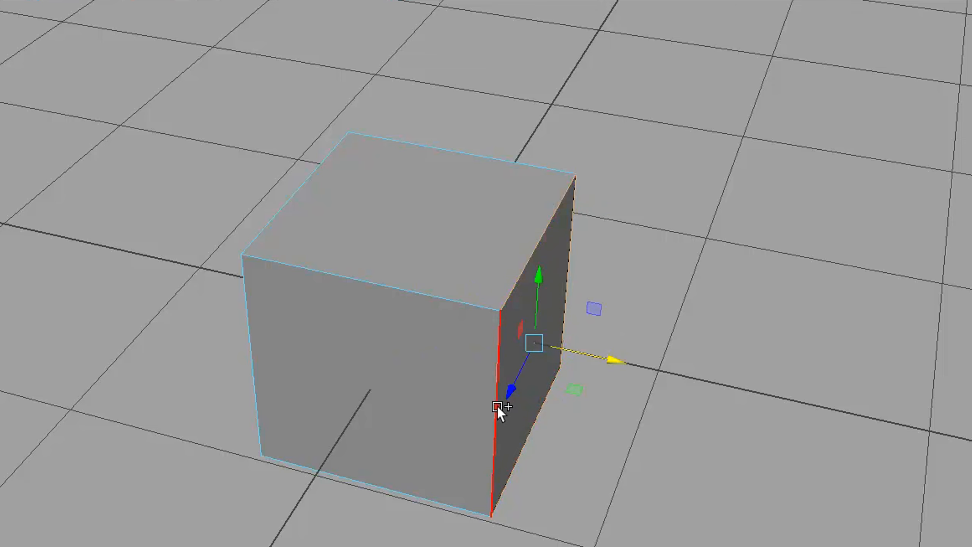
{"action": "left_click_drag", "start_coordinate": [499, 403], "coordinate": [616, 387], "text": "alt"}
{"action": "left_click_drag", "start_coordinate": [618, 343], "coordinate": [693, 413]}
Try rotating the four right-hand edges about the X, Z and Y axes, reverting the rotation
{"action": "key", "text": "e"}
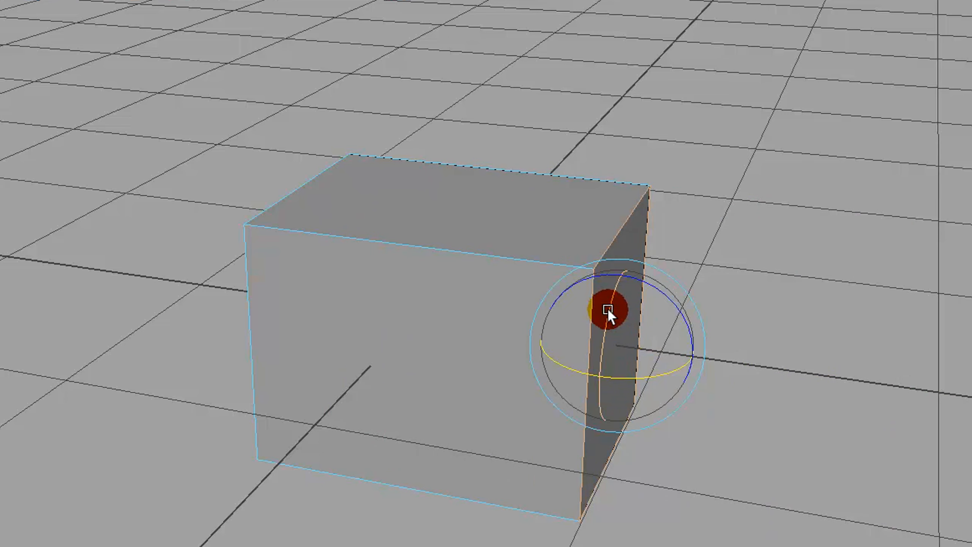
{"action": "left_click_drag", "start_coordinate": [609, 309], "coordinate": [606, 379]}
{"action": "key", "text": "z"}
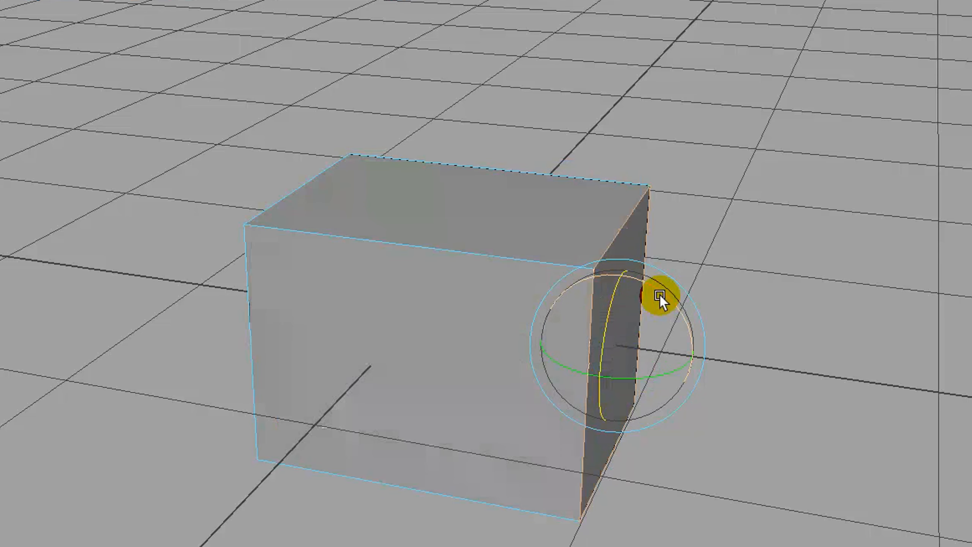
{"action": "left_click_drag", "start_coordinate": [661, 291], "coordinate": [603, 318]}
{"action": "mouse_move", "coordinate": [619, 375]}
{"action": "left_mouse_down"}
{"action": "mouse_move", "coordinate": [653, 371]}
{"action": "mouse_move", "coordinate": [562, 364]}
{"action": "mouse_move", "coordinate": [690, 365]}
{"action": "mouse_move", "coordinate": [587, 363]}
{"action": "mouse_move", "coordinate": [661, 369]}
{"action": "mouse_move", "coordinate": [592, 367]}
{"action": "mouse_move", "coordinate": [630, 356]}
{"action": "mouse_move", "coordinate": [560, 392]}
{"action": "mouse_move", "coordinate": [498, 445]}
{"action": "mouse_move", "coordinate": [528, 416]}
{"action": "mouse_move", "coordinate": [742, 310]}
{"action": "mouse_move", "coordinate": [864, 271]}
{"action": "mouse_move", "coordinate": [552, 452]}
{"action": "left_mouse_up"}
Try scaling the four right-hand edges along Y and along Z, undoing each change
{"action": "key", "text": "r"}
{"action": "key", "text": "ctrl+z"}
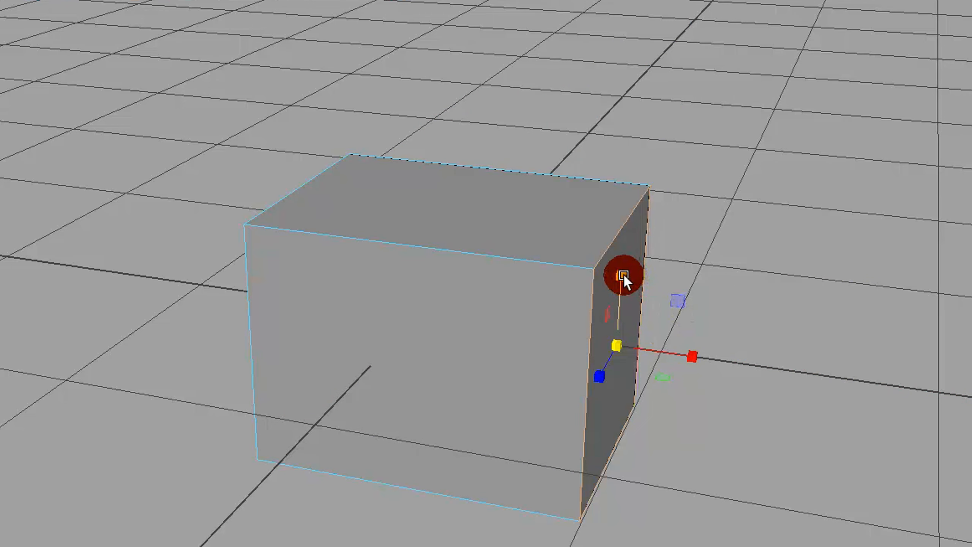
{"action": "left_click_drag", "start_coordinate": [623, 273], "coordinate": [597, 219]}
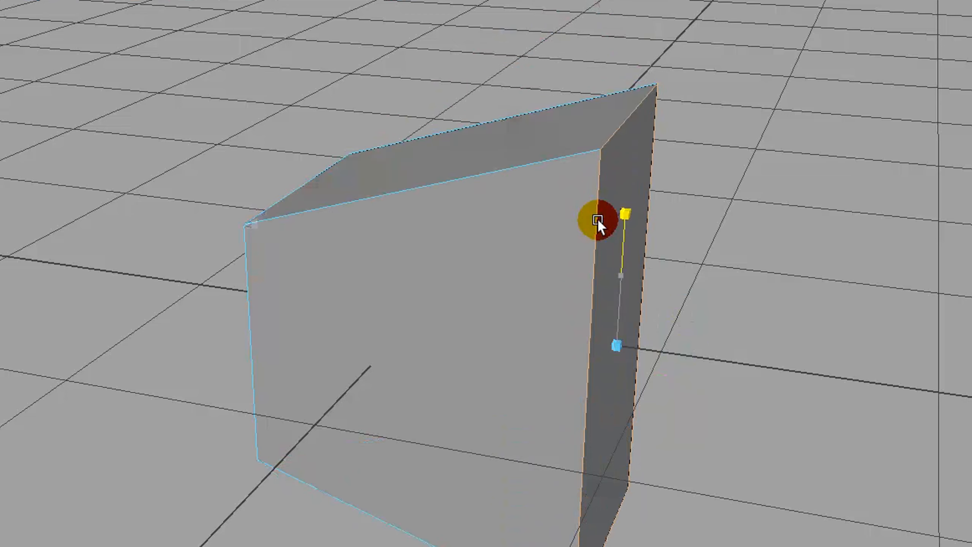
{"action": "key", "text": "ctrl+z"}
{"action": "left_click_drag", "start_coordinate": [604, 376], "coordinate": [452, 446]}
{"action": "key", "text": "ctrl+z"}
Select only the box's right-hand top edge, try moving it outward along X, and undo the move
{"action": "left_click_drag", "start_coordinate": [636, 426], "coordinate": [663, 427], "text": "alt"}
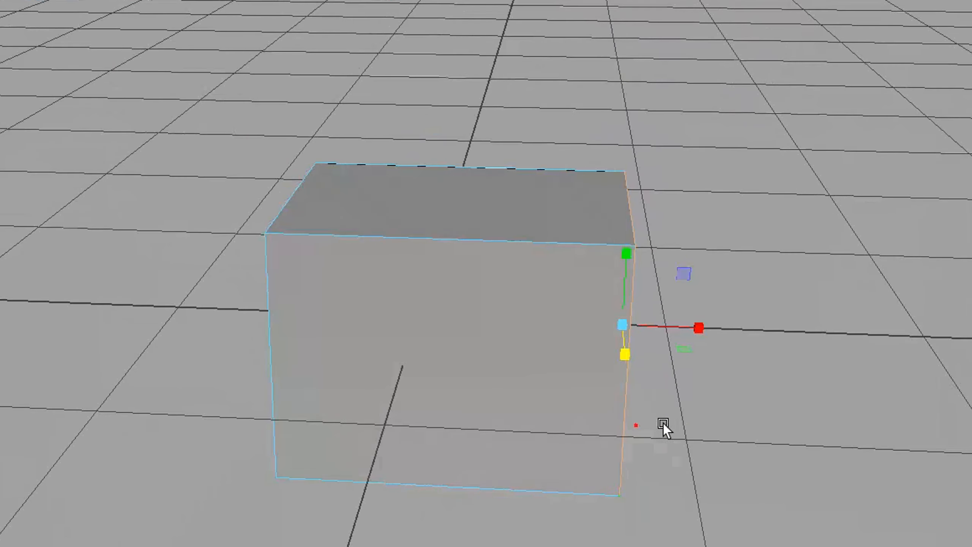
{"action": "left_click_drag", "start_coordinate": [694, 246], "coordinate": [600, 222], "text": "alt"}
{"action": "left_click", "coordinate": [590, 216]}
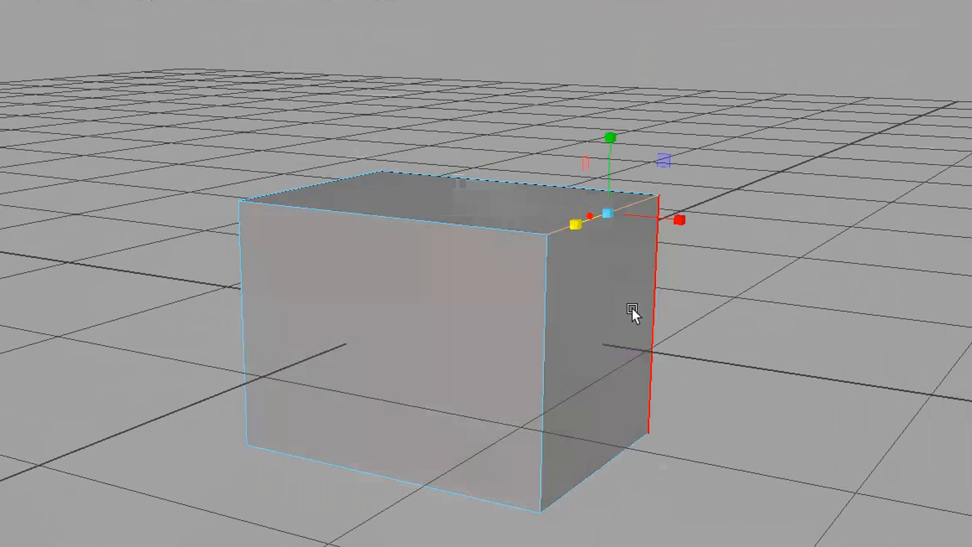
{"action": "left_click_drag", "start_coordinate": [632, 311], "coordinate": [655, 329], "text": "alt"}
{"action": "key", "text": "w"}
{"action": "left_click_drag", "start_coordinate": [700, 251], "coordinate": [848, 275]}
{"action": "key", "text": "ctrl+z"}
Try scaling the right-hand top edge uniformly and along Z, undoing each change
{"action": "key", "text": "r"}
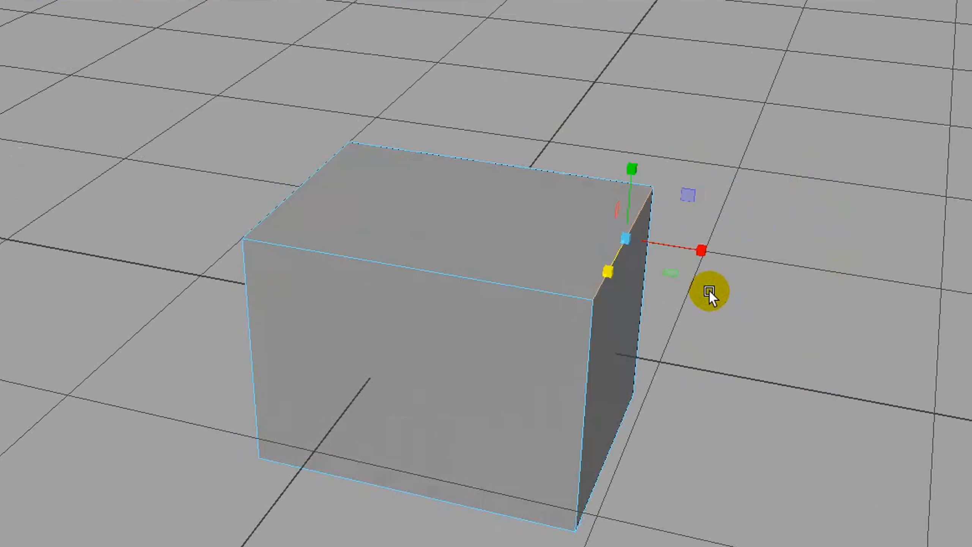
{"action": "left_click_drag", "start_coordinate": [630, 234], "coordinate": [826, 52]}
{"action": "key", "text": "ctrl+z"}
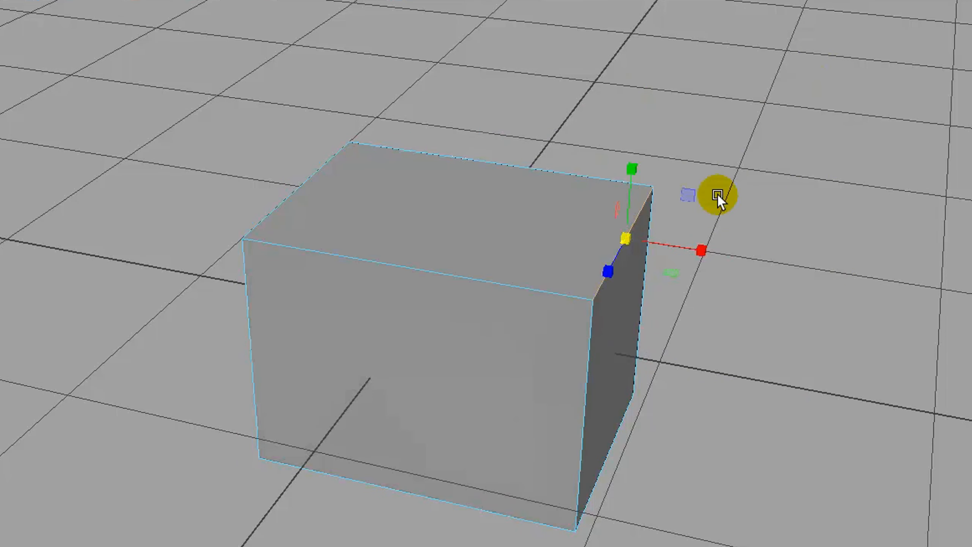
{"action": "left_click_drag", "start_coordinate": [612, 269], "coordinate": [550, 382]}
{"action": "key", "text": "ctrl+z"}
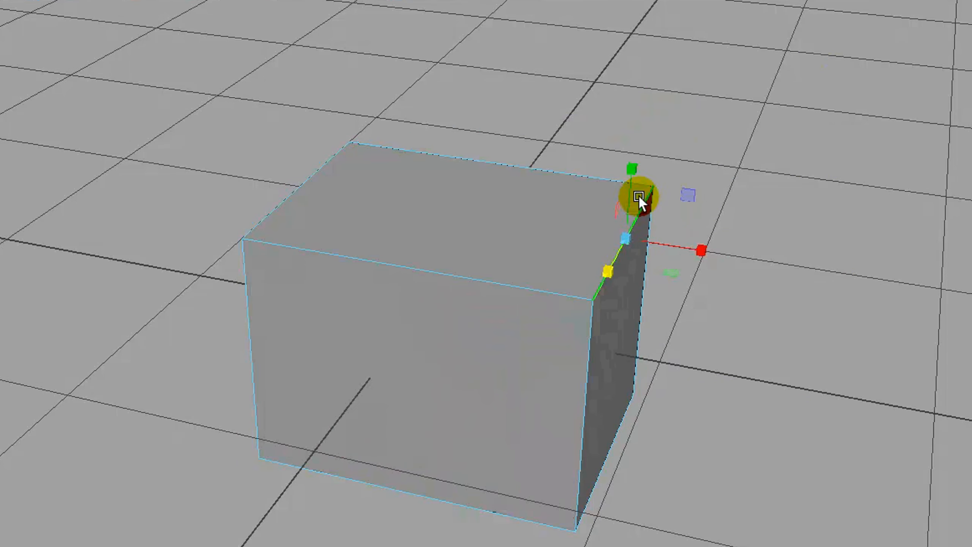
Try scaling the right-hand top edge along X, along Y and uniformly again, and undo the scaling
{"action": "left_click_drag", "start_coordinate": [704, 253], "coordinate": [769, 262]}
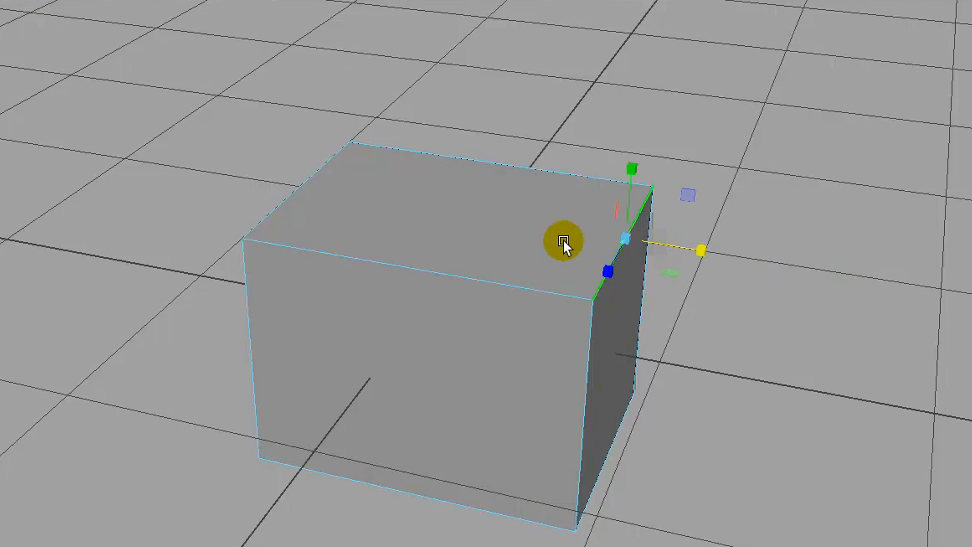
{"action": "left_click_drag", "start_coordinate": [633, 169], "coordinate": [627, 217]}
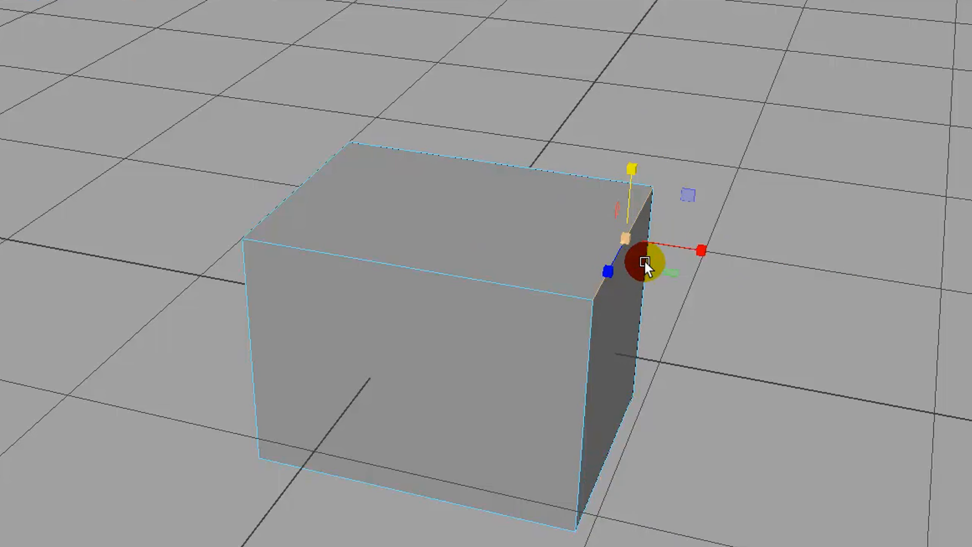
{"action": "middle_click_drag", "start_coordinate": [608, 269], "coordinate": [930, 105]}
{"action": "left_click_drag", "start_coordinate": [930, 103], "coordinate": [588, 335]}
{"action": "key", "text": "ctrl+z"}
{"action": "left_click_drag", "start_coordinate": [570, 368], "coordinate": [560, 370], "text": "alt"}
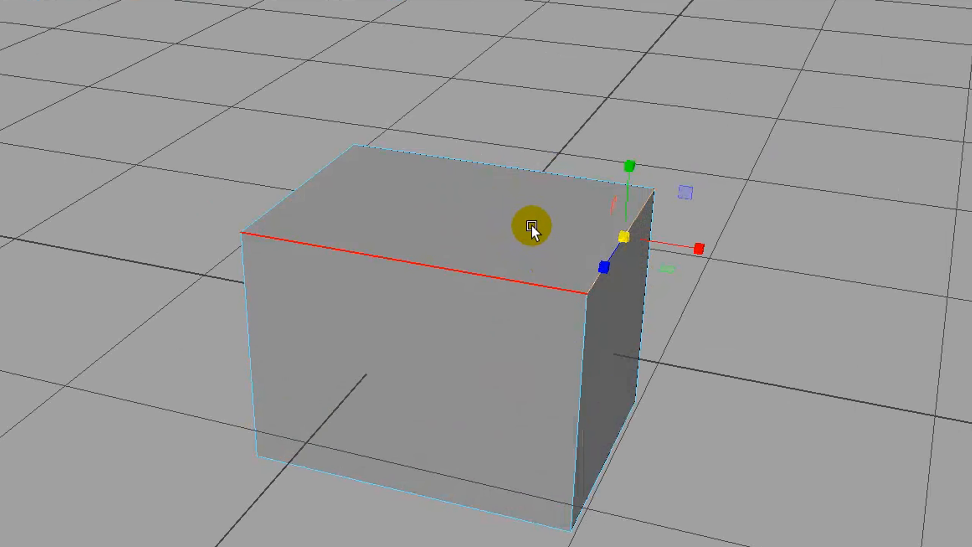
Switch the box to Face mode, select its top face, and try shifting it along Y
{"action": "right_click_drag", "start_coordinate": [533, 229], "coordinate": [527, 267]}
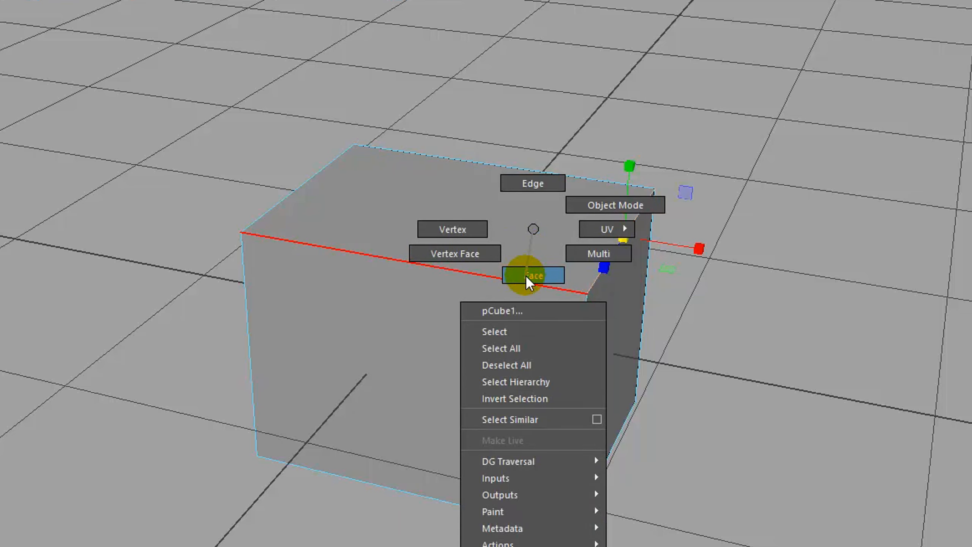
{"action": "right_click_drag", "start_coordinate": [526, 275], "coordinate": [525, 275]}
{"action": "left_click", "coordinate": [527, 245]}
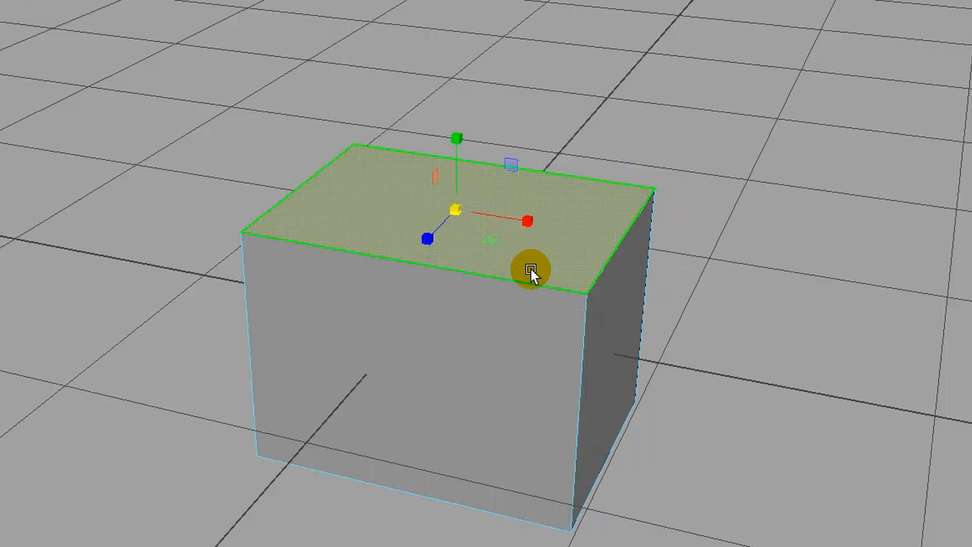
{"action": "mouse_move", "coordinate": [457, 135]}
{"action": "left_mouse_down"}
{"action": "mouse_move", "coordinate": [458, 0]}
{"action": "mouse_move", "coordinate": [459, 289]}
{"action": "mouse_move", "coordinate": [463, 52]}
{"action": "mouse_move", "coordinate": [460, 127]}
{"action": "left_mouse_up"}
Select the box's right-hand face, try moving it outward along X, and undo the move
{"action": "left_click", "coordinate": [623, 285]}
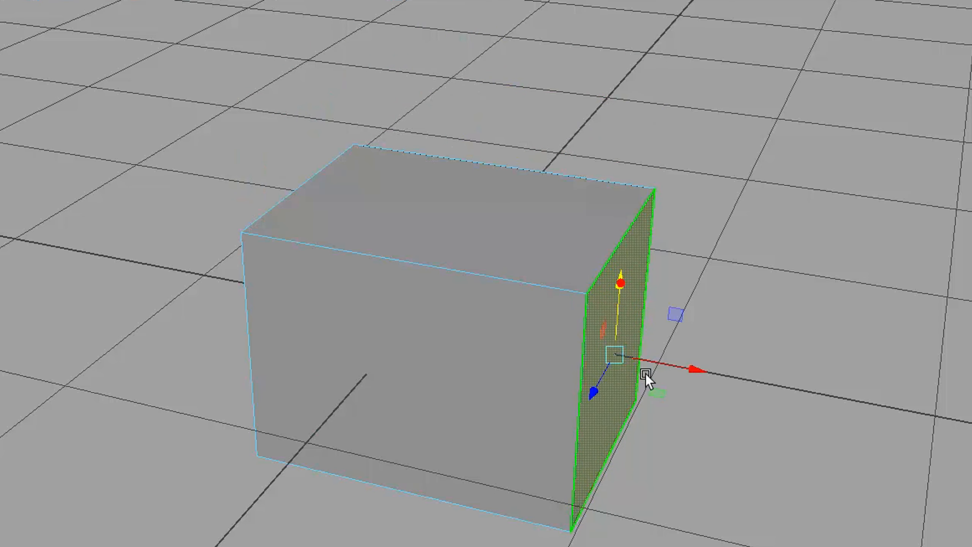
{"action": "left_click_drag", "start_coordinate": [645, 379], "coordinate": [869, 427]}
{"action": "key", "text": "ctrl+z"}
{"action": "left_click_drag", "start_coordinate": [796, 450], "coordinate": [650, 390], "text": "alt"}
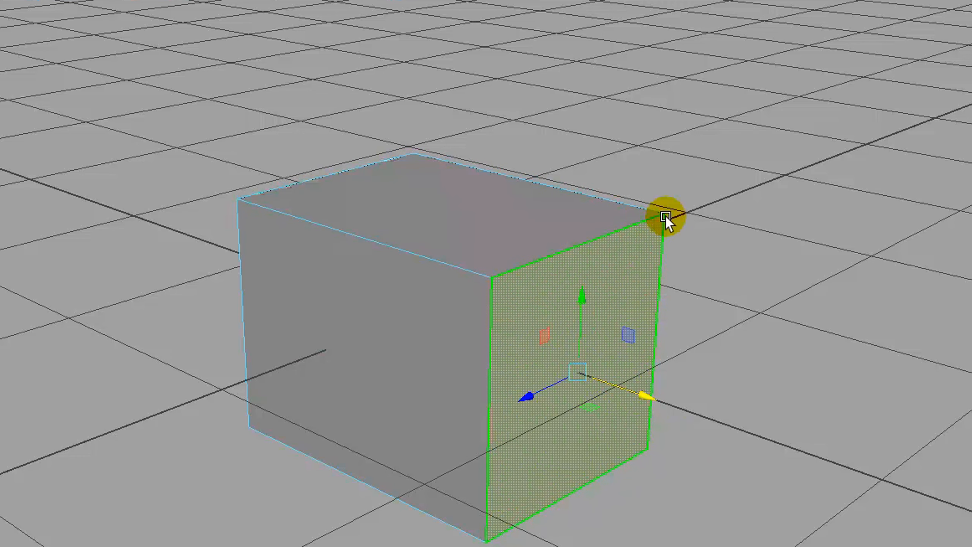
Select the box's opposite left-hand face, and reselect the right-hand face
{"action": "left_click_drag", "start_coordinate": [598, 448], "coordinate": [416, 338], "text": "alt"}
{"action": "left_click", "coordinate": [416, 337]}
{"action": "left_click_drag", "start_coordinate": [514, 422], "coordinate": [512, 351], "text": "alt"}
{"action": "left_click_drag", "start_coordinate": [465, 395], "coordinate": [780, 431], "text": "alt"}
{"action": "left_click", "coordinate": [408, 370]}
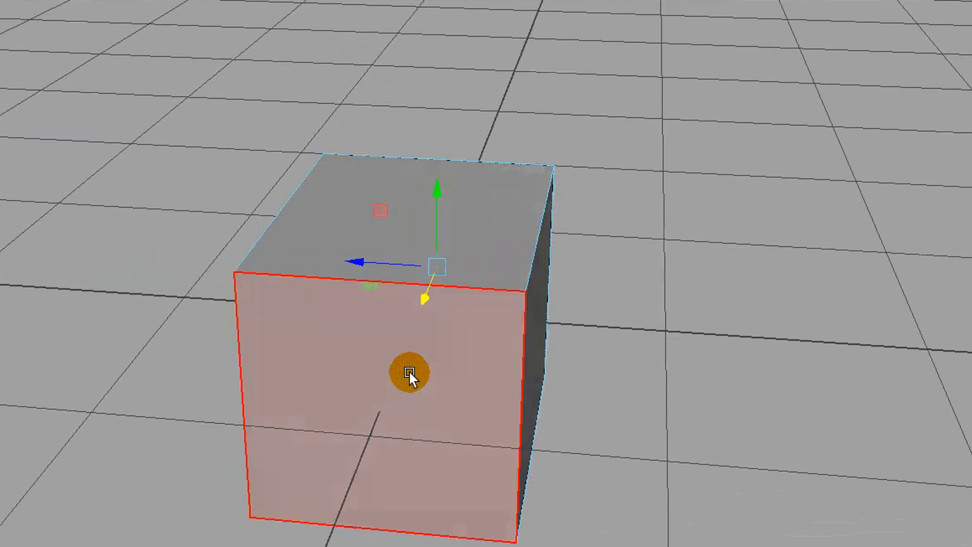
{"action": "left_click_drag", "start_coordinate": [475, 459], "coordinate": [611, 477], "text": "alt"}
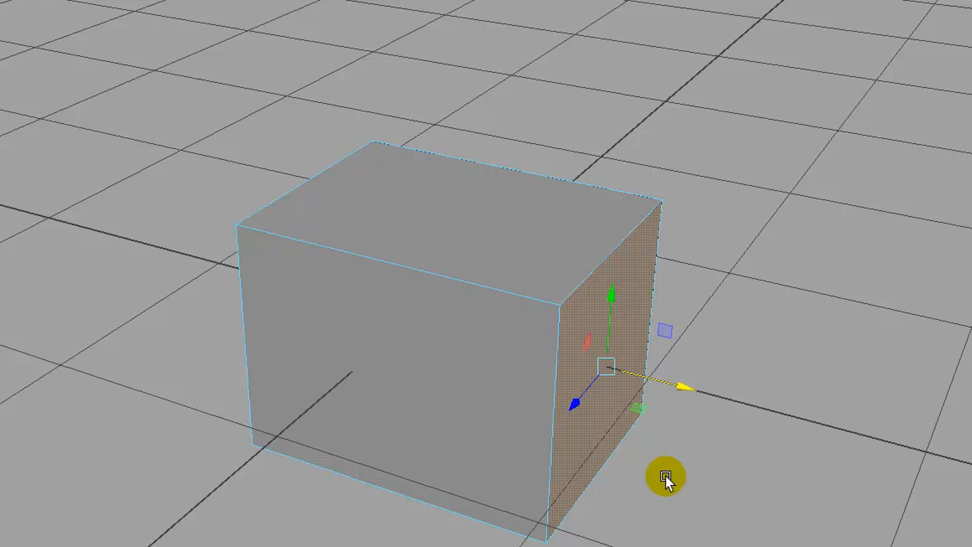
Try scaling the right-hand face up uniformly, and undo the scaling
{"action": "left_click_drag", "start_coordinate": [666, 477], "coordinate": [644, 470], "text": "alt"}
{"action": "left_click_drag", "start_coordinate": [592, 404], "coordinate": [710, 289], "text": "alt"}
{"action": "key", "text": "r"}
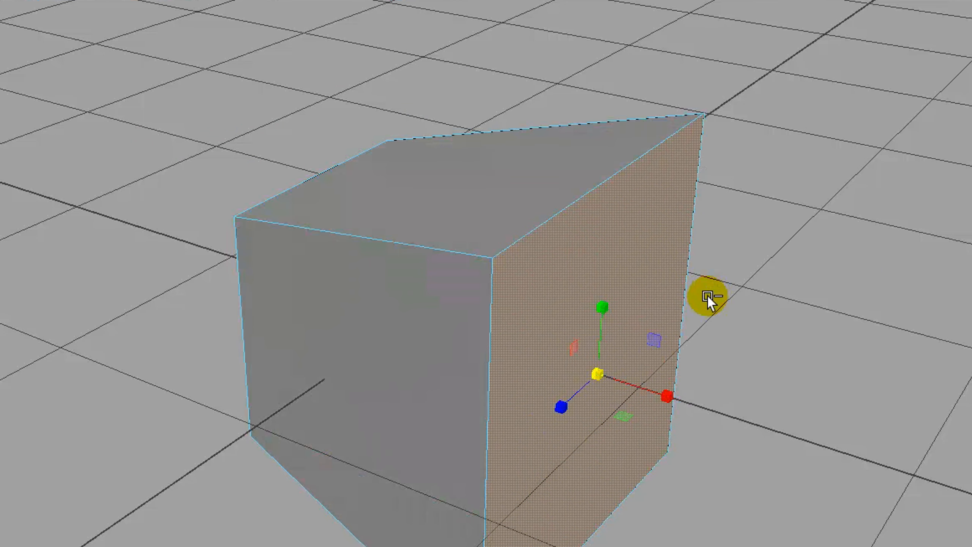
{"action": "key", "text": "ctrl+z"}
Try rotating the right-hand face about the X axis, undo the rotation, and clear the face selection
{"action": "key", "text": "e"}
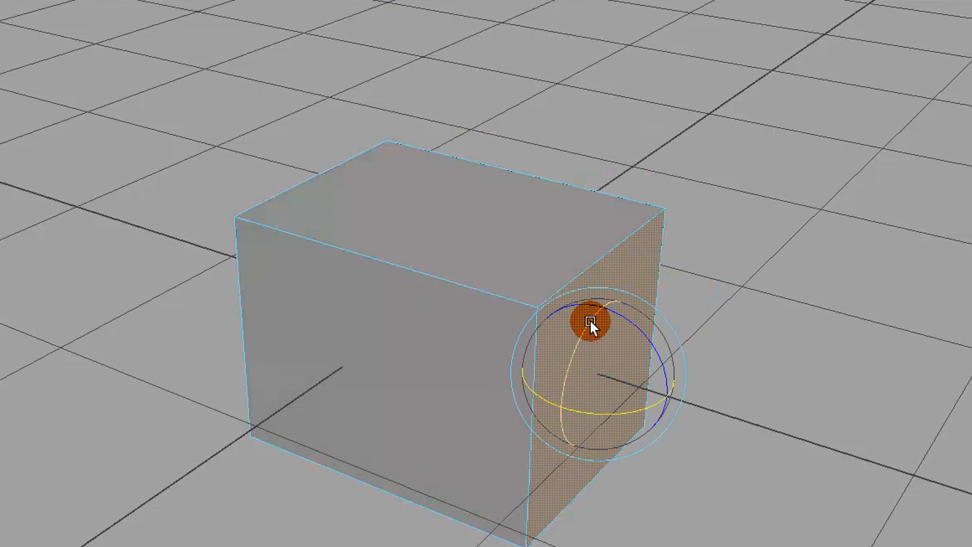
{"action": "left_click_drag", "start_coordinate": [589, 319], "coordinate": [642, 277]}
{"action": "key", "text": "ctrl+z"}
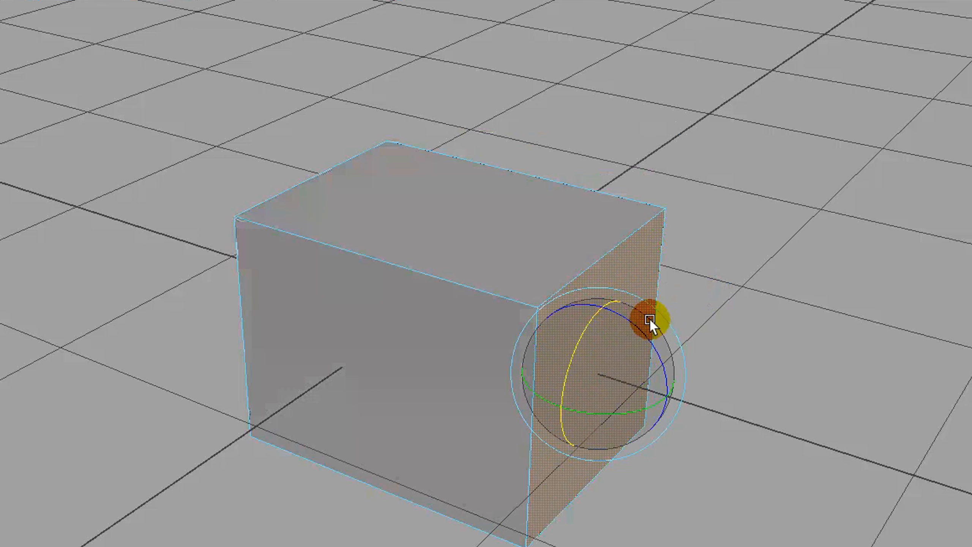
{"action": "left_click_drag", "start_coordinate": [598, 304], "coordinate": [596, 390]}
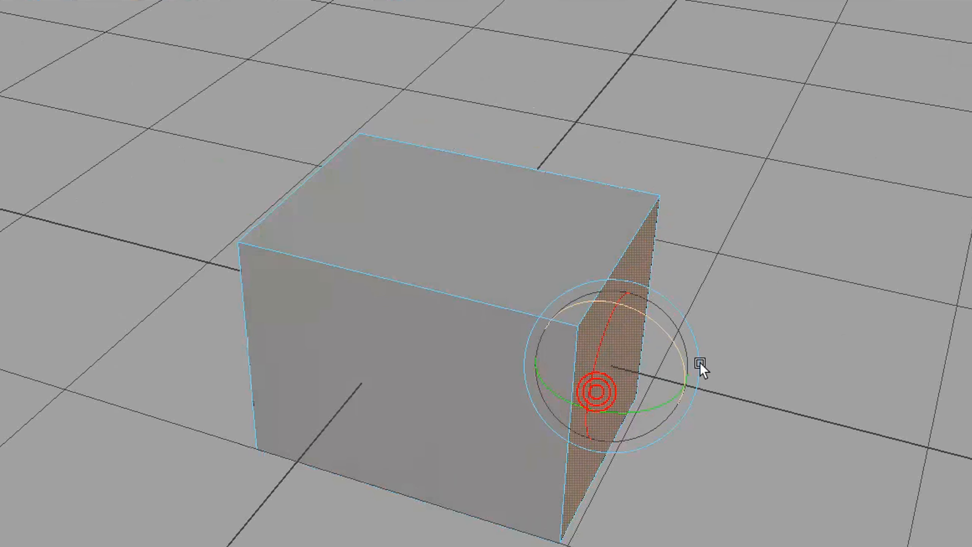
{"action": "left_click", "coordinate": [726, 318]}
{"action": "left_click", "coordinate": [630, 372]}
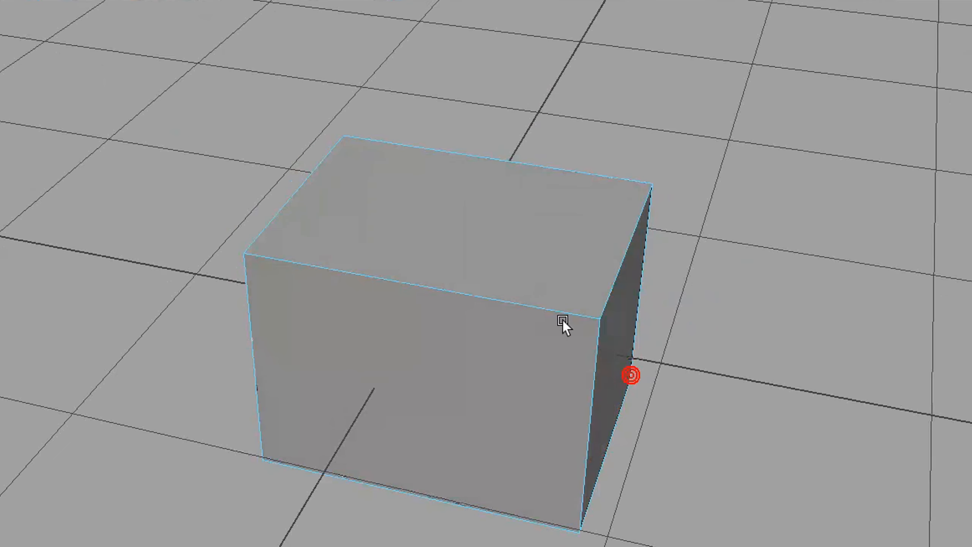
Select the box's top face and toggle between component and object selection
{"action": "left_click", "coordinate": [542, 265]}
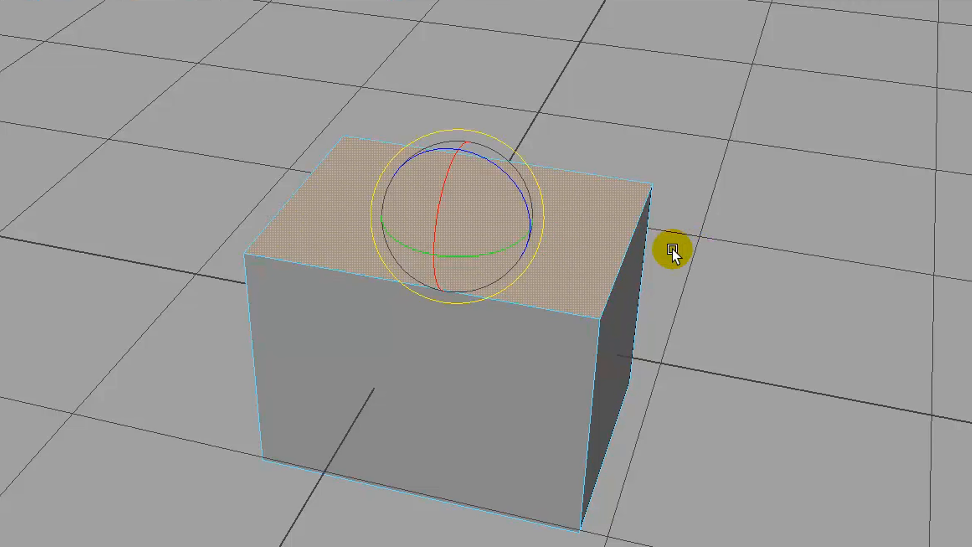
{"action": "key", "text": "F8"}
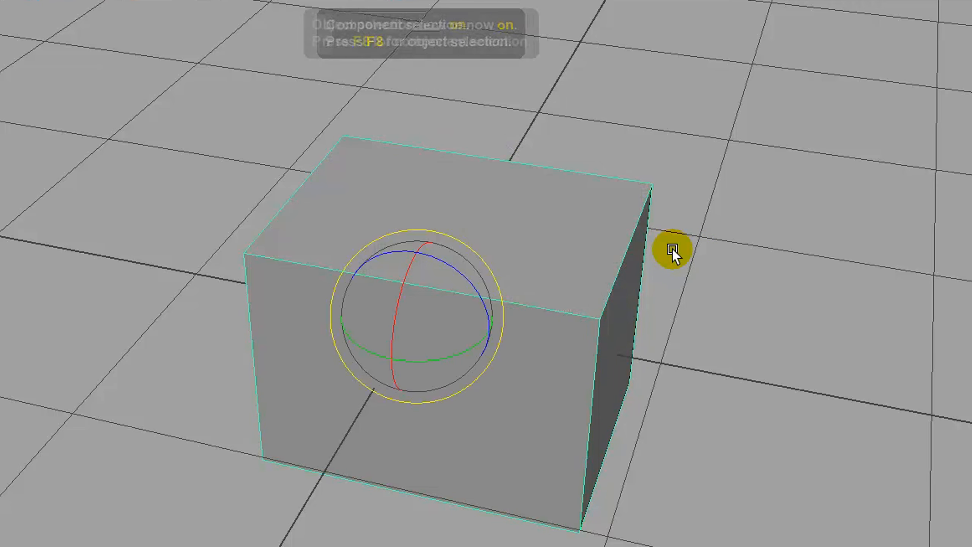
{"action": "key", "text": "F8"}
Clear the selection, reselect the box, return it to object mode and deselect it
{"action": "left_click_drag", "start_coordinate": [714, 337], "coordinate": [746, 328], "text": "alt"}
{"action": "left_click", "coordinate": [773, 250]}
{"action": "left_click", "coordinate": [488, 263]}
{"action": "mouse_move", "coordinate": [525, 263]}
{"action": "right_mouse_down"}
{"action": "mouse_move", "coordinate": [579, 240]}
{"action": "mouse_move", "coordinate": [582, 225]}
{"action": "mouse_move", "coordinate": [523, 260]}
{"action": "mouse_move", "coordinate": [574, 231]}
{"action": "mouse_move", "coordinate": [582, 239]}
{"action": "right_mouse_up"}
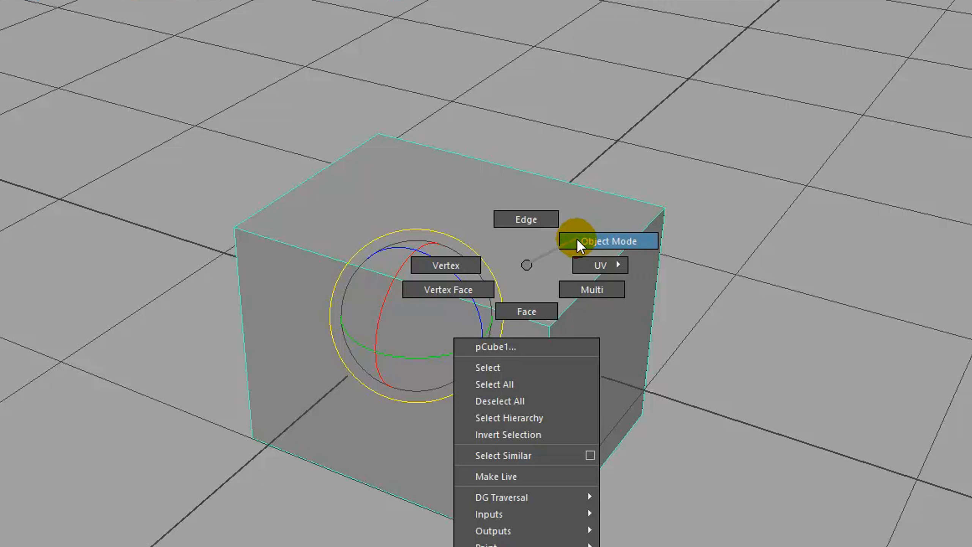
{"action": "right_click_drag", "start_coordinate": [576, 237], "coordinate": [577, 235]}
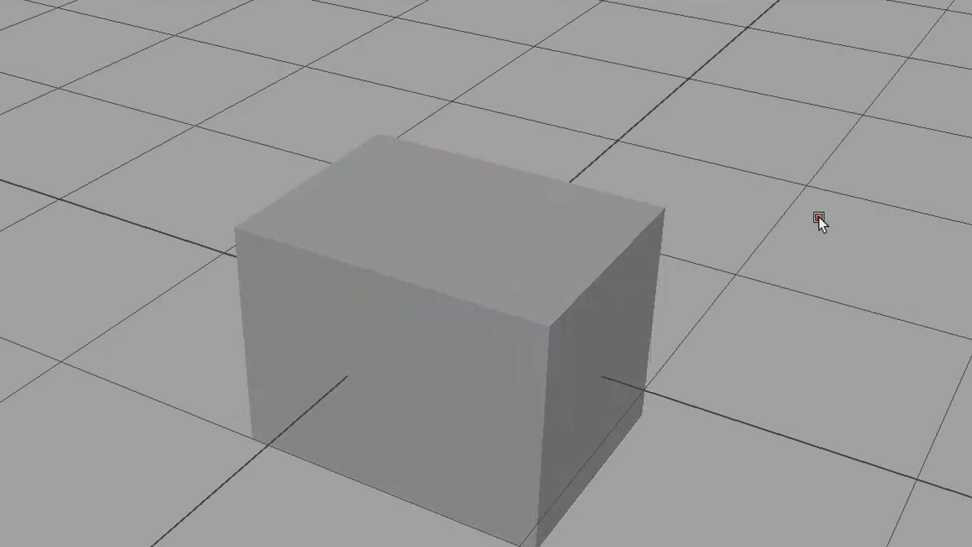
Delete the practice box and reset the perspective camera to its default view
{"action": "left_click", "coordinate": [617, 268]}
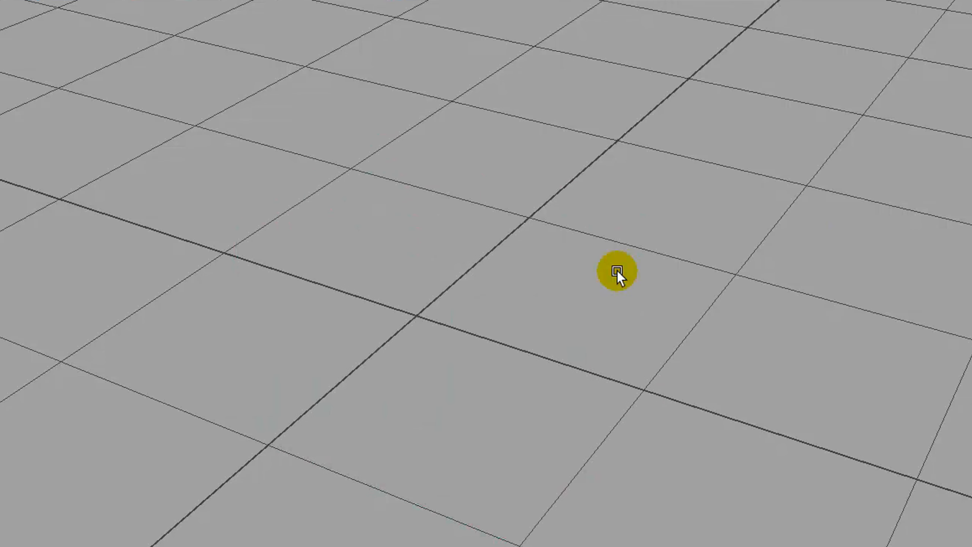
{"action": "key", "text": "alt+Home"}
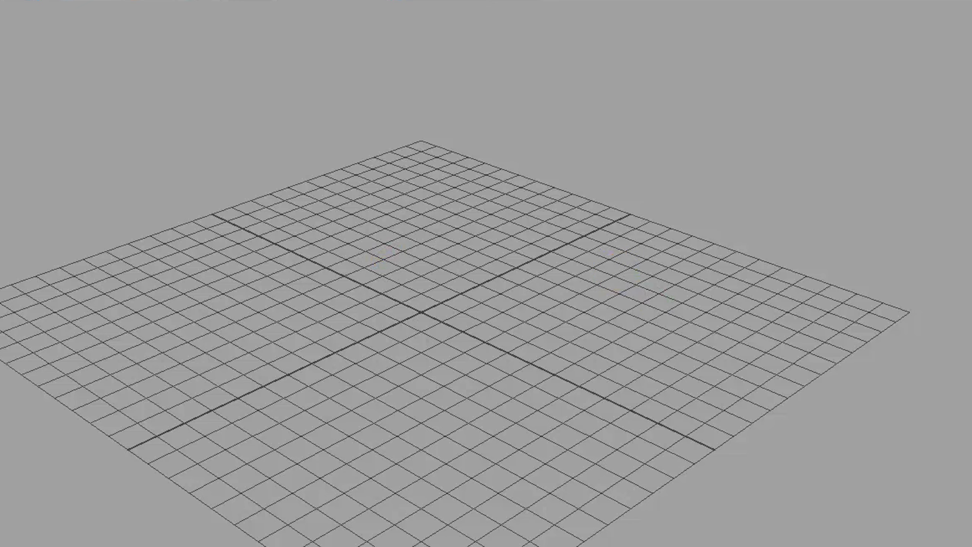
Maximize the top view and turn on image plane display to show the fan reference
{"action": "key", "text": "space"}
{"action": "key", "text": "space"}
{"action": "left_click", "coordinate": [398, 308]}
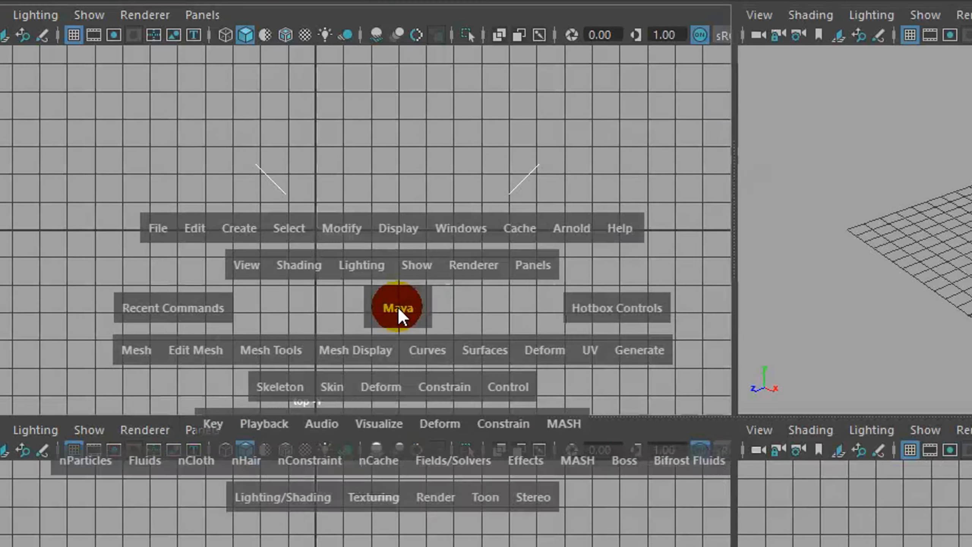
{"action": "key", "text": "space"}
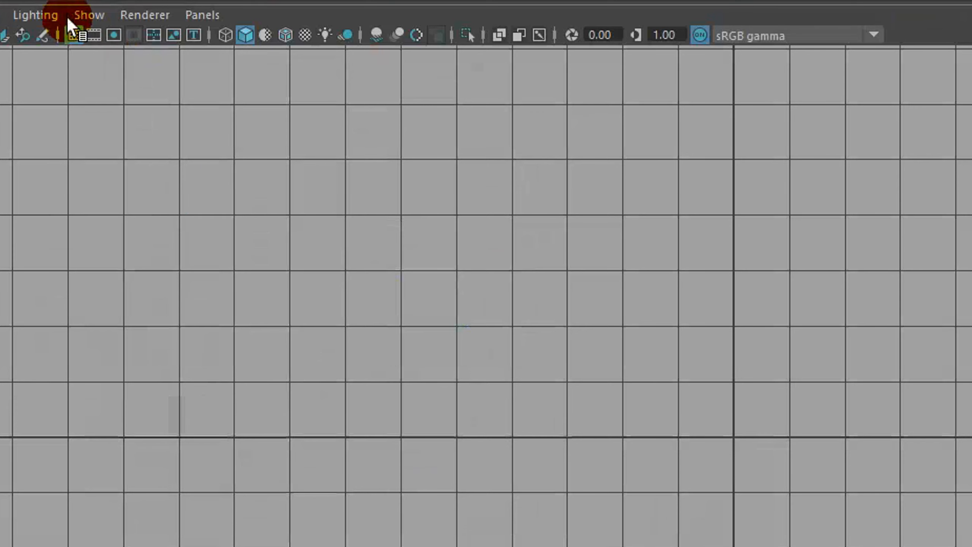
{"action": "left_click", "coordinate": [87, 16]}
{"action": "left_click", "coordinate": [147, 335]}
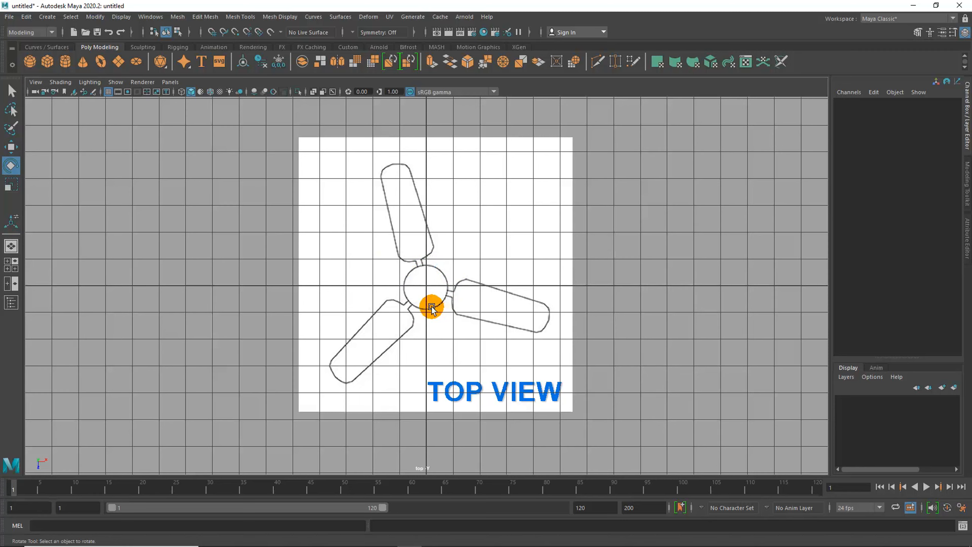
Create a polygon cylinder at the origin over the fan's central hub in the top view
{"action": "left_click", "coordinate": [65, 62]}
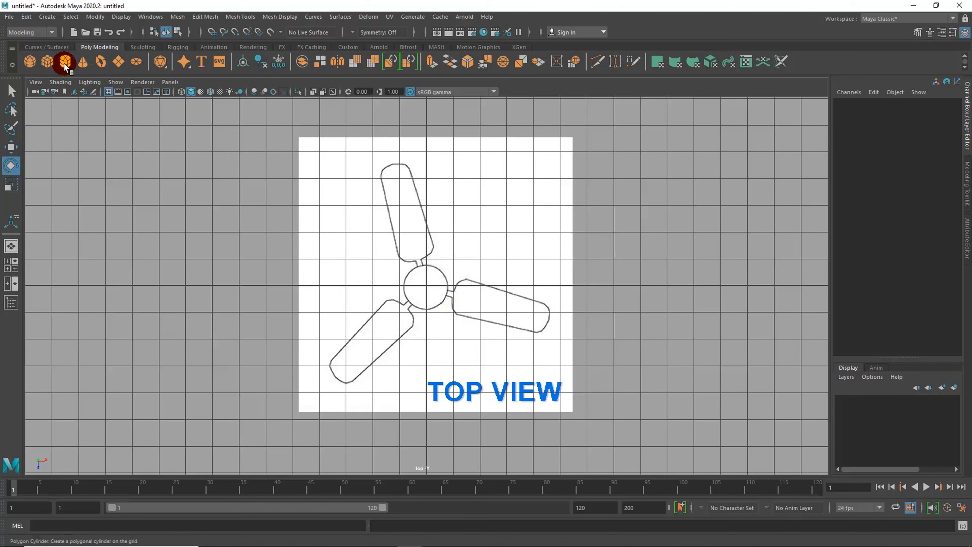
{"action": "right_click_drag", "start_coordinate": [317, 241], "coordinate": [751, 241], "text": "alt"}
{"action": "right_click_drag", "start_coordinate": [465, 275], "coordinate": [727, 276], "text": "alt"}
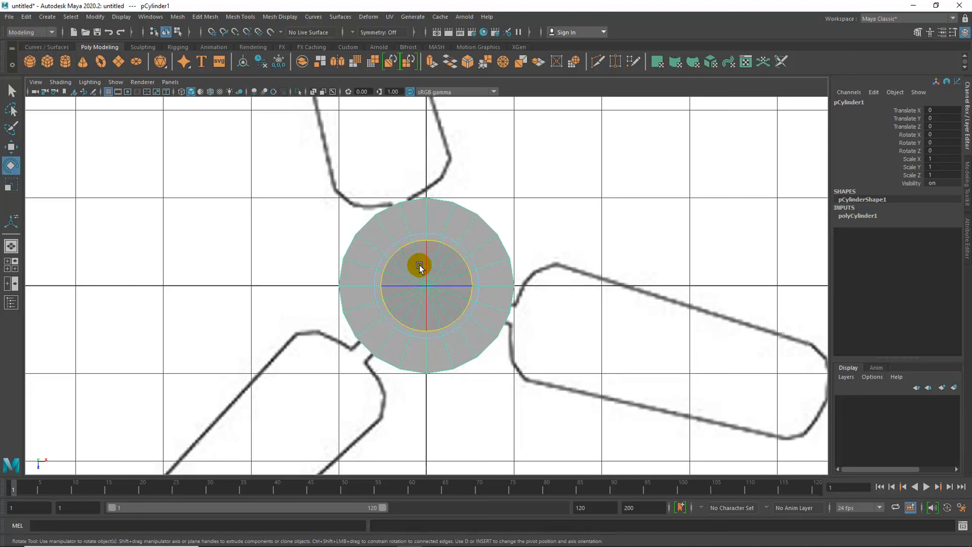
{"action": "left_click_drag", "start_coordinate": [425, 257], "coordinate": [402, 265]}
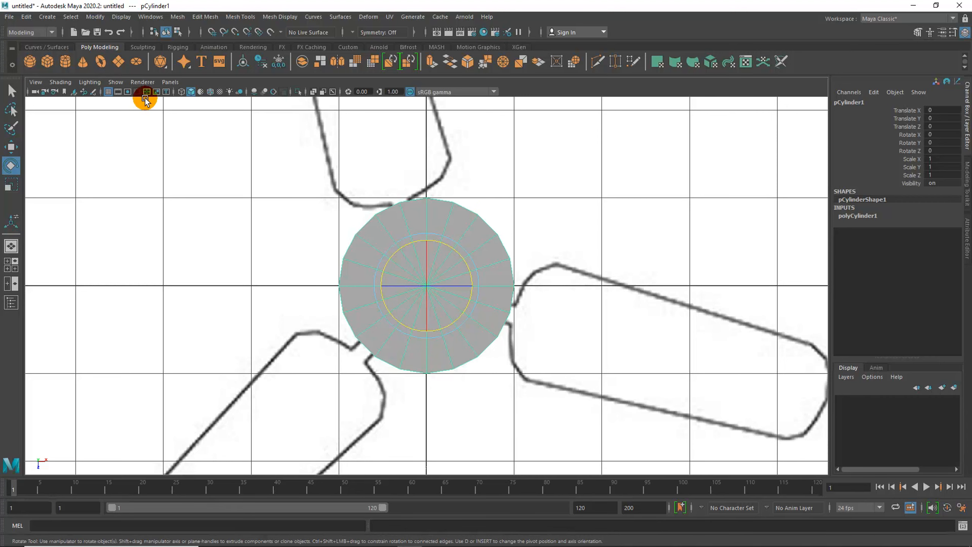
Turn on X-Ray shading in the top view to see the reference through the cylinder
{"action": "left_click", "coordinate": [36, 82]}
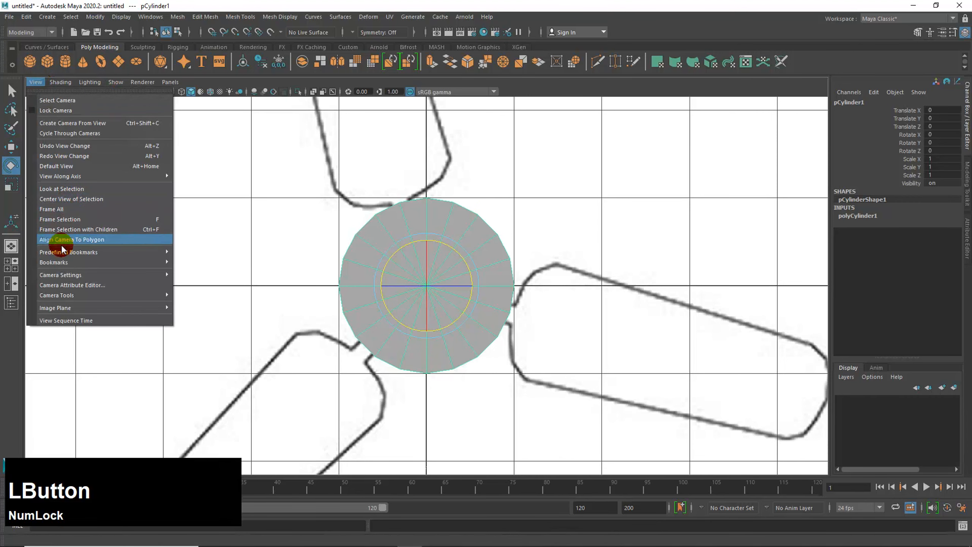
{"action": "left_click", "coordinate": [61, 83]}
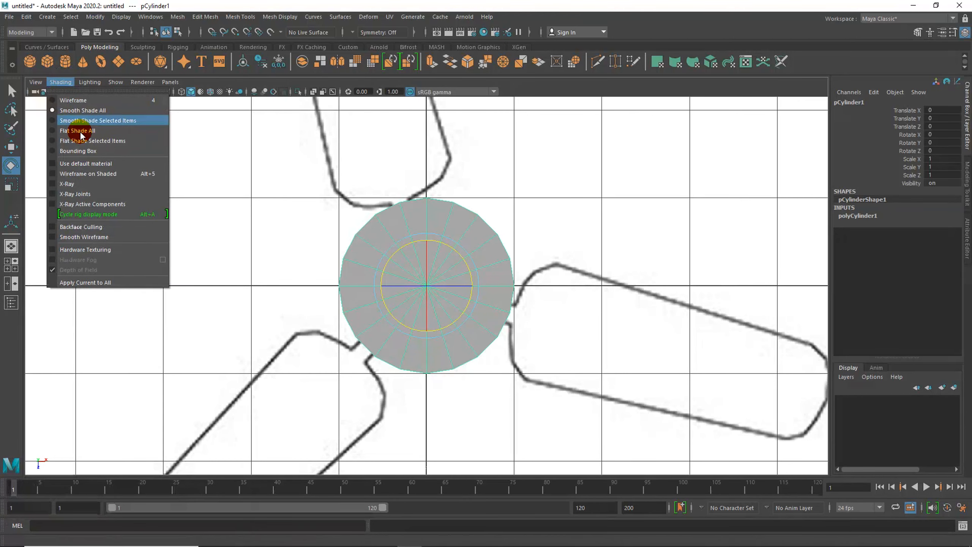
{"action": "left_click", "coordinate": [79, 186]}
{"action": "left_click_drag", "start_coordinate": [453, 314], "coordinate": [609, 300], "text": "alt"}
{"action": "mouse_move", "coordinate": [522, 309]}
{"action": "left_mouse_down", "text": "alt"}
{"action": "mouse_move", "coordinate": [655, 295]}
{"action": "mouse_move", "coordinate": [558, 284]}
{"action": "left_mouse_up", "text": "alt"}
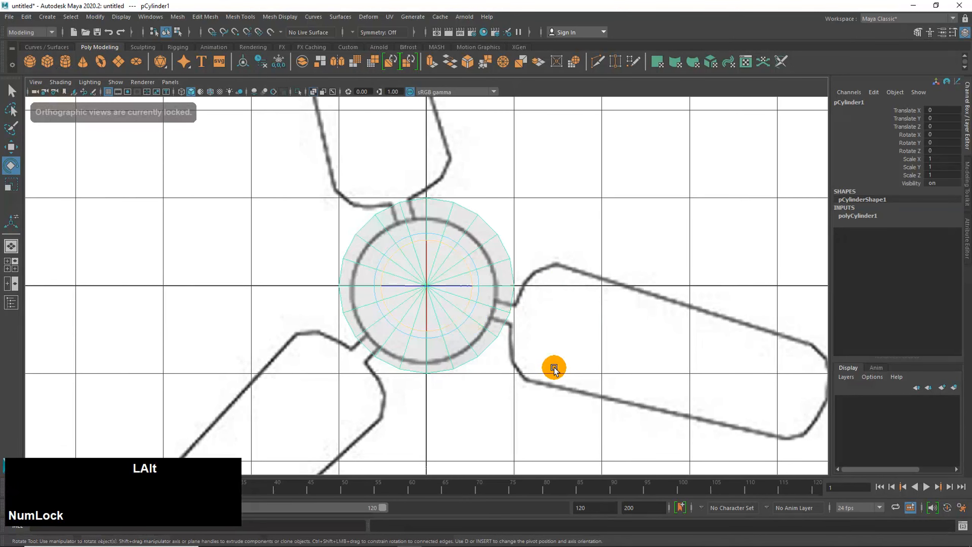
{"action": "right_click_drag", "start_coordinate": [503, 281], "coordinate": [633, 199], "text": "alt"}
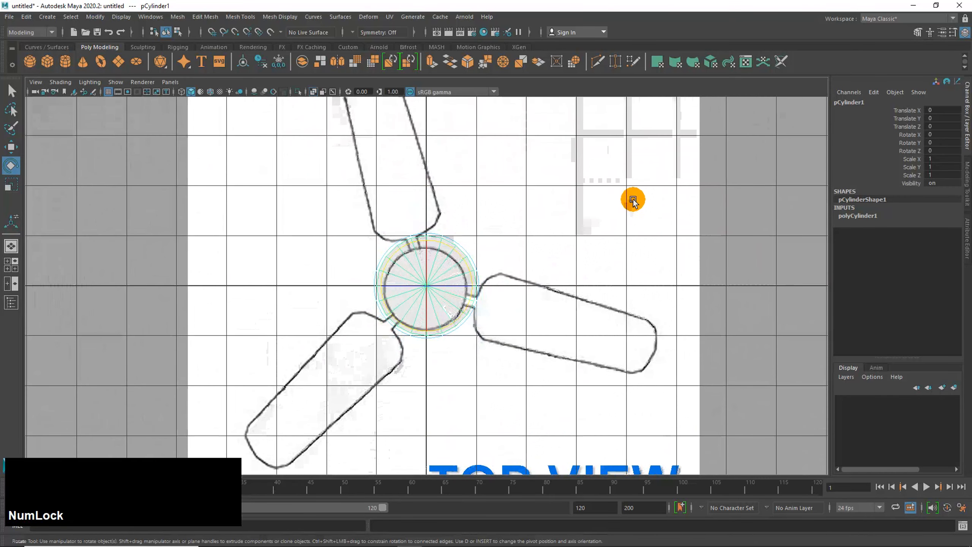
Move the top reference image to about Translate X 0.373 and Z -0.477, centring its hub circle on the cylinder
{"action": "left_click", "coordinate": [738, 251]}
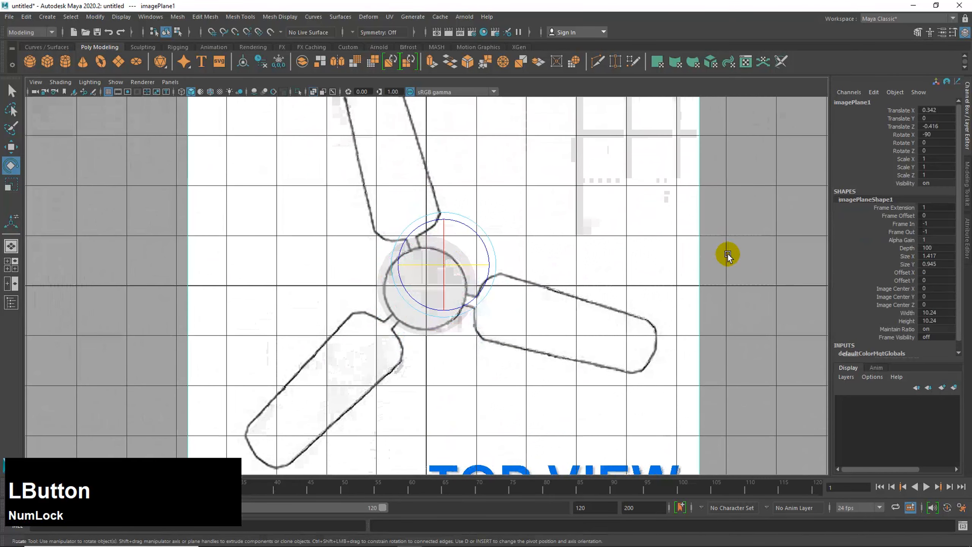
{"action": "key", "text": "w"}
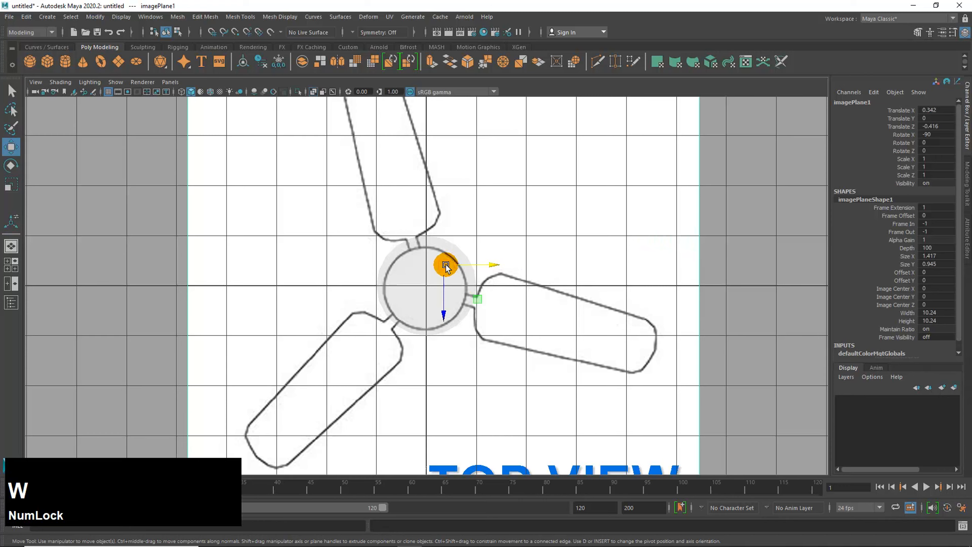
{"action": "left_click_drag", "start_coordinate": [448, 264], "coordinate": [448, 311]}
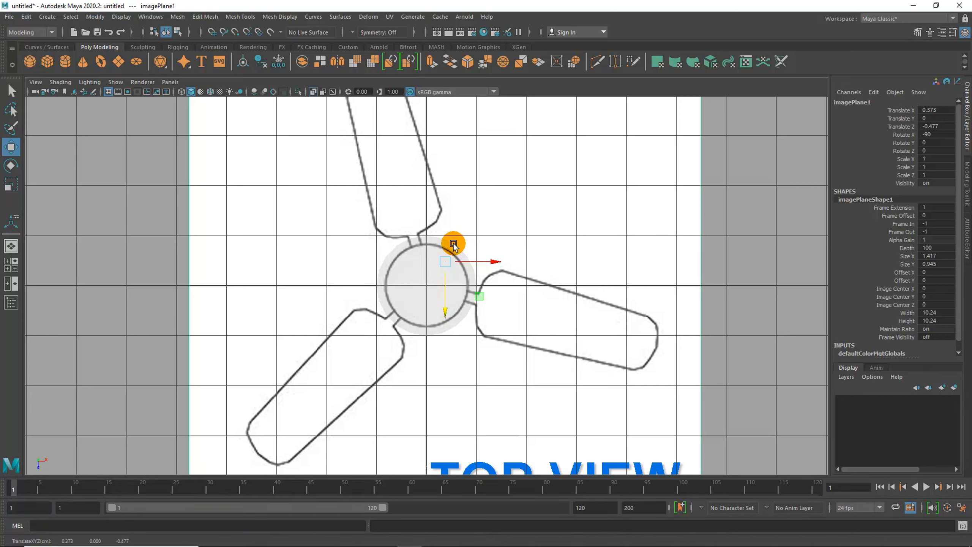
{"action": "left_click_drag", "start_coordinate": [429, 305], "coordinate": [429, 304], "text": "alt"}
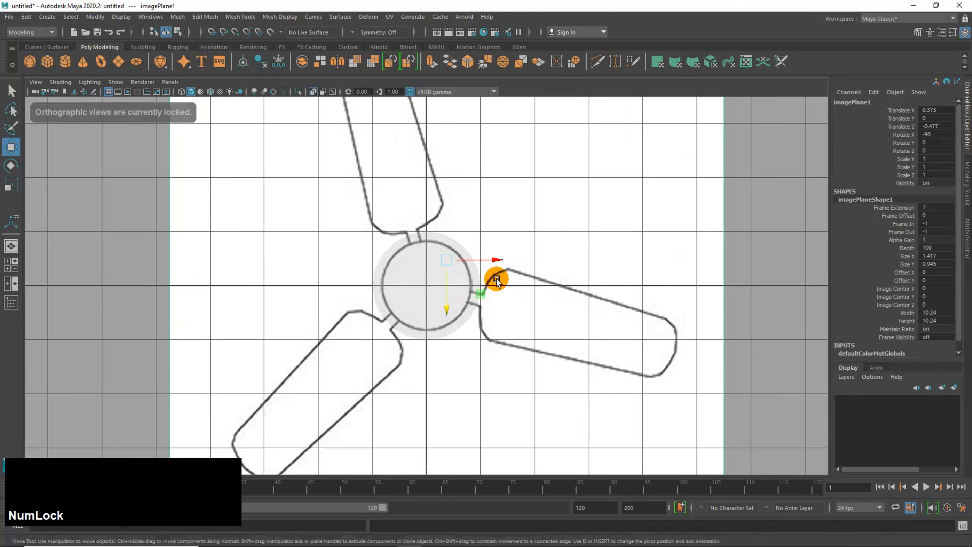
{"action": "scroll", "coordinate": [497, 278], "scroll_direction": "up", "scroll_amount": 2}
{"action": "scroll", "coordinate": [496, 274], "scroll_direction": "up", "scroll_amount": 1}
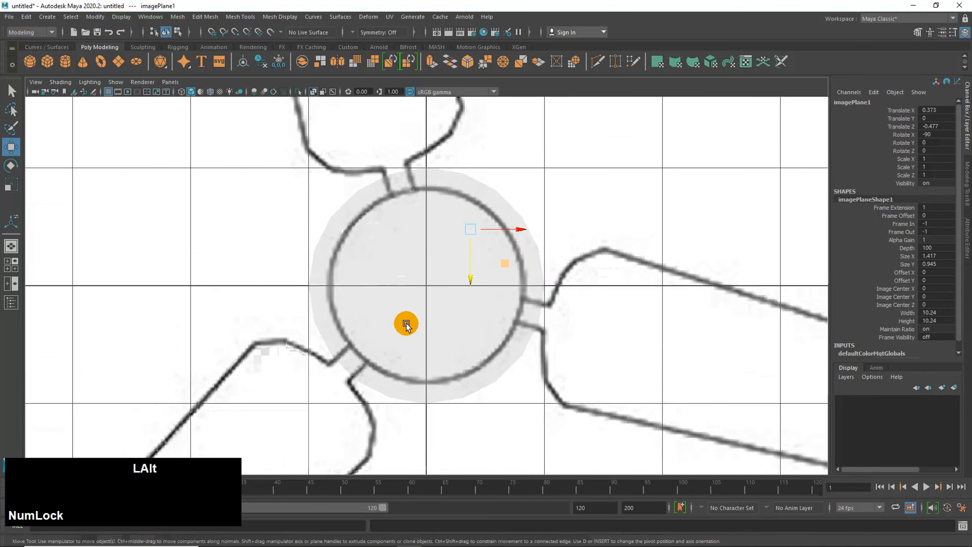
{"action": "left_click_drag", "start_coordinate": [523, 250], "coordinate": [553, 245], "text": "alt"}
{"action": "right_click_drag", "start_coordinate": [552, 245], "coordinate": [297, 355], "text": "alt"}
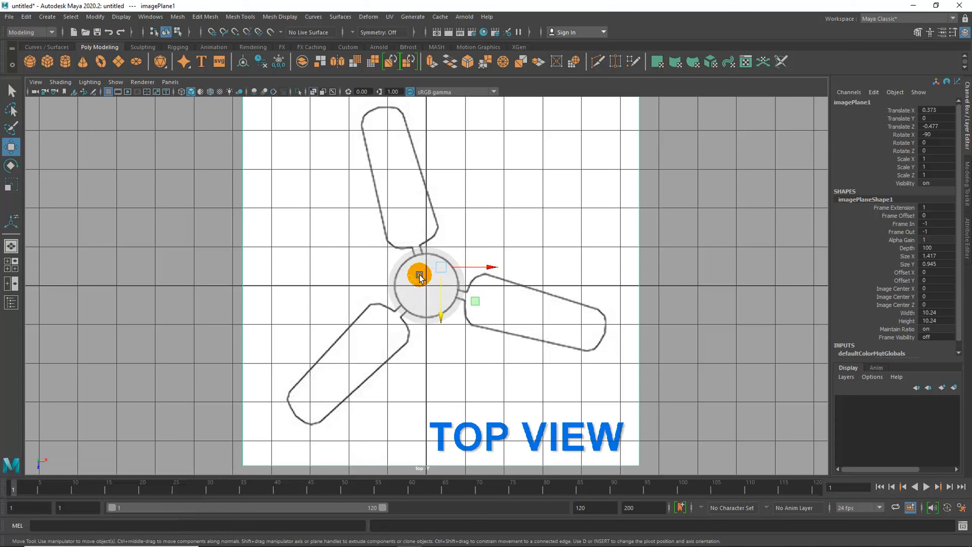
Select the cylinder, expand its polyCylinder1 inputs and reduce the radius to 0.8 to approximate the hub circle
{"action": "left_click", "coordinate": [419, 274]}
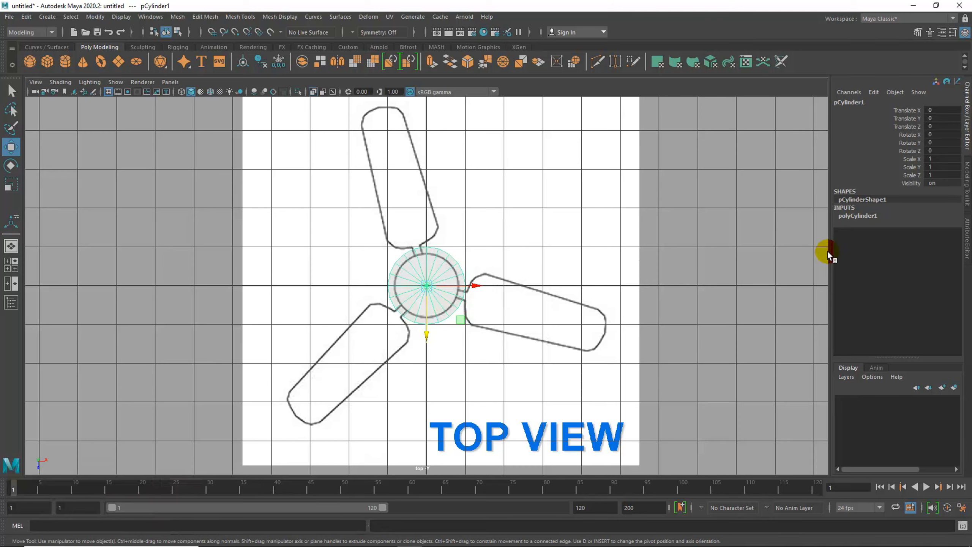
{"action": "left_click", "coordinate": [857, 218]}
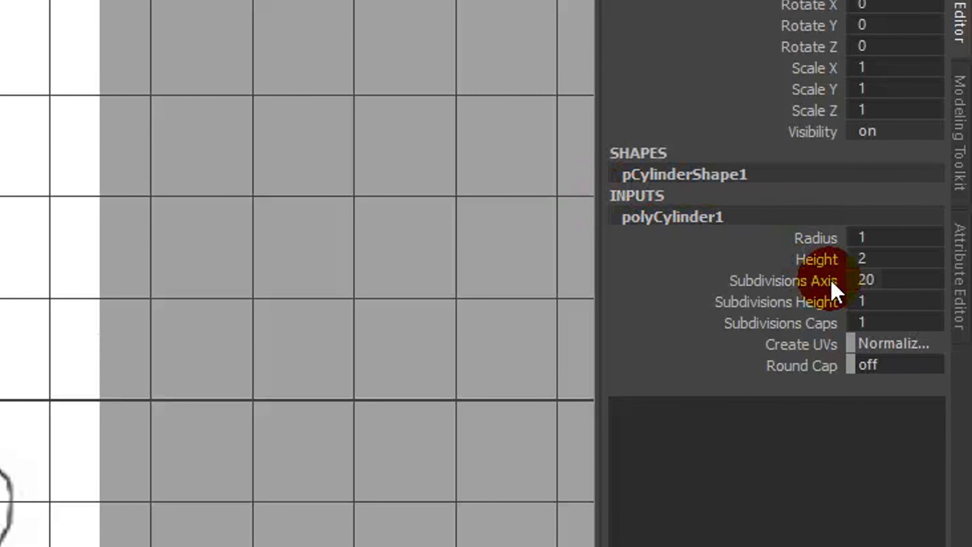
{"action": "left_click", "coordinate": [823, 238]}
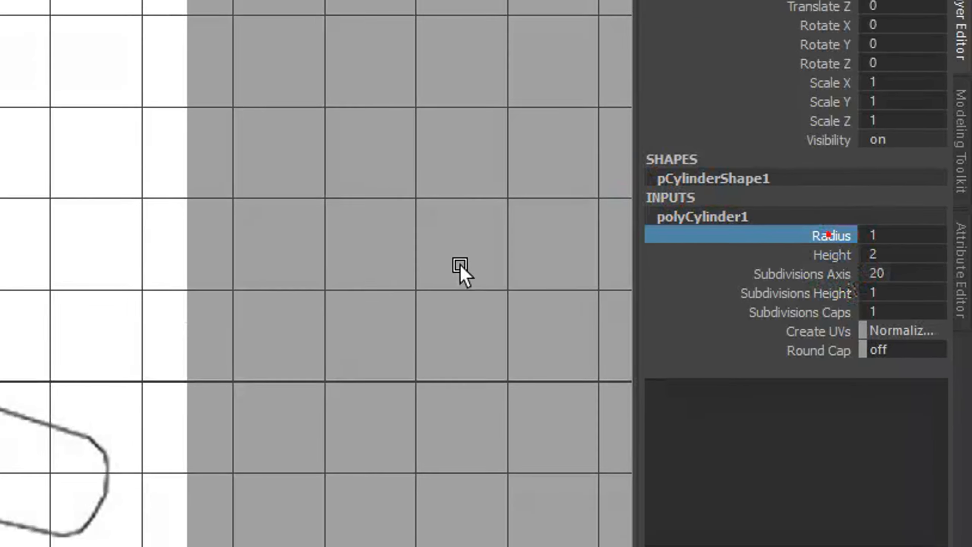
{"action": "middle_click_drag", "start_coordinate": [676, 238], "coordinate": [729, 234]}
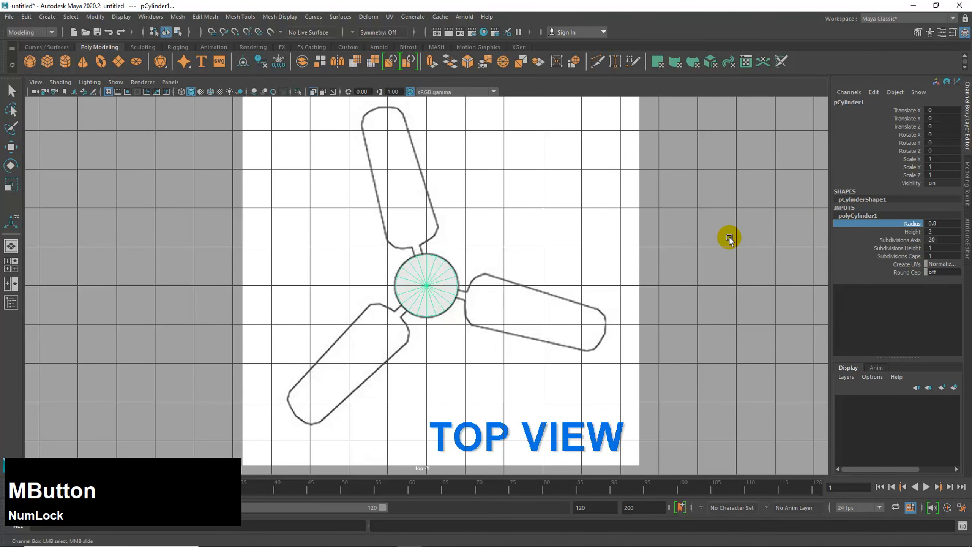
{"action": "scroll", "coordinate": [492, 284], "scroll_direction": "up", "scroll_amount": 5}
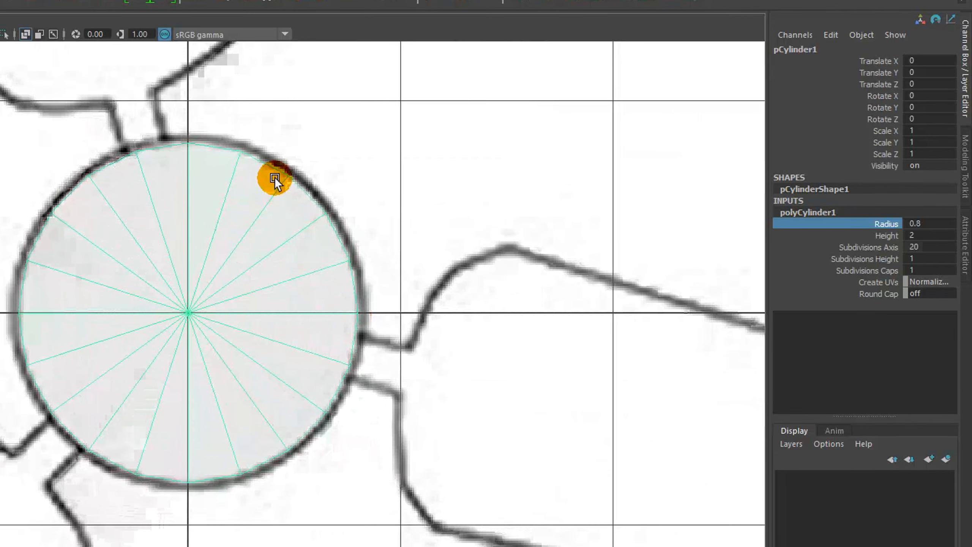
Try a cylinder radius of 0.9, and set it to 0.85 to match the hub outline
{"action": "left_click", "coordinate": [942, 225]}
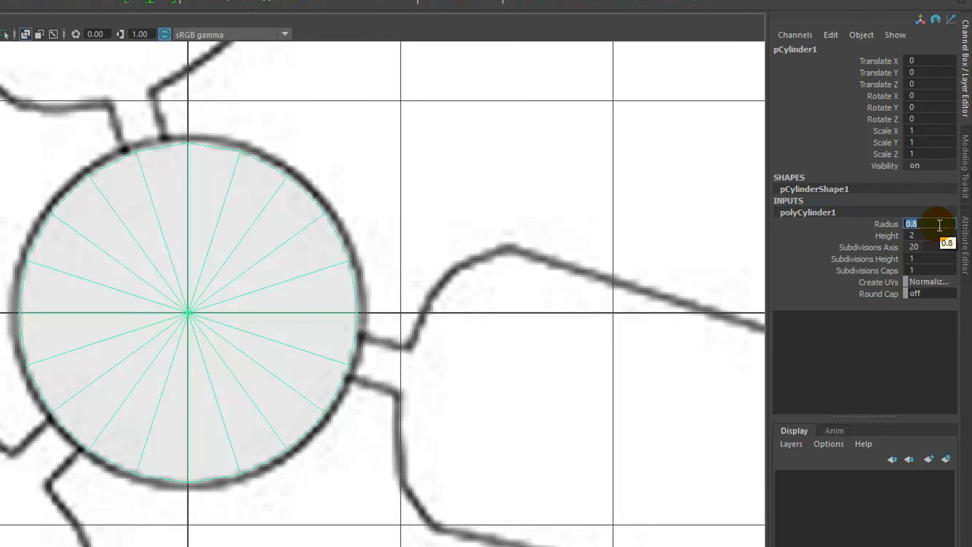
{"action": "type", "text": ".9"}
{"action": "key", "text": "Return"}
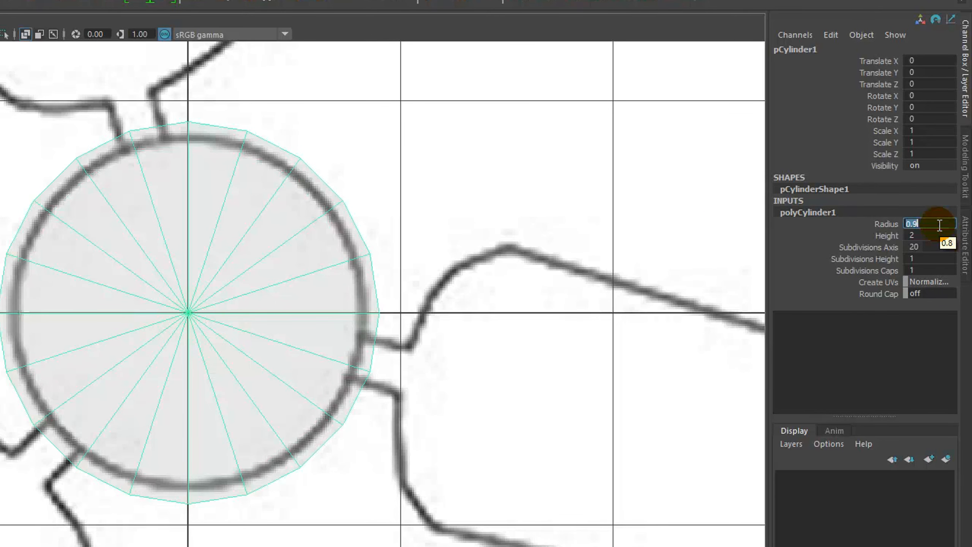
{"action": "type", "text": ".85"}
{"action": "key", "text": "Return"}
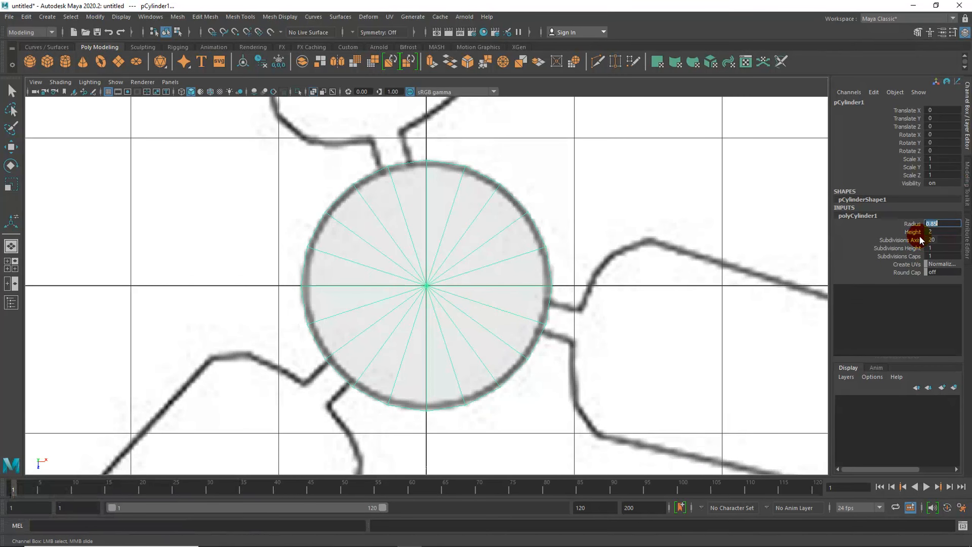
Switch to the perspective view and set the cylinder's height subdivisions to 3 and cap subdivisions to 3
{"action": "right_click", "coordinate": [539, 278]}
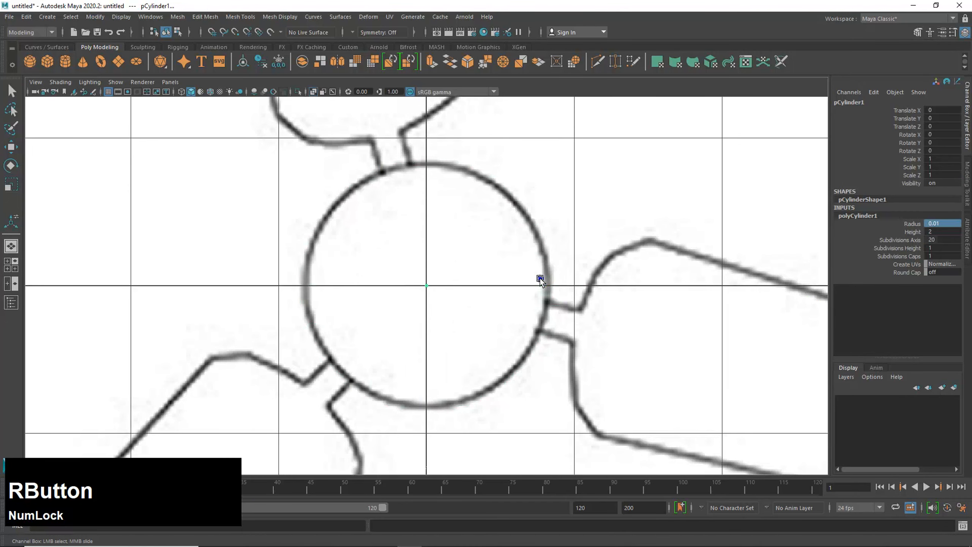
{"action": "key", "text": "space"}
{"action": "key", "text": "space"}
{"action": "left_click_drag", "start_coordinate": [476, 331], "coordinate": [399, 345], "text": "alt"}
{"action": "right_click_drag", "start_coordinate": [400, 344], "coordinate": [734, 301], "text": "alt"}
{"action": "mouse_move", "coordinate": [504, 316]}
{"action": "left_mouse_down", "text": "alt"}
{"action": "mouse_move", "coordinate": [500, 325]}
{"action": "mouse_move", "coordinate": [496, 318]}
{"action": "left_mouse_up", "text": "alt"}
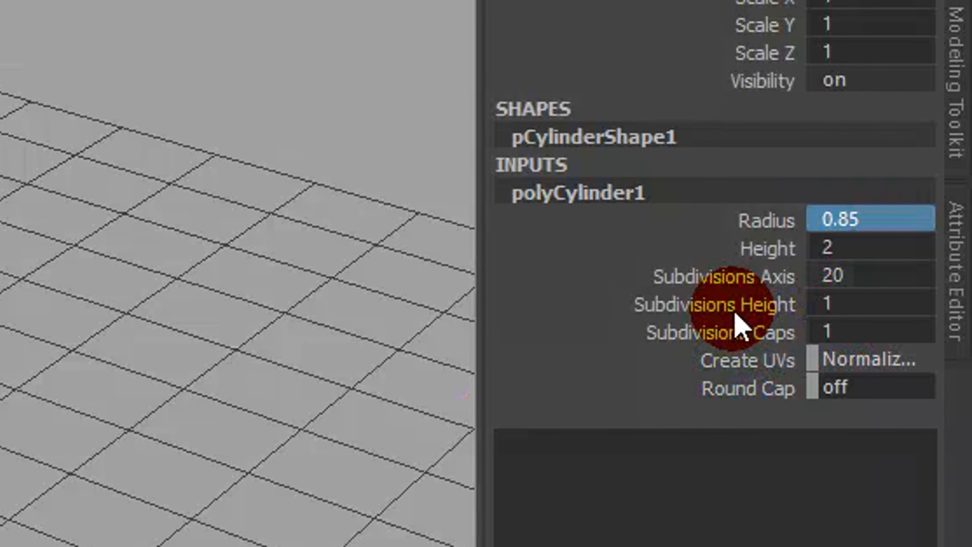
{"action": "left_click", "coordinate": [858, 302]}
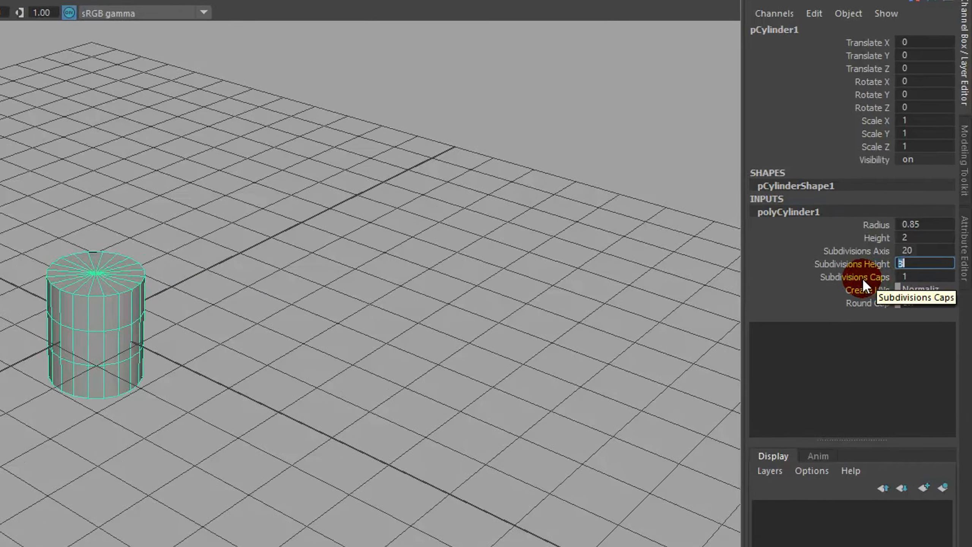
{"action": "left_click", "coordinate": [863, 278]}
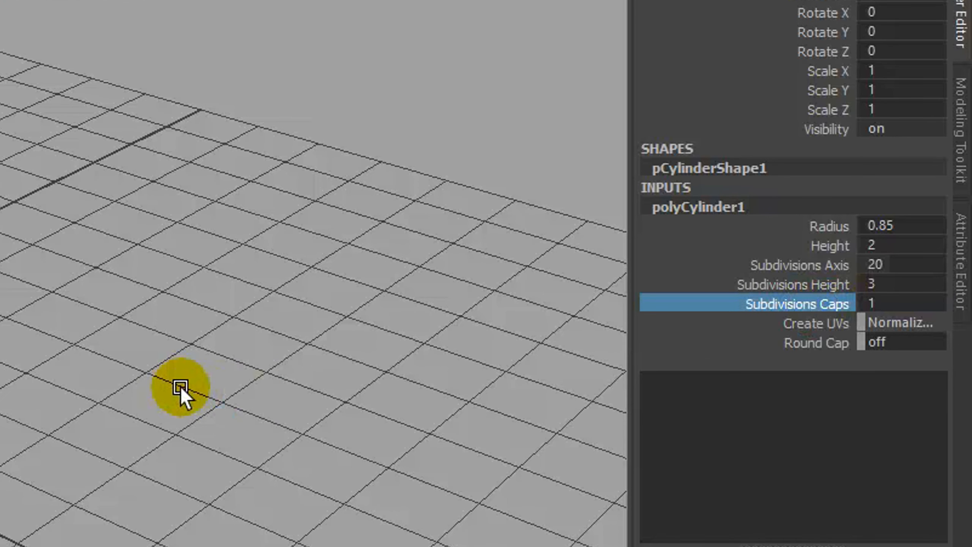
{"action": "middle_click_drag", "start_coordinate": [191, 385], "coordinate": [217, 381]}
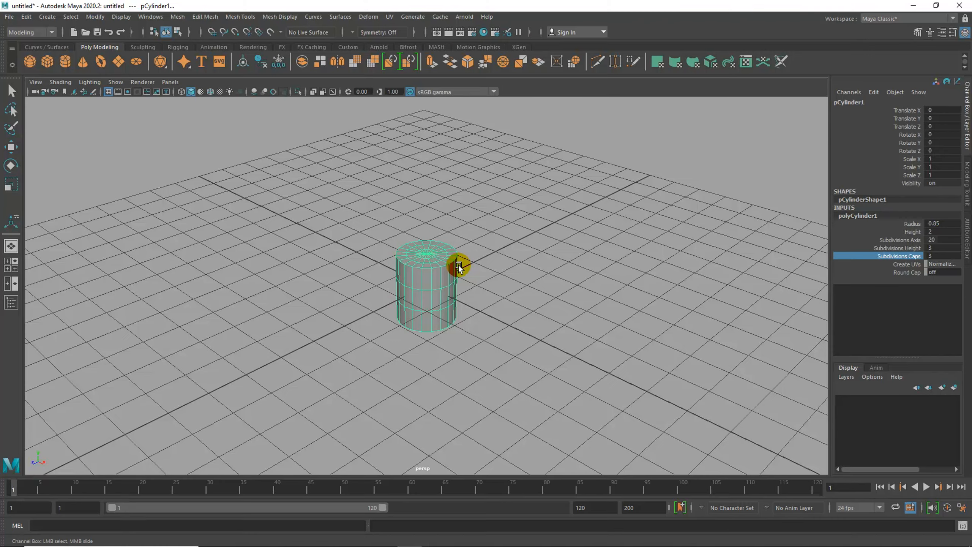
Compare the cylinder with the top-view reference, and reduce its height to 0.6 in the perspective view
{"action": "key", "text": "space"}
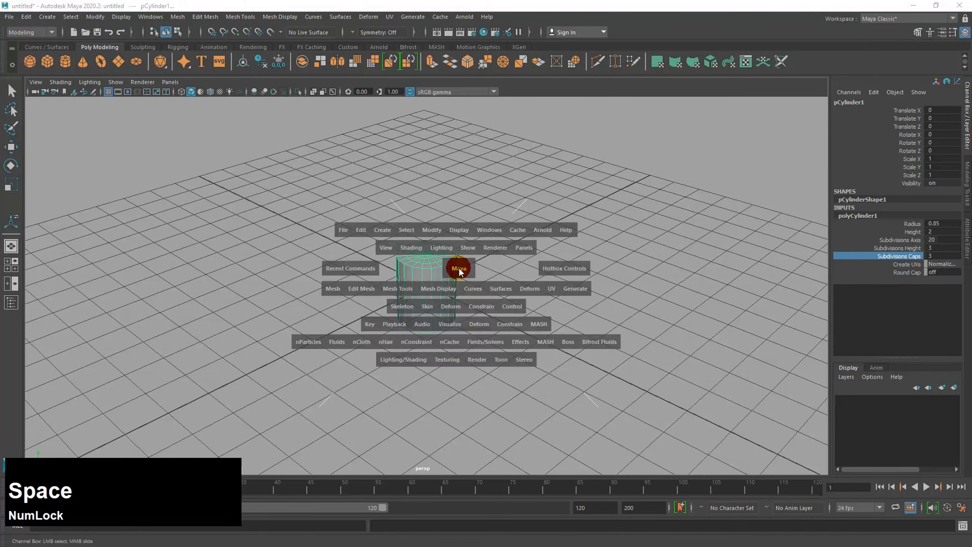
{"action": "key", "text": "space"}
{"action": "scroll", "coordinate": [422, 314], "scroll_direction": "down", "scroll_amount": 6}
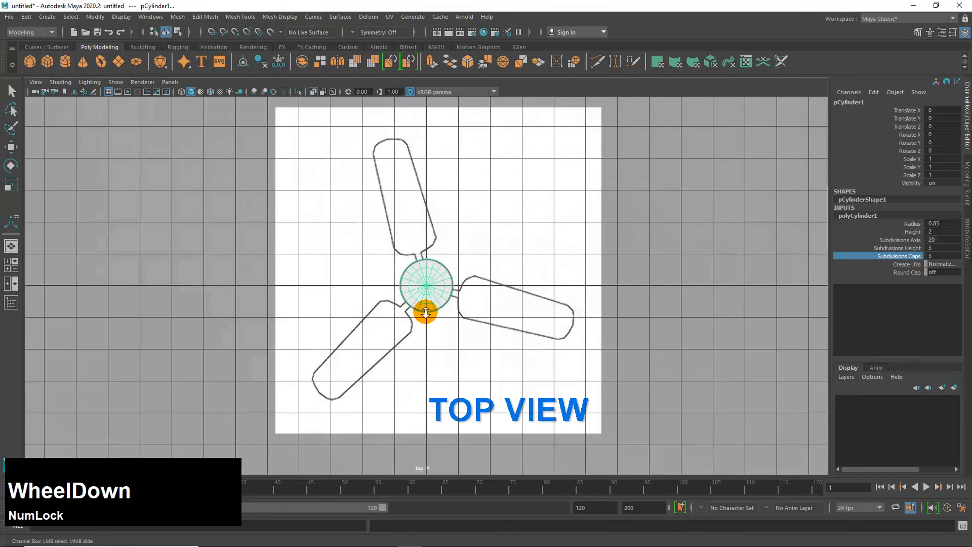
{"action": "scroll", "coordinate": [427, 312], "scroll_direction": "up", "scroll_amount": 3}
{"action": "scroll", "coordinate": [569, 278], "scroll_direction": "up", "scroll_amount": 2}
{"action": "key", "text": "space"}
{"action": "key", "text": "space"}
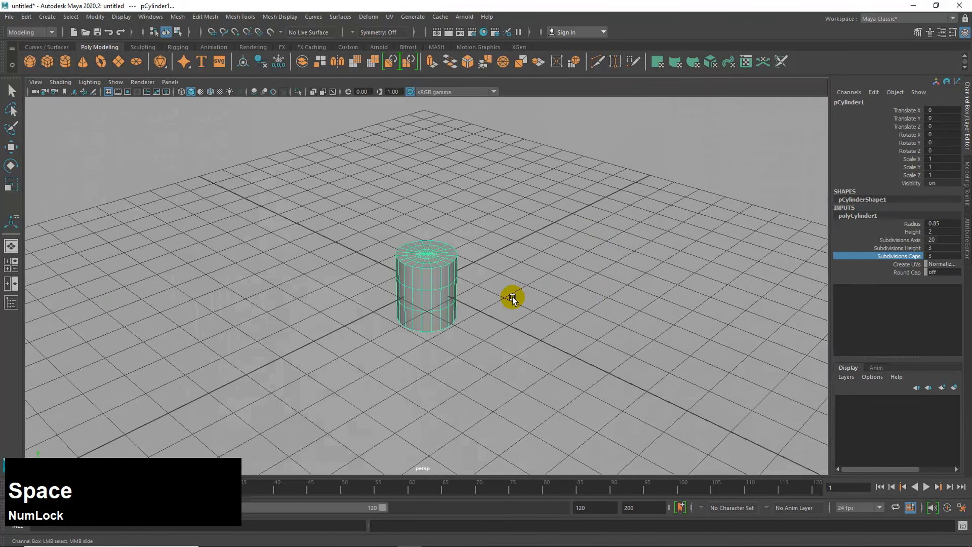
{"action": "scroll", "coordinate": [468, 310], "scroll_direction": "up", "scroll_amount": 2}
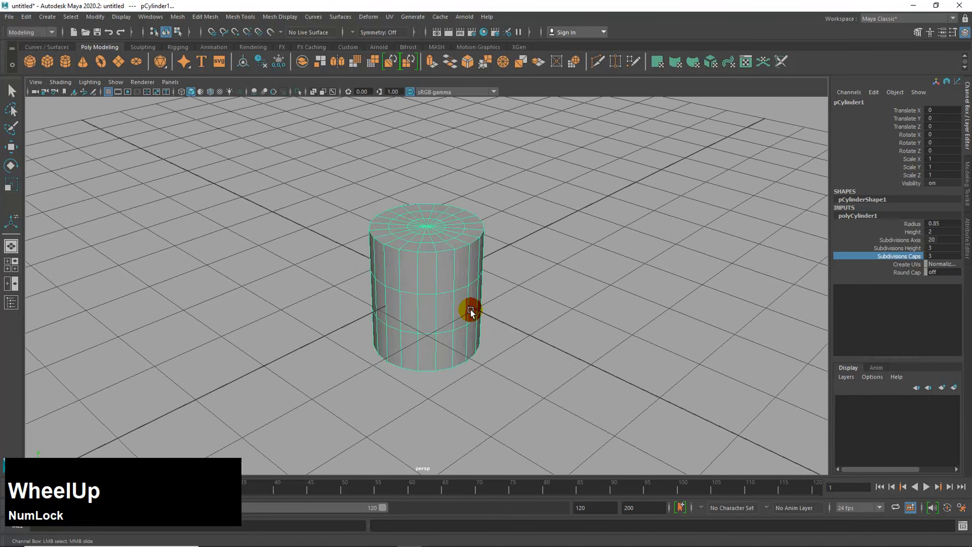
{"action": "left_click", "coordinate": [891, 231]}
{"action": "middle_click_drag", "start_coordinate": [647, 275], "coordinate": [630, 280]}
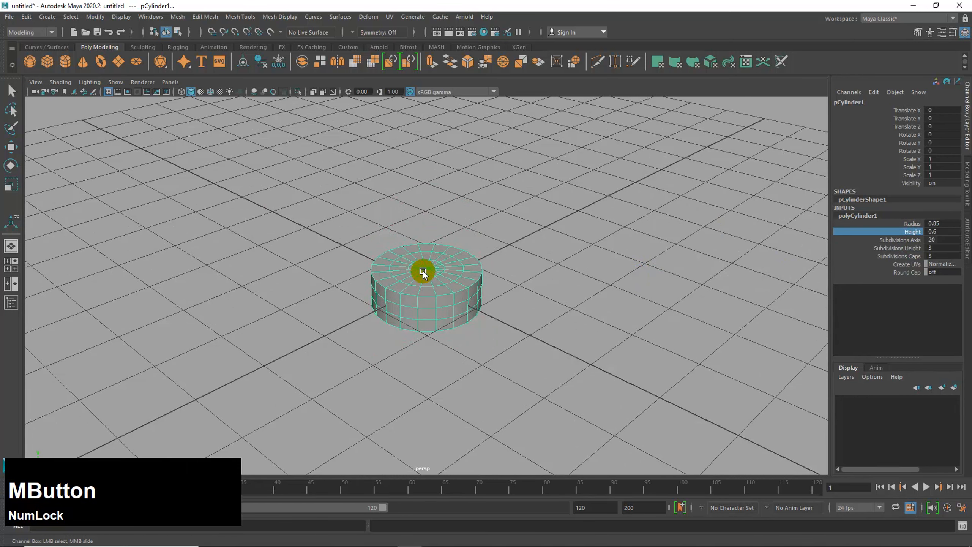
Try stretching the cylinder vertically, undo it, and flatten the cylinder to about 0.659 in Scale Y
{"action": "key", "text": "r"}
{"action": "left_click_drag", "start_coordinate": [426, 243], "coordinate": [455, 178]}
{"action": "key", "text": "z"}
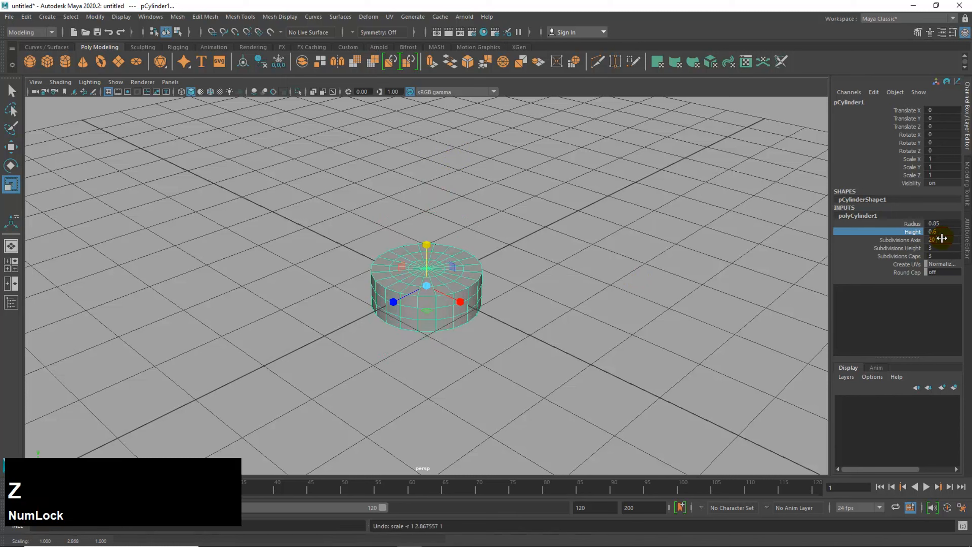
{"action": "mouse_move", "coordinate": [426, 245]}
{"action": "left_mouse_down"}
{"action": "mouse_move", "coordinate": [427, 265]}
{"action": "mouse_move", "coordinate": [427, 237]}
{"action": "left_mouse_up"}
Create a polygon cube in the top view and move it onto the lower-left blade, at about Translate X -1.364 and Z 1.497
{"action": "key", "text": "space"}
{"action": "key", "text": "space"}
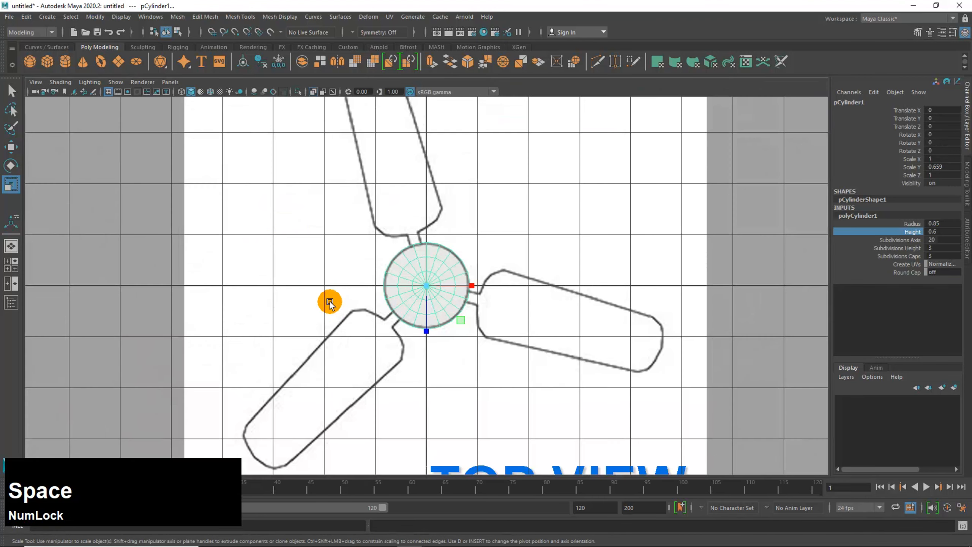
{"action": "scroll", "coordinate": [330, 304], "scroll_direction": "up", "scroll_amount": 3}
{"action": "middle_click_drag", "start_coordinate": [381, 346], "coordinate": [462, 328], "text": "alt"}
{"action": "left_click_drag", "start_coordinate": [463, 328], "coordinate": [451, 340], "text": "alt"}
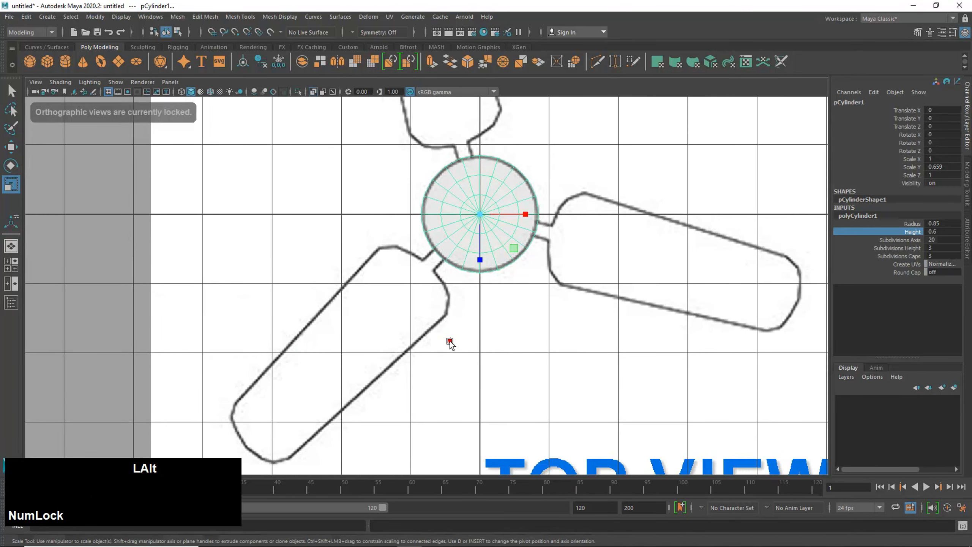
{"action": "middle_click_drag", "start_coordinate": [451, 341], "coordinate": [458, 321], "text": "alt"}
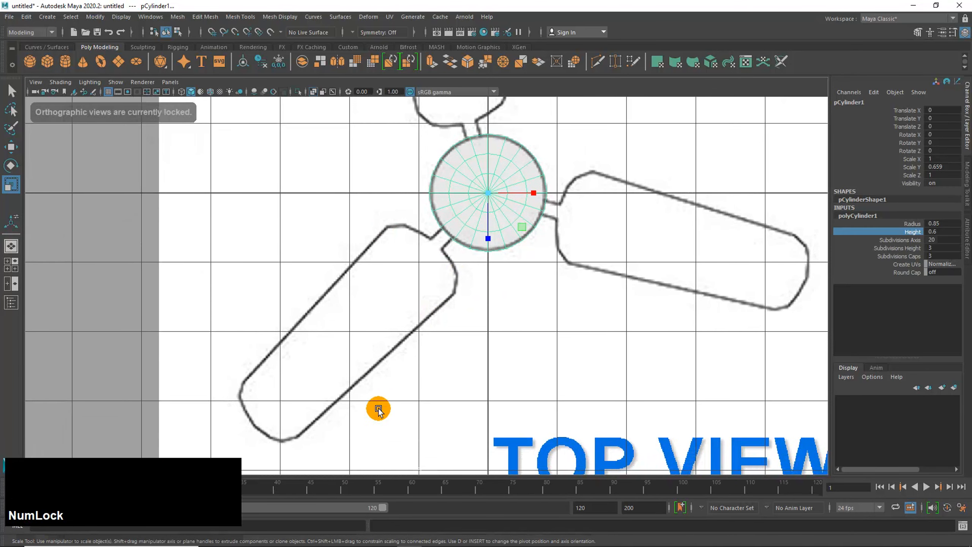
{"action": "scroll", "coordinate": [393, 367], "scroll_direction": "down", "scroll_amount": 3}
{"action": "scroll", "coordinate": [412, 347], "scroll_direction": "up", "scroll_amount": 2}
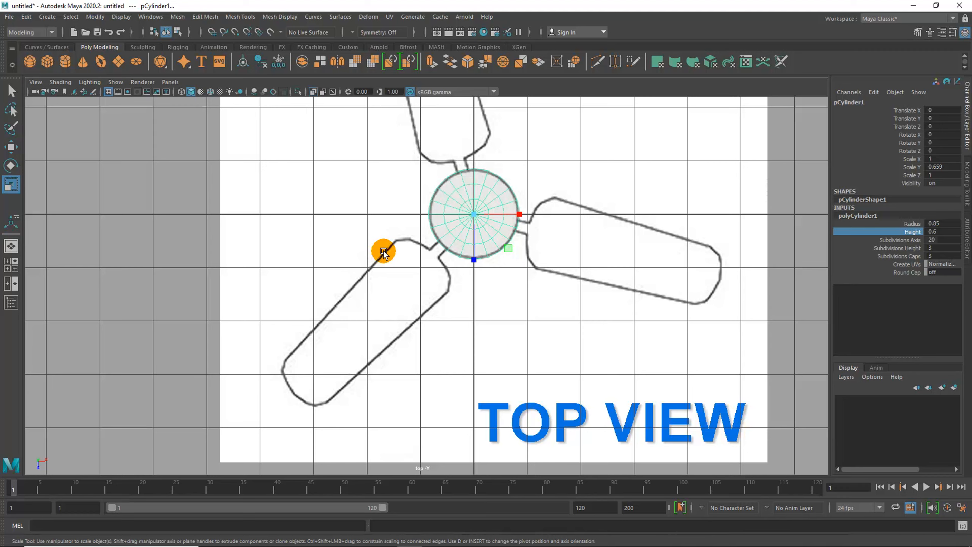
{"action": "left_click", "coordinate": [49, 62]}
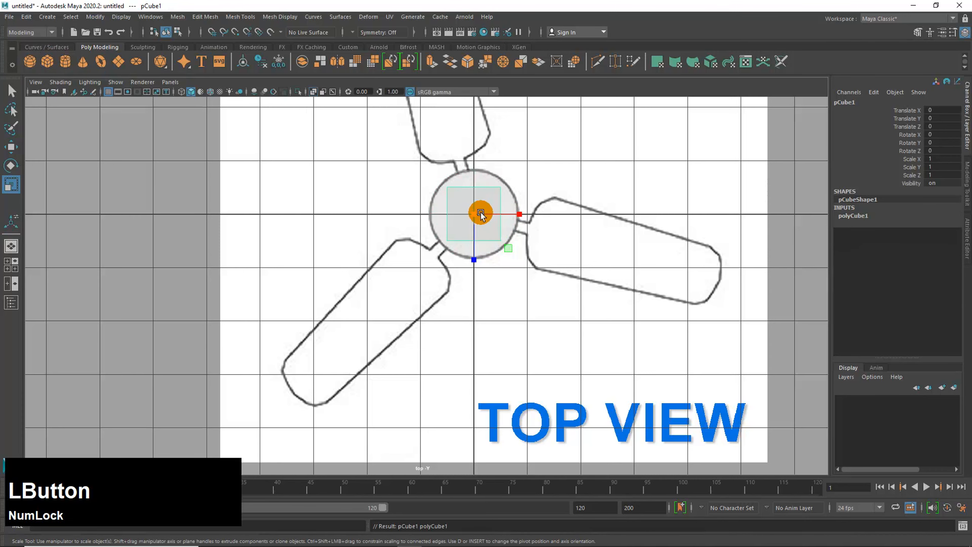
{"action": "key", "text": "w"}
{"action": "left_click_drag", "start_coordinate": [474, 215], "coordinate": [457, 234]}
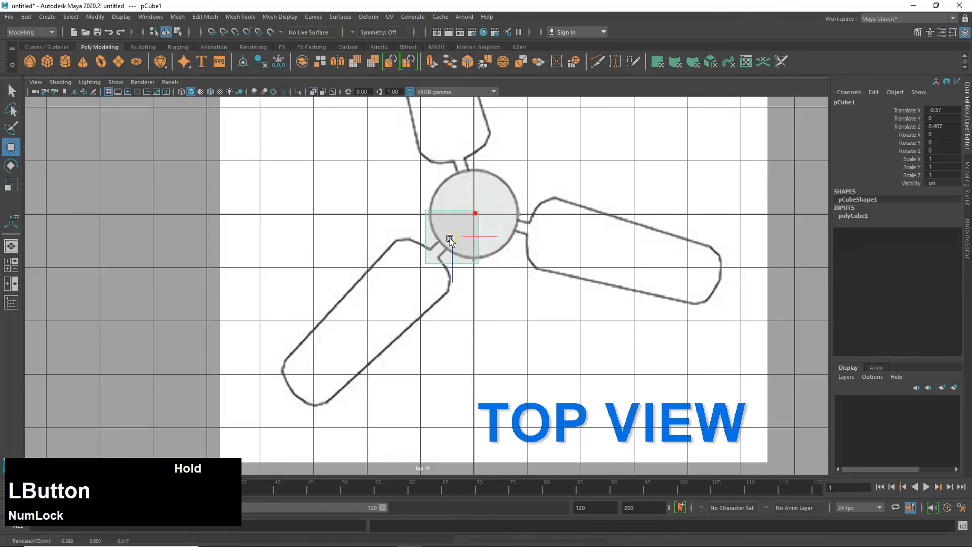
{"action": "left_click_drag", "start_coordinate": [397, 292], "coordinate": [402, 294]}
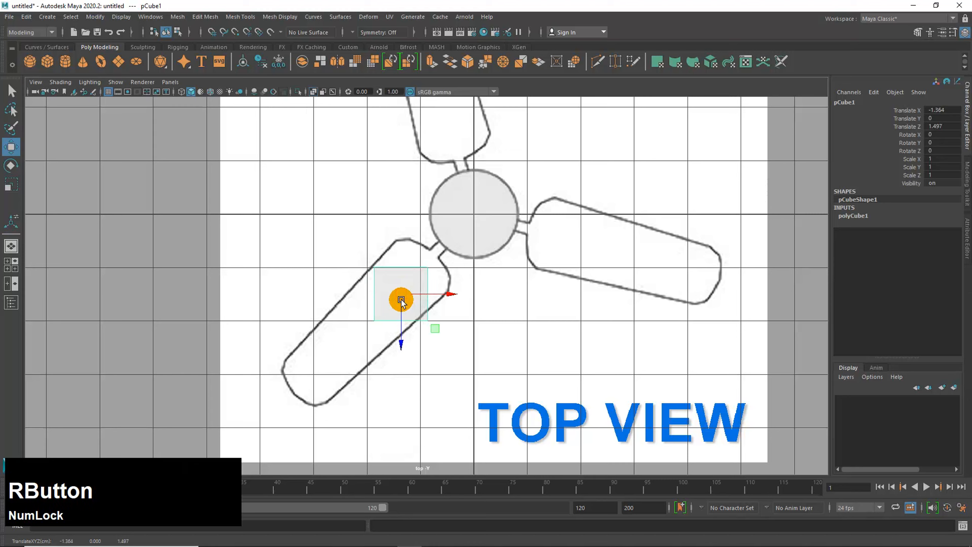
Turn X-Ray shading off and back on in the top view
{"action": "left_click", "coordinate": [60, 82]}
{"action": "left_click", "coordinate": [80, 186]}
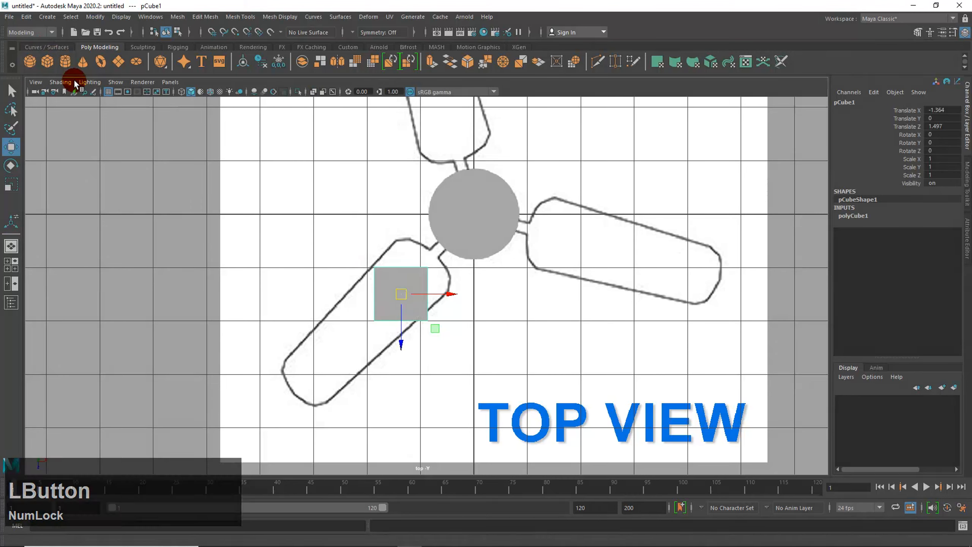
{"action": "left_click", "coordinate": [60, 82]}
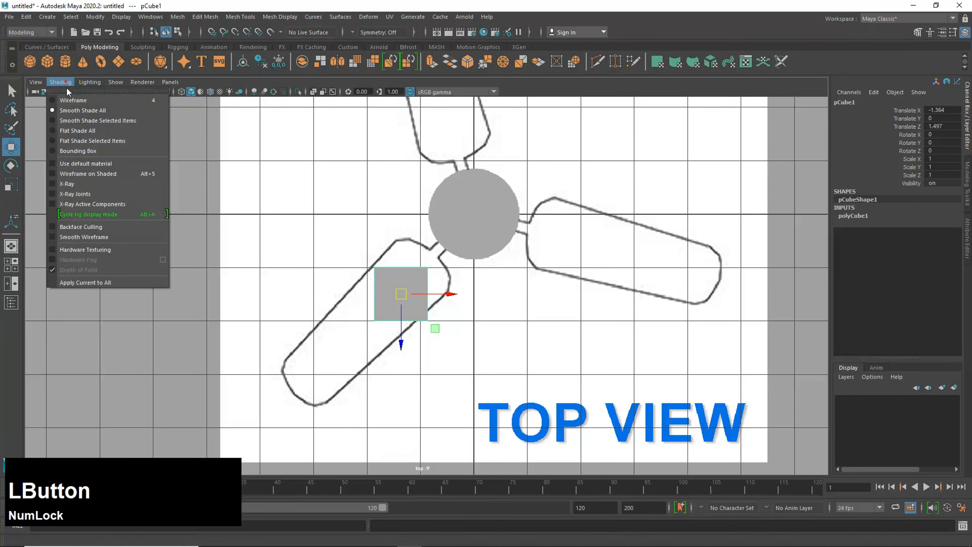
{"action": "left_click", "coordinate": [82, 185]}
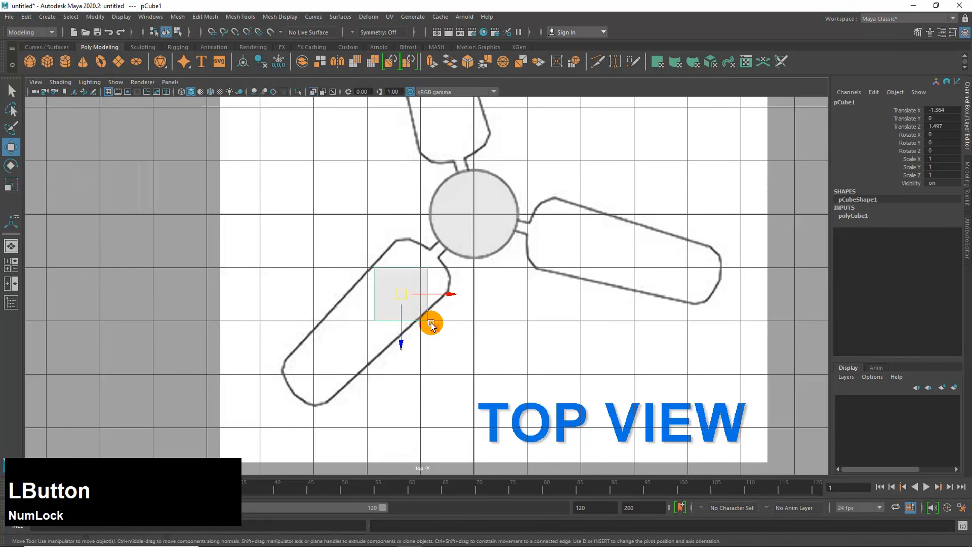
Rotate the cube to about -43.478 in Y and move it to the blade's middle, about Translate X -1.991 and Z 1.983
{"action": "scroll", "coordinate": [429, 322], "scroll_direction": "up", "scroll_amount": 4}
{"action": "mouse_move", "coordinate": [429, 352]}
{"action": "middle_mouse_down", "text": "alt"}
{"action": "mouse_move", "coordinate": [493, 285]}
{"action": "mouse_move", "coordinate": [481, 310]}
{"action": "mouse_move", "coordinate": [450, 326]}
{"action": "middle_mouse_up", "text": "alt"}
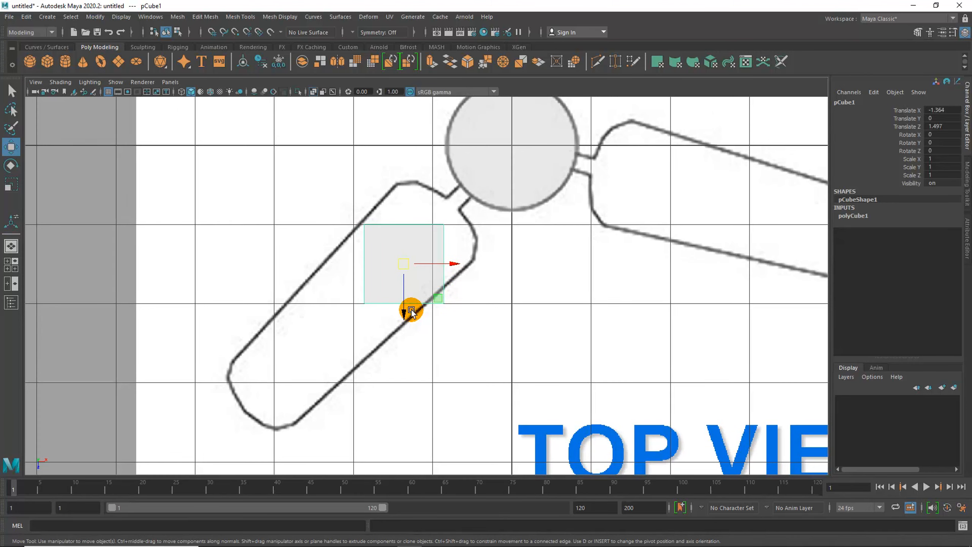
{"action": "key", "text": "e"}
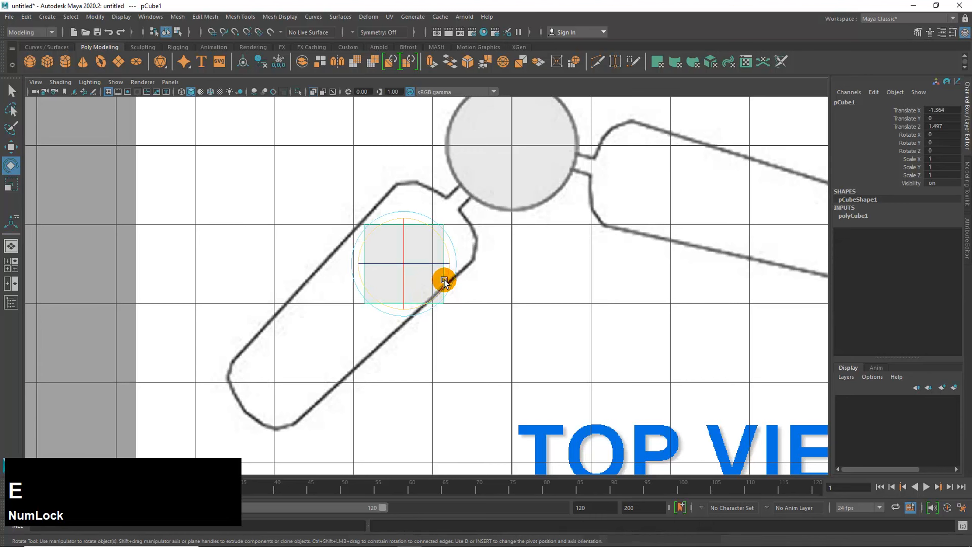
{"action": "left_click_drag", "start_coordinate": [444, 279], "coordinate": [359, 302]}
{"action": "key", "text": "w"}
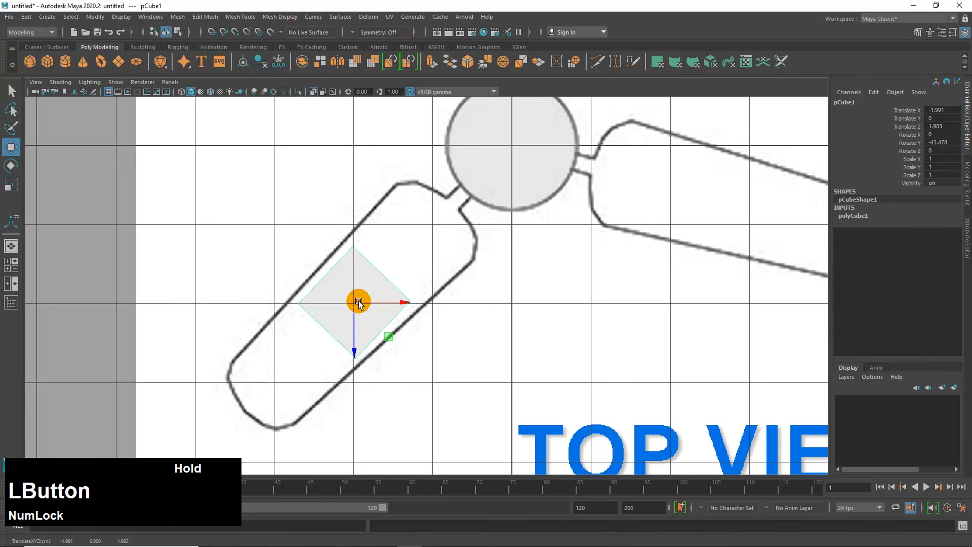
Stretch the cube along the blade's length to a Scale Z of about 3.123
{"action": "key", "text": "r"}
{"action": "left_click_drag", "start_coordinate": [324, 332], "coordinate": [259, 390]}
{"action": "left_click_drag", "start_coordinate": [319, 337], "coordinate": [322, 336]}
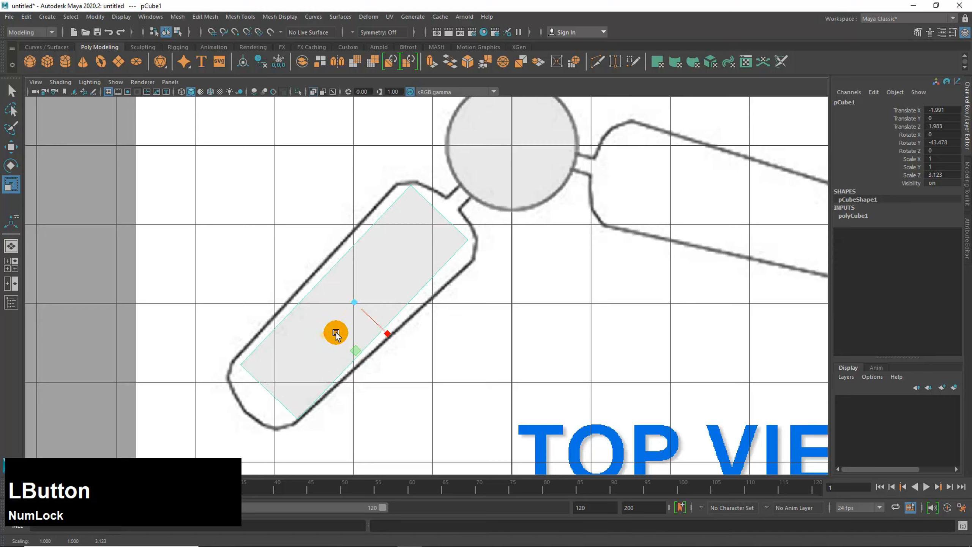
Fine-tune the cube's position to about Translate X -2.055 and Z 2.034, and its rotation to about -44.027 in Y
{"action": "key", "text": "w"}
{"action": "left_click_drag", "start_coordinate": [353, 306], "coordinate": [350, 311]}
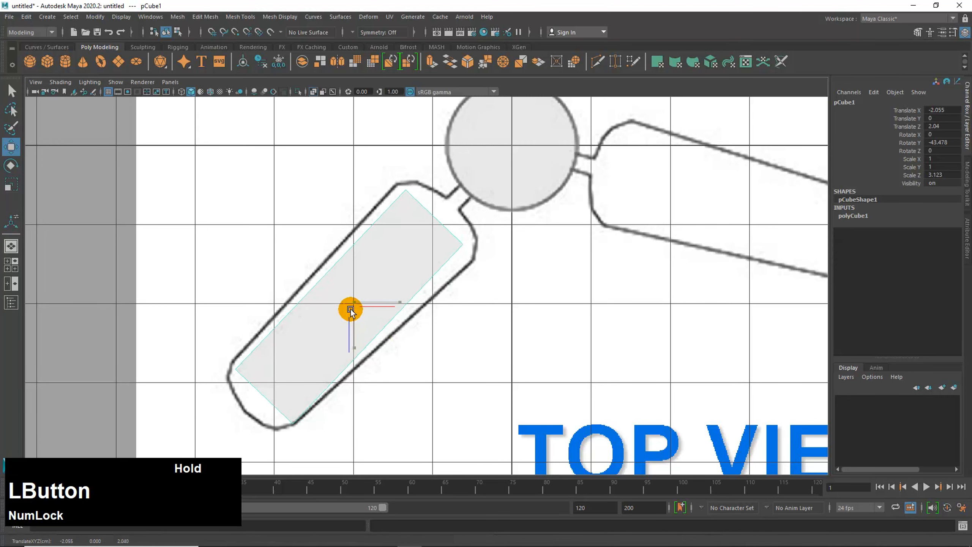
{"action": "left_click_drag", "start_coordinate": [350, 310], "coordinate": [350, 310]}
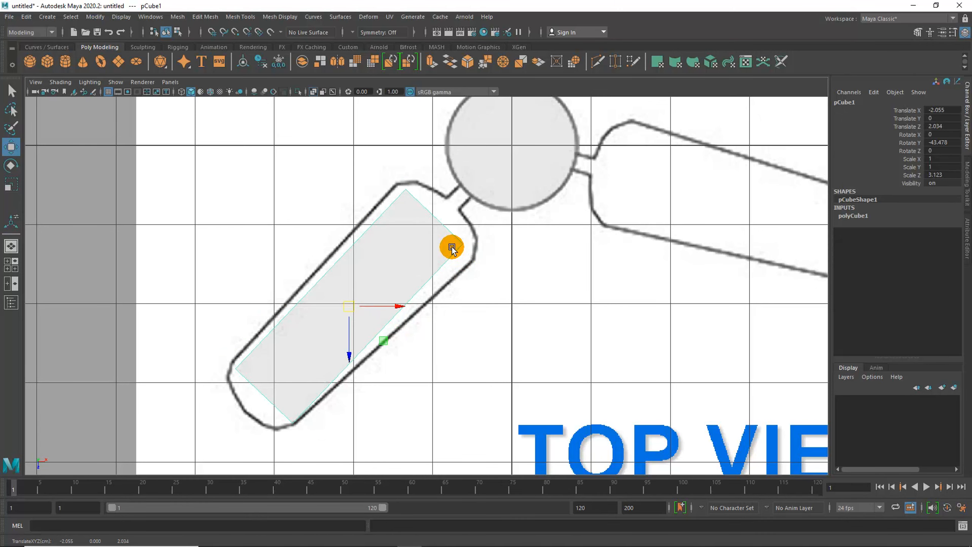
{"action": "key", "text": "e"}
{"action": "left_click_drag", "start_coordinate": [387, 283], "coordinate": [389, 284]}
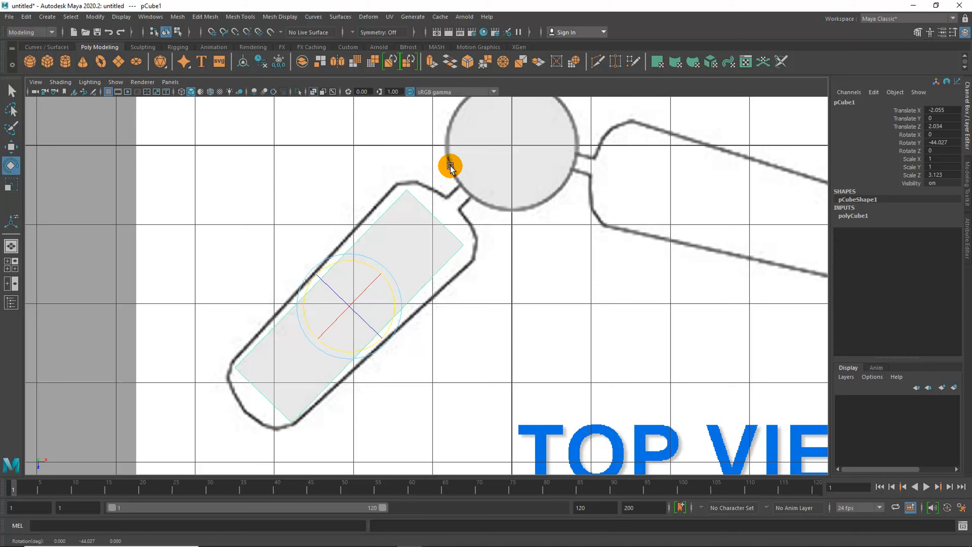
Switch the cube to vertex editing, select the vertices at its hub end, and check the upper and lower ones in perspective
{"action": "right_click_drag", "start_coordinate": [433, 217], "coordinate": [403, 217]}
{"action": "left_click_drag", "start_coordinate": [384, 171], "coordinate": [538, 284]}
{"action": "key", "text": "space"}
{"action": "key", "text": "space"}
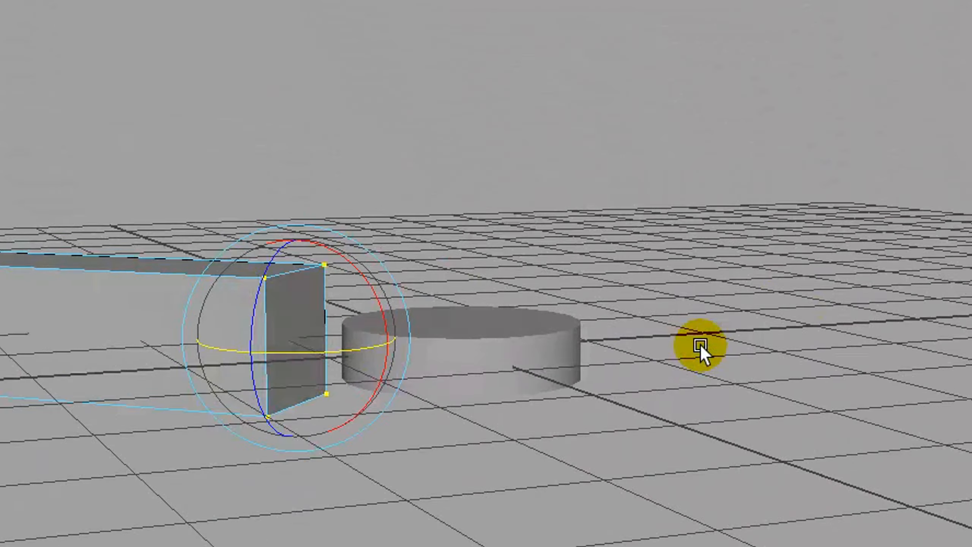
{"action": "left_click_drag", "start_coordinate": [700, 346], "coordinate": [685, 382], "text": "alt"}
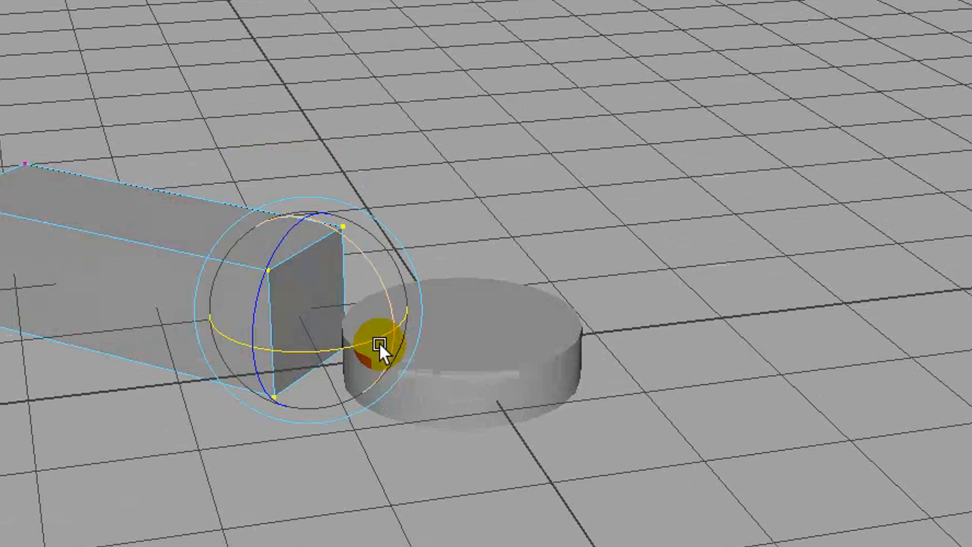
{"action": "left_click", "coordinate": [282, 138]}
{"action": "left_click_drag", "start_coordinate": [212, 170], "coordinate": [410, 469]}
{"action": "left_click_drag", "start_coordinate": [337, 450], "coordinate": [377, 470], "text": "alt"}
{"action": "left_click_drag", "start_coordinate": [195, 170], "coordinate": [432, 459]}
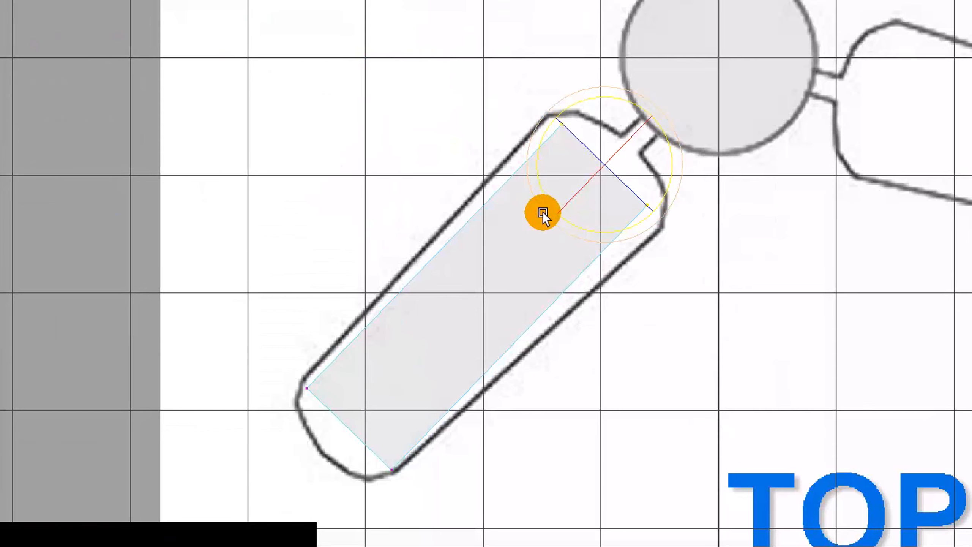
Shift the hub-end vertices slightly away from the hub and scale them apart to match the blade outline's width
{"action": "scroll", "coordinate": [542, 212], "scroll_direction": "up", "scroll_amount": 3}
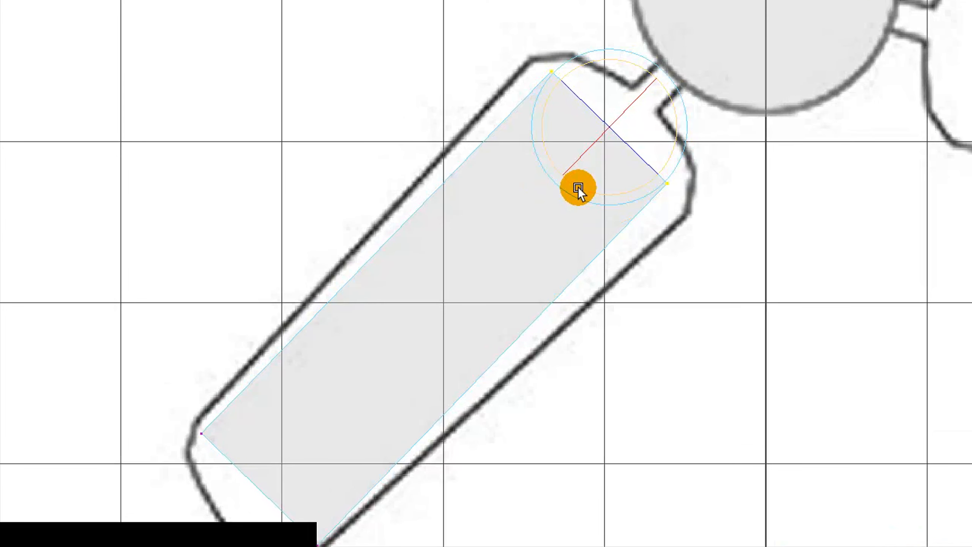
{"action": "key", "text": "w"}
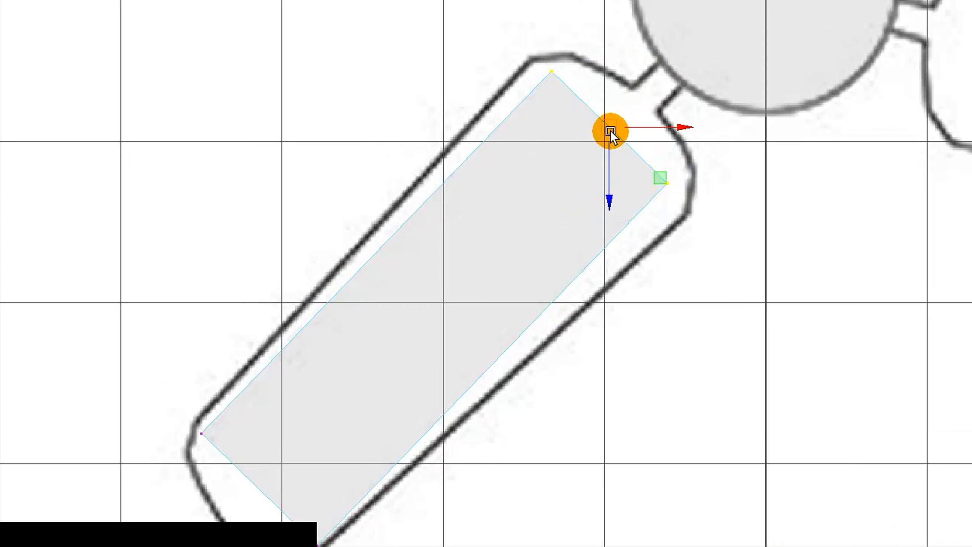
{"action": "left_click_drag", "start_coordinate": [610, 131], "coordinate": [609, 137]}
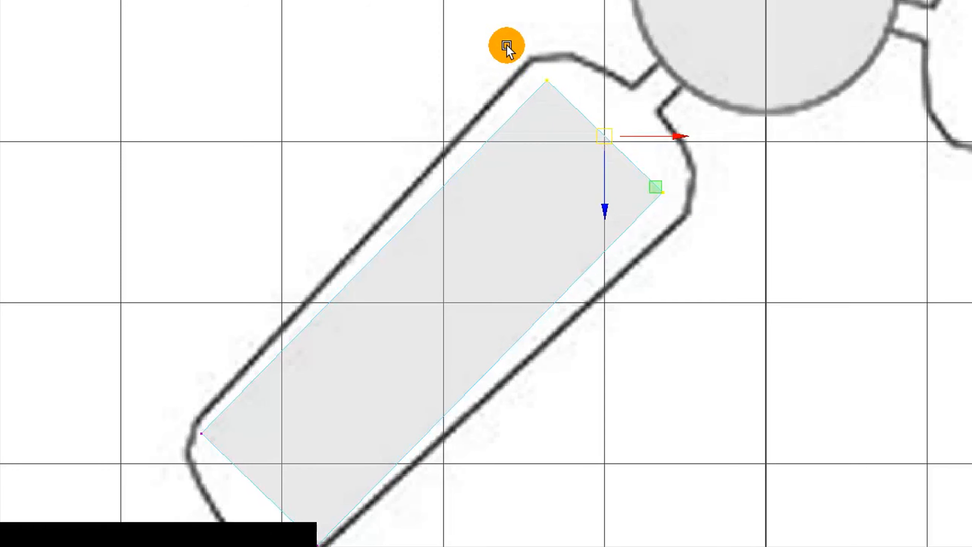
{"action": "left_click_drag", "start_coordinate": [507, 45], "coordinate": [590, 118]}
{"action": "left_click_drag", "start_coordinate": [637, 169], "coordinate": [707, 229], "text": "shift"}
{"action": "left_click_drag", "start_coordinate": [640, 139], "coordinate": [671, 190]}
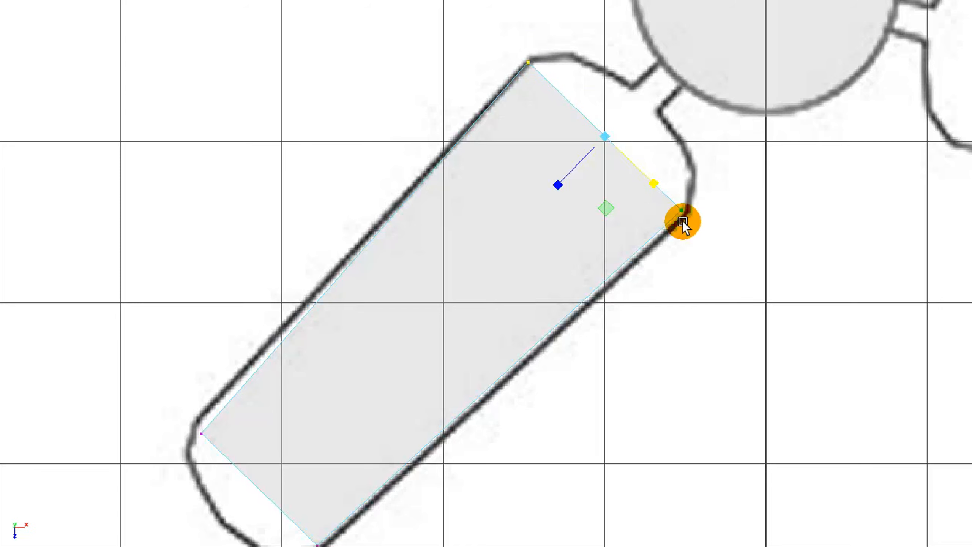
Select the lower-right corner vertices at the hub end and move them onto the blade outline's corner
{"action": "left_click_drag", "start_coordinate": [702, 188], "coordinate": [663, 239]}
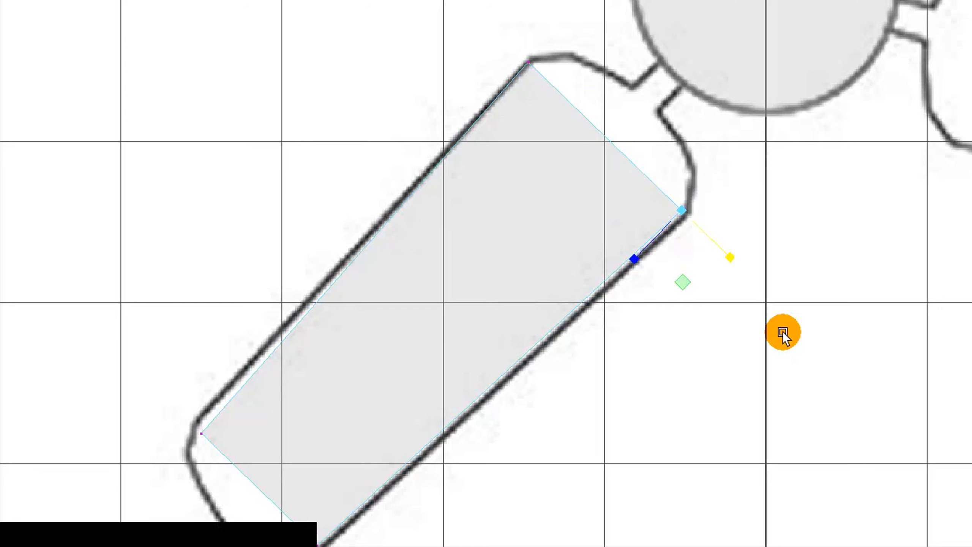
{"action": "key", "text": "w"}
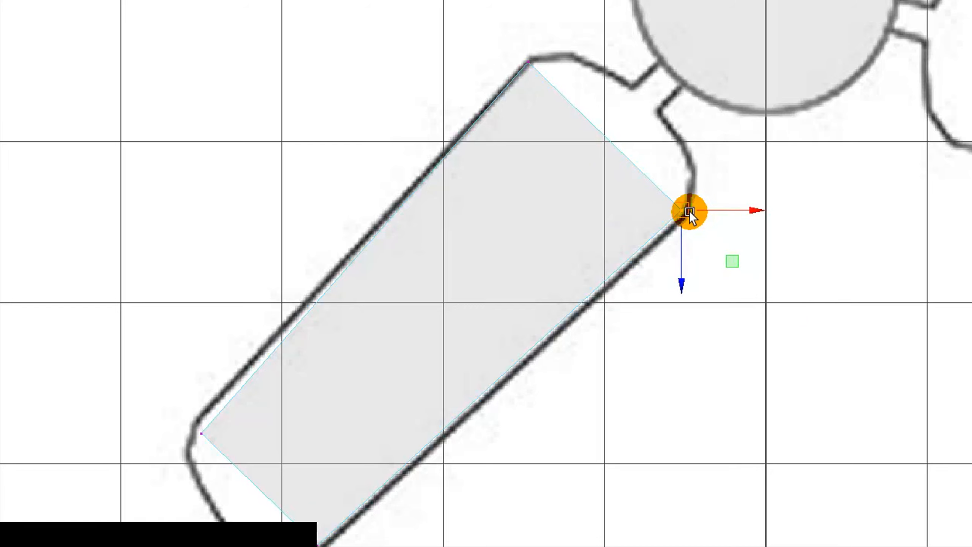
{"action": "left_click_drag", "start_coordinate": [687, 210], "coordinate": [691, 216]}
Move both pairs of corner vertices at the cube's outer end onto the corners of the blade outline
{"action": "middle_click_drag", "start_coordinate": [656, 256], "coordinate": [777, 103], "text": "alt"}
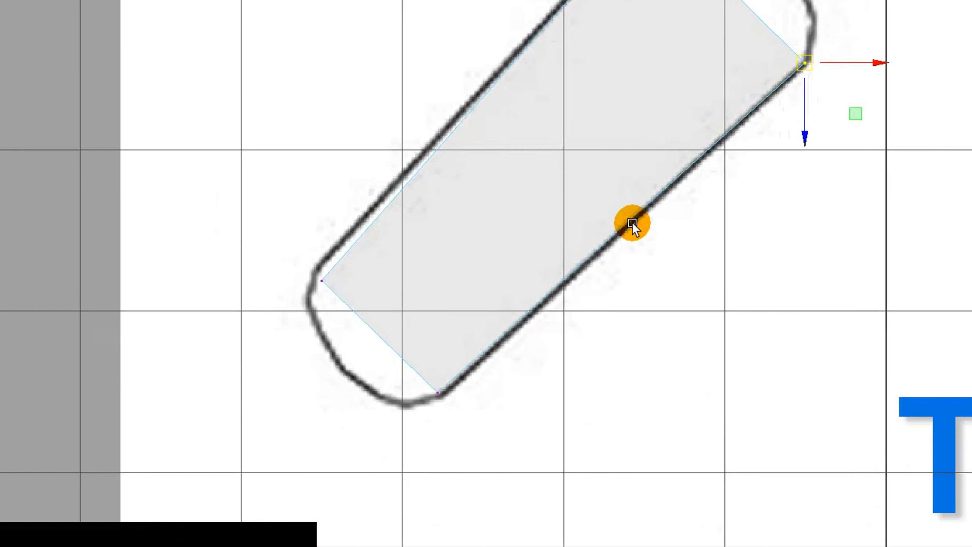
{"action": "left_click_drag", "start_coordinate": [416, 375], "coordinate": [468, 427]}
{"action": "left_click", "coordinate": [440, 397]}
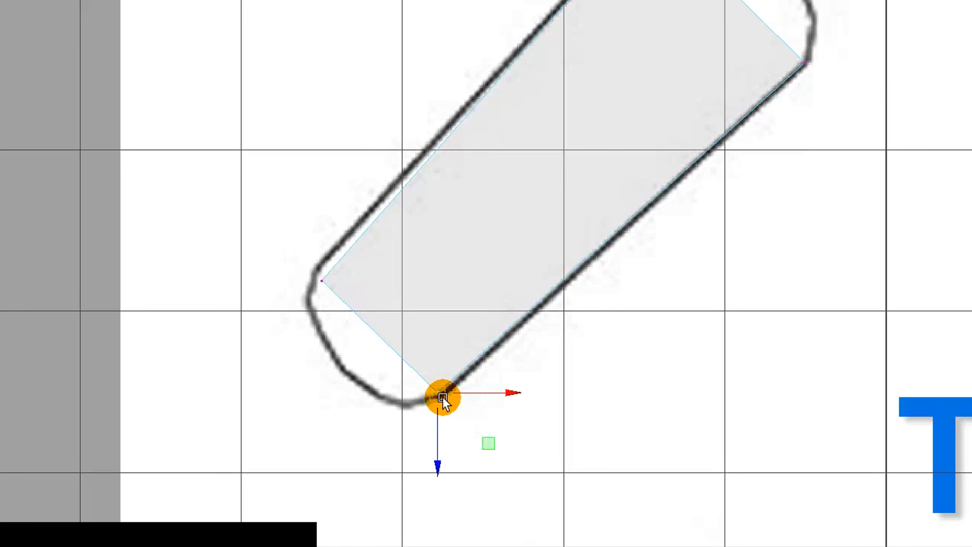
{"action": "left_click_drag", "start_coordinate": [439, 396], "coordinate": [440, 394]}
{"action": "left_click_drag", "start_coordinate": [259, 227], "coordinate": [353, 310]}
{"action": "left_click_drag", "start_coordinate": [321, 281], "coordinate": [317, 268]}
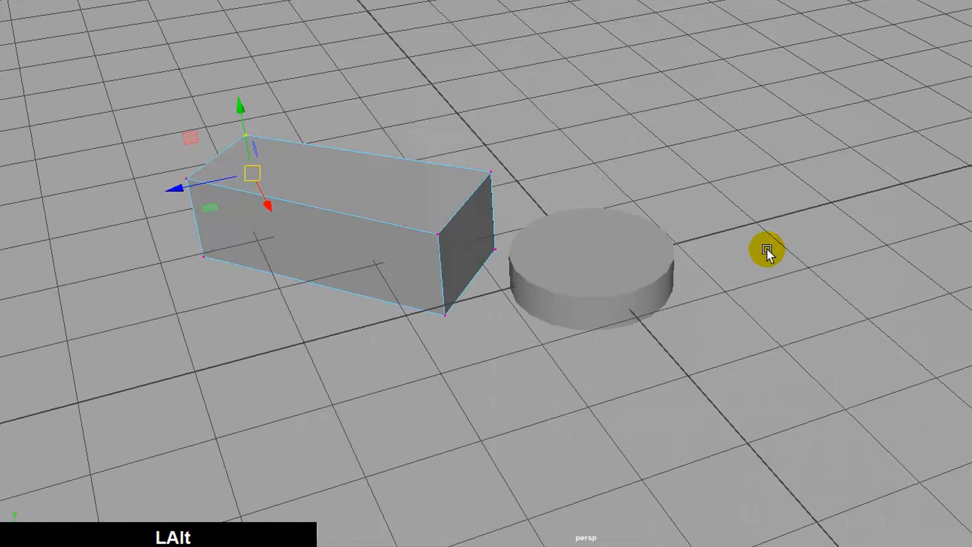
Select only the upper vertex at the far corner of the cube's outer end in the perspective view
{"action": "left_click_drag", "start_coordinate": [766, 251], "coordinate": [556, 295], "text": "alt"}
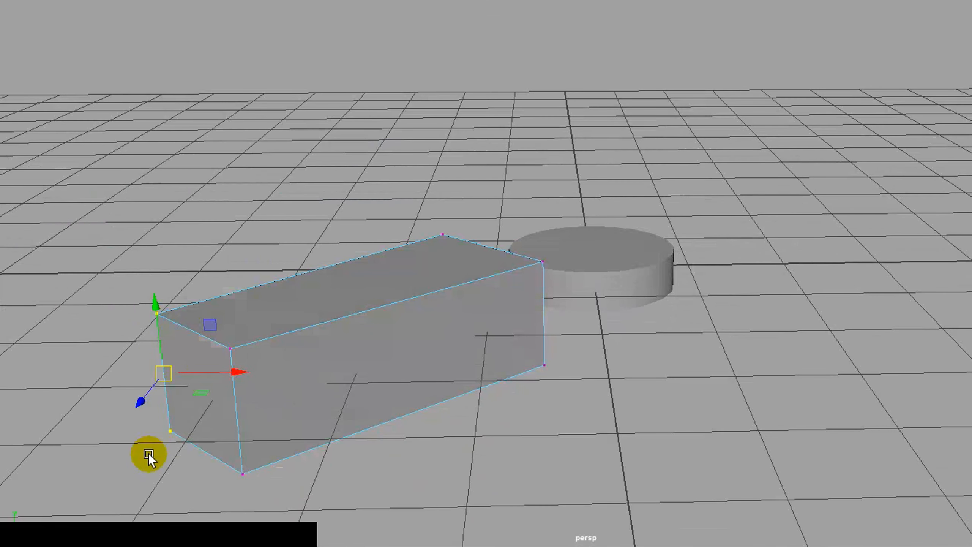
{"action": "left_click_drag", "start_coordinate": [133, 297], "coordinate": [153, 308]}
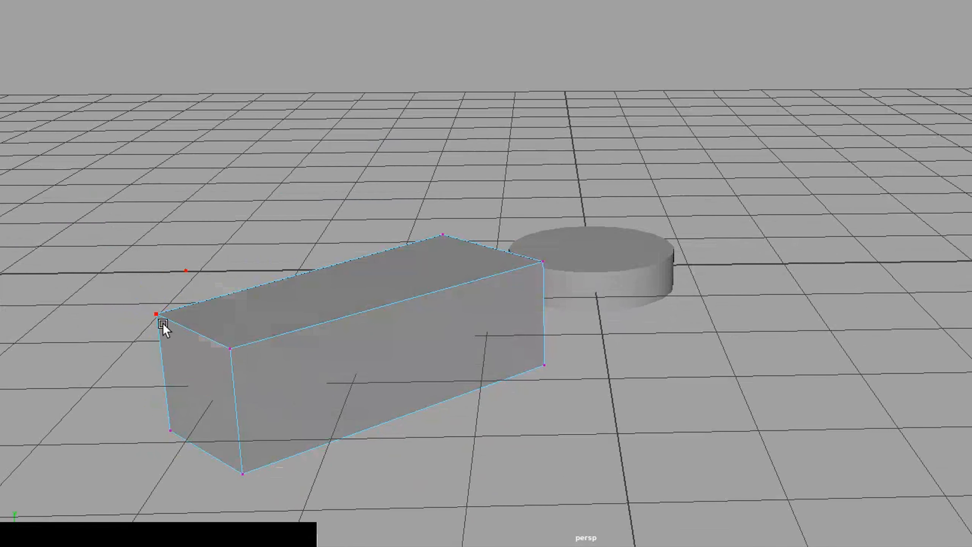
{"action": "left_click", "coordinate": [158, 311]}
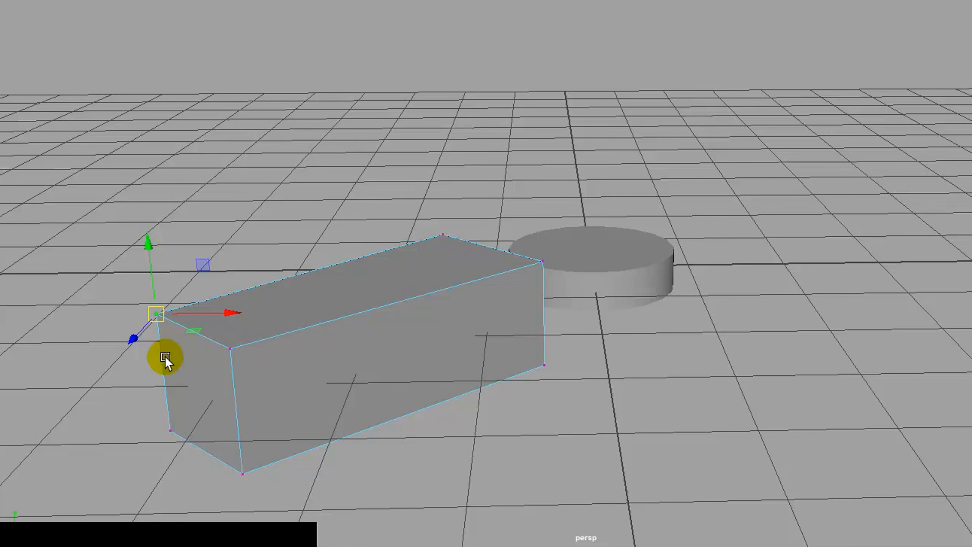
Pick the same outer-end corner directly in the top view and check in perspective which of its stacked vertices is selected
{"action": "key", "text": "space"}
{"action": "key", "text": "space"}
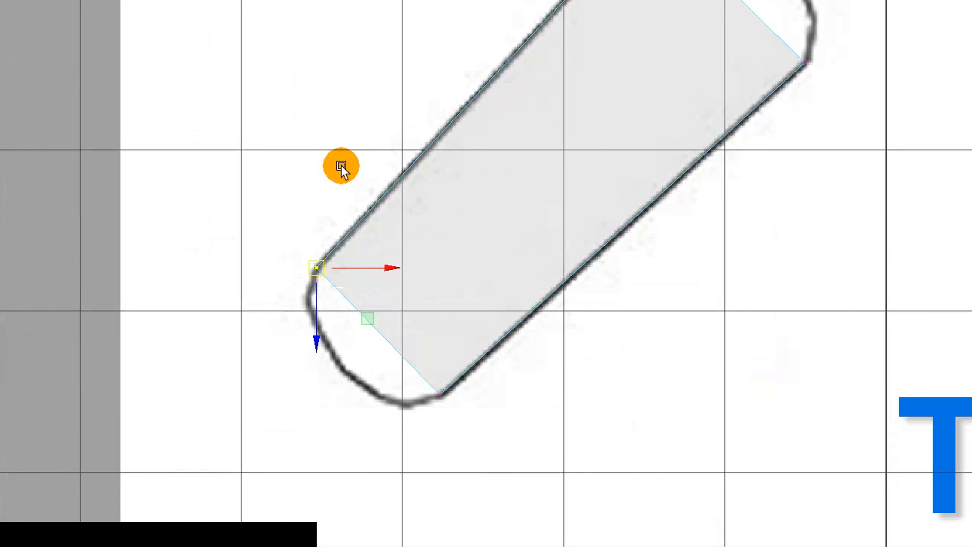
{"action": "left_click", "coordinate": [290, 188]}
{"action": "left_click", "coordinate": [317, 262]}
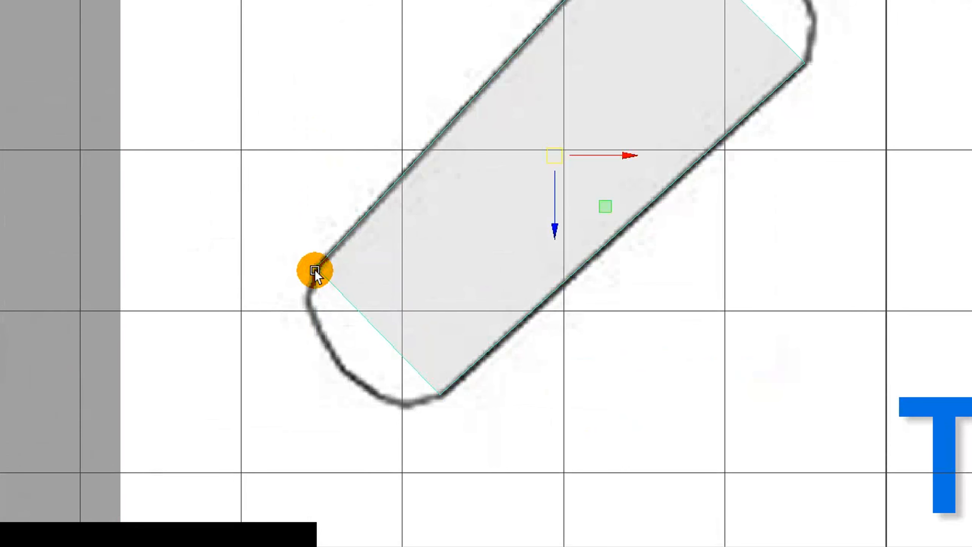
{"action": "right_click_drag", "start_coordinate": [325, 260], "coordinate": [266, 217]}
{"action": "left_click", "coordinate": [316, 268]}
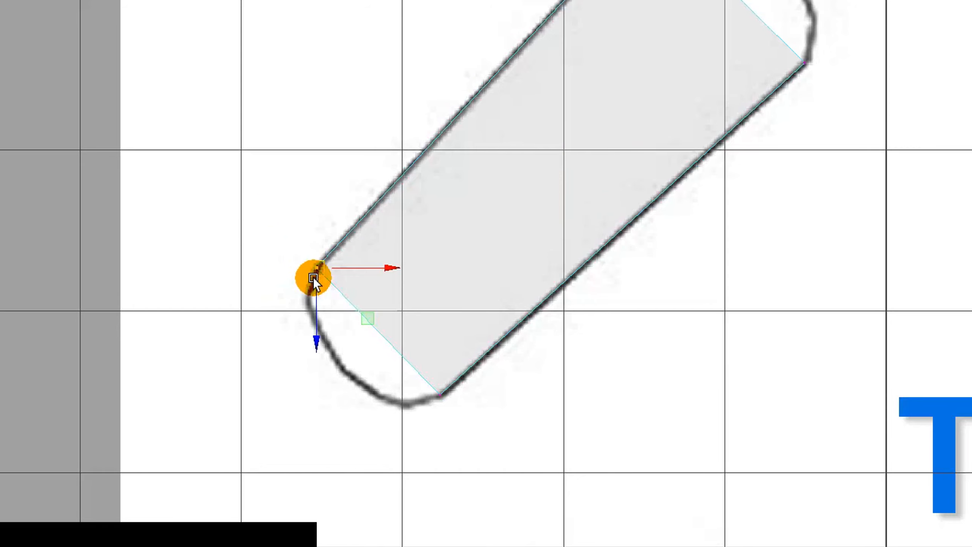
{"action": "left_click", "coordinate": [26, 226]}
{"action": "left_click", "coordinate": [316, 267]}
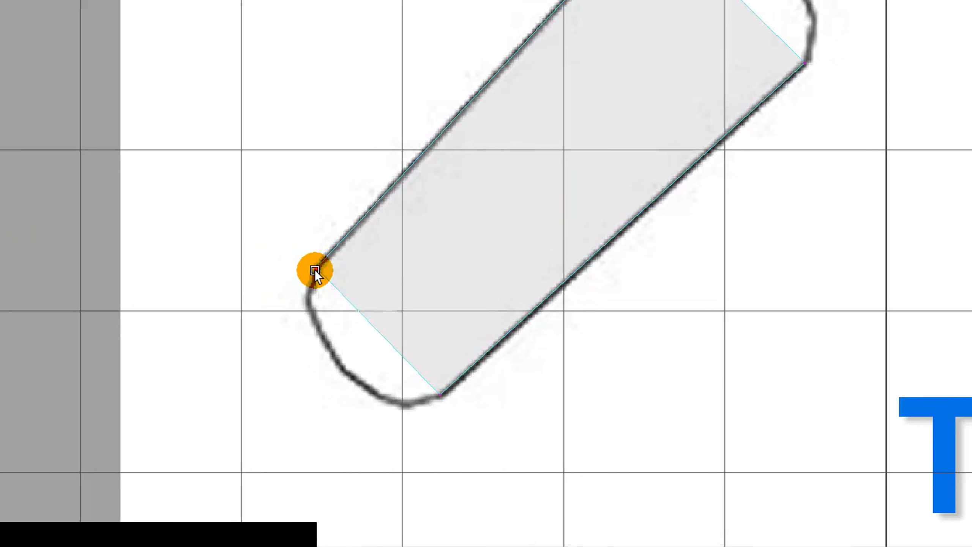
{"action": "left_click", "coordinate": [905, 162]}
{"action": "key", "text": "space"}
{"action": "key", "text": "space"}
{"action": "left_click_drag", "start_coordinate": [660, 273], "coordinate": [684, 265], "text": "alt"}
{"action": "left_click_drag", "start_coordinate": [345, 329], "coordinate": [353, 329], "text": "alt"}
{"action": "left_click", "coordinate": [231, 303]}
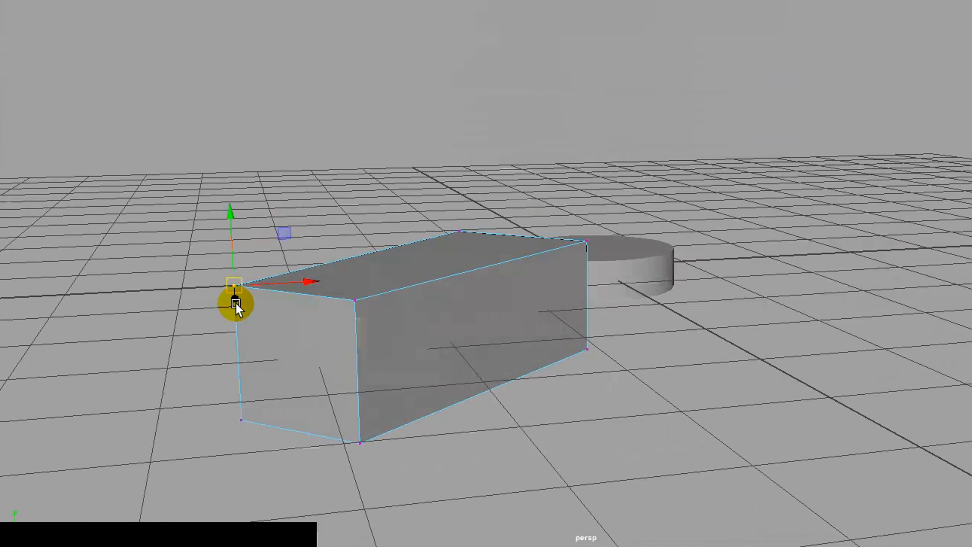
Box-select the blade's outer-left corner in the top view and check its upper and lower vertices in perspective
{"action": "key", "text": "space"}
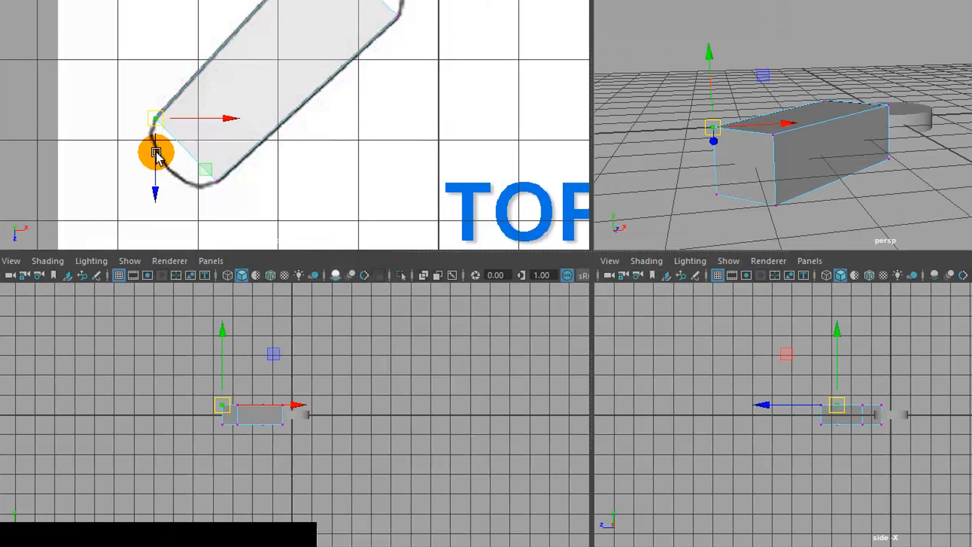
{"action": "key", "text": "space"}
{"action": "left_click_drag", "start_coordinate": [359, 307], "coordinate": [441, 282]}
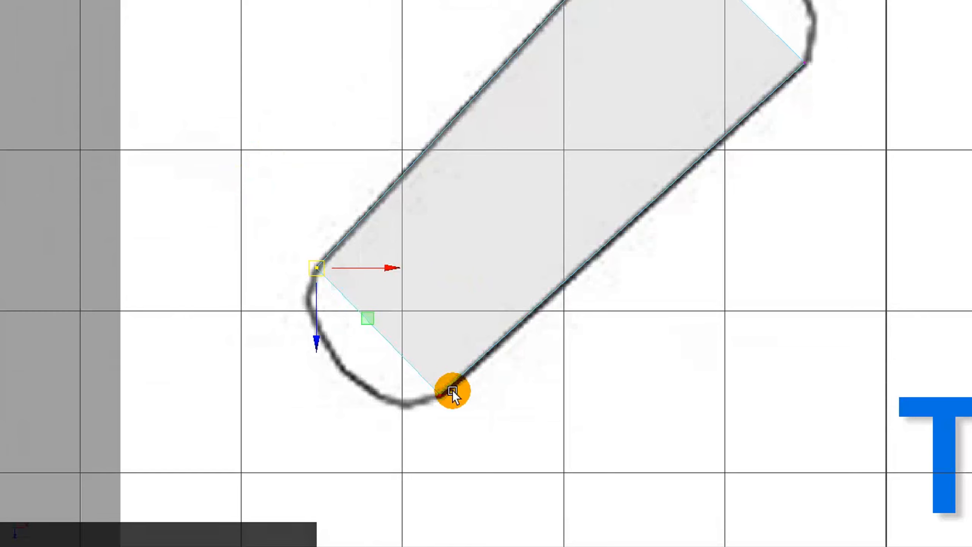
{"action": "left_click_drag", "start_coordinate": [415, 375], "coordinate": [433, 396]}
{"action": "left_click_drag", "start_coordinate": [267, 235], "coordinate": [330, 305]}
{"action": "left_click_drag", "start_coordinate": [312, 268], "coordinate": [314, 269]}
{"action": "middle_click_drag", "start_coordinate": [548, 308], "coordinate": [522, 329], "text": "alt"}
{"action": "right_click_drag", "start_coordinate": [523, 330], "coordinate": [466, 413], "text": "alt"}
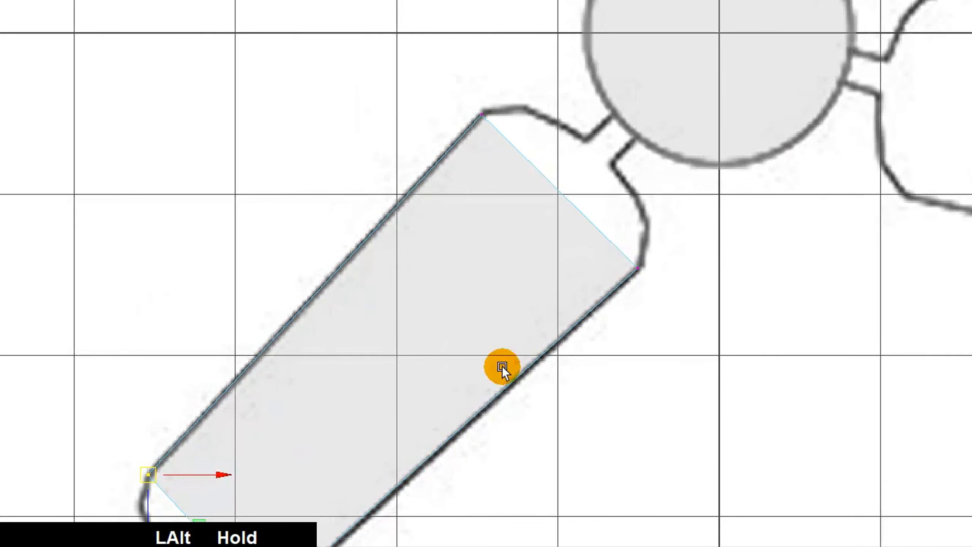
{"action": "key", "text": "space"}
{"action": "key", "text": "space"}
{"action": "left_click_drag", "start_coordinate": [757, 161], "coordinate": [618, 183], "text": "alt"}
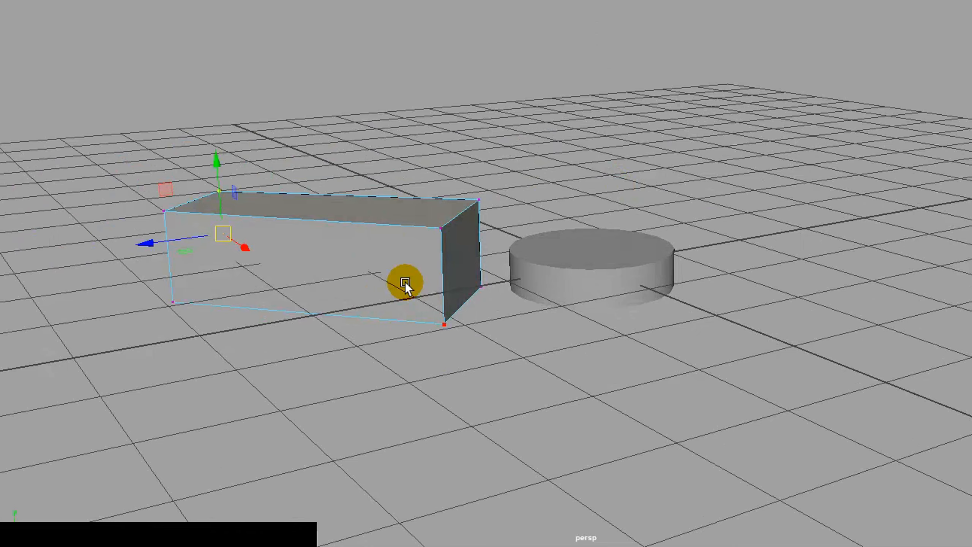
{"action": "left_click_drag", "start_coordinate": [390, 299], "coordinate": [473, 324], "text": "alt"}
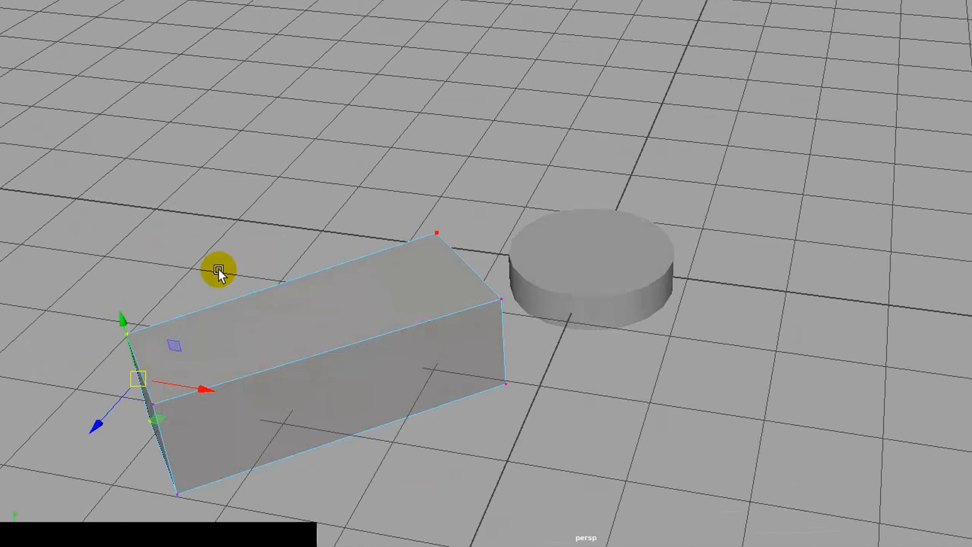
Switch the cube to face editing in perspective and select its end face nearest the hub
{"action": "key", "text": "space"}
{"action": "key", "text": "space"}
{"action": "key", "text": "space"}
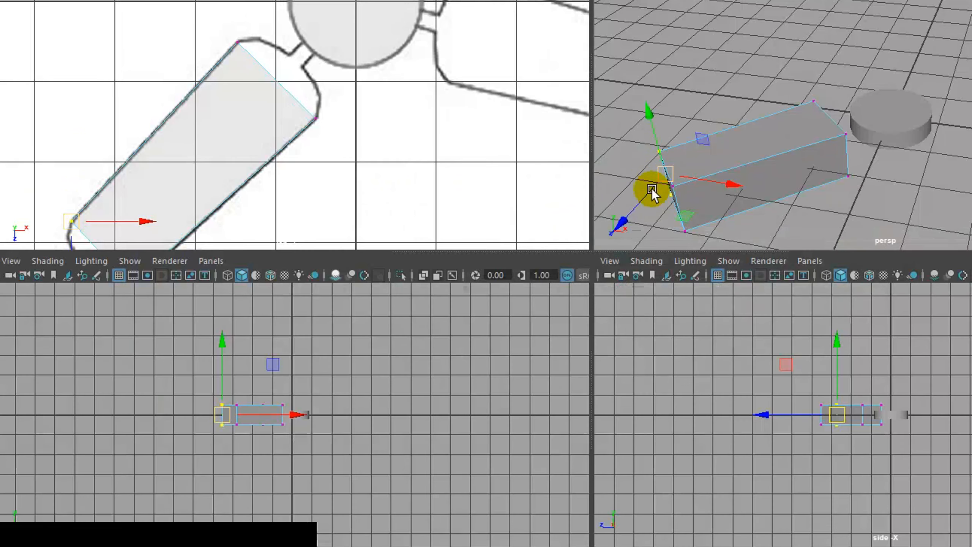
{"action": "key", "text": "space"}
{"action": "left_click_drag", "start_coordinate": [564, 289], "coordinate": [529, 276], "text": "alt"}
{"action": "right_click", "coordinate": [475, 237]}
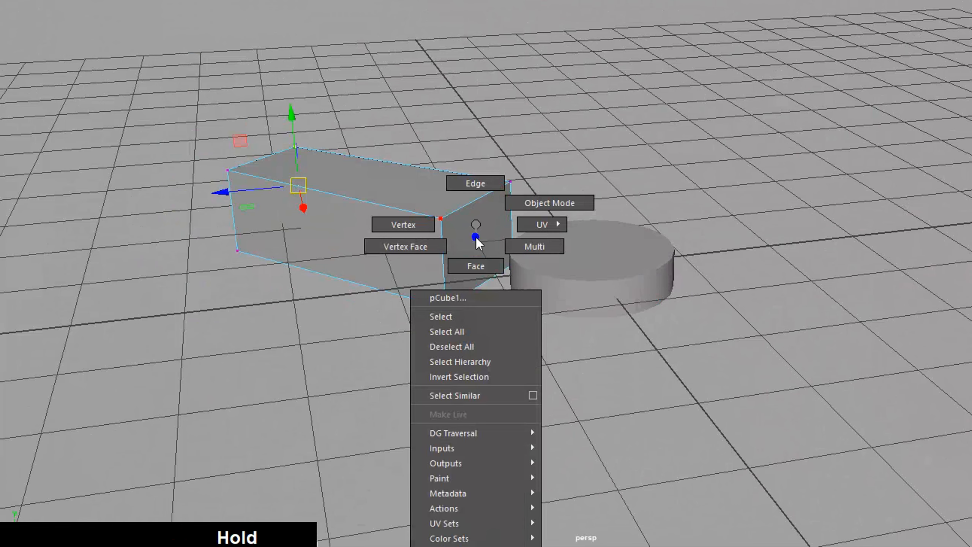
{"action": "right_click_drag", "start_coordinate": [469, 257], "coordinate": [469, 259]}
{"action": "left_click", "coordinate": [480, 237]}
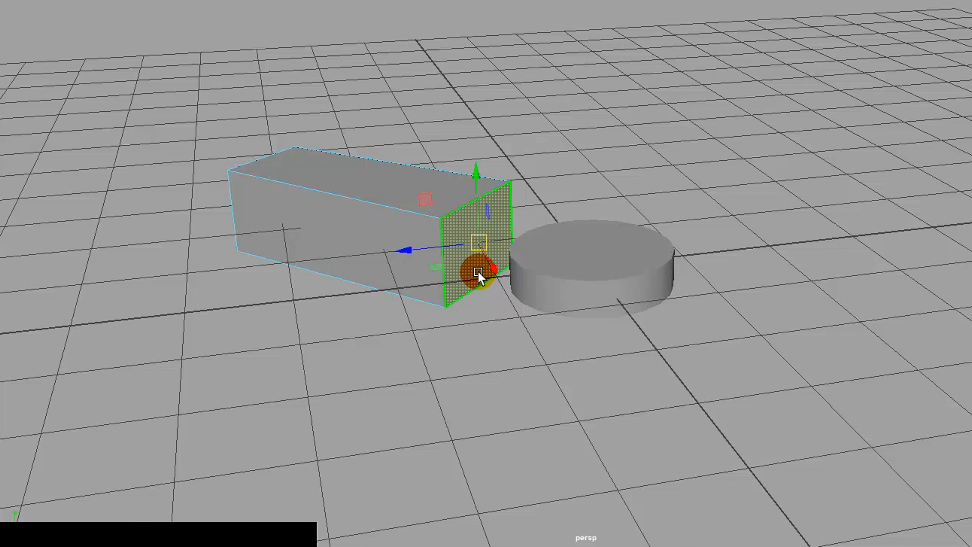
{"action": "left_click", "coordinate": [361, 237]}
{"action": "left_click", "coordinate": [489, 228]}
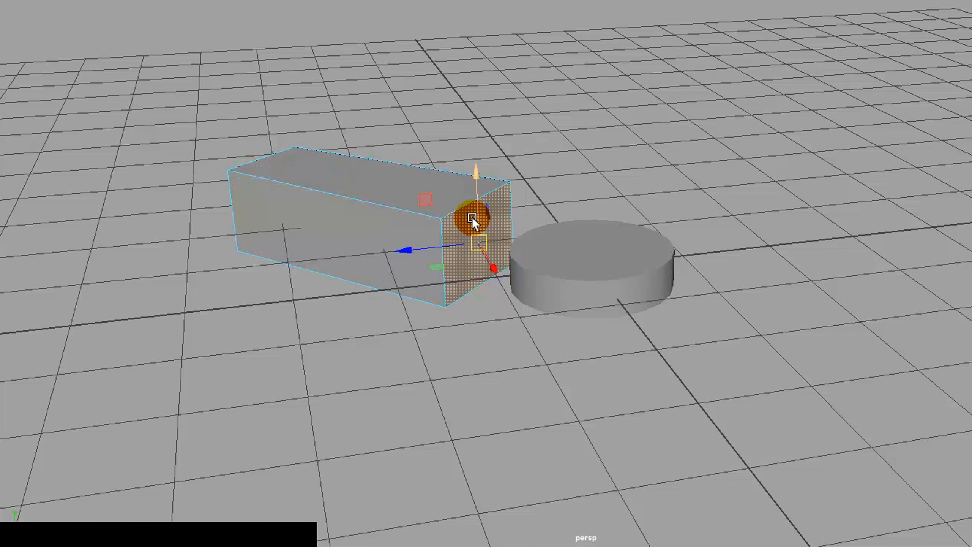
{"action": "left_click_drag", "start_coordinate": [470, 271], "coordinate": [501, 306], "text": "alt"}
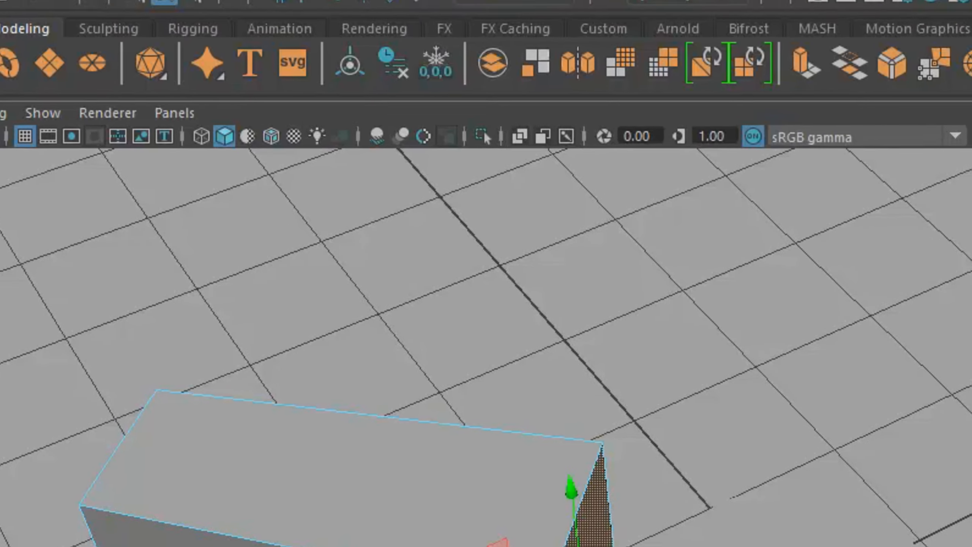
{"action": "left_click", "coordinate": [364, 6]}
{"action": "left_click", "coordinate": [449, 13]}
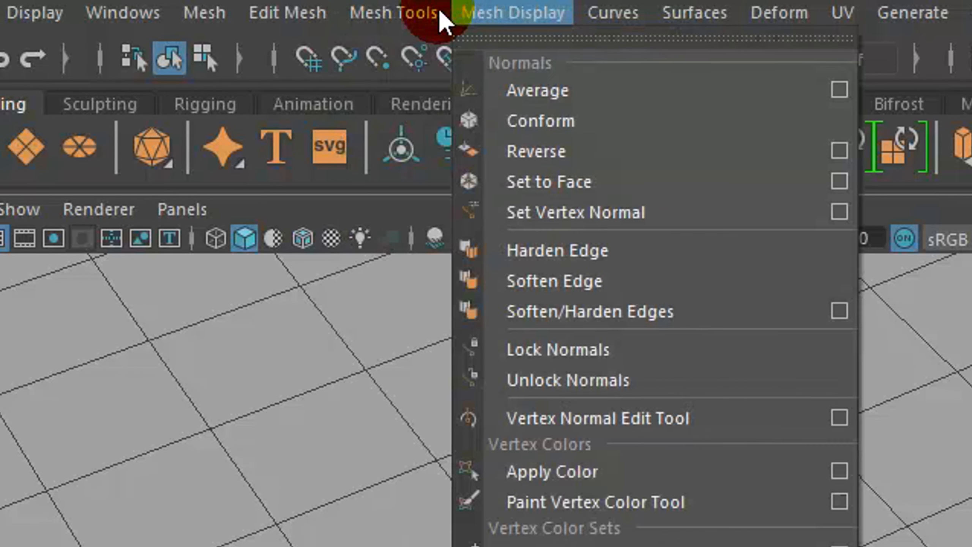
{"action": "mouse_move", "coordinate": [304, 13]}
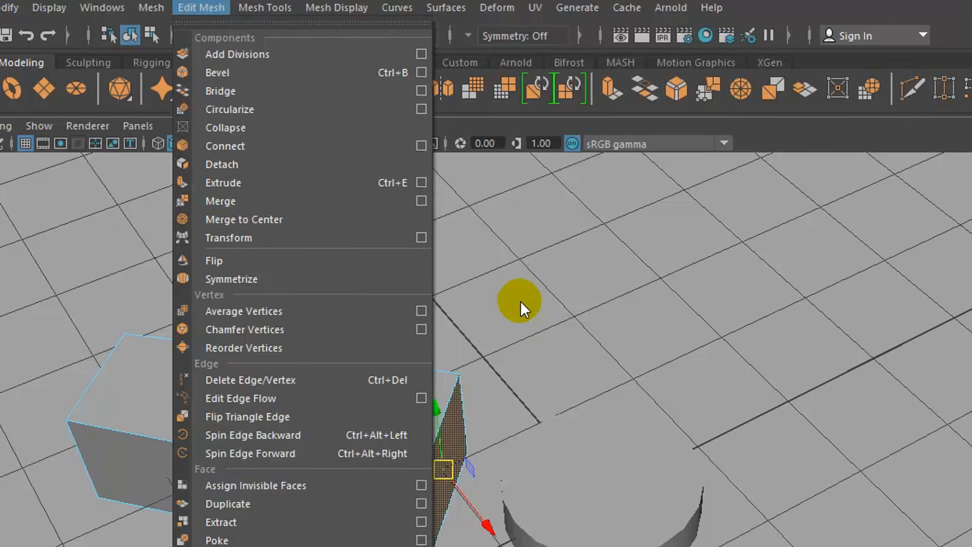
{"action": "left_click", "coordinate": [865, 500]}
Try moving the cube's hub-end face toward the hub with the Move tool and undo the move
{"action": "left_click", "coordinate": [412, 416]}
{"action": "left_click_drag", "start_coordinate": [443, 440], "coordinate": [445, 410], "text": "alt"}
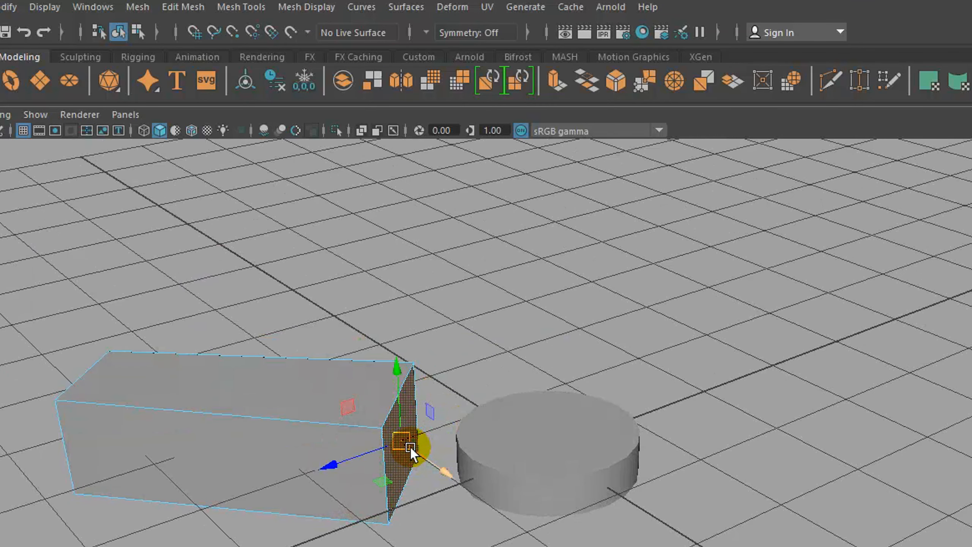
{"action": "left_click_drag", "start_coordinate": [438, 467], "coordinate": [494, 516]}
{"action": "key", "text": "ctrl+z"}
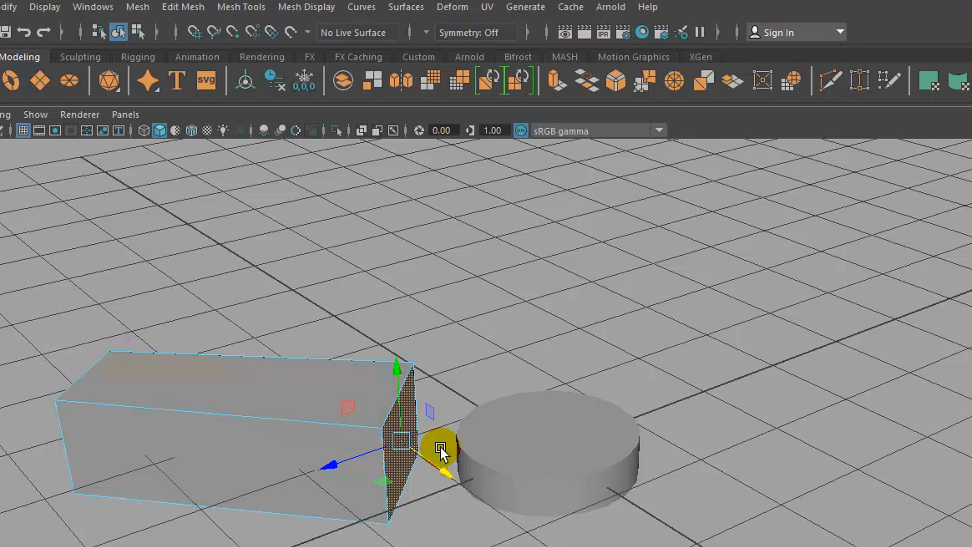
Extrude the cube's hub-end face toward the hub with a Local Translate Z of about 0.36
{"action": "left_click", "coordinate": [241, 7]}
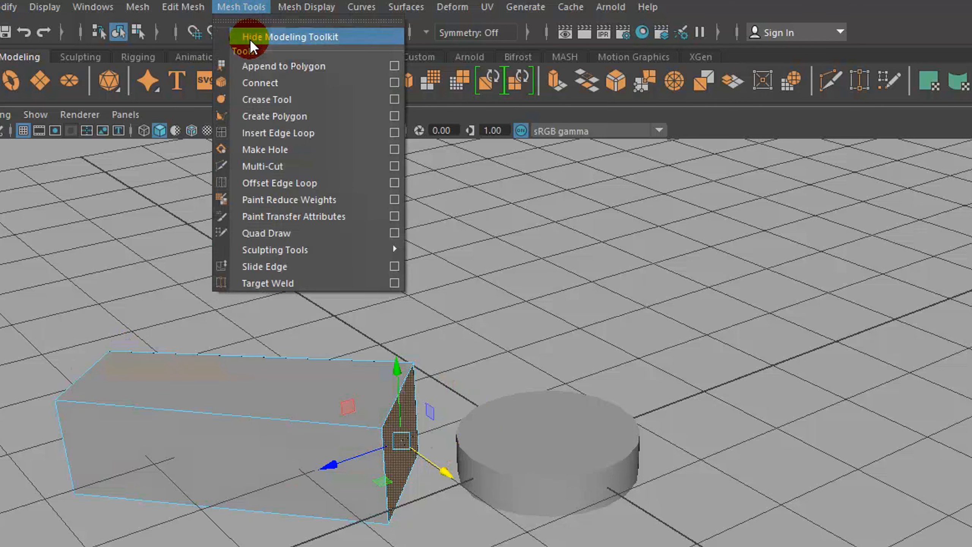
{"action": "mouse_move", "coordinate": [302, 8]}
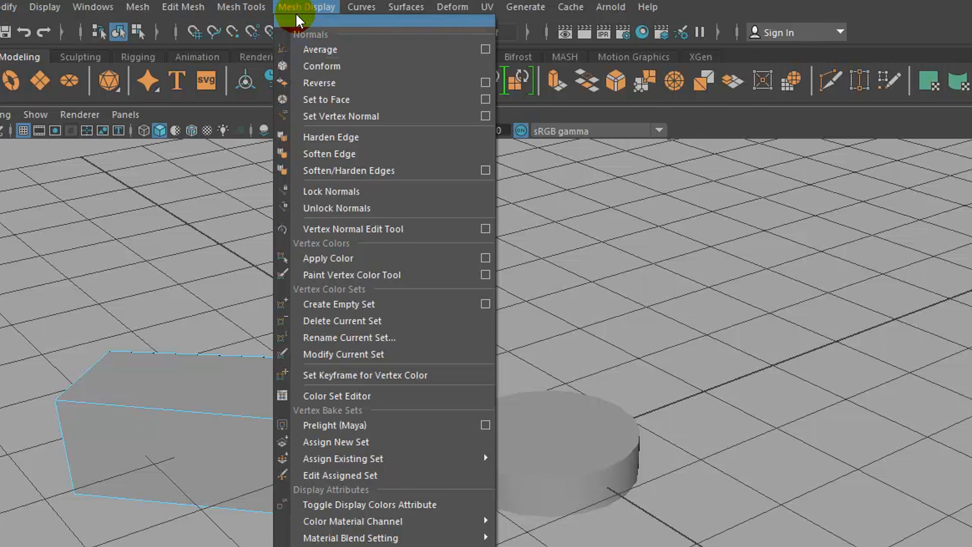
{"action": "left_click", "coordinate": [183, 7]}
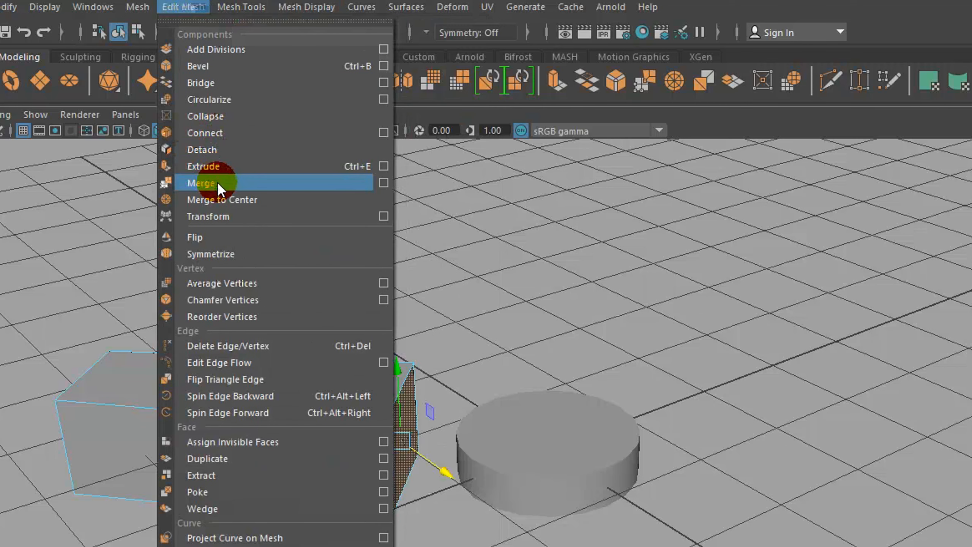
{"action": "left_click", "coordinate": [218, 167]}
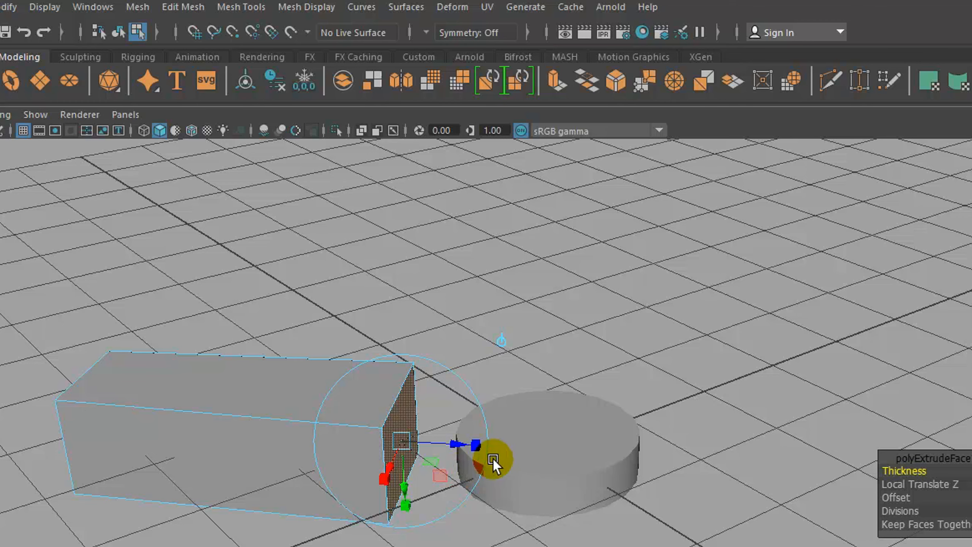
{"action": "scroll", "coordinate": [445, 477], "scroll_direction": "up", "scroll_amount": 5}
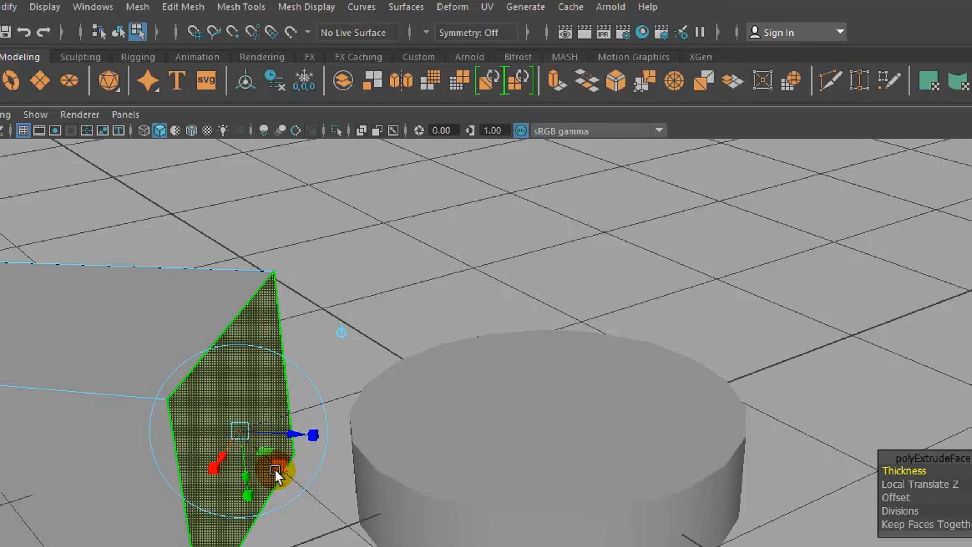
{"action": "left_click_drag", "start_coordinate": [292, 432], "coordinate": [370, 444]}
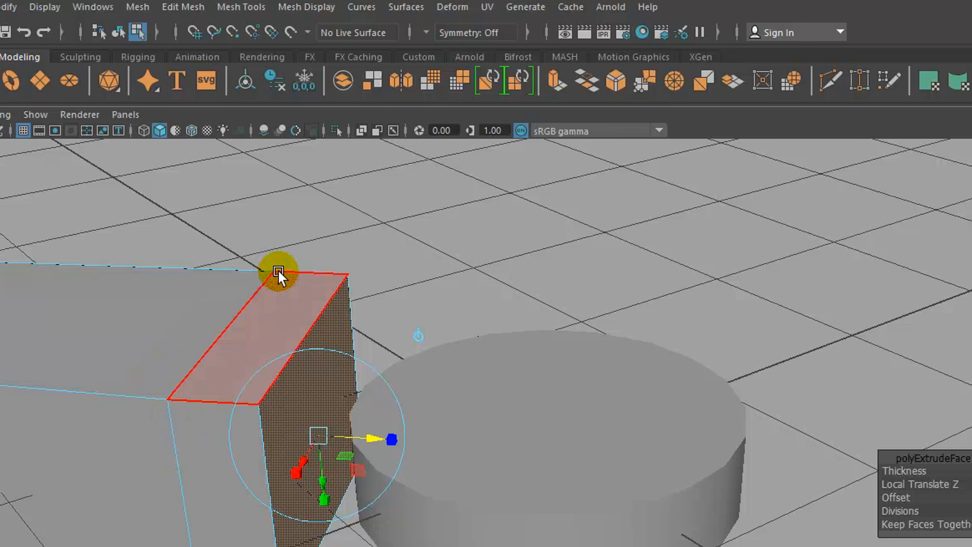
Shorten the hub-end extrusion against the top-view blade outline to a Local Translate Z of about 0.225
{"action": "key", "text": "space"}
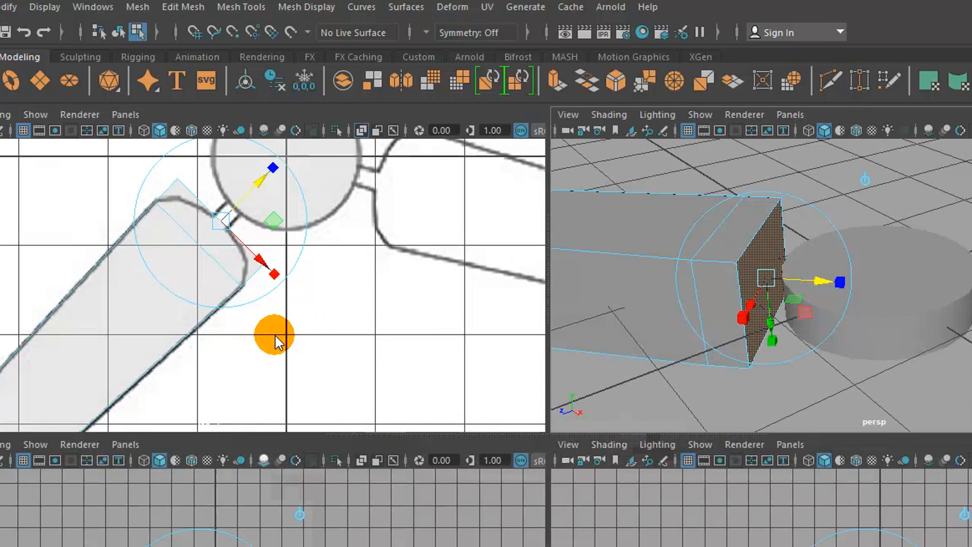
{"action": "key", "text": "space"}
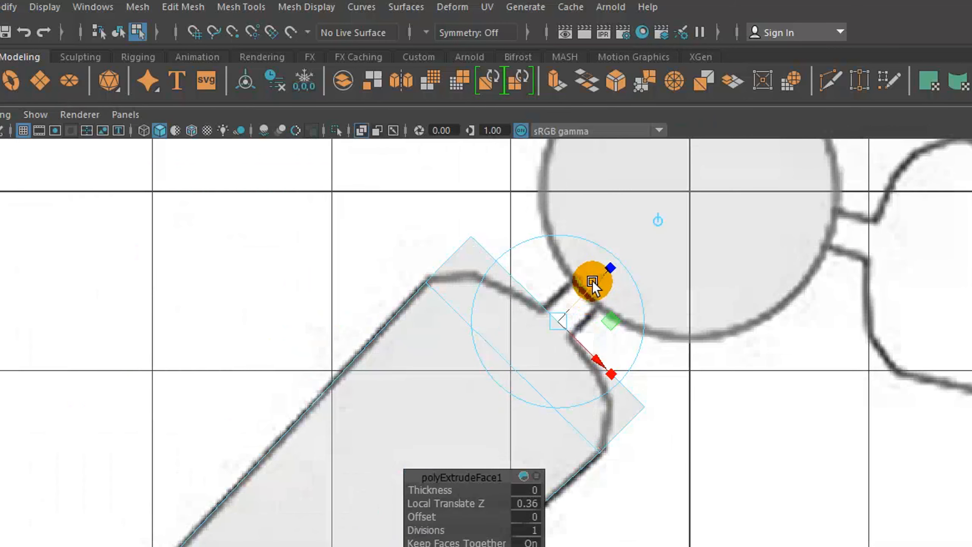
{"action": "left_click_drag", "start_coordinate": [598, 281], "coordinate": [597, 285]}
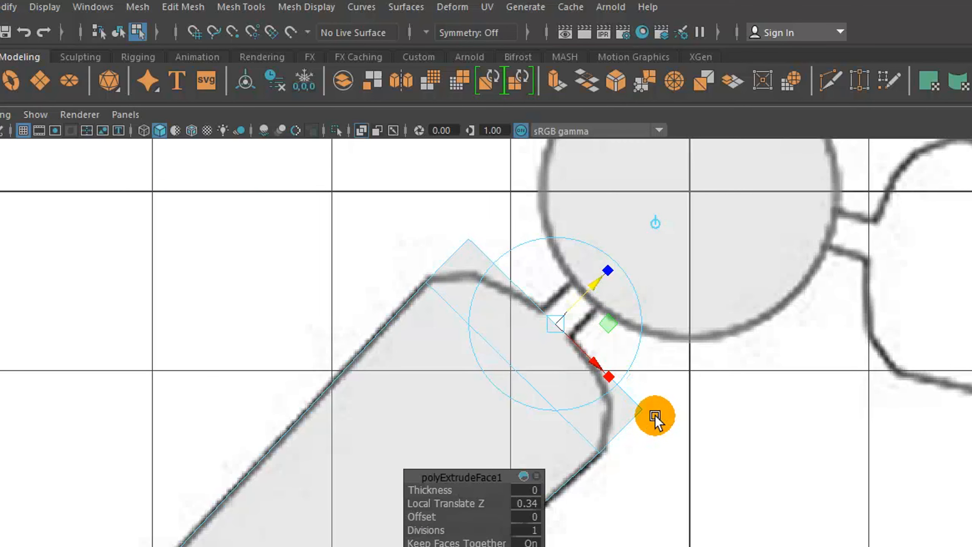
{"action": "left_click_drag", "start_coordinate": [599, 275], "coordinate": [599, 438]}
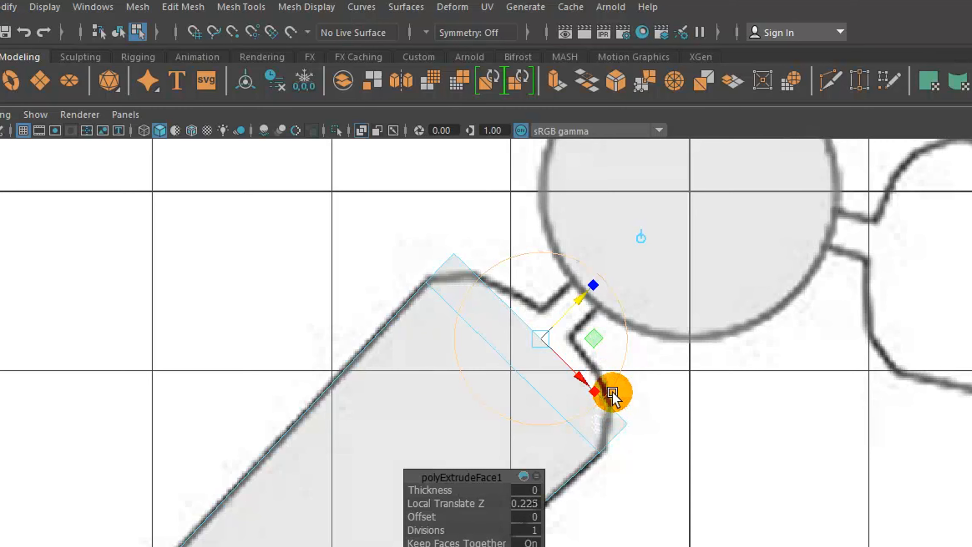
Finish the extrusion and scale the new hub-end corner vertices inward to the blade outline in the top view
{"action": "left_click", "coordinate": [671, 452]}
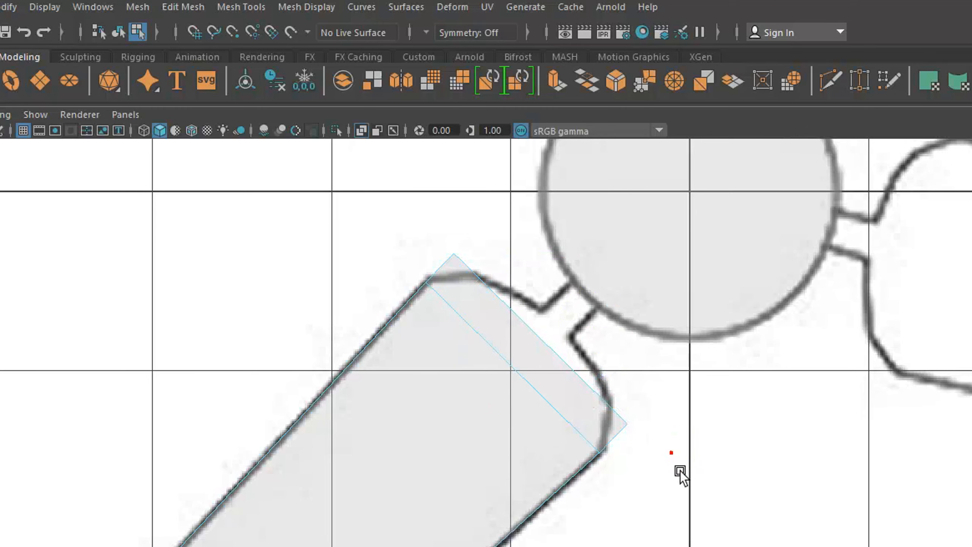
{"action": "left_click", "coordinate": [605, 372]}
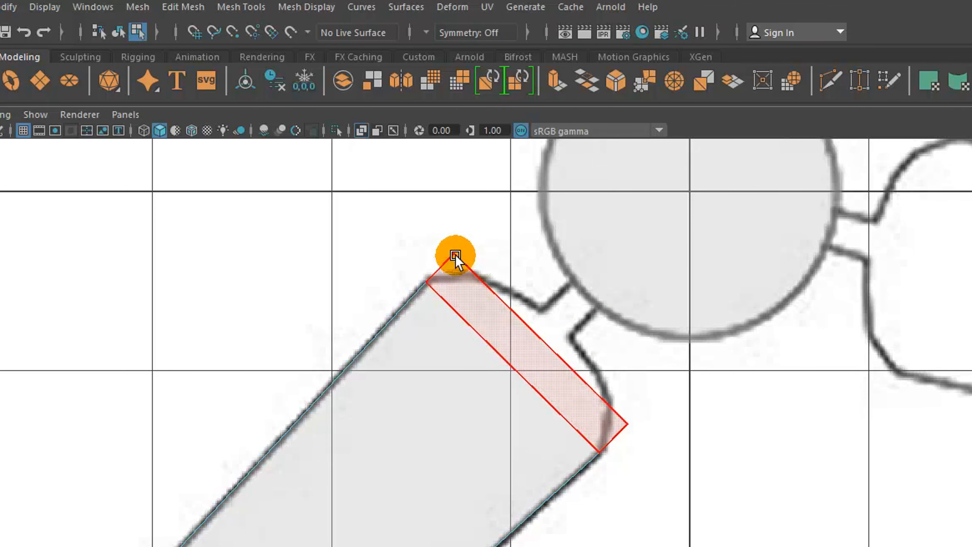
{"action": "right_click_drag", "start_coordinate": [456, 255], "coordinate": [385, 252]}
{"action": "left_click_drag", "start_coordinate": [422, 222], "coordinate": [492, 272]}
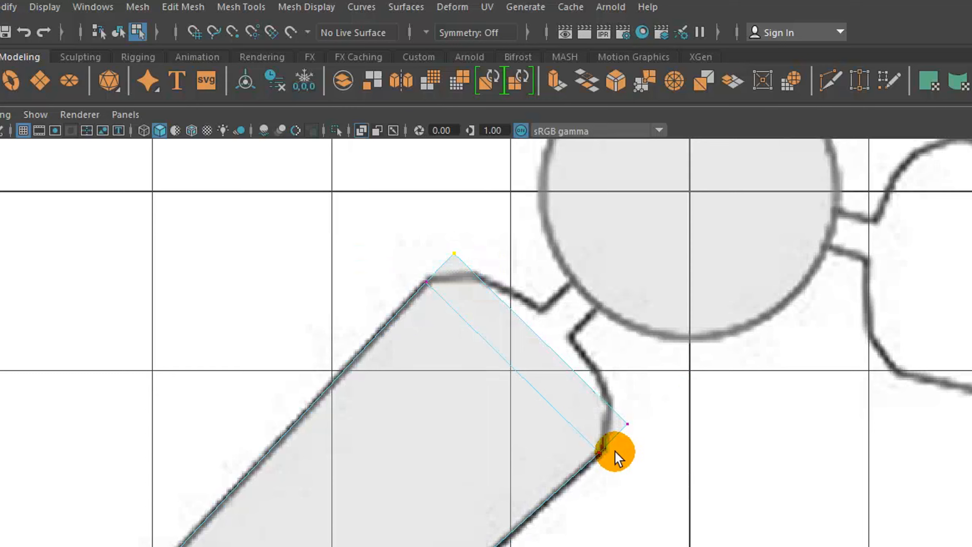
{"action": "left_click_drag", "start_coordinate": [615, 452], "coordinate": [620, 463], "text": "shift"}
{"action": "key", "text": "r"}
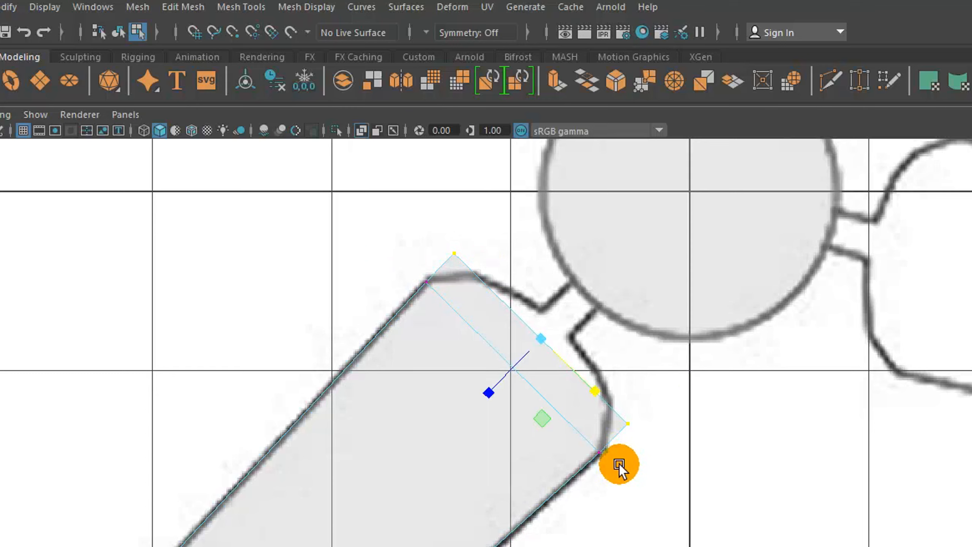
{"action": "left_click_drag", "start_coordinate": [593, 391], "coordinate": [557, 398]}
Select the narrowed hub-end face in perspective and extrude it toward the hub to where the neck starts in the top-view outline
{"action": "key", "text": "space"}
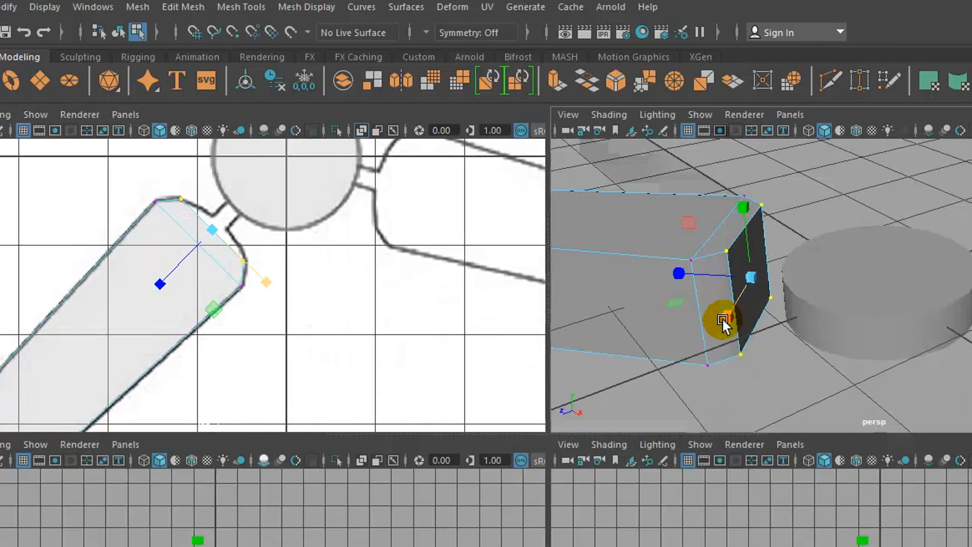
{"action": "key", "text": "space"}
{"action": "left_click_drag", "start_coordinate": [654, 411], "coordinate": [634, 405], "text": "alt"}
{"action": "right_click_drag", "start_coordinate": [322, 331], "coordinate": [318, 371]}
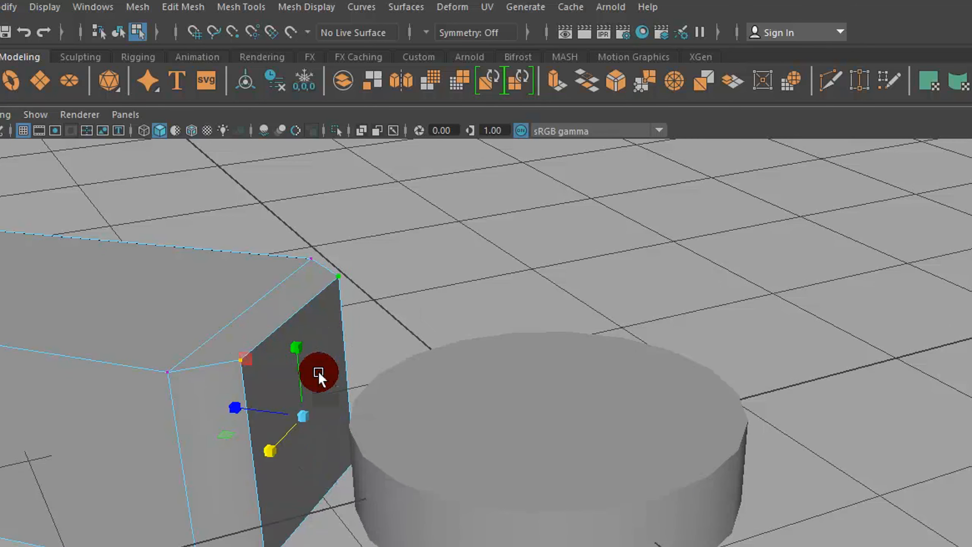
{"action": "left_click", "coordinate": [298, 356]}
{"action": "key", "text": "space"}
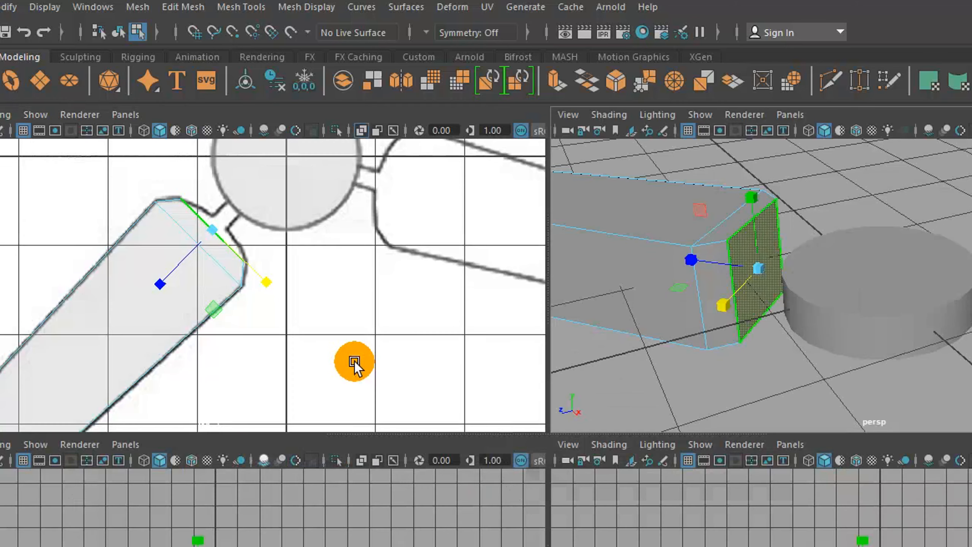
{"action": "key", "text": "space"}
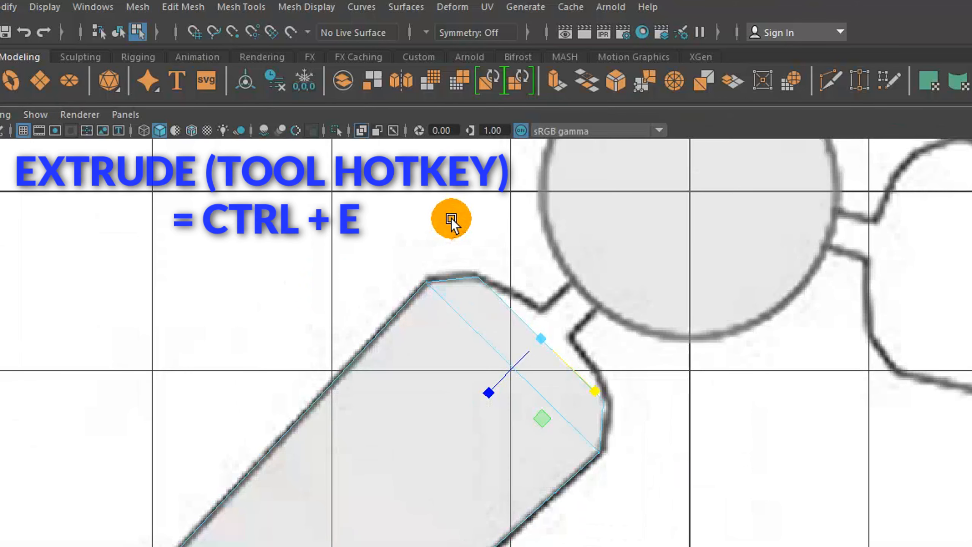
{"action": "key", "text": "ctrl+e"}
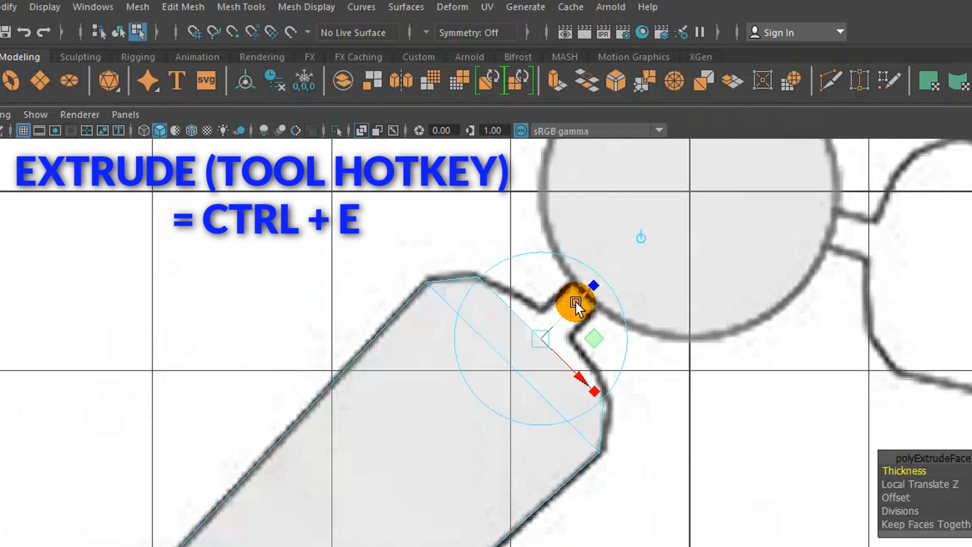
{"action": "left_click_drag", "start_coordinate": [576, 303], "coordinate": [592, 289]}
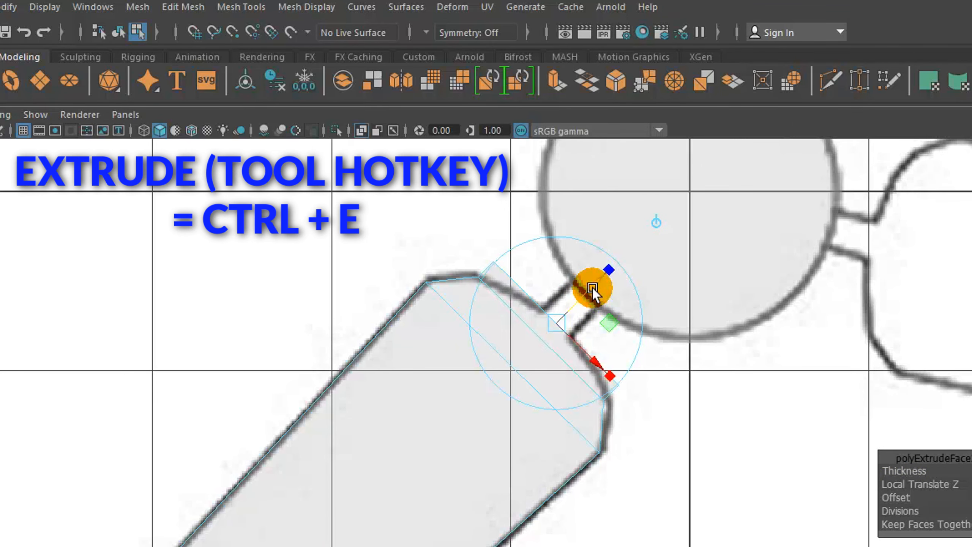
{"action": "left_click", "coordinate": [745, 449]}
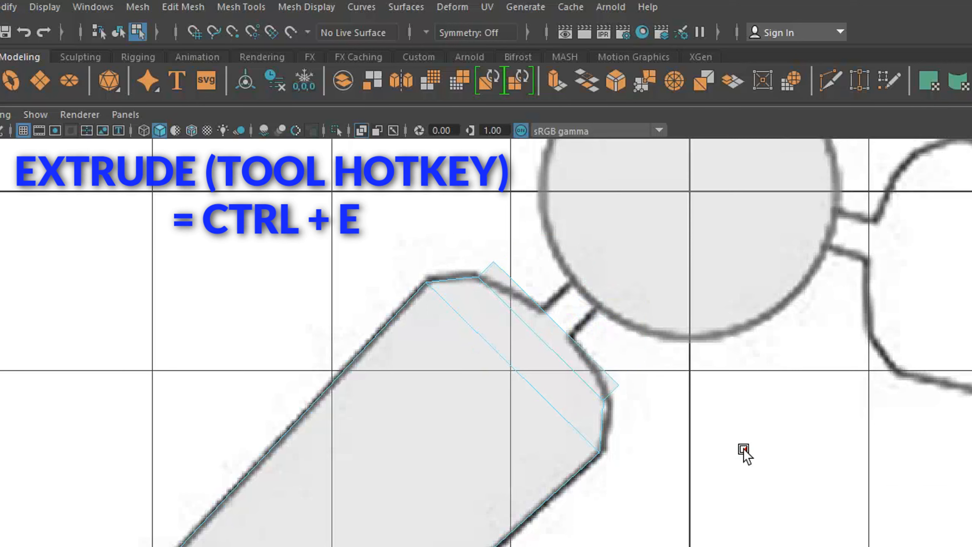
Select the corner vertices of the new hub-end extrusion and scale them inward to the neck's width in the reference
{"action": "right_click_drag", "start_coordinate": [494, 263], "coordinate": [440, 256]}
{"action": "left_click", "coordinate": [503, 267]}
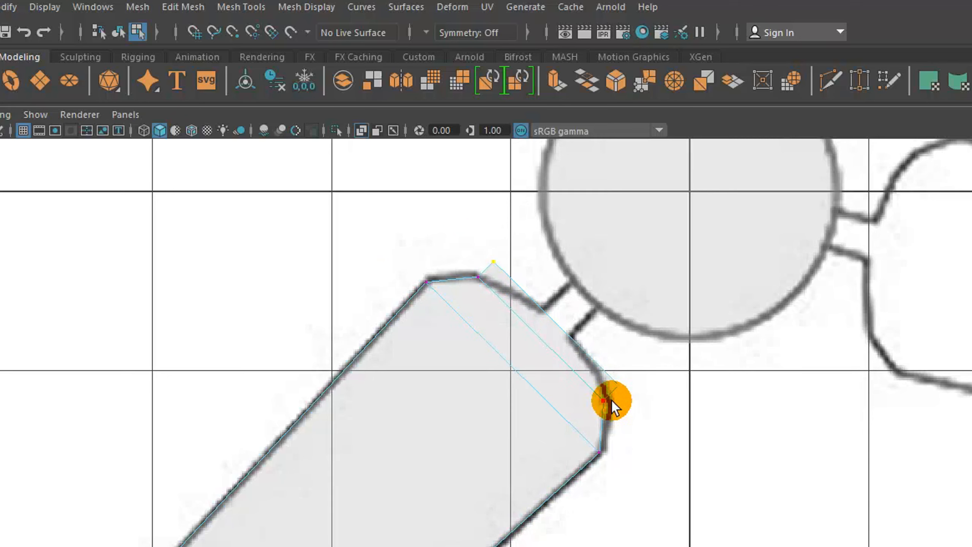
{"action": "key", "text": "r"}
{"action": "left_click_drag", "start_coordinate": [611, 374], "coordinate": [585, 351]}
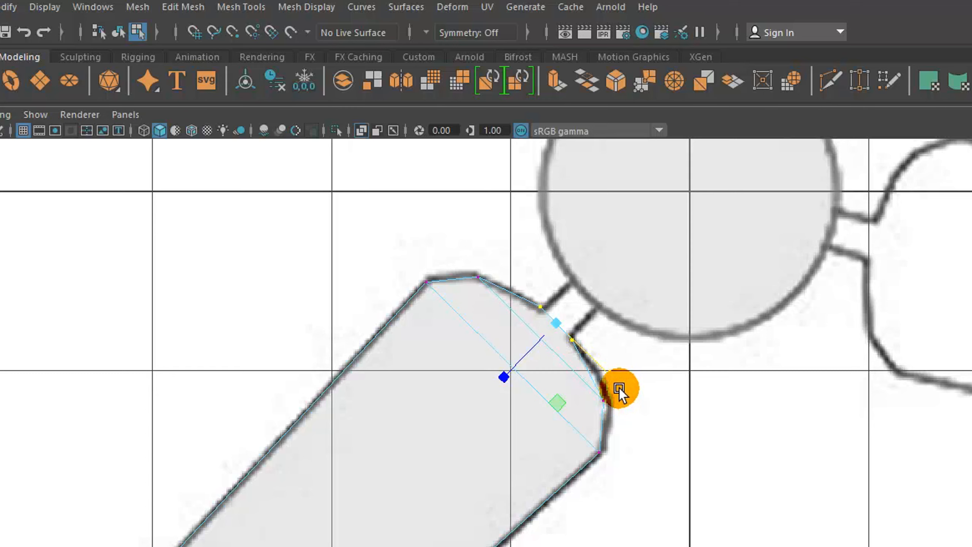
Move the lower shoulder vertices beside the neck onto the blade outline with the Move tool
{"action": "right_click", "coordinate": [616, 403]}
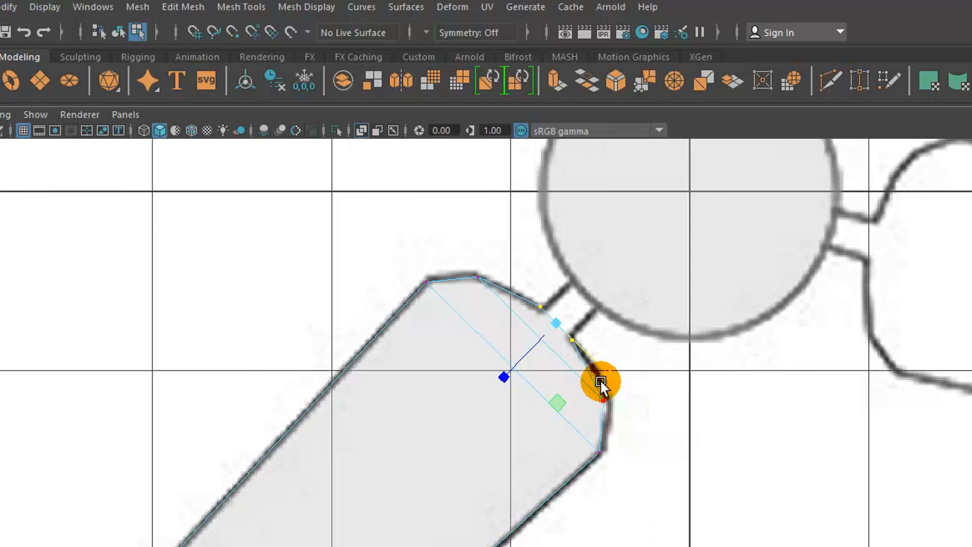
{"action": "right_click_drag", "start_coordinate": [602, 397], "coordinate": [538, 400]}
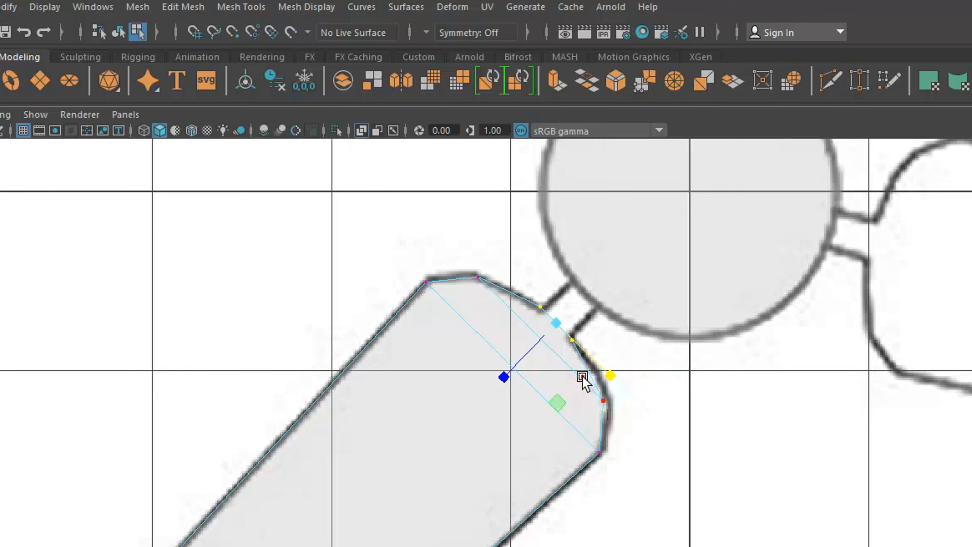
{"action": "left_click", "coordinate": [602, 400]}
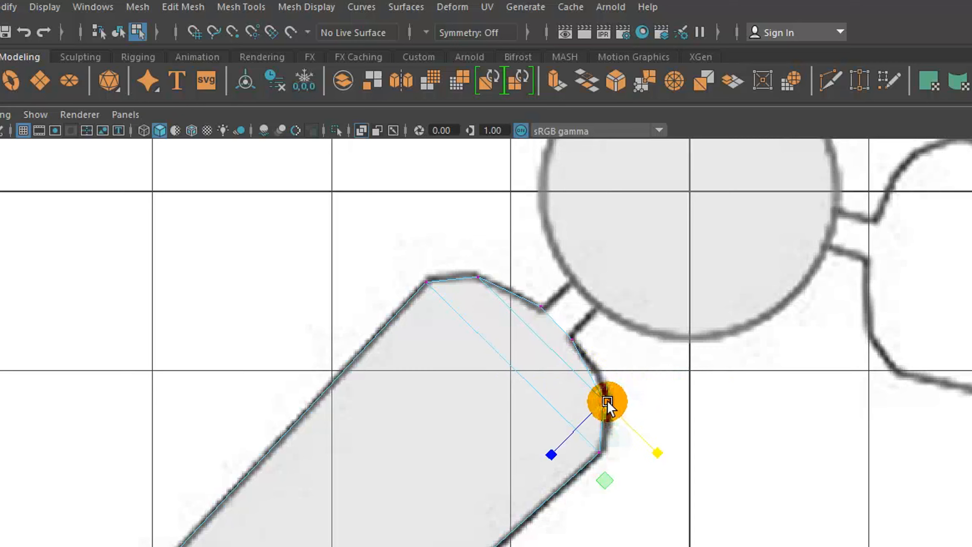
{"action": "key", "text": "w"}
{"action": "left_click_drag", "start_coordinate": [607, 402], "coordinate": [610, 405]}
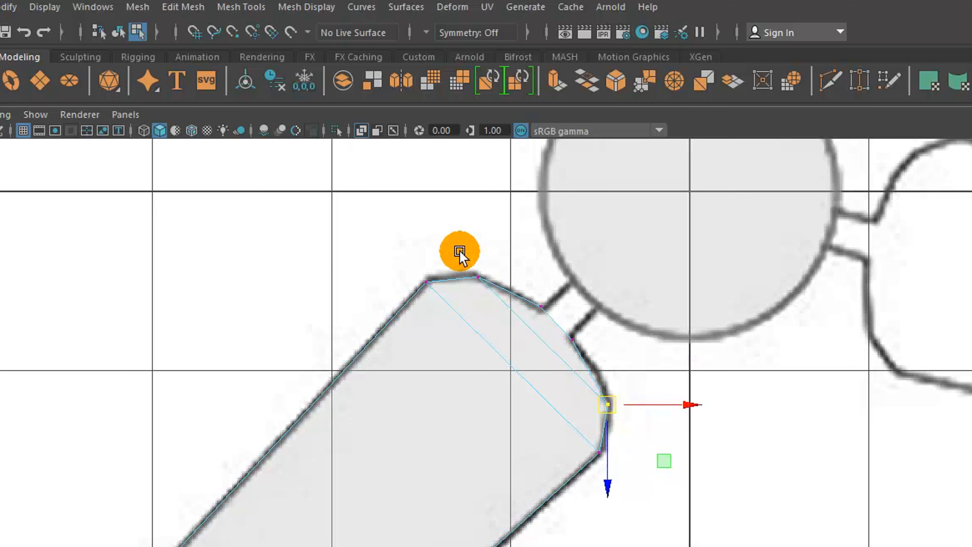
{"action": "left_click", "coordinate": [532, 303]}
{"action": "left_click_drag", "start_coordinate": [531, 301], "coordinate": [571, 339]}
{"action": "mouse_move", "coordinate": [614, 402]}
{"action": "left_mouse_down"}
{"action": "mouse_move", "coordinate": [592, 412]}
{"action": "mouse_move", "coordinate": [609, 400]}
{"action": "left_mouse_up"}
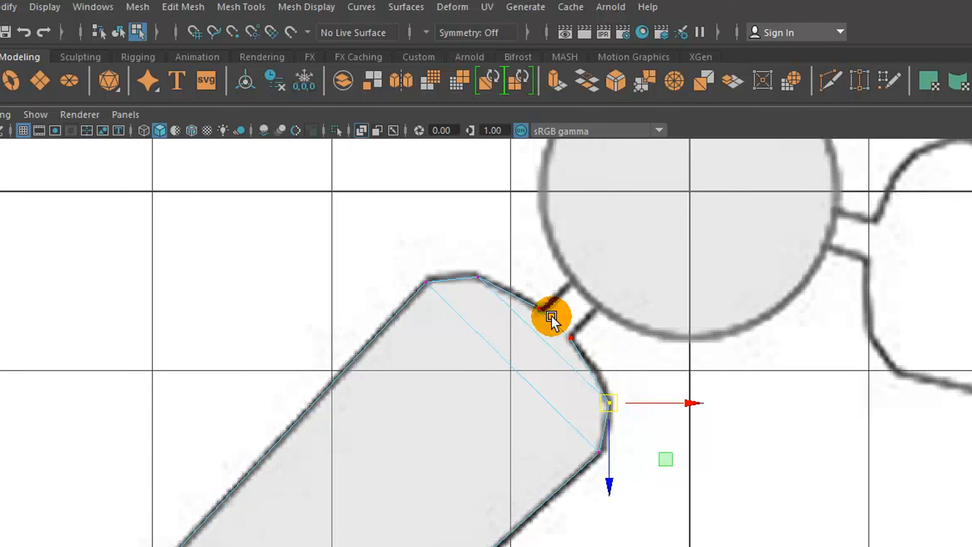
Select the narrow face facing the hub and extrude it to the hub's edge with a Local Translate Z of about 0.232
{"action": "key", "text": "space"}
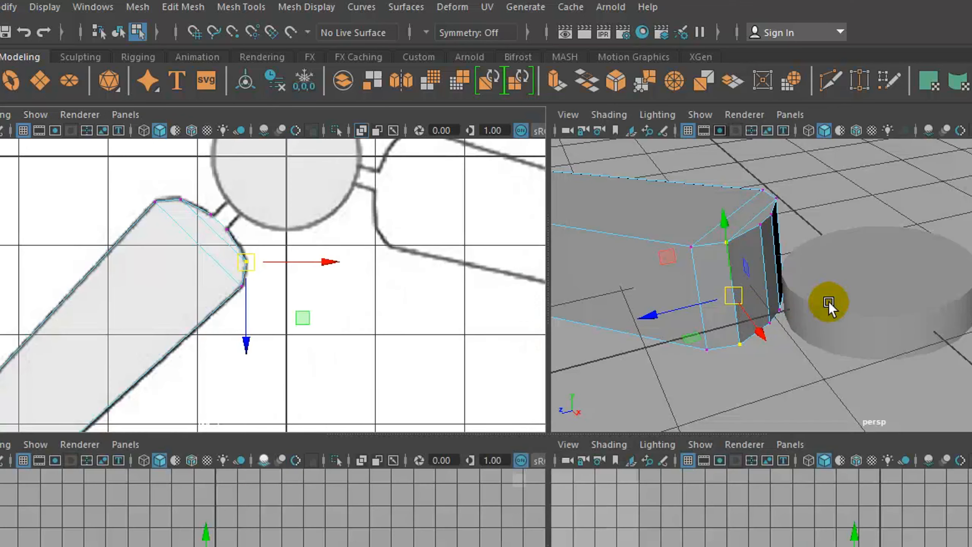
{"action": "key", "text": "space"}
{"action": "right_click_drag", "start_coordinate": [346, 317], "coordinate": [332, 364]}
{"action": "left_click", "coordinate": [336, 353]}
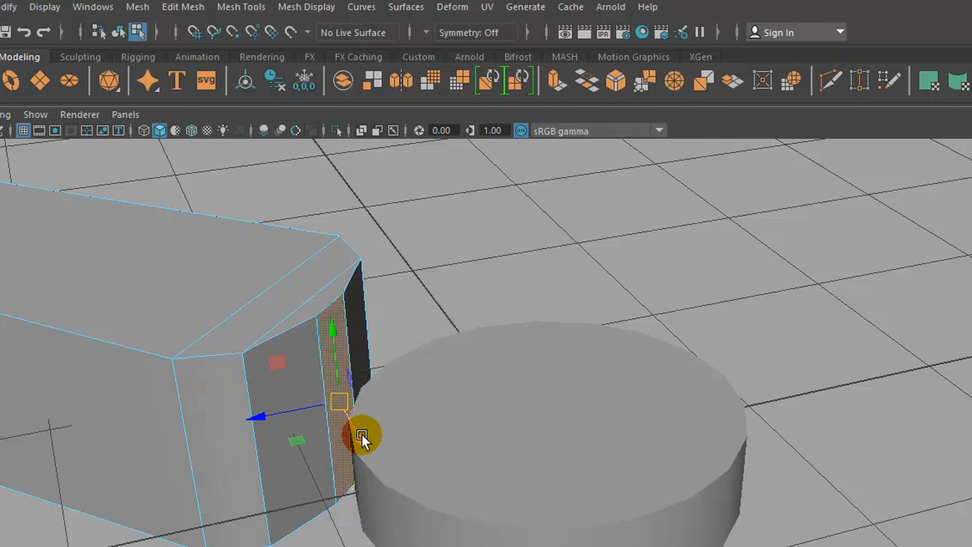
{"action": "key", "text": "space"}
{"action": "key", "text": "space"}
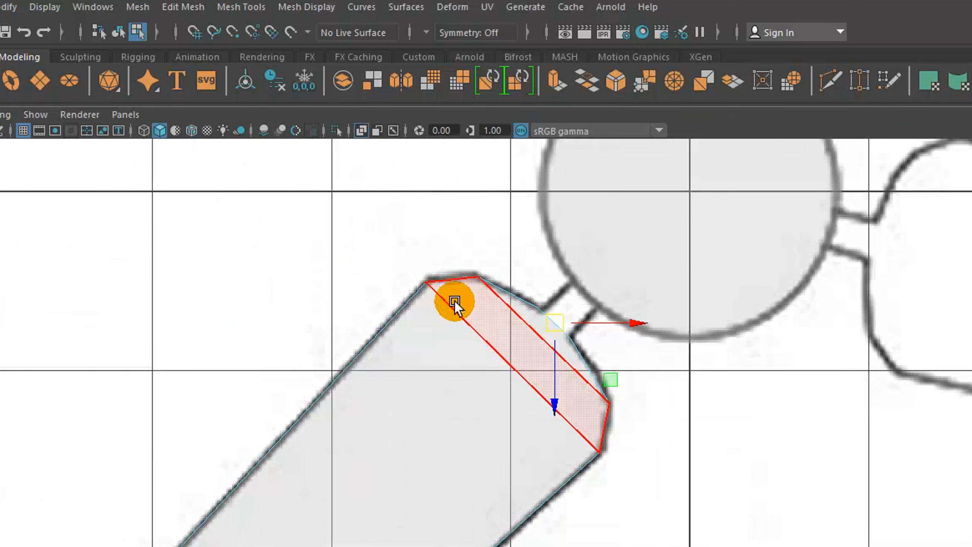
{"action": "scroll", "coordinate": [451, 300], "scroll_direction": "up", "scroll_amount": 2}
{"action": "middle_click_drag", "start_coordinate": [451, 299], "coordinate": [401, 449], "text": "alt"}
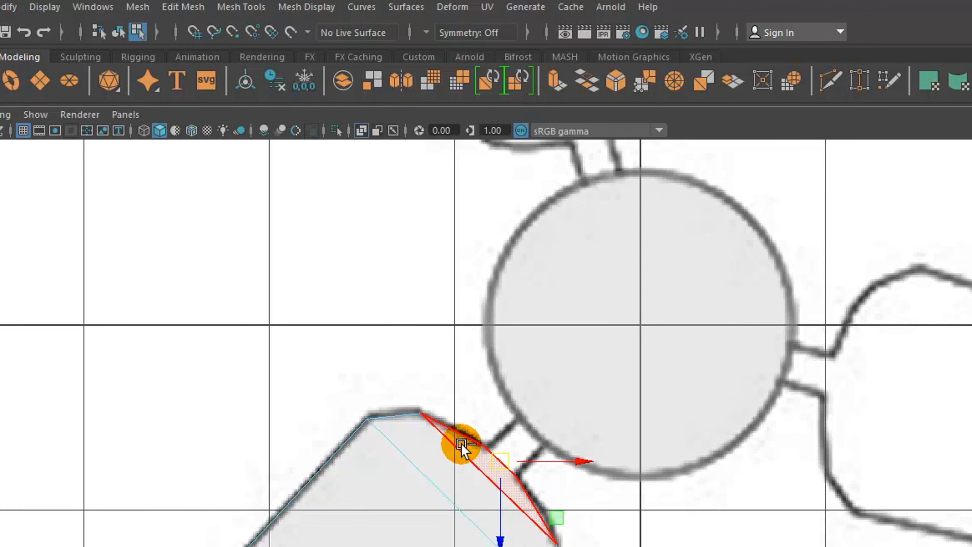
{"action": "key", "text": "ctrl+e"}
{"action": "left_click_drag", "start_coordinate": [477, 445], "coordinate": [568, 393]}
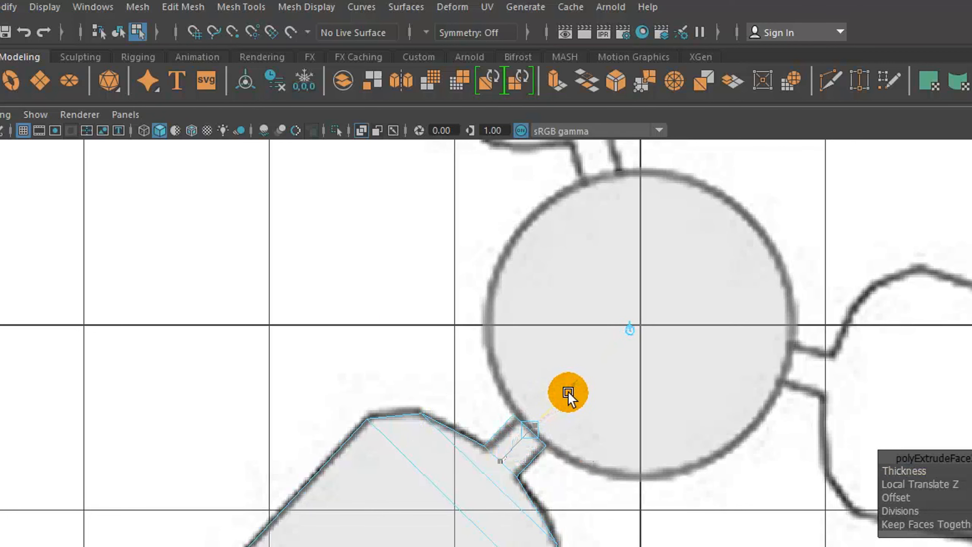
Select the blade's outer end face, opposite the hub, in the perspective view with face selection
{"action": "middle_click_drag", "start_coordinate": [555, 489], "coordinate": [763, 279], "text": "alt"}
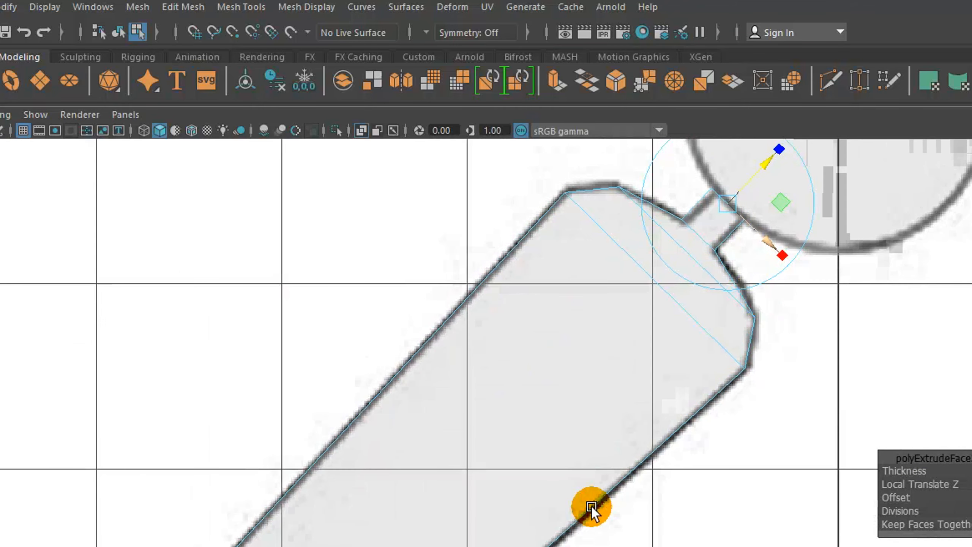
{"action": "middle_click_drag", "start_coordinate": [592, 507], "coordinate": [594, 503], "text": "alt"}
{"action": "key", "text": "space"}
{"action": "key", "text": "space"}
{"action": "left_click_drag", "start_coordinate": [829, 370], "coordinate": [576, 489], "text": "alt"}
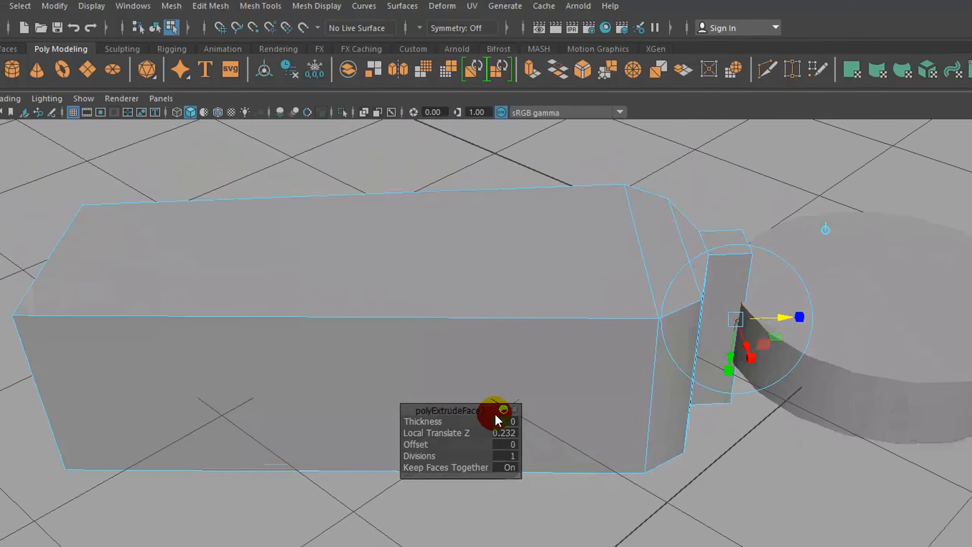
{"action": "key", "text": "space"}
{"action": "key", "text": "space"}
{"action": "right_click_drag", "start_coordinate": [331, 344], "coordinate": [490, 384], "text": "alt"}
{"action": "middle_click_drag", "start_coordinate": [490, 384], "coordinate": [495, 269], "text": "alt"}
{"action": "key", "text": "space"}
{"action": "key", "text": "space"}
{"action": "left_click_drag", "start_coordinate": [670, 291], "coordinate": [605, 347], "text": "alt"}
{"action": "left_click_drag", "start_coordinate": [605, 288], "coordinate": [276, 340], "text": "alt"}
{"action": "right_click_drag", "start_coordinate": [136, 228], "coordinate": [130, 262]}
{"action": "left_click", "coordinate": [119, 318]}
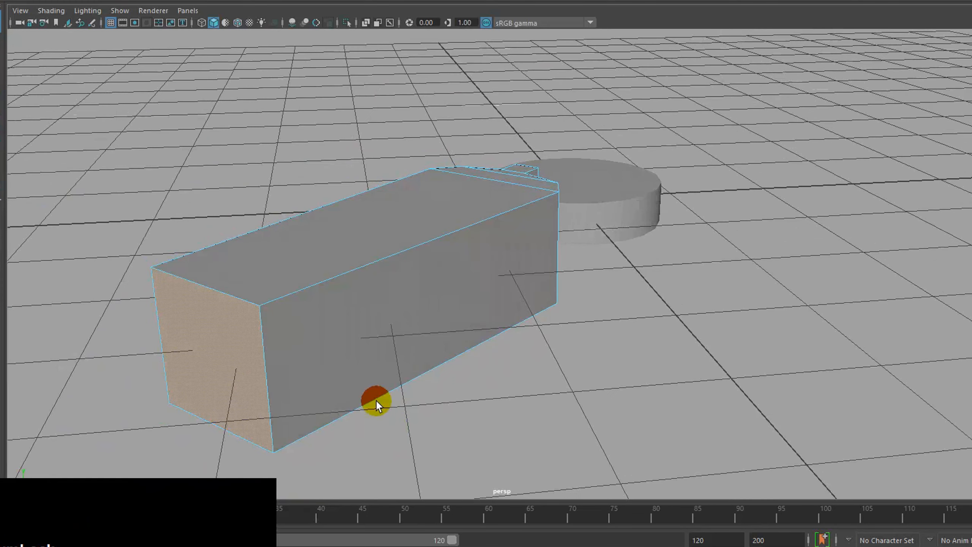
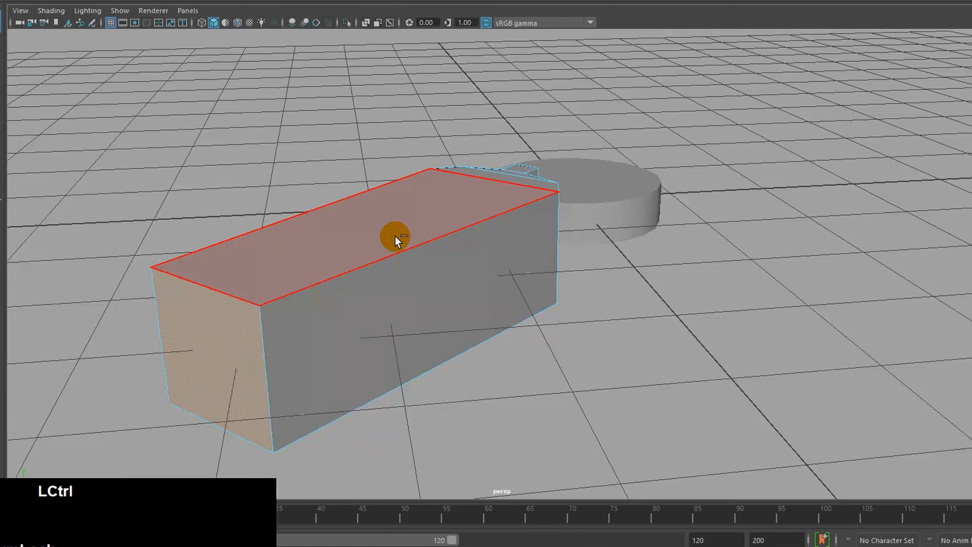
Extrude the blade's outer end face outward with a Local Translate Z of about 0.172, following the top-view outline
{"action": "key", "text": "ctrl+e"}
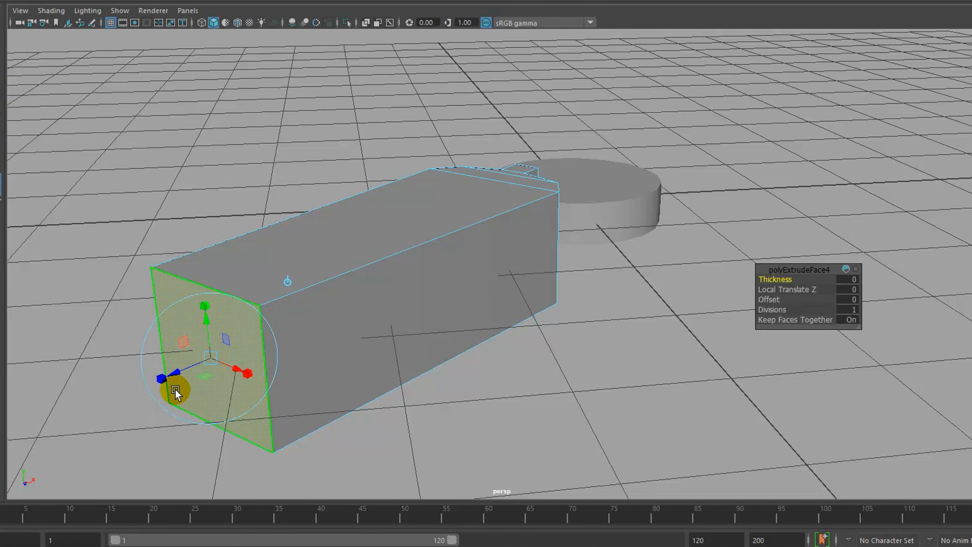
{"action": "key", "text": "space"}
{"action": "key", "text": "space"}
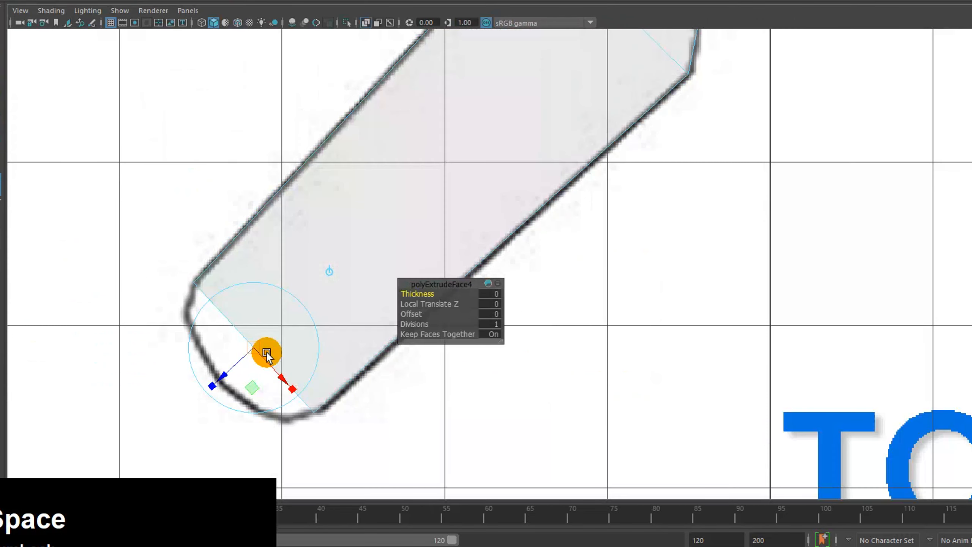
{"action": "middle_click_drag", "start_coordinate": [265, 351], "coordinate": [358, 254], "text": "alt"}
{"action": "right_click_drag", "start_coordinate": [351, 261], "coordinate": [471, 241], "text": "alt"}
{"action": "left_click_drag", "start_coordinate": [295, 274], "coordinate": [273, 297]}
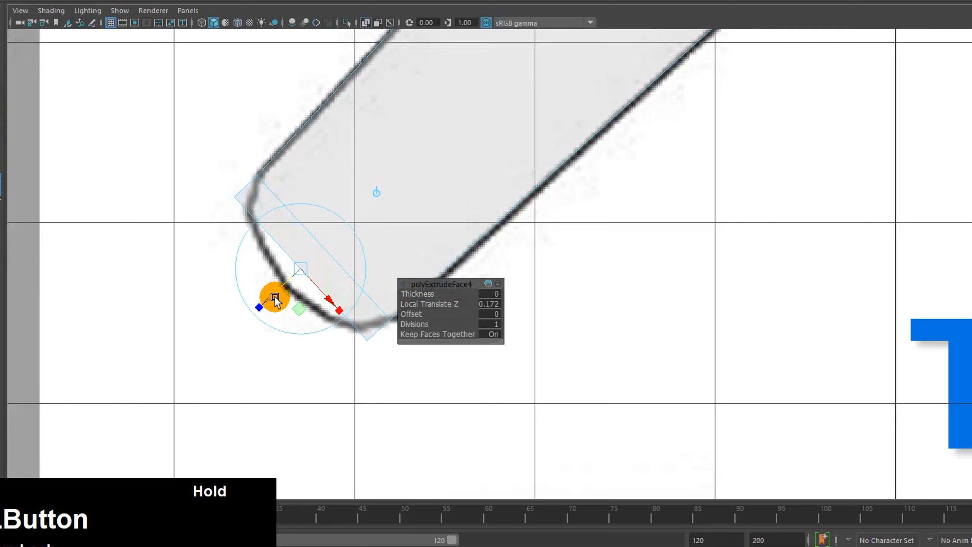
{"action": "left_click", "coordinate": [325, 424]}
Select the corner vertices of the outer-end extrusion and scale them inward to the rounded tip outline
{"action": "right_click_drag", "start_coordinate": [236, 196], "coordinate": [186, 172]}
{"action": "left_click_drag", "start_coordinate": [253, 224], "coordinate": [246, 224]}
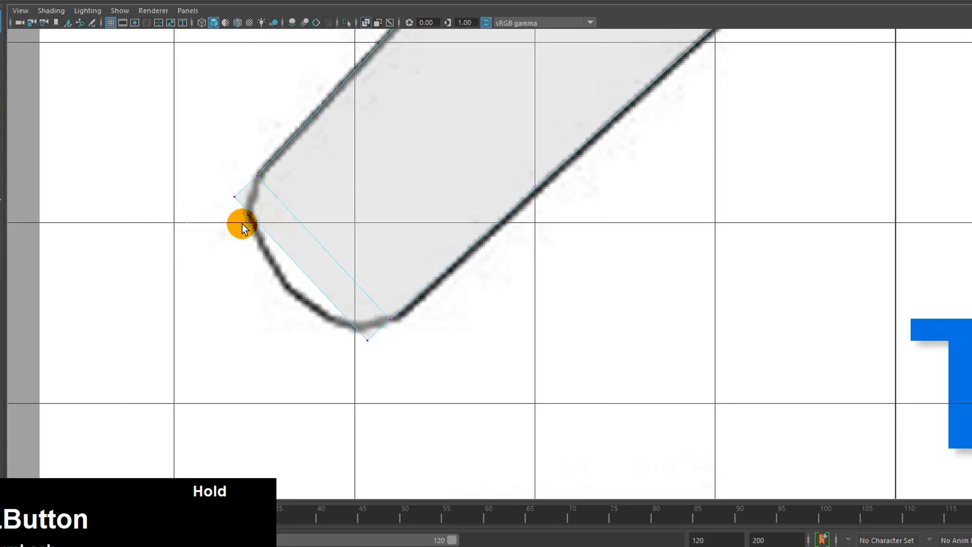
{"action": "left_click_drag", "start_coordinate": [345, 380], "coordinate": [385, 337], "text": "shift"}
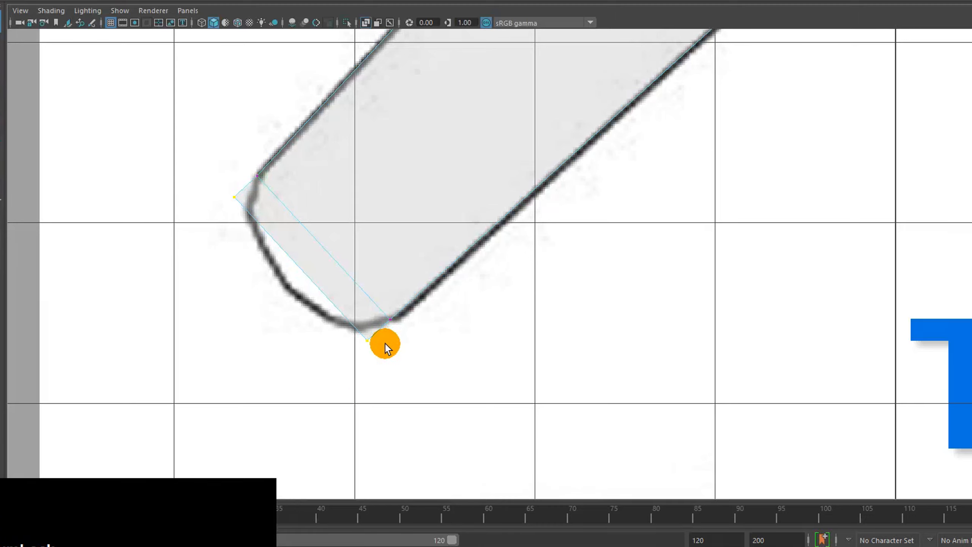
{"action": "key", "text": "r"}
{"action": "left_click_drag", "start_coordinate": [343, 308], "coordinate": [431, 267]}
Select the blade's outer end face and extrude it outward with a Local Translate Z of about 0.113, following the top-view outline
{"action": "key", "text": "space"}
{"action": "key", "text": "space"}
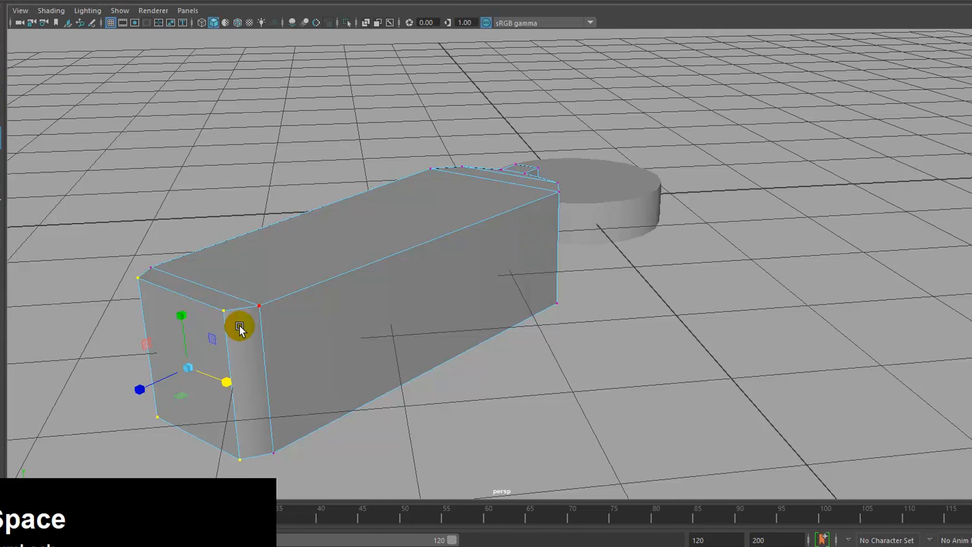
{"action": "right_click_drag", "start_coordinate": [178, 228], "coordinate": [190, 262]}
{"action": "left_click", "coordinate": [189, 364]}
{"action": "key", "text": "space"}
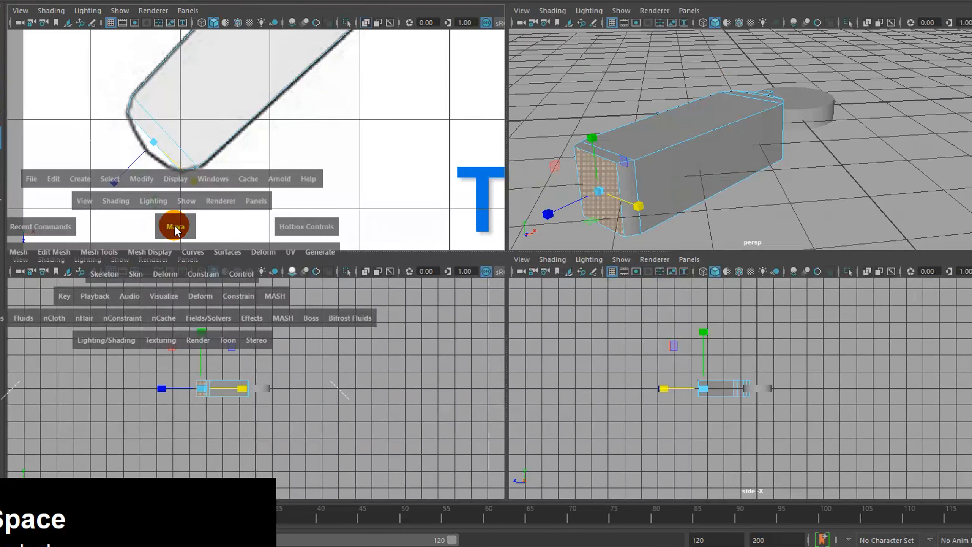
{"action": "key", "text": "ctrl+e"}
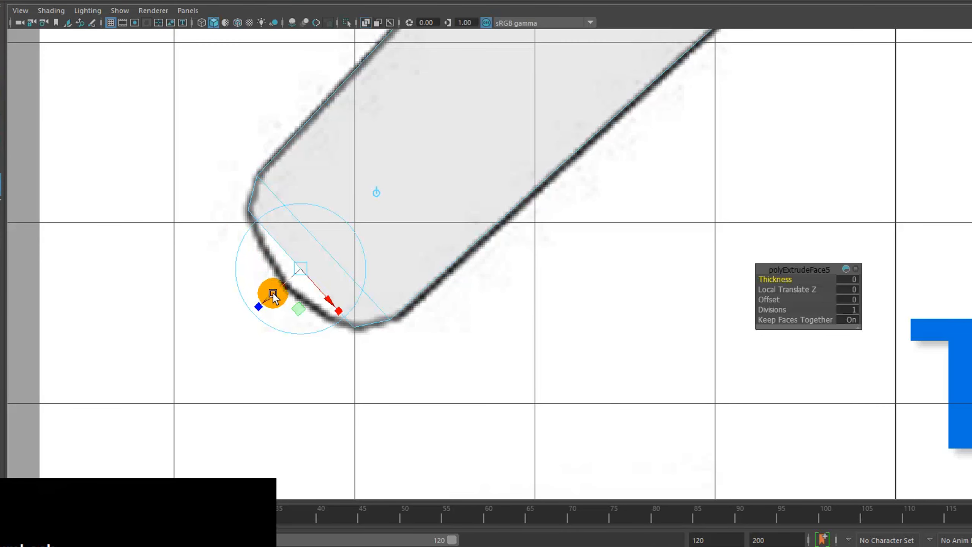
{"action": "left_click_drag", "start_coordinate": [273, 297], "coordinate": [253, 301]}
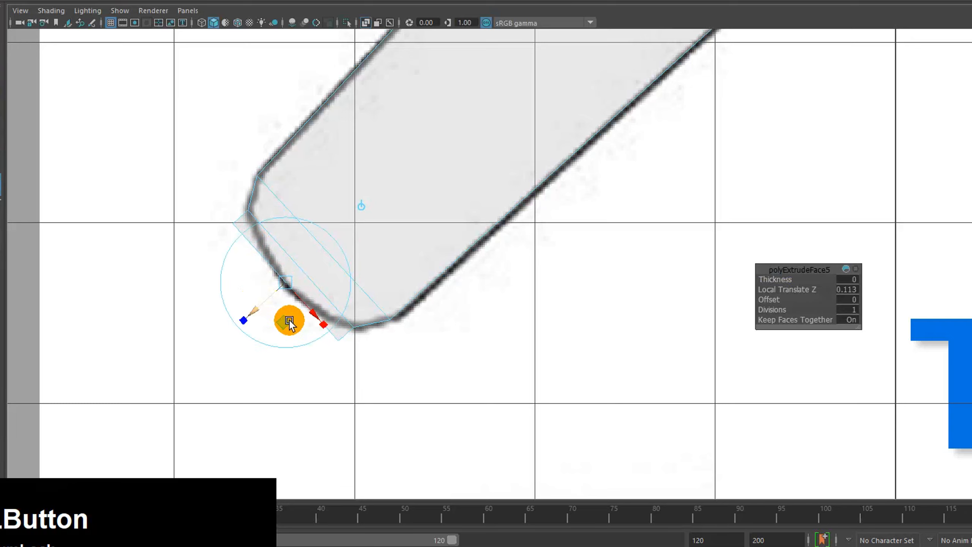
{"action": "left_click", "coordinate": [493, 404]}
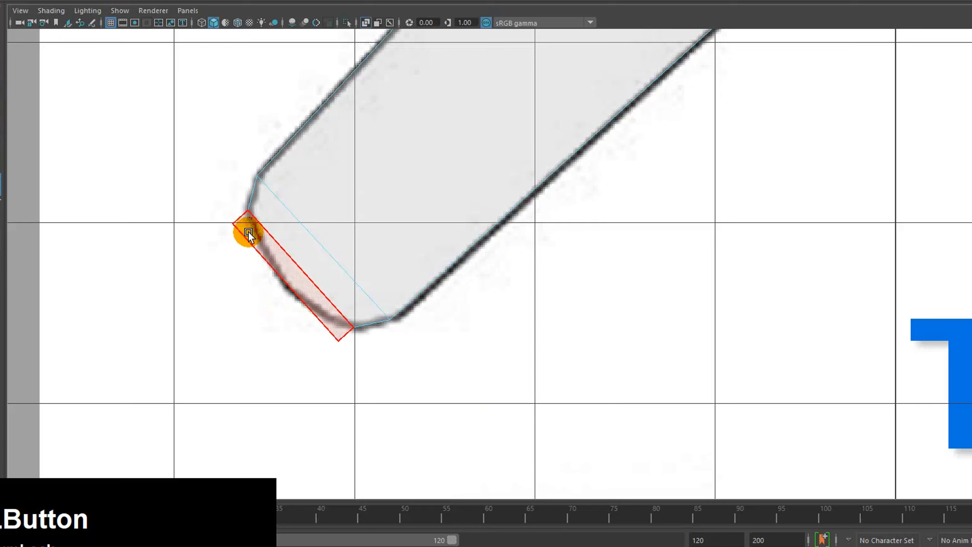
Select the corner vertices of the new tip extrusion and scale them inward to the rounded outline
{"action": "right_click_drag", "start_coordinate": [232, 223], "coordinate": [168, 219]}
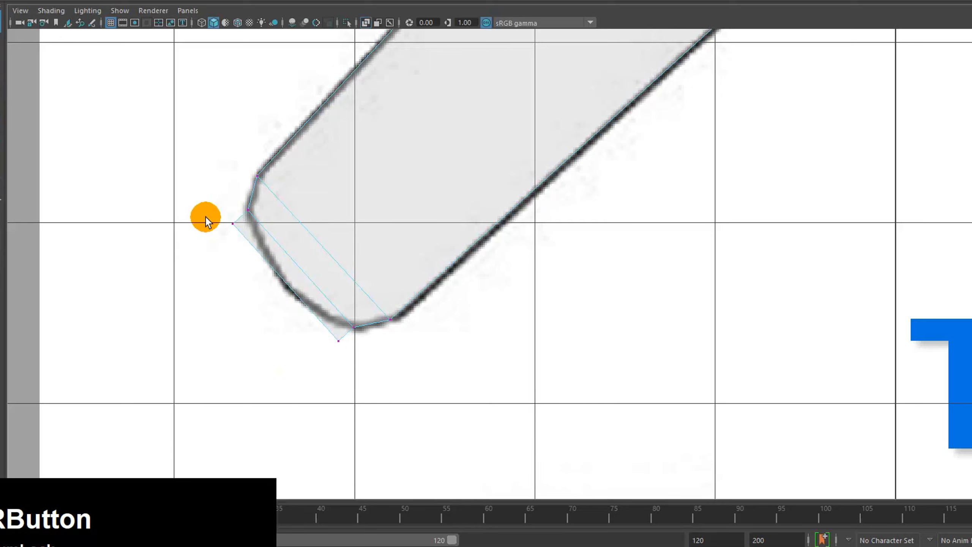
{"action": "left_click_drag", "start_coordinate": [314, 378], "coordinate": [309, 294], "text": "shift"}
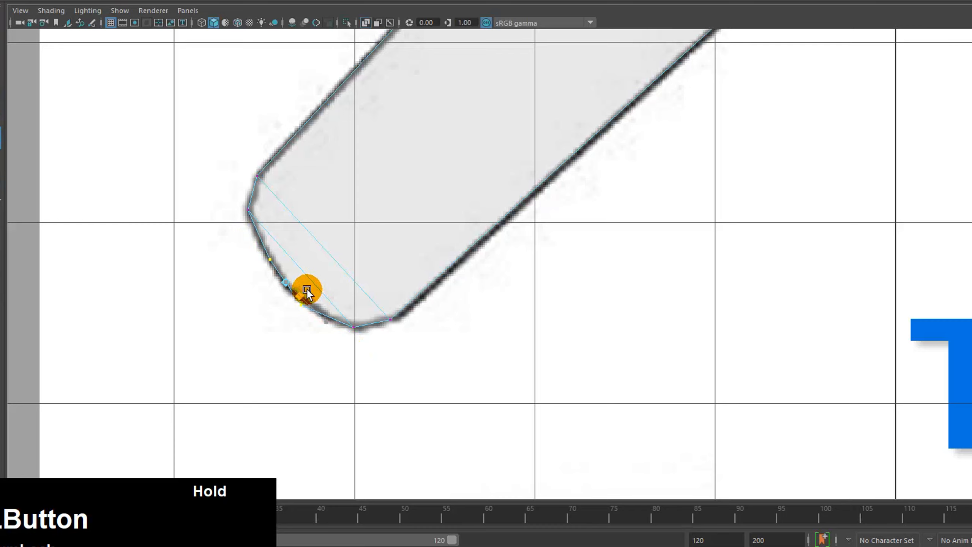
{"action": "left_click_drag", "start_coordinate": [308, 292], "coordinate": [334, 317]}
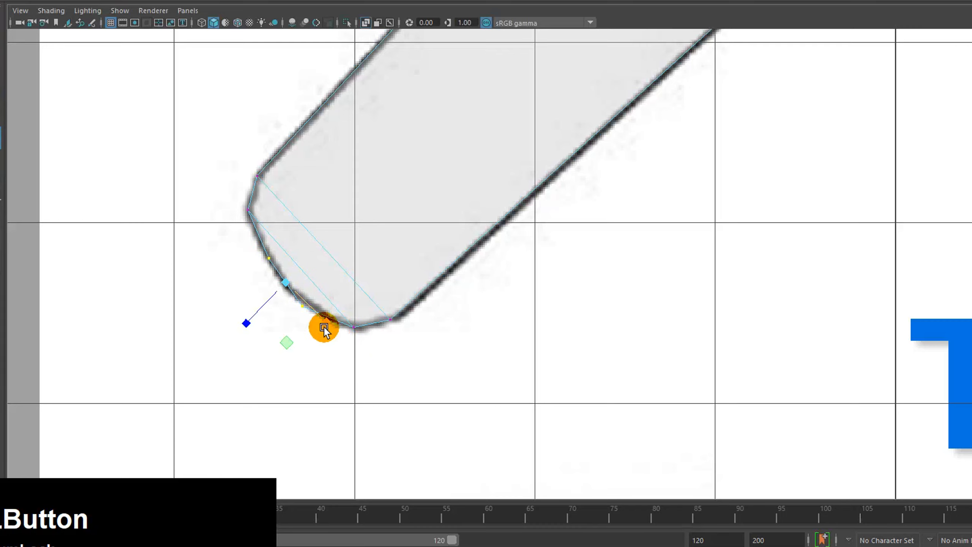
Nudge the lower tip vertices so the blade's rounded end follows the reference outline
{"action": "left_click", "coordinate": [302, 342]}
{"action": "left_click_drag", "start_coordinate": [292, 330], "coordinate": [314, 290]}
{"action": "key", "text": "v"}
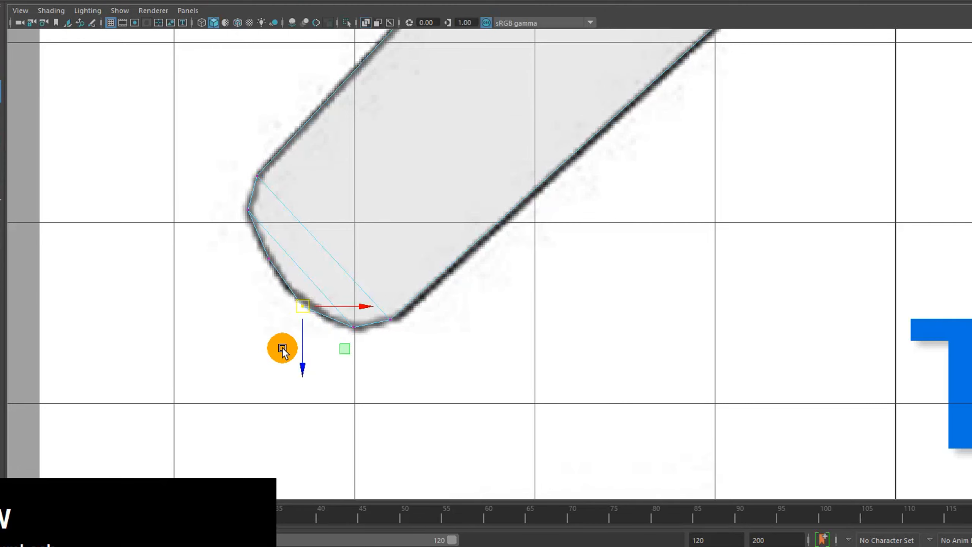
{"action": "scroll", "coordinate": [318, 322], "scroll_direction": "up", "scroll_amount": 2}
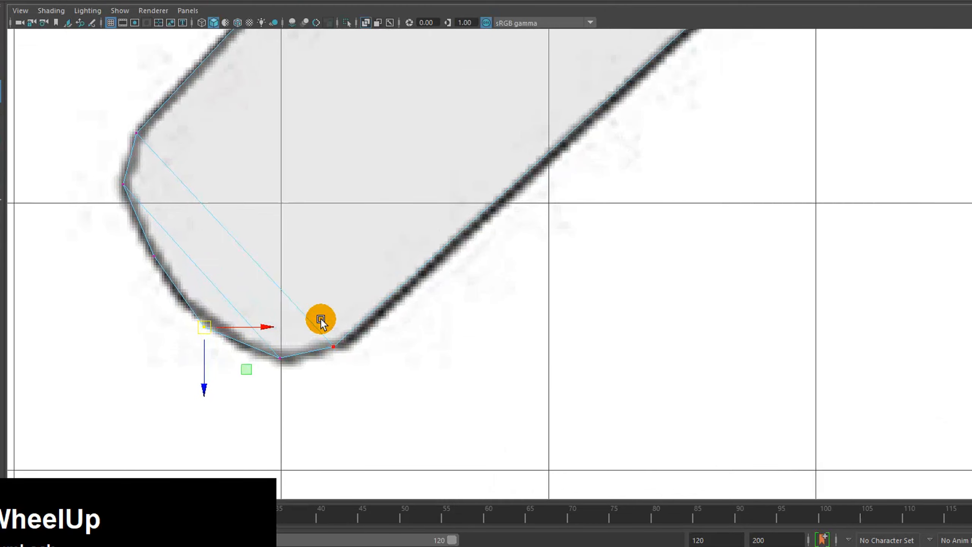
{"action": "left_click_drag", "start_coordinate": [210, 320], "coordinate": [203, 301]}
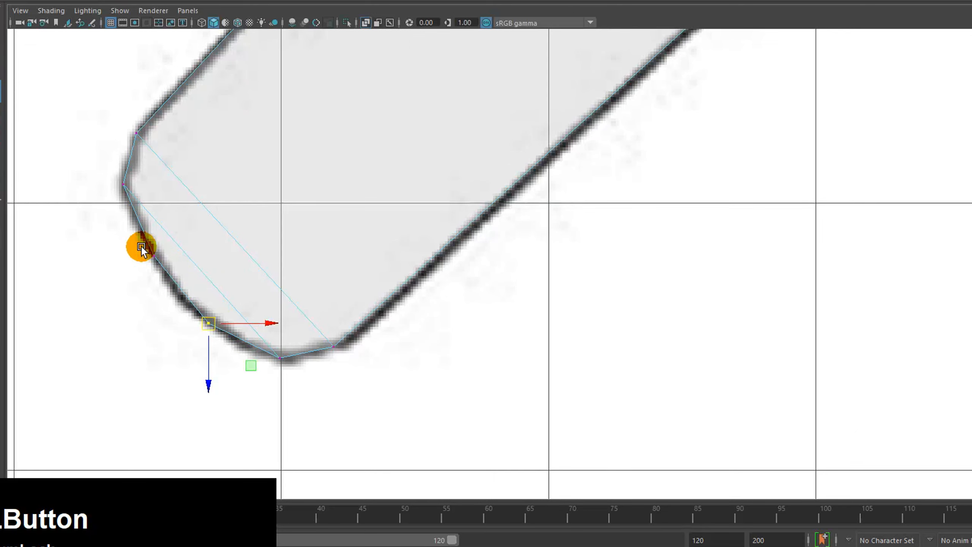
{"action": "left_click_drag", "start_coordinate": [140, 246], "coordinate": [229, 352]}
{"action": "left_click_drag", "start_coordinate": [216, 319], "coordinate": [206, 322]}
Return to object selection and darken the top-view reference image plane by lowering its Color Gain
{"action": "scroll", "coordinate": [636, 346], "scroll_direction": "down", "scroll_amount": 6}
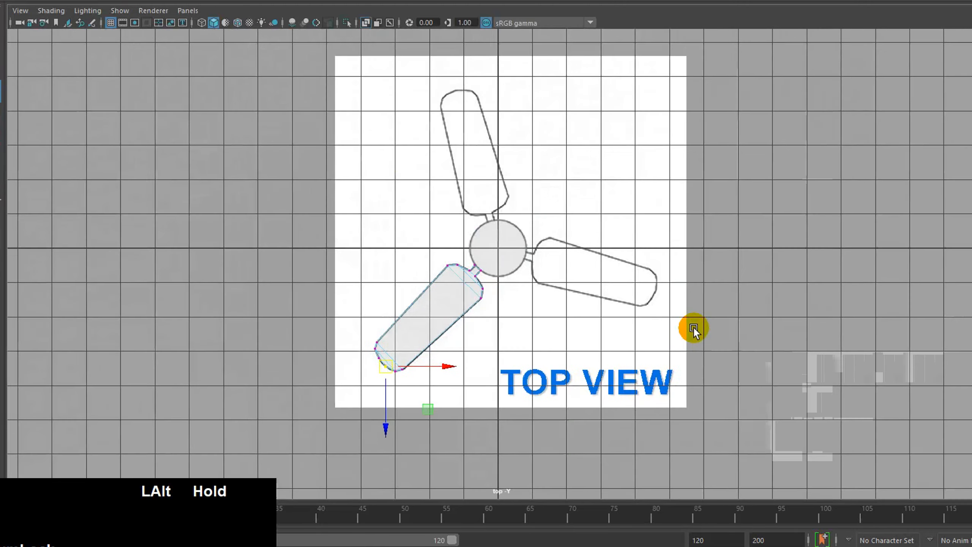
{"action": "middle_click_drag", "start_coordinate": [693, 327], "coordinate": [668, 351], "text": "alt"}
{"action": "left_click_drag", "start_coordinate": [610, 73], "coordinate": [763, 215]}
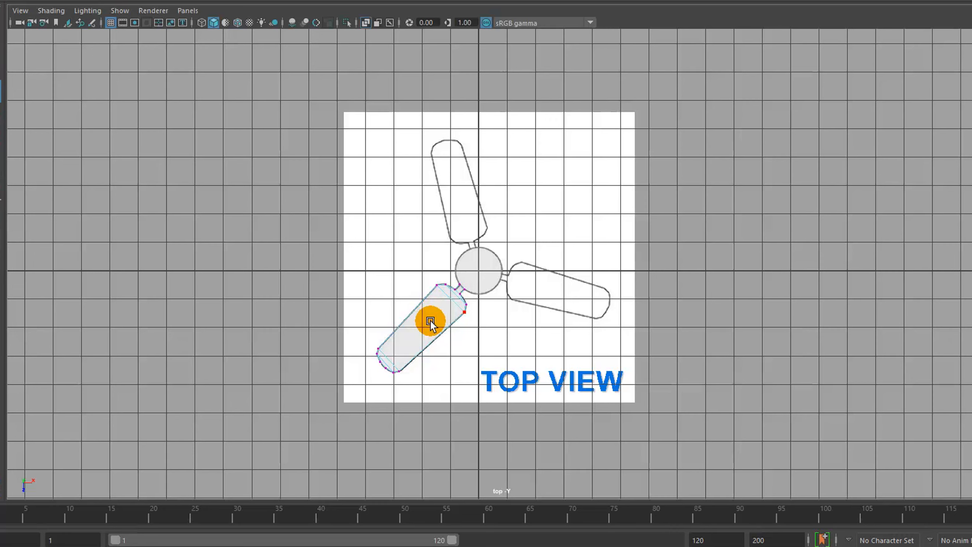
{"action": "key", "text": "F8"}
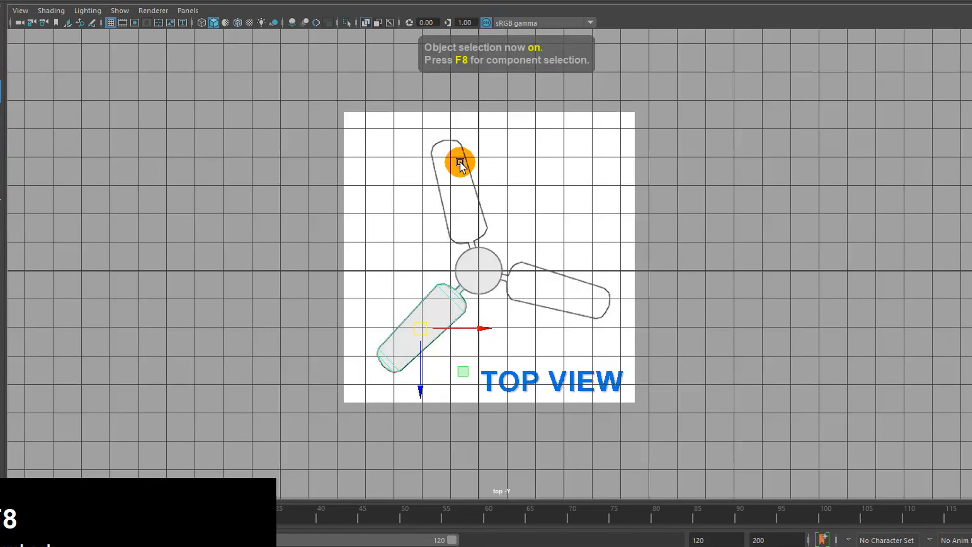
{"action": "left_click", "coordinate": [595, 161]}
{"action": "left_click", "coordinate": [610, 146]}
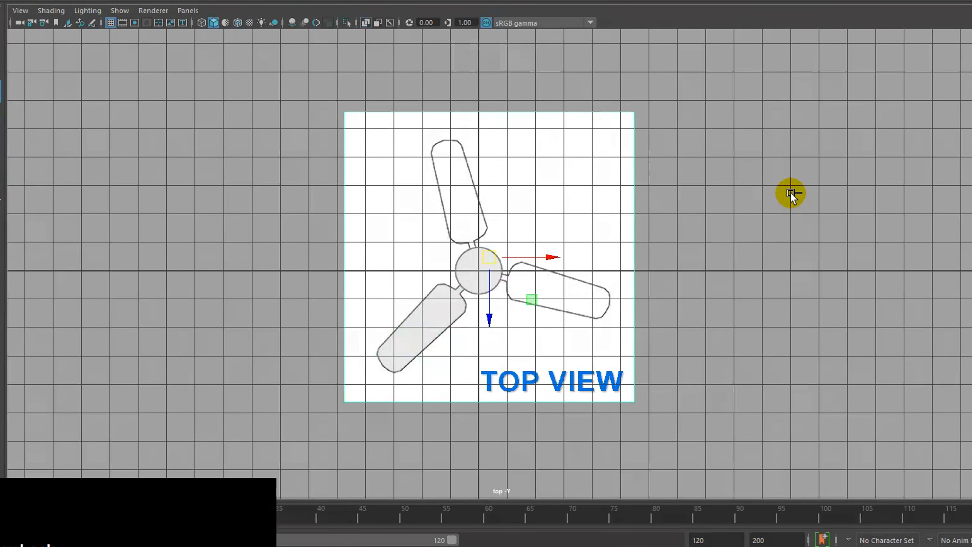
{"action": "key", "text": "ctrl+a"}
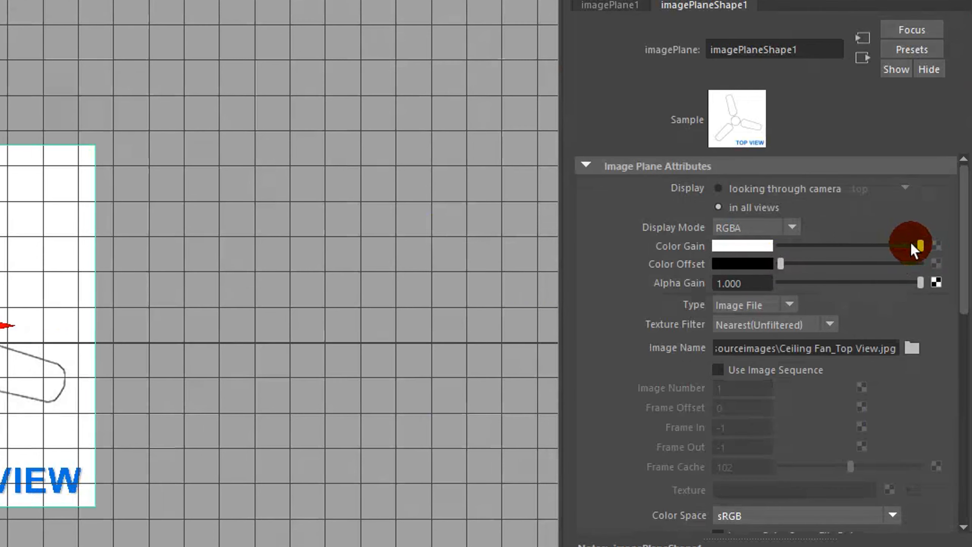
{"action": "left_click_drag", "start_coordinate": [924, 244], "coordinate": [878, 243]}
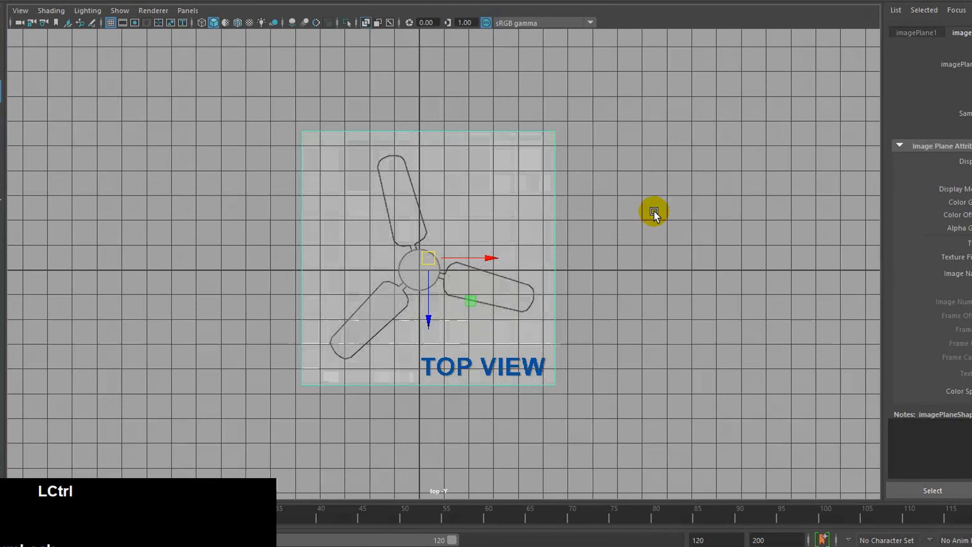
{"action": "key", "text": "ctrl+a"}
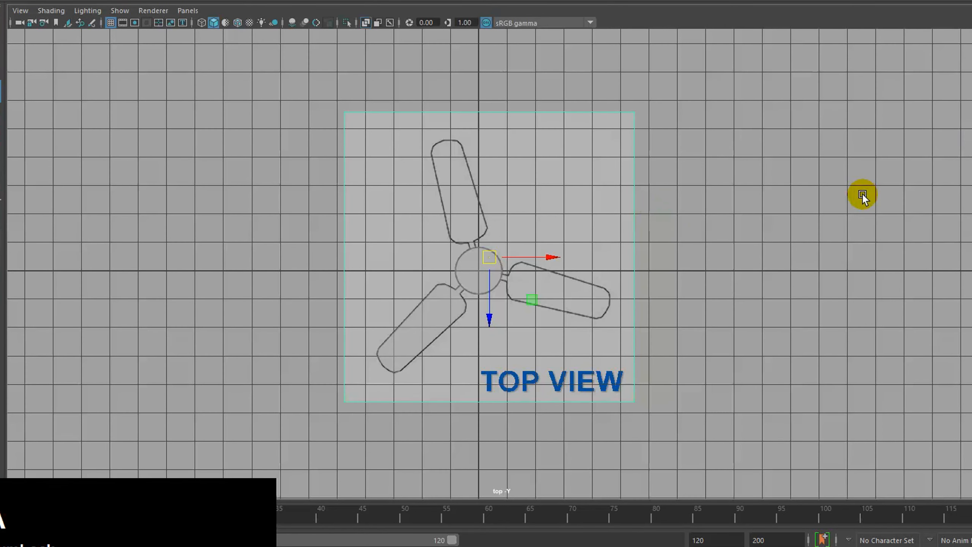
Select the blade in the perspective view and scale it down vertically into a thin slab
{"action": "key", "text": "space"}
{"action": "key", "text": "space"}
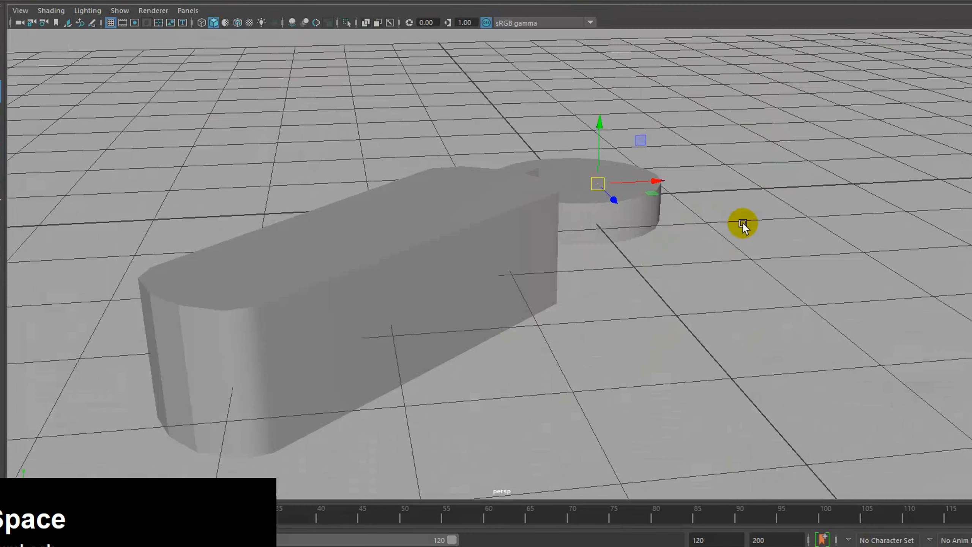
{"action": "left_click_drag", "start_coordinate": [715, 275], "coordinate": [455, 297], "text": "alt"}
{"action": "left_click", "coordinate": [455, 297]}
{"action": "key", "text": "r"}
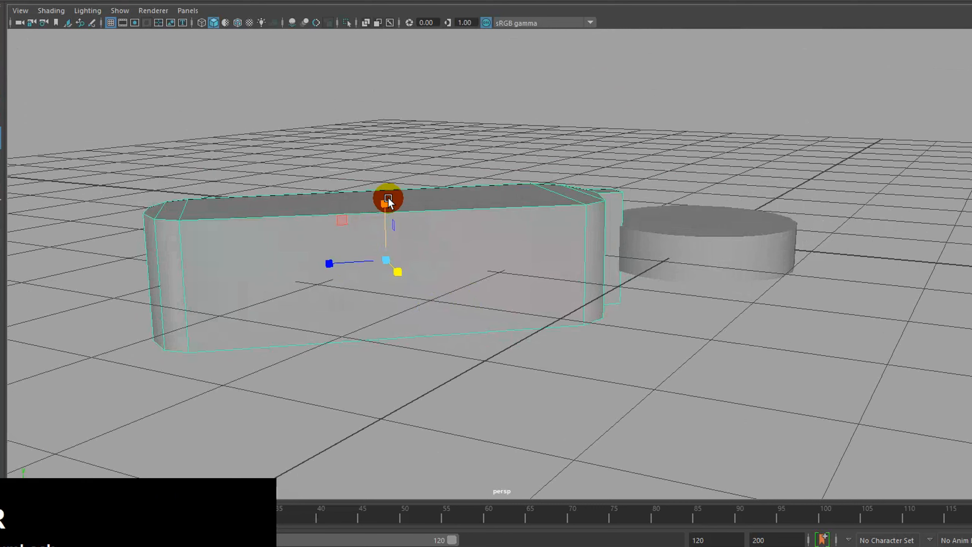
{"action": "left_click_drag", "start_coordinate": [384, 202], "coordinate": [395, 254]}
Examine the thinned blade against the top-view outline and up close in the perspective view
{"action": "key", "text": "space"}
{"action": "key", "text": "space"}
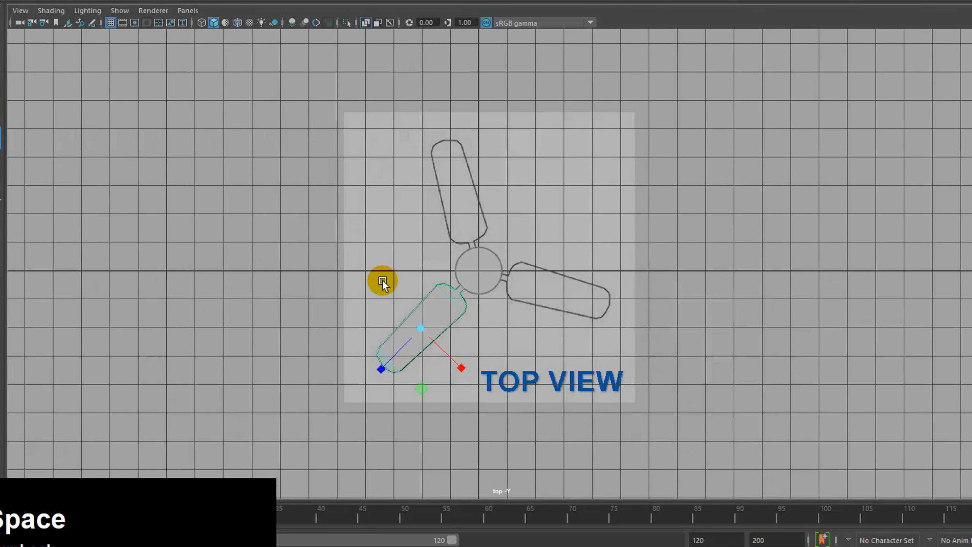
{"action": "right_click_drag", "start_coordinate": [382, 280], "coordinate": [779, 291], "text": "alt"}
{"action": "middle_click_drag", "start_coordinate": [536, 362], "coordinate": [568, 262], "text": "alt"}
{"action": "right_click_drag", "start_coordinate": [493, 300], "coordinate": [790, 284], "text": "alt"}
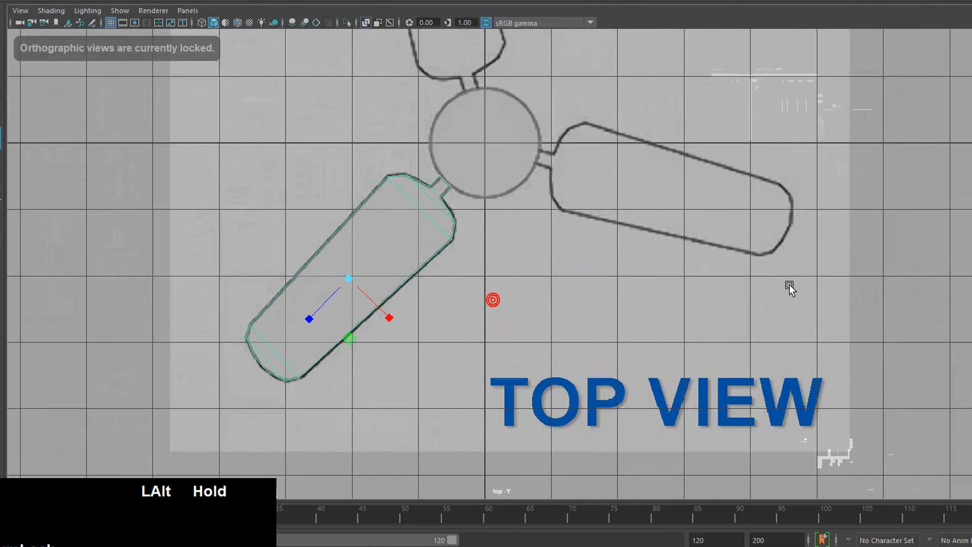
{"action": "right_click_drag", "start_coordinate": [509, 325], "coordinate": [654, 317], "text": "alt"}
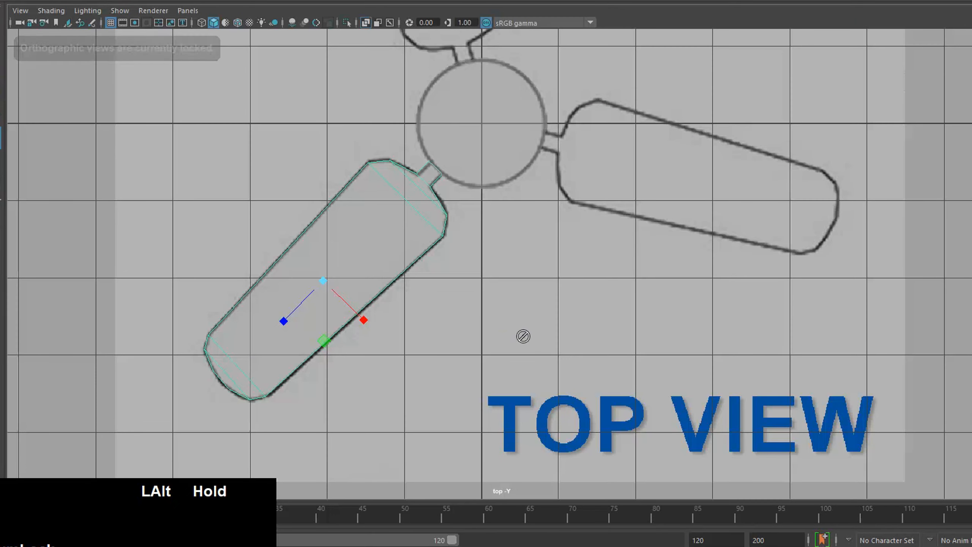
{"action": "key", "text": "space"}
{"action": "key", "text": "space"}
{"action": "mouse_move", "coordinate": [639, 266]}
{"action": "left_mouse_down", "text": "alt"}
{"action": "mouse_move", "coordinate": [651, 281]}
{"action": "mouse_move", "coordinate": [643, 284]}
{"action": "left_mouse_up", "text": "alt"}
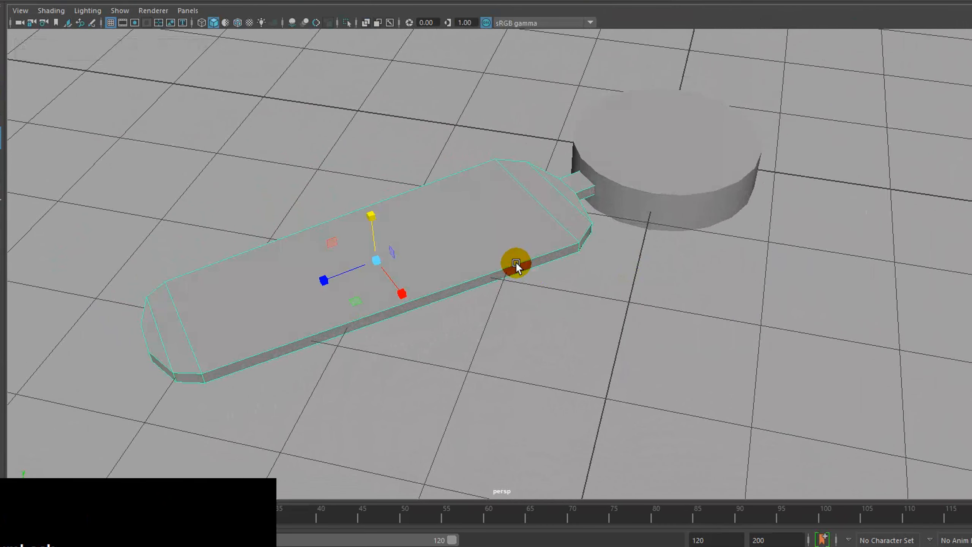
{"action": "right_click_drag", "start_coordinate": [506, 297], "coordinate": [750, 306], "text": "alt"}
{"action": "middle_click_drag", "start_coordinate": [584, 324], "coordinate": [664, 295], "text": "alt"}
{"action": "left_click_drag", "start_coordinate": [619, 301], "coordinate": [622, 301], "text": "alt"}
{"action": "mouse_move", "coordinate": [605, 243]}
{"action": "left_mouse_down", "text": "alt"}
{"action": "mouse_move", "coordinate": [618, 275]}
{"action": "mouse_move", "coordinate": [594, 235]}
{"action": "left_mouse_up", "text": "alt"}
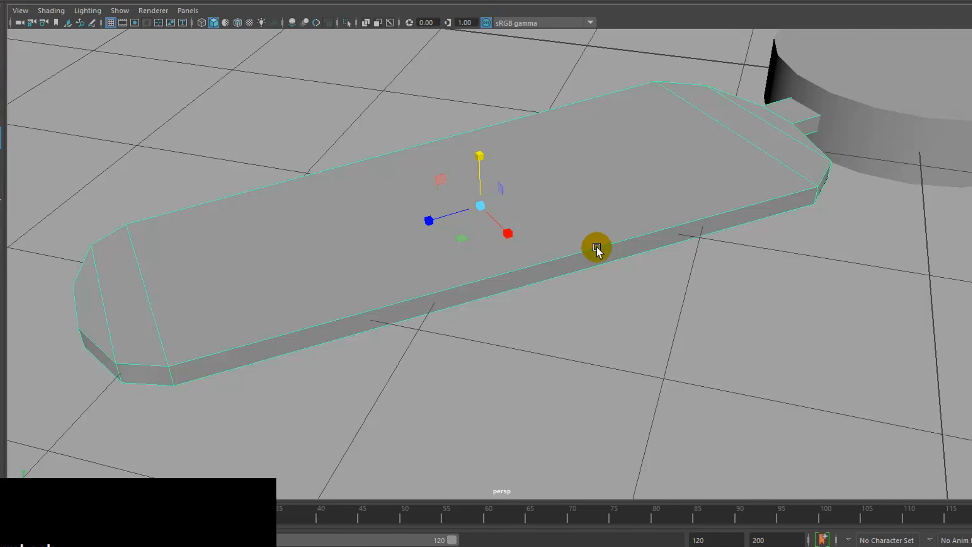
Select the edge loop around the blade's upper outline with edge selection and inspect it from several angles
{"action": "right_click_drag", "start_coordinate": [596, 246], "coordinate": [597, 194]}
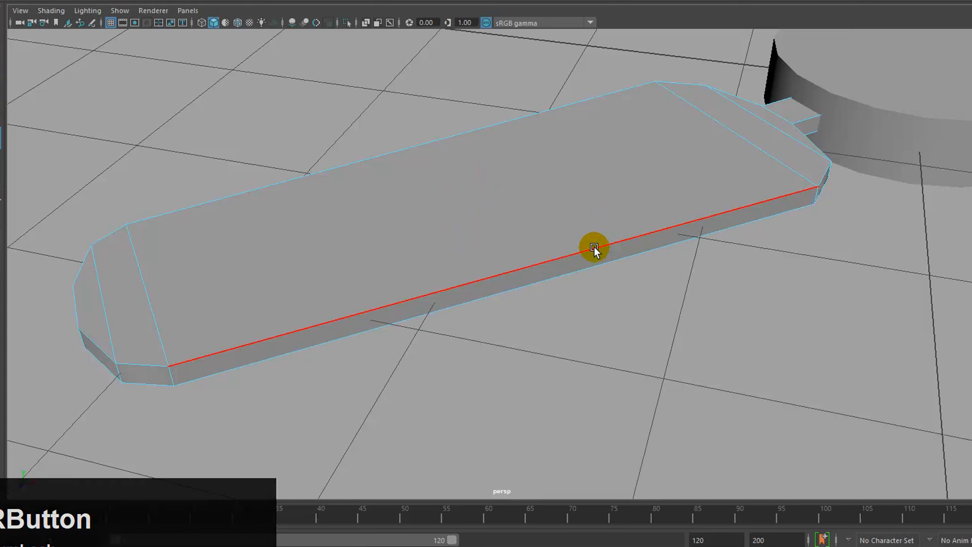
{"action": "left_click", "coordinate": [594, 246]}
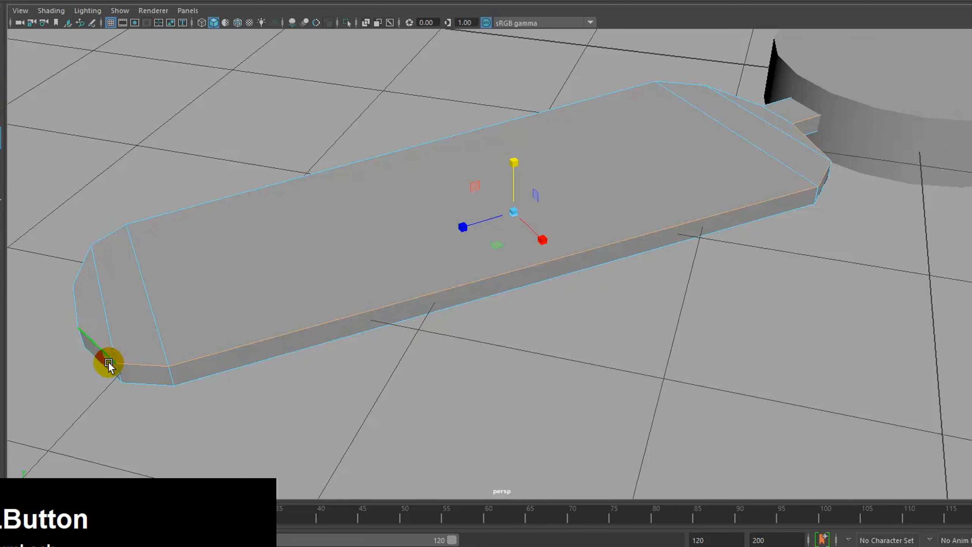
{"action": "left_click_drag", "start_coordinate": [808, 248], "coordinate": [758, 255], "text": "alt"}
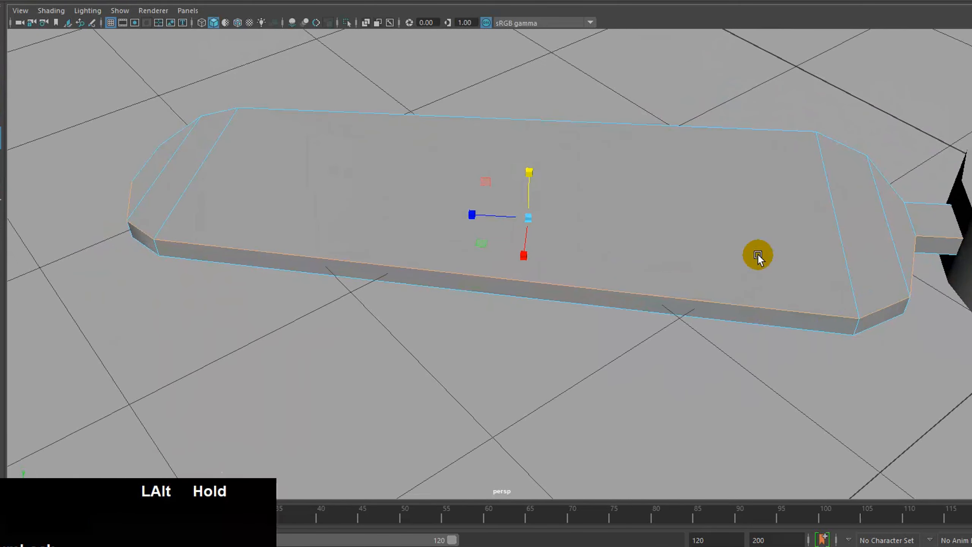
{"action": "left_click_drag", "start_coordinate": [875, 298], "coordinate": [830, 316], "text": "alt"}
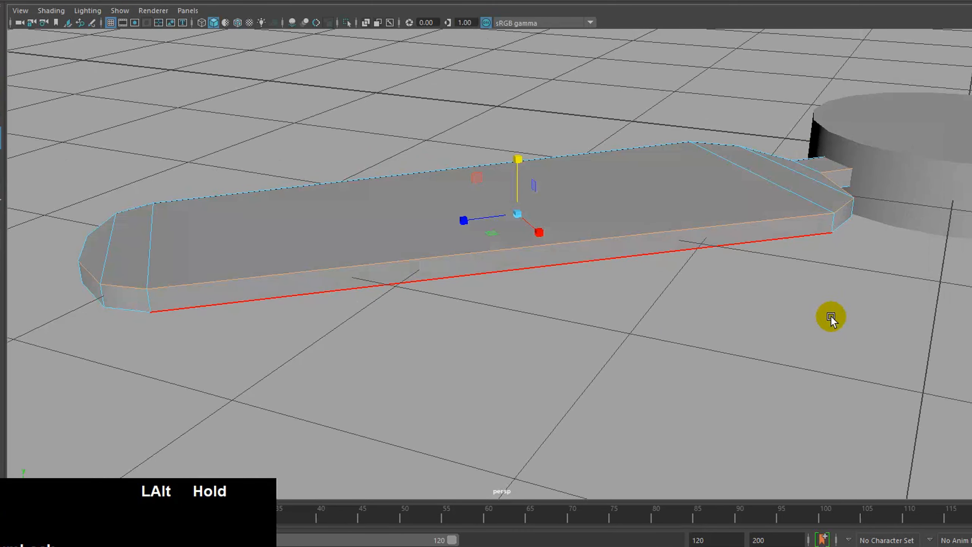
{"action": "left_click_drag", "start_coordinate": [551, 274], "coordinate": [256, 278], "text": "alt"}
Clear the edge selection and pick the blade's upper outline edges one by one, from the long side around both ends
{"action": "left_click", "coordinate": [352, 275]}
{"action": "left_click", "coordinate": [654, 264]}
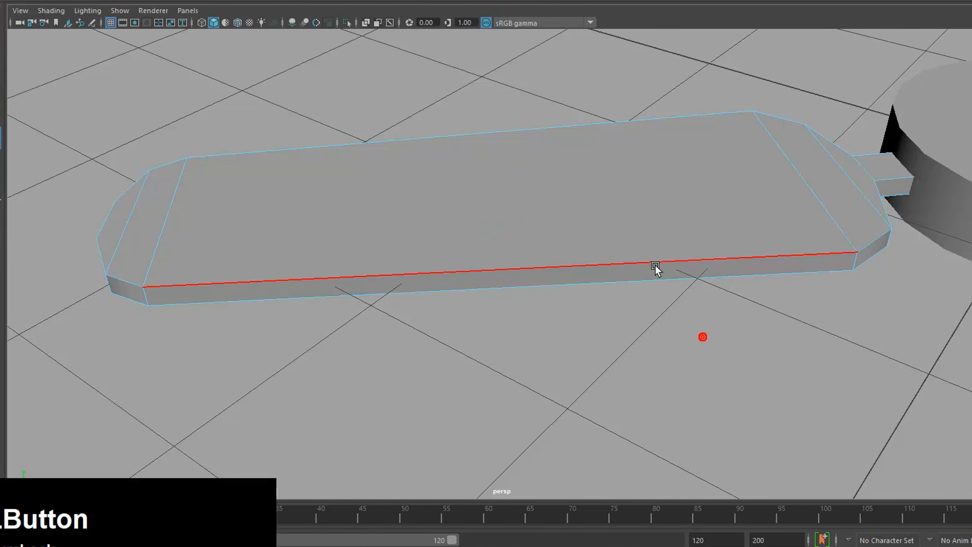
{"action": "key", "text": "shift"}
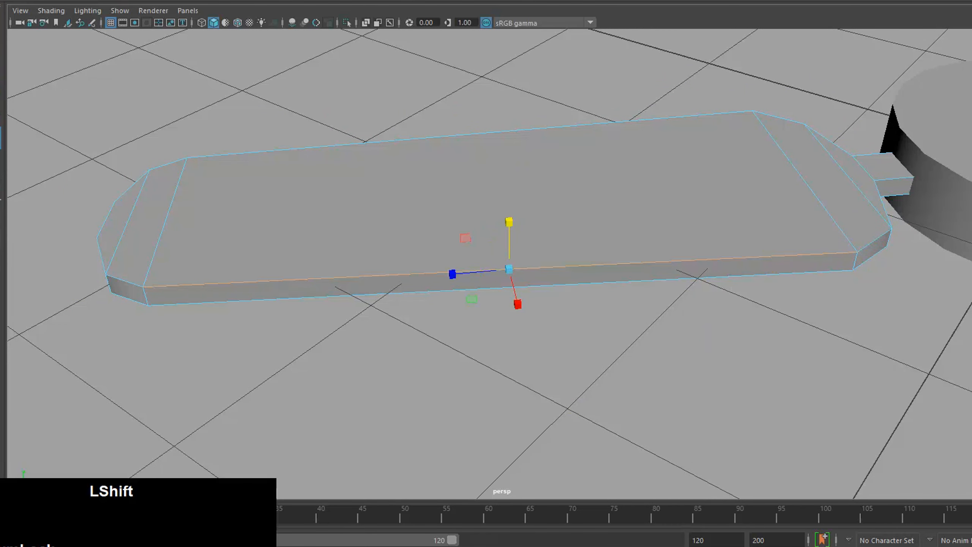
{"action": "left_click", "coordinate": [129, 278], "text": "shift"}
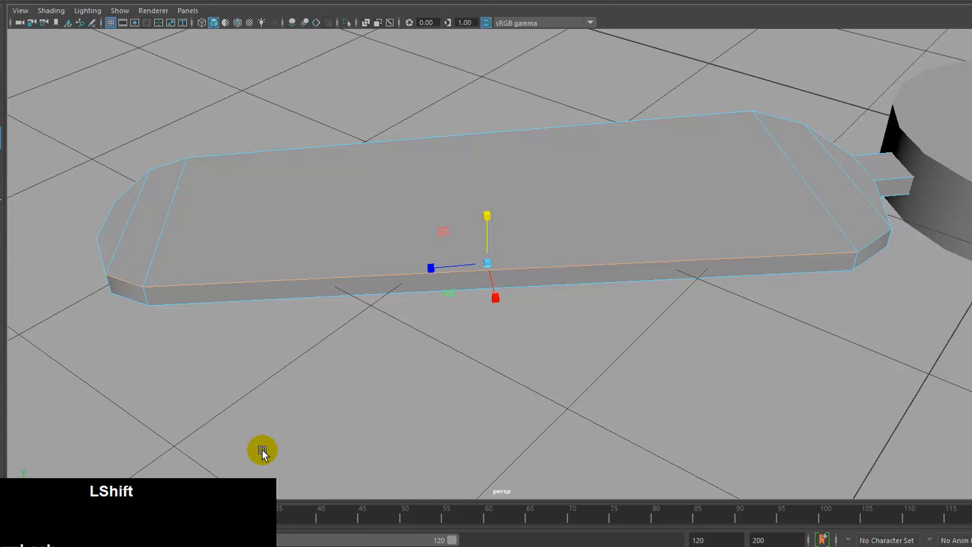
{"action": "left_click", "coordinate": [101, 254], "text": "shift"}
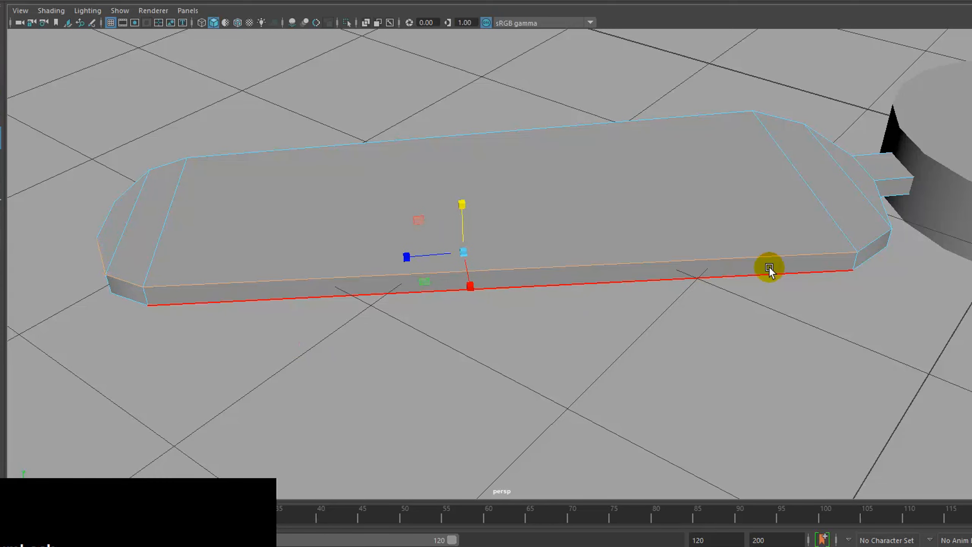
{"action": "left_click", "coordinate": [865, 239], "text": "shift"}
{"action": "left_click", "coordinate": [883, 205], "text": "shift"}
{"action": "left_click", "coordinate": [885, 178], "text": "shift"}
Replace the individually picked edges with the complete edge loop around the blade's top face
{"action": "left_click", "coordinate": [613, 324]}
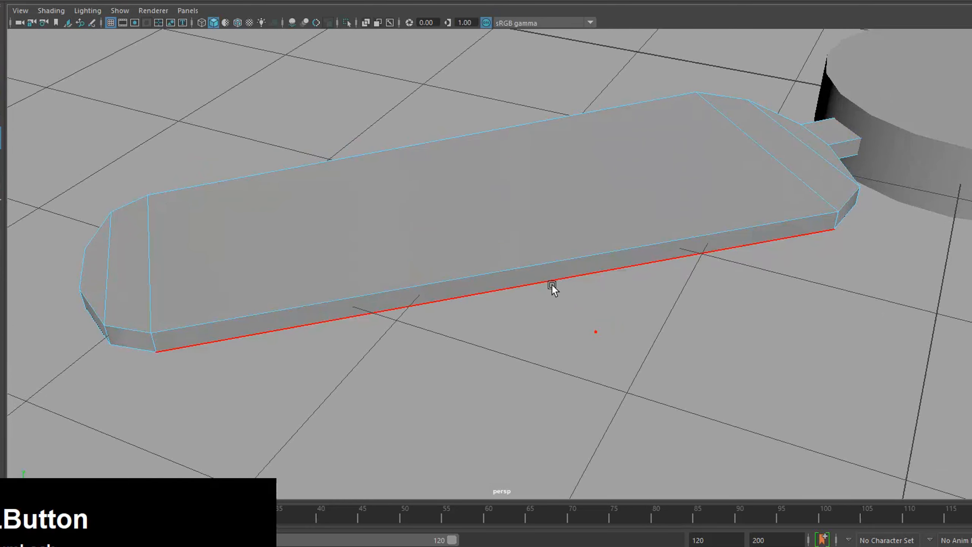
{"action": "double_click", "coordinate": [549, 260]}
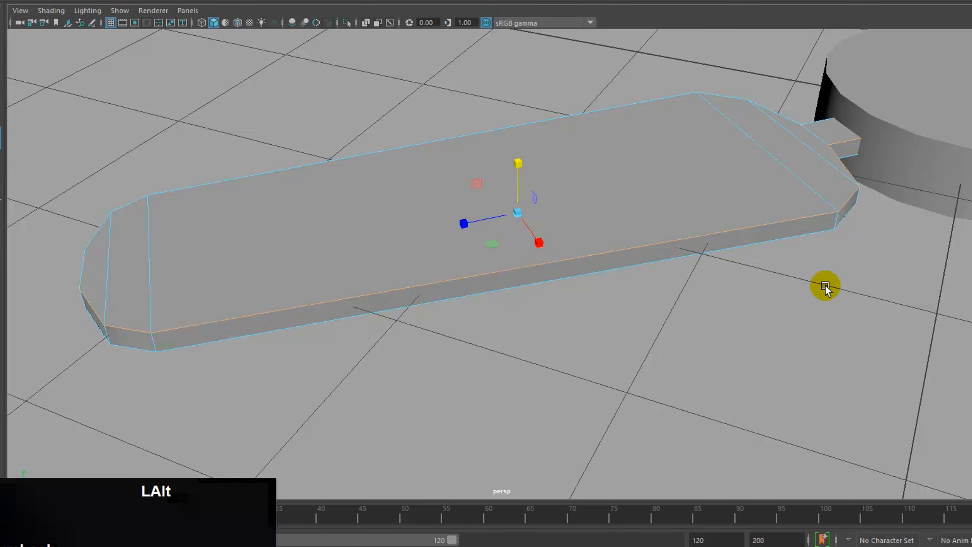
Try adding the remaining edges at the blade's outer end to the outline selection, undo the last pick and clear the selection
{"action": "left_click_drag", "start_coordinate": [827, 289], "coordinate": [712, 351], "text": "alt"}
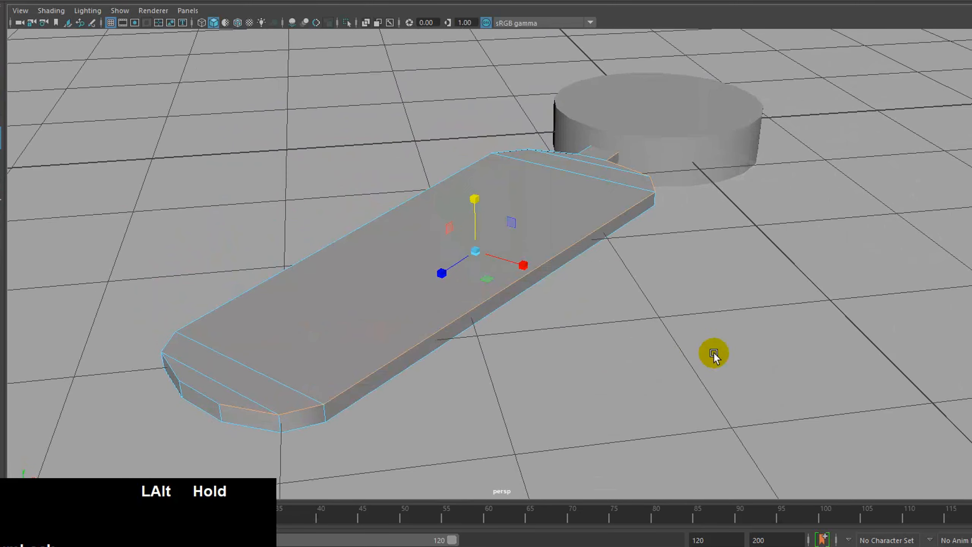
{"action": "left_click", "coordinate": [203, 394], "text": "shift"}
{"action": "left_click", "coordinate": [175, 371], "text": "shift"}
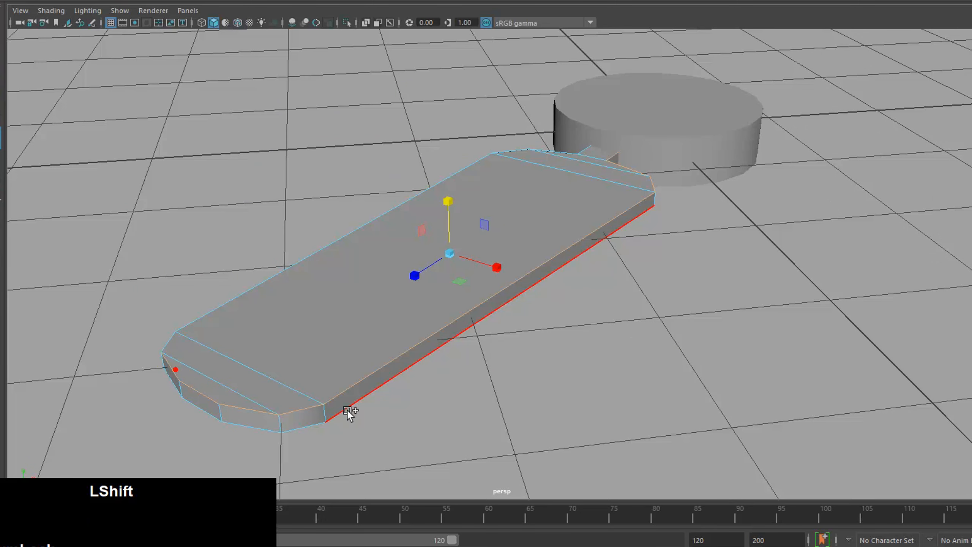
{"action": "left_click_drag", "start_coordinate": [432, 398], "coordinate": [344, 458], "text": "alt"}
{"action": "mouse_move", "coordinate": [365, 324]}
{"action": "left_mouse_down", "text": "alt"}
{"action": "mouse_move", "coordinate": [362, 339]}
{"action": "mouse_move", "coordinate": [375, 323]}
{"action": "left_mouse_up", "text": "alt"}
{"action": "key", "text": "z"}
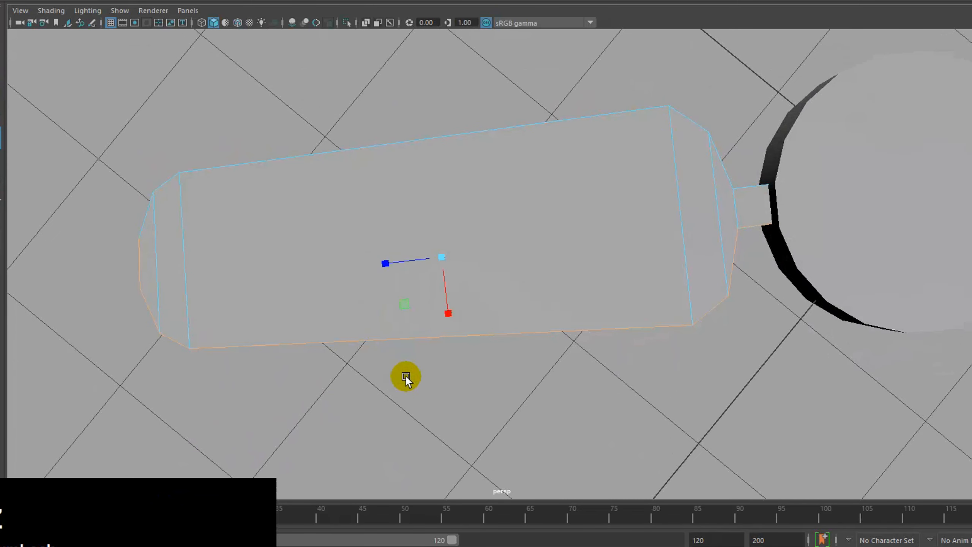
{"action": "left_click", "coordinate": [409, 378]}
Select the round hub and switch to wireframe display to examine where the blade's arm enters it
{"action": "mouse_move", "coordinate": [445, 399]}
{"action": "left_mouse_down", "text": "alt"}
{"action": "mouse_move", "coordinate": [454, 405]}
{"action": "mouse_move", "coordinate": [468, 356]}
{"action": "mouse_move", "coordinate": [455, 383]}
{"action": "left_mouse_up", "text": "alt"}
{"action": "left_click", "coordinate": [736, 216]}
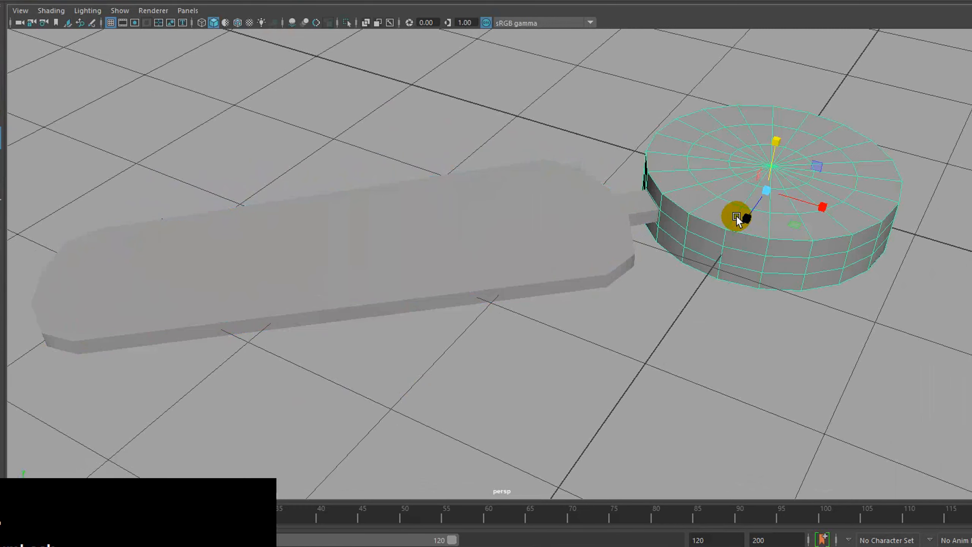
{"action": "key", "text": "4"}
{"action": "left_click_drag", "start_coordinate": [694, 246], "coordinate": [652, 314], "text": "alt"}
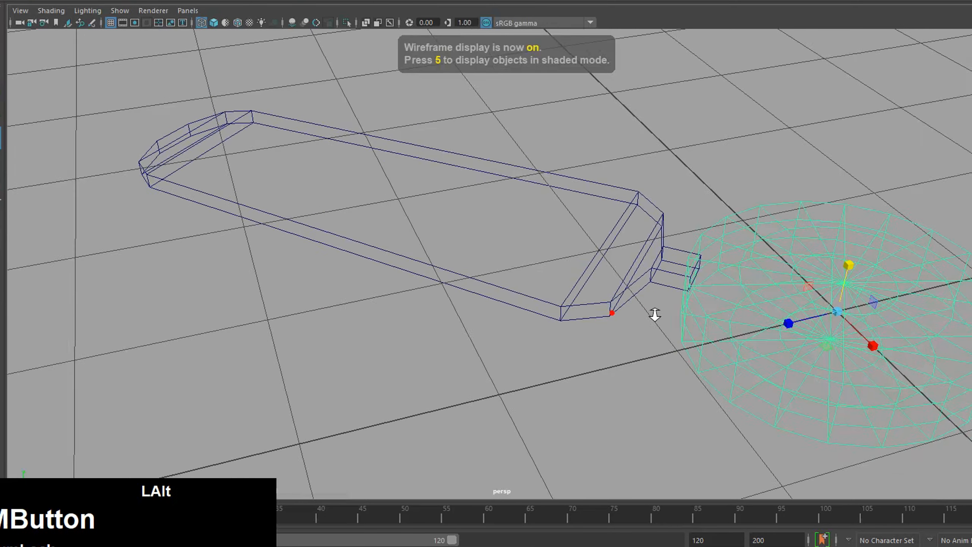
{"action": "right_click_drag", "start_coordinate": [653, 315], "coordinate": [905, 318], "text": "alt"}
{"action": "middle_click_drag", "start_coordinate": [775, 321], "coordinate": [474, 293], "text": "alt"}
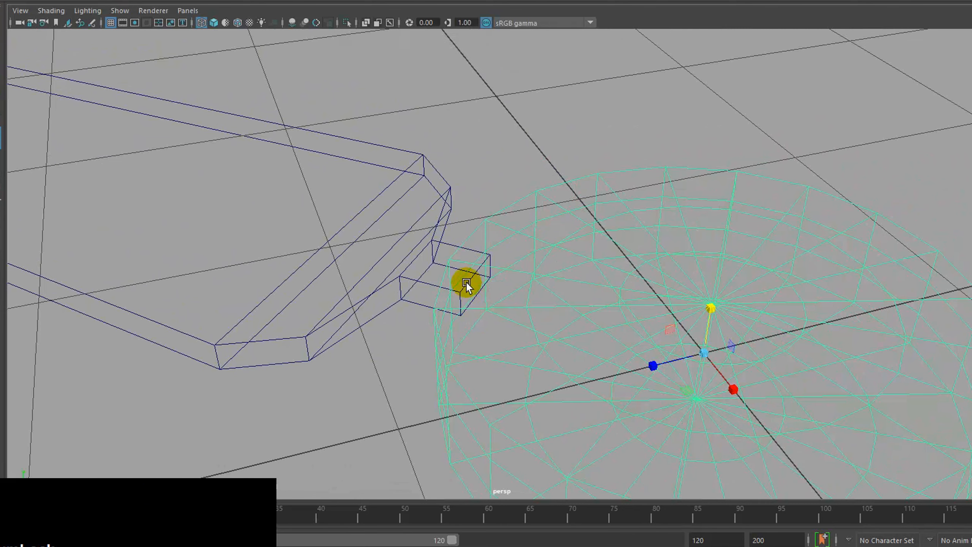
Delete the end face of the blade's connecting arm inside the hub, using face selection on the blade
{"action": "left_click", "coordinate": [373, 207]}
{"action": "left_click_drag", "start_coordinate": [380, 216], "coordinate": [381, 217]}
{"action": "left_click", "coordinate": [465, 294]}
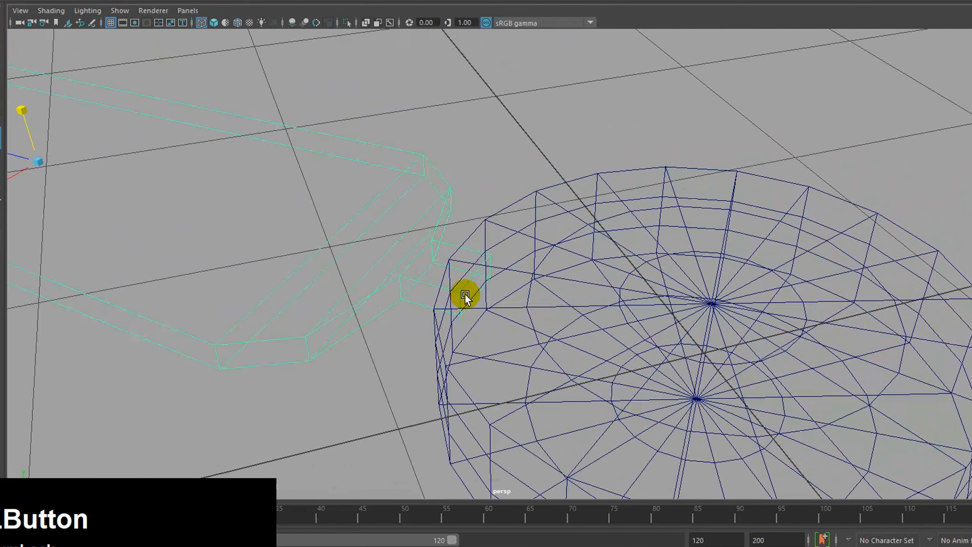
{"action": "right_click_drag", "start_coordinate": [474, 285], "coordinate": [471, 261]}
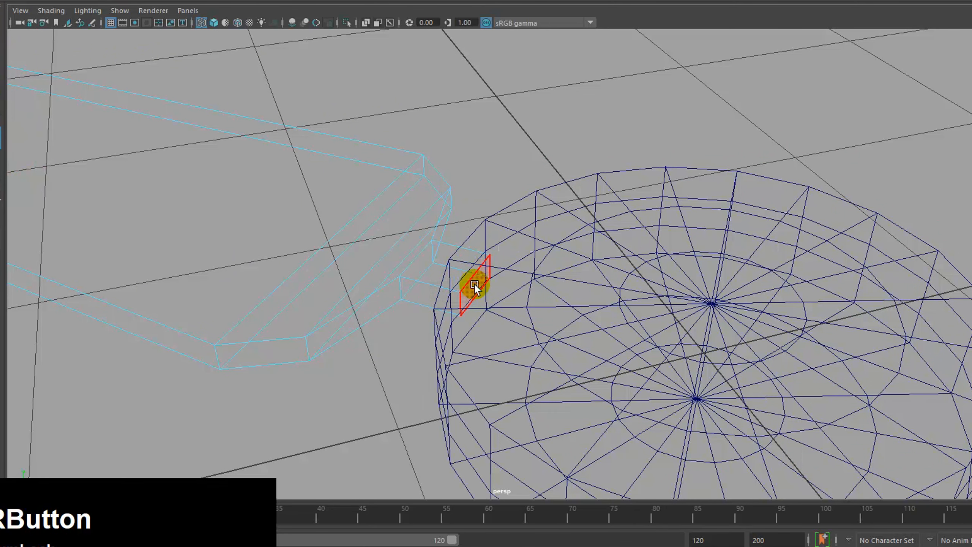
{"action": "left_click", "coordinate": [473, 284]}
{"action": "left_click", "coordinate": [590, 480]}
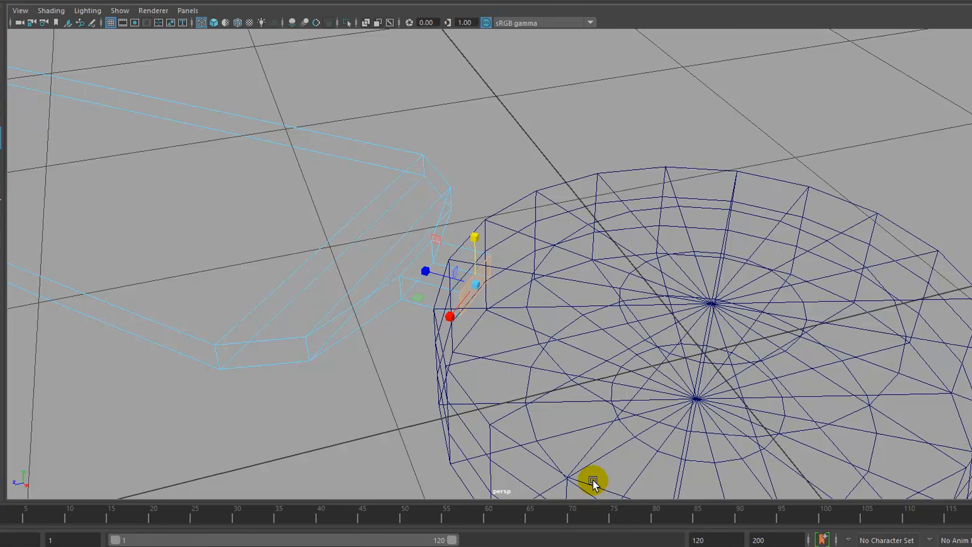
{"action": "key", "text": "Delete"}
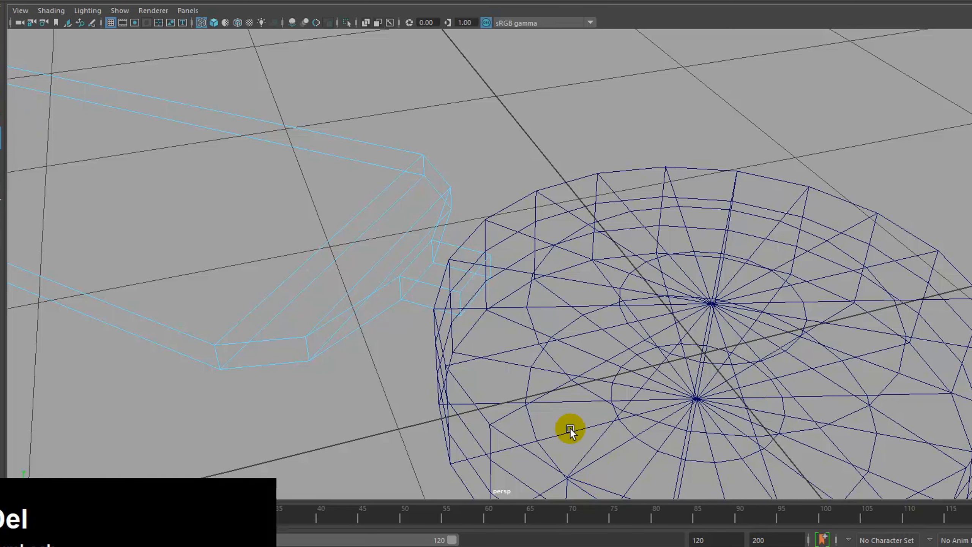
Check the blade's open arm end in wireframe with object and face selection, and leave the blade deselected in object selection
{"action": "key", "text": "F8"}
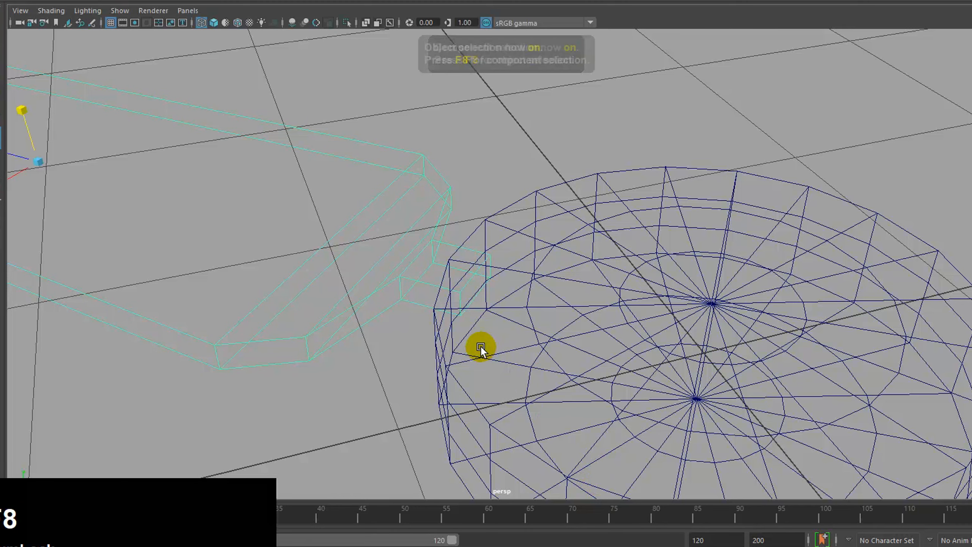
{"action": "scroll", "coordinate": [440, 317], "scroll_direction": "down", "scroll_amount": 5}
{"action": "left_click_drag", "start_coordinate": [435, 317], "coordinate": [436, 371], "text": "alt"}
{"action": "middle_click_drag", "start_coordinate": [534, 314], "coordinate": [637, 262], "text": "alt"}
{"action": "left_click_drag", "start_coordinate": [483, 370], "coordinate": [510, 360], "text": "alt"}
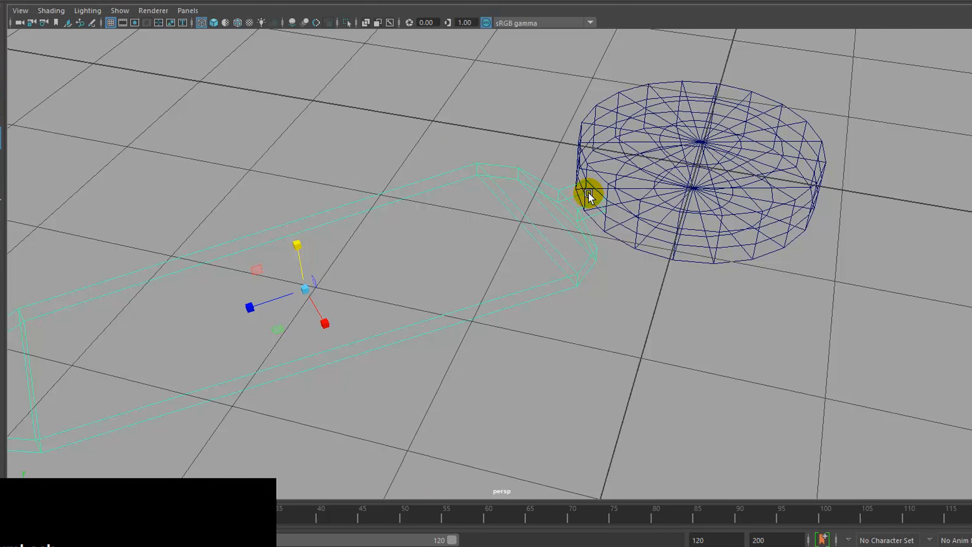
{"action": "middle_click_drag", "start_coordinate": [562, 255], "coordinate": [584, 293], "text": "alt"}
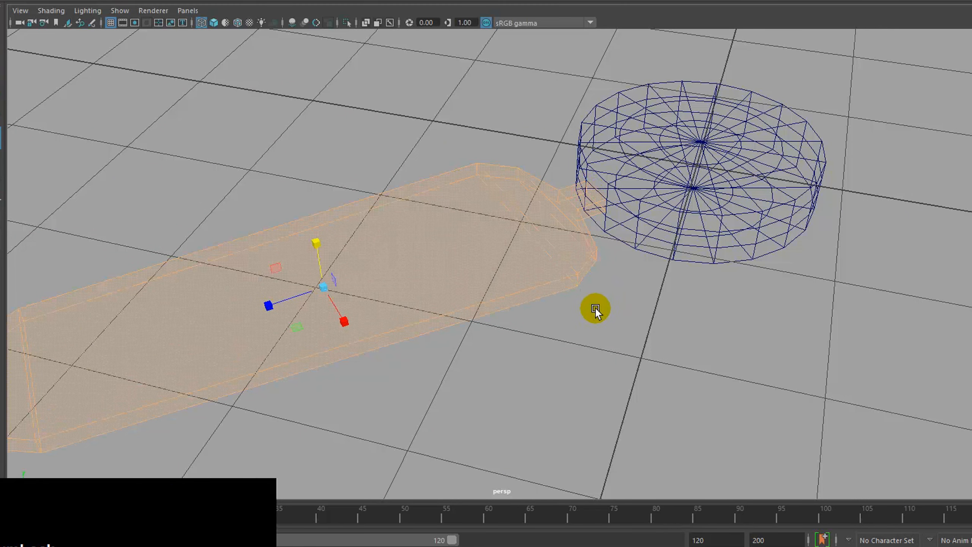
{"action": "key", "text": "F8"}
{"action": "left_click", "coordinate": [589, 311]}
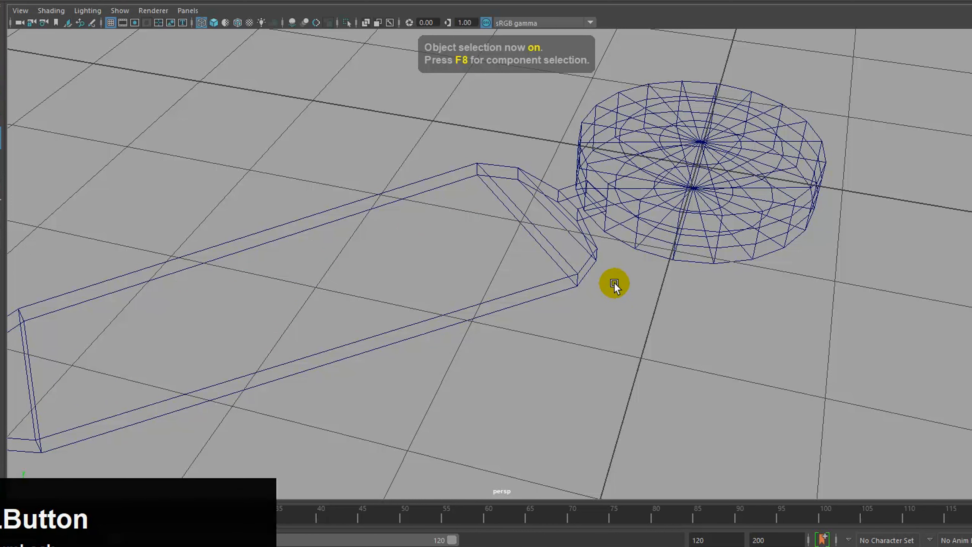
Return the perspective view to smooth shaded display with the blade and hub in view
{"action": "key", "text": "5"}
{"action": "mouse_move", "coordinate": [597, 304]}
{"action": "right_mouse_down", "text": "alt"}
{"action": "mouse_move", "coordinate": [590, 330]}
{"action": "mouse_move", "coordinate": [601, 317]}
{"action": "mouse_move", "coordinate": [582, 306]}
{"action": "mouse_move", "coordinate": [610, 316]}
{"action": "mouse_move", "coordinate": [489, 356]}
{"action": "right_mouse_up", "text": "alt"}
{"action": "left_click_drag", "start_coordinate": [489, 355], "coordinate": [489, 349], "text": "alt"}
{"action": "mouse_move", "coordinate": [489, 349]}
{"action": "middle_mouse_down", "text": "alt"}
{"action": "mouse_move", "coordinate": [500, 346]}
{"action": "mouse_move", "coordinate": [494, 332]}
{"action": "middle_mouse_up", "text": "alt"}
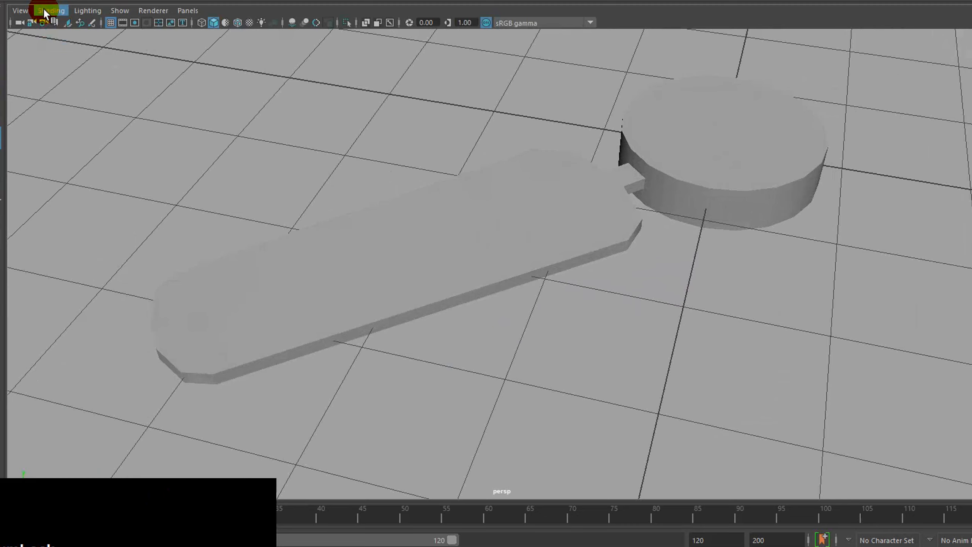
Use X-Ray shading to inspect the blade's arm inside the hub, select the blade and turn X-Ray off again
{"action": "left_click", "coordinate": [43, 11]}
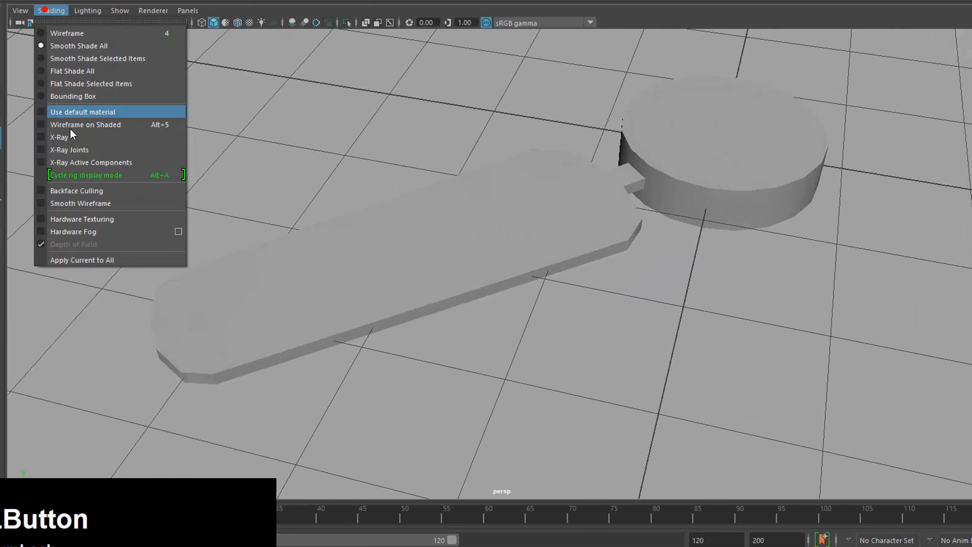
{"action": "left_click", "coordinate": [65, 146]}
{"action": "left_click_drag", "start_coordinate": [495, 297], "coordinate": [341, 276], "text": "alt"}
{"action": "left_click_drag", "start_coordinate": [513, 274], "coordinate": [681, 290], "text": "alt"}
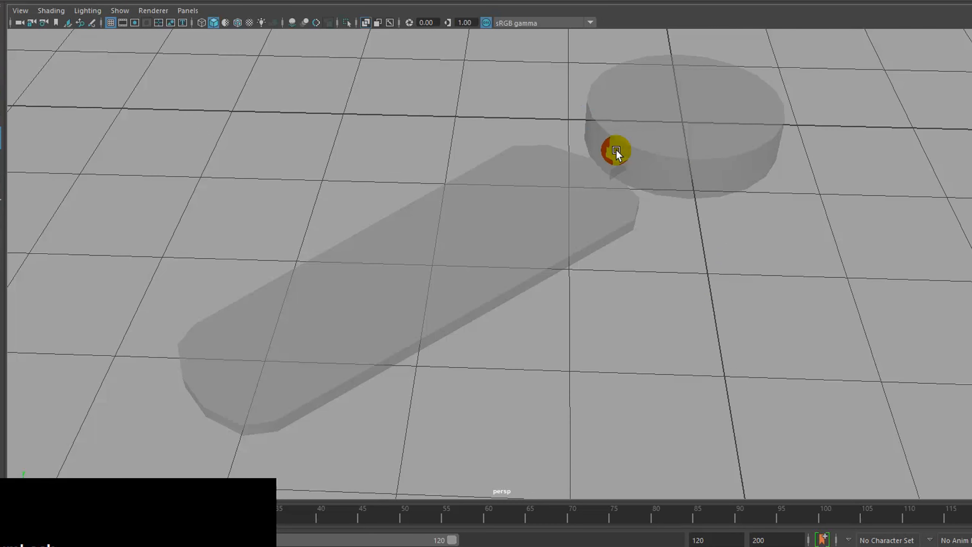
{"action": "left_click_drag", "start_coordinate": [615, 157], "coordinate": [548, 314], "text": "alt"}
{"action": "left_click", "coordinate": [481, 257]}
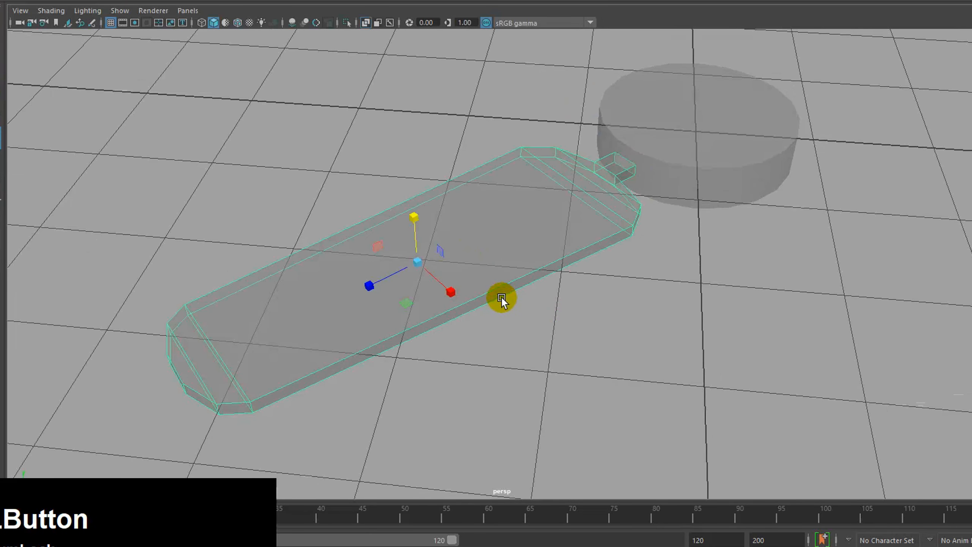
{"action": "left_click", "coordinate": [20, 11]}
{"action": "left_click", "coordinate": [51, 10]}
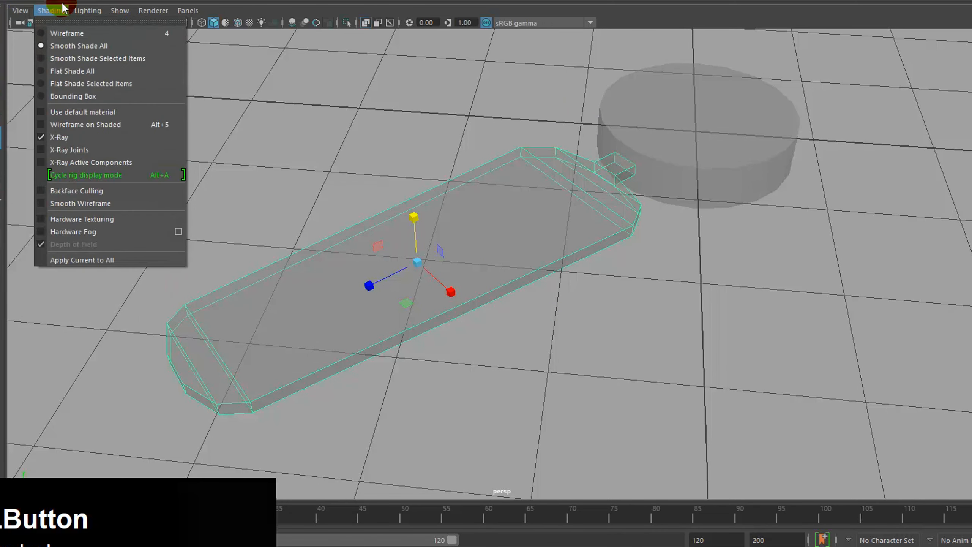
{"action": "left_click", "coordinate": [62, 145]}
Switch the blade to edge selection and select all edges around its top face outline, including the arm
{"action": "right_click_drag", "start_coordinate": [391, 237], "coordinate": [508, 188], "text": "alt"}
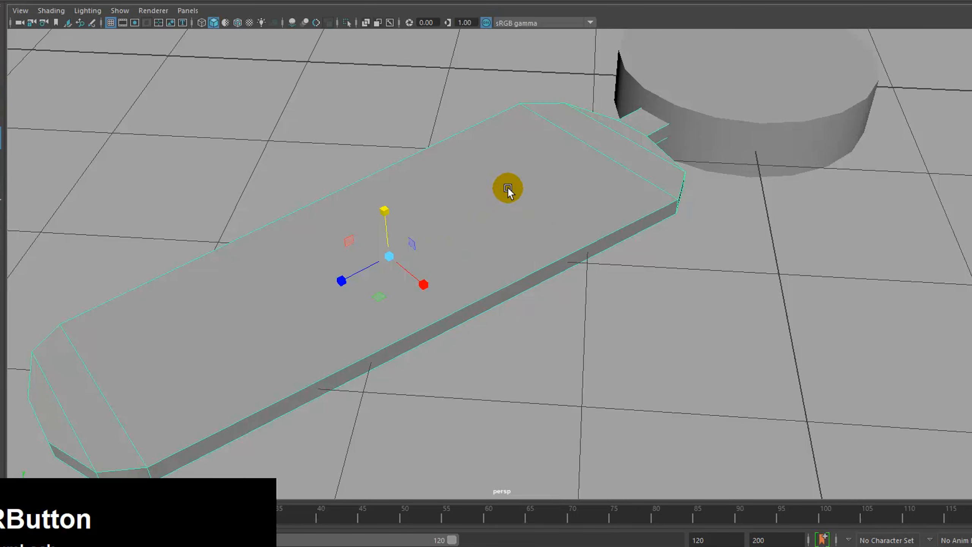
{"action": "left_click", "coordinate": [505, 282]}
{"action": "mouse_move", "coordinate": [631, 325]}
{"action": "left_mouse_down", "text": "alt"}
{"action": "mouse_move", "coordinate": [587, 311]}
{"action": "mouse_move", "coordinate": [586, 291]}
{"action": "mouse_move", "coordinate": [629, 301]}
{"action": "mouse_move", "coordinate": [623, 319]}
{"action": "left_mouse_up", "text": "alt"}
{"action": "left_click", "coordinate": [387, 172], "text": "shift"}
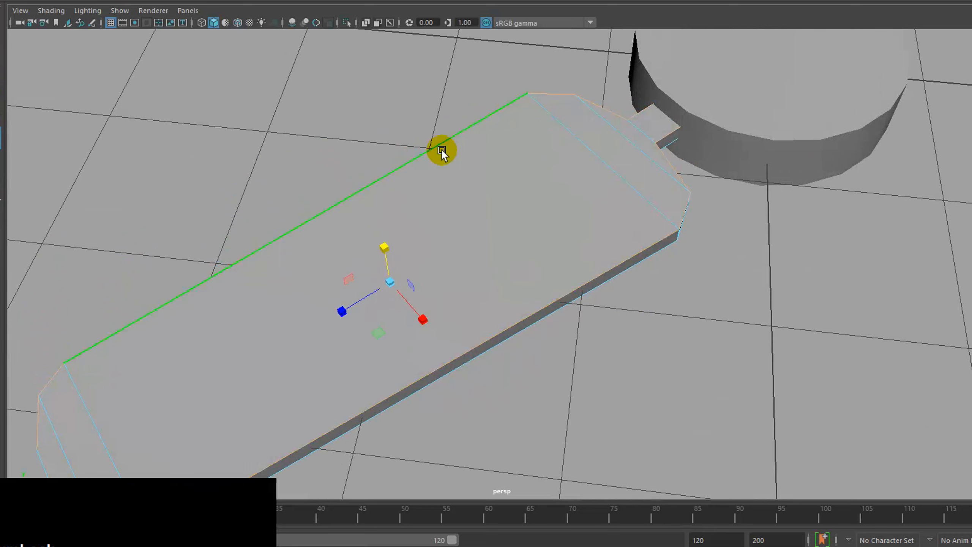
{"action": "middle_click_drag", "start_coordinate": [469, 324], "coordinate": [562, 212], "text": "alt"}
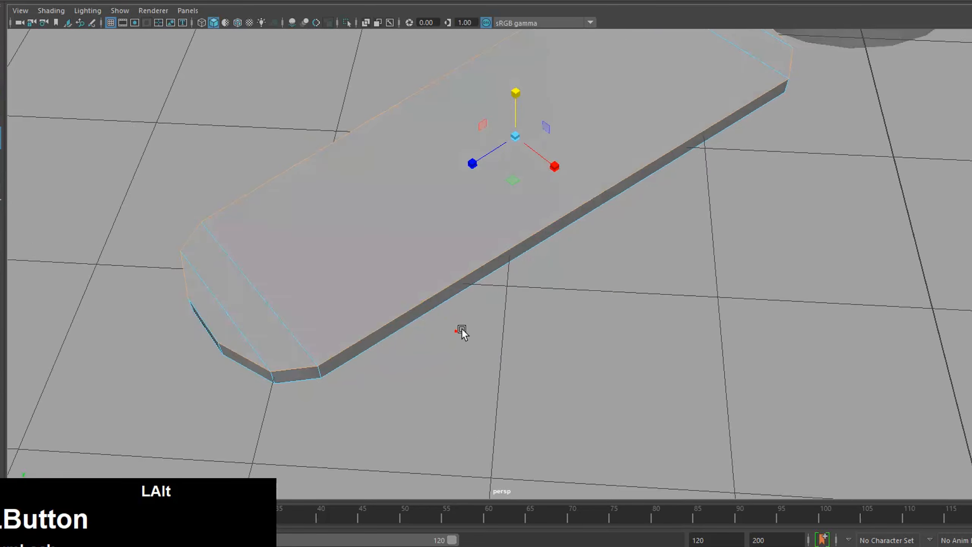
{"action": "left_click_drag", "start_coordinate": [453, 335], "coordinate": [406, 308], "text": "alt"}
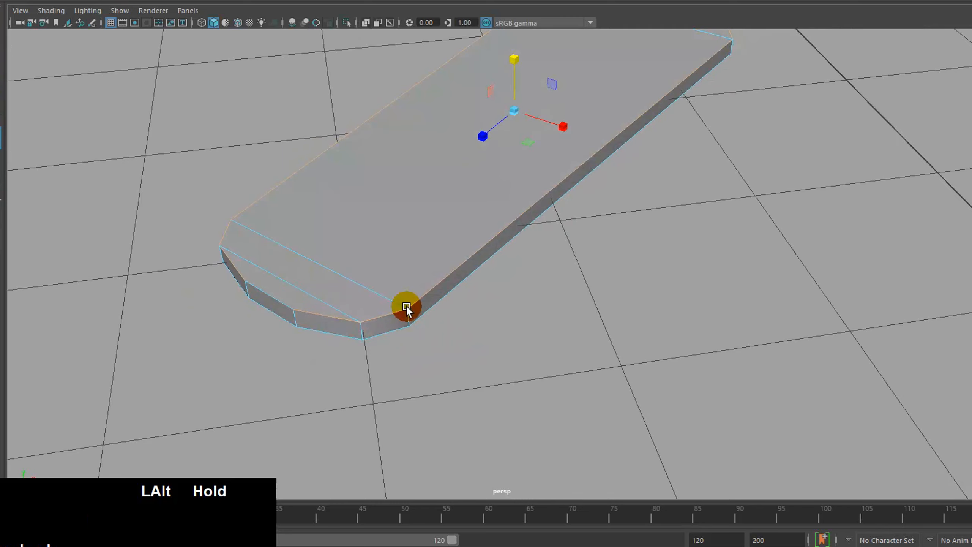
Add the blade's lower outline edges to the selection, around the outer end and along both long sides
{"action": "left_click", "coordinate": [258, 292], "text": "shift"}
{"action": "left_click_drag", "start_coordinate": [336, 354], "coordinate": [401, 370], "text": "alt"}
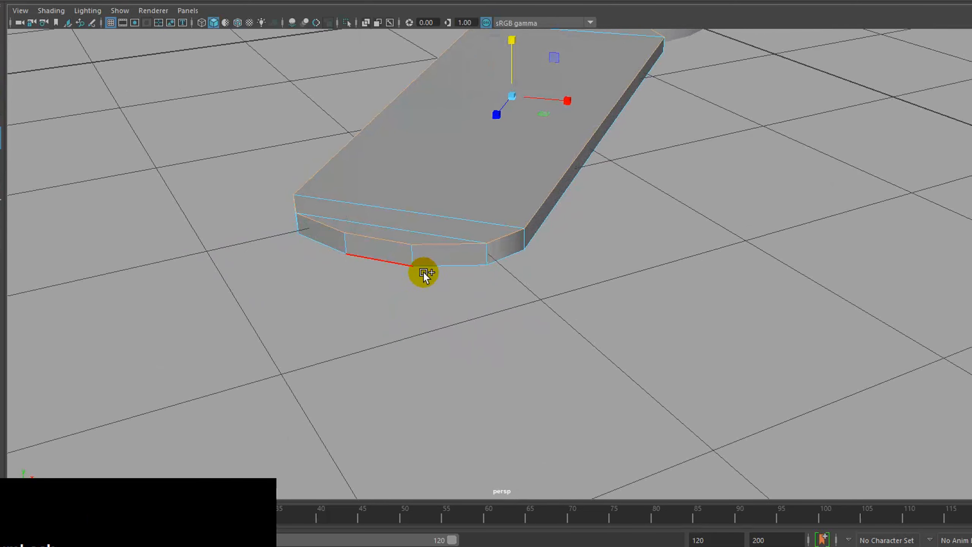
{"action": "left_click", "coordinate": [532, 240], "text": "shift"}
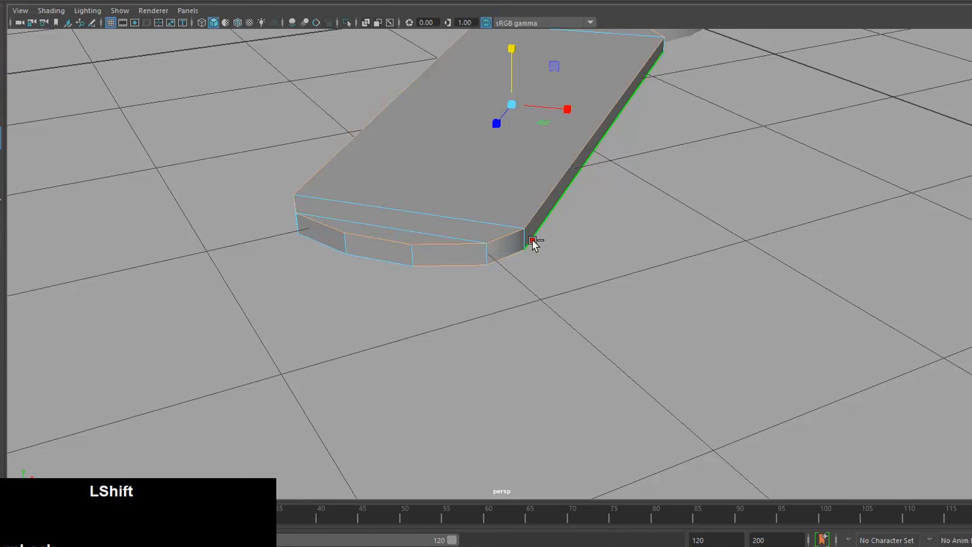
{"action": "left_click_drag", "start_coordinate": [533, 240], "coordinate": [711, 287], "text": "alt"}
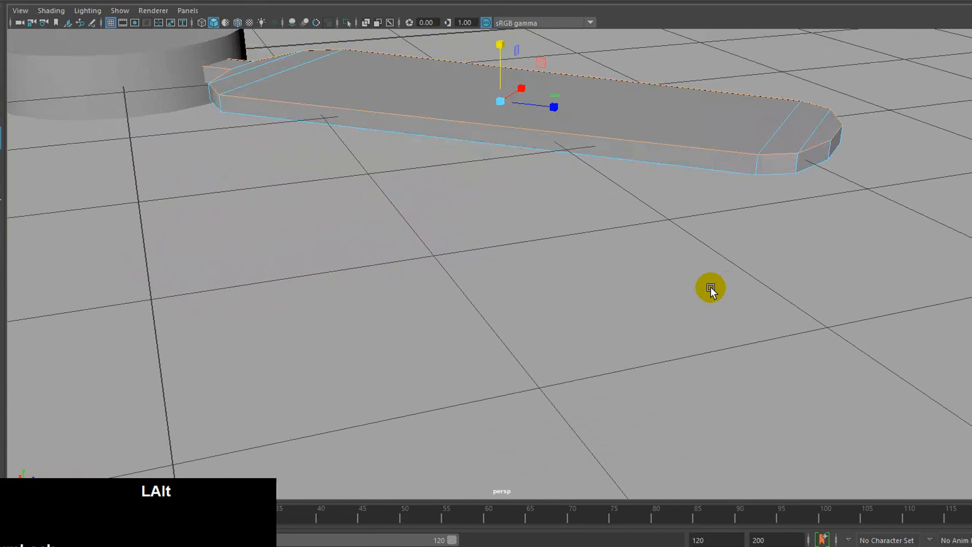
{"action": "left_click", "coordinate": [584, 152], "text": "shift"}
{"action": "left_click_drag", "start_coordinate": [343, 137], "coordinate": [509, 198], "text": "alt"}
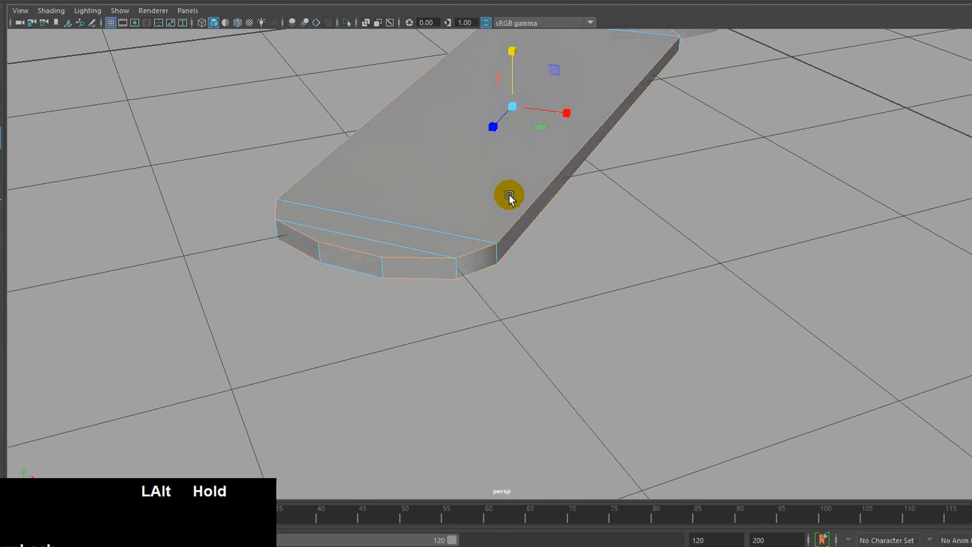
{"action": "left_click", "coordinate": [349, 268], "text": "shift"}
{"action": "left_click_drag", "start_coordinate": [564, 265], "coordinate": [516, 271], "text": "alt"}
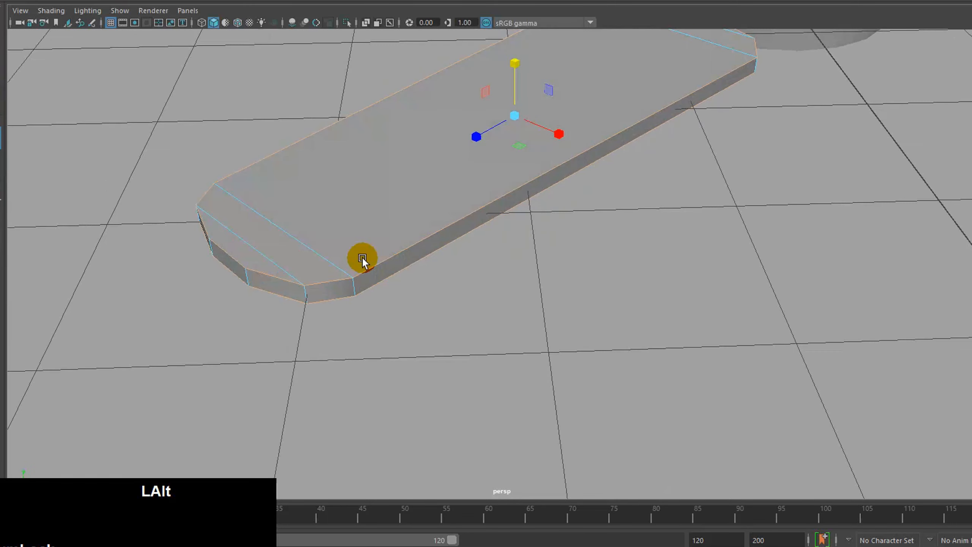
{"action": "left_click", "coordinate": [358, 274], "text": "shift"}
Bevel the selected upper and lower outline edges of the blade and inspect the beveled rim up close
{"action": "left_click_drag", "start_coordinate": [744, 174], "coordinate": [653, 249], "text": "alt"}
{"action": "middle_click_drag", "start_coordinate": [654, 250], "coordinate": [627, 262], "text": "alt"}
{"action": "right_click_drag", "start_coordinate": [627, 262], "coordinate": [527, 281], "text": "alt"}
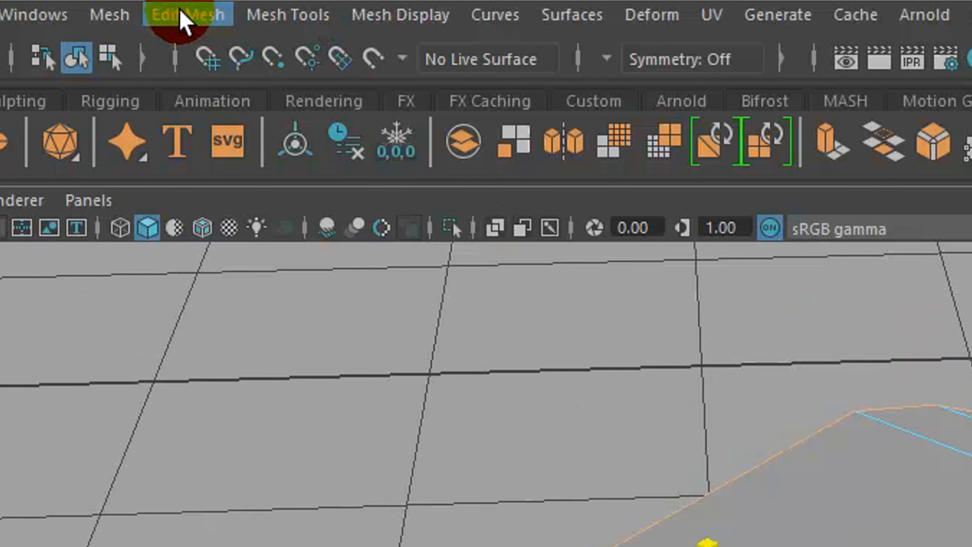
{"action": "left_click", "coordinate": [189, 8]}
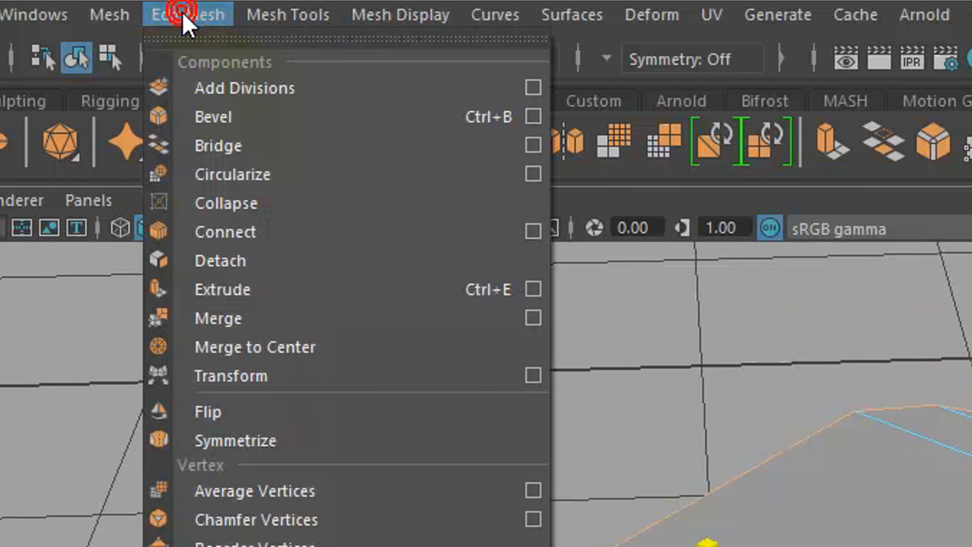
{"action": "left_click", "coordinate": [203, 120]}
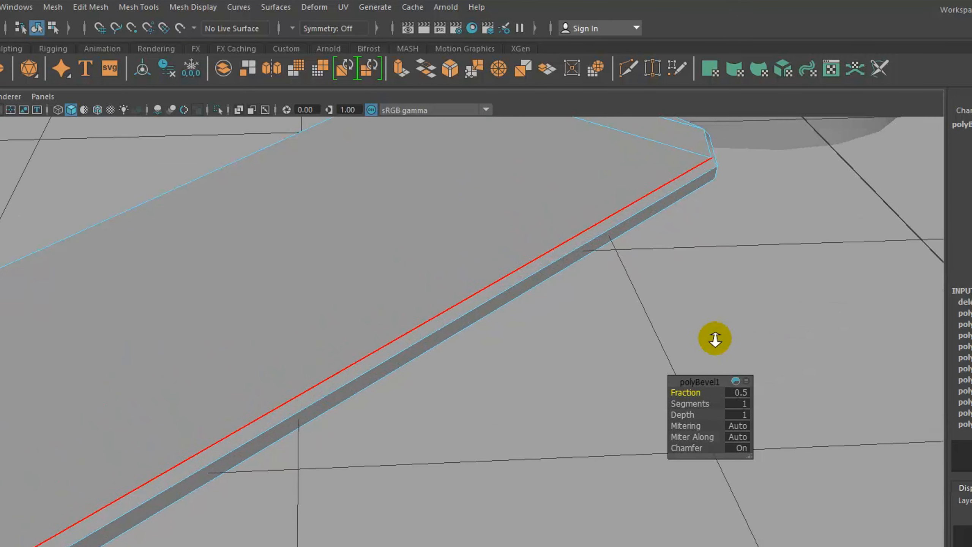
{"action": "left_click_drag", "start_coordinate": [650, 384], "coordinate": [644, 380], "text": "alt"}
{"action": "left_click_drag", "start_coordinate": [392, 362], "coordinate": [378, 349], "text": "alt"}
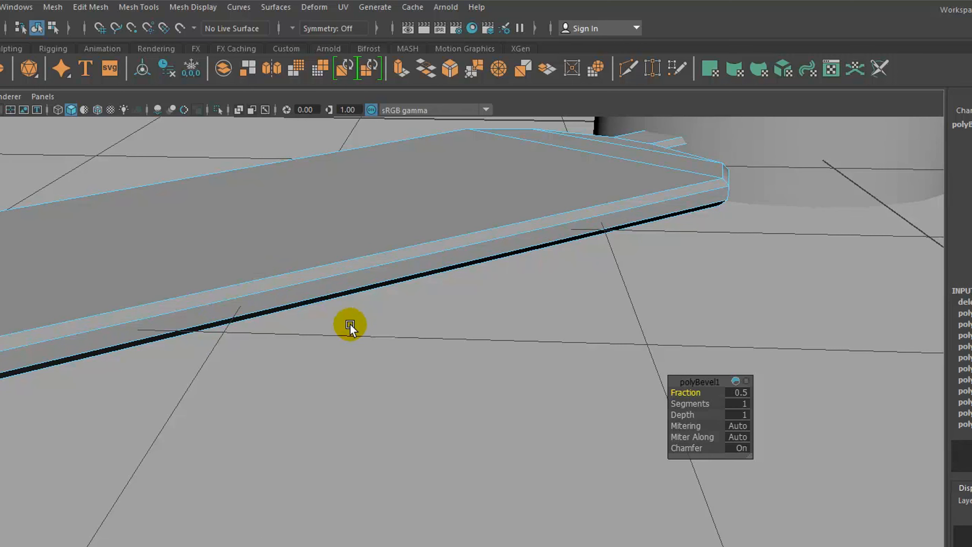
{"action": "left_click_drag", "start_coordinate": [407, 402], "coordinate": [509, 406], "text": "alt"}
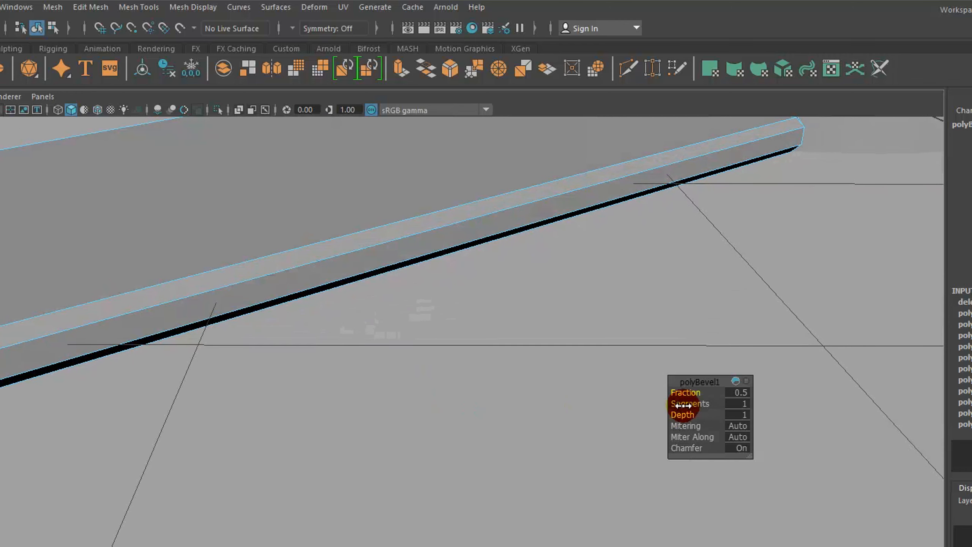
Try a higher segment count on the blade's bevel, inspect the rim and set Segments back to 1
{"action": "left_click_drag", "start_coordinate": [684, 404], "coordinate": [714, 406]}
{"action": "left_click_drag", "start_coordinate": [518, 386], "coordinate": [229, 411], "text": "alt"}
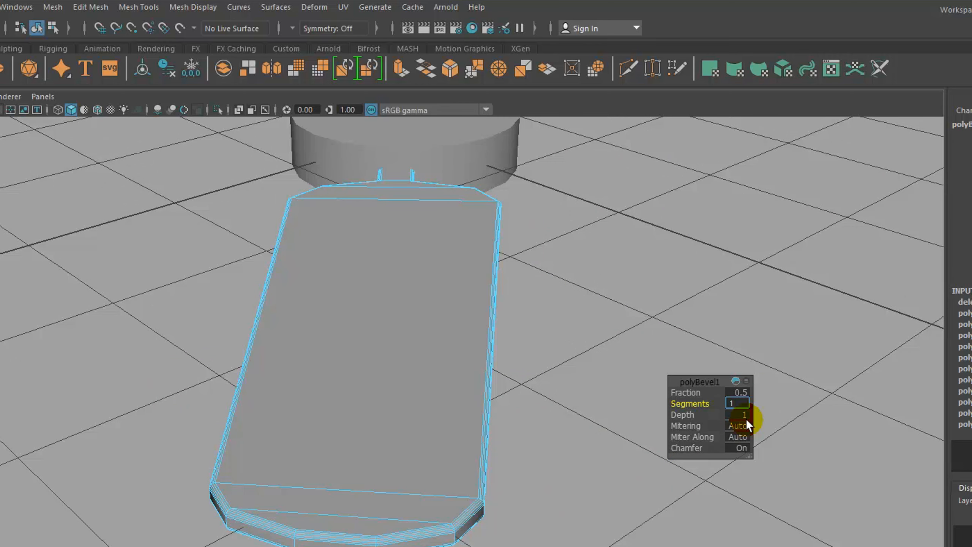
{"action": "left_click_drag", "start_coordinate": [688, 417], "coordinate": [676, 401], "text": "alt"}
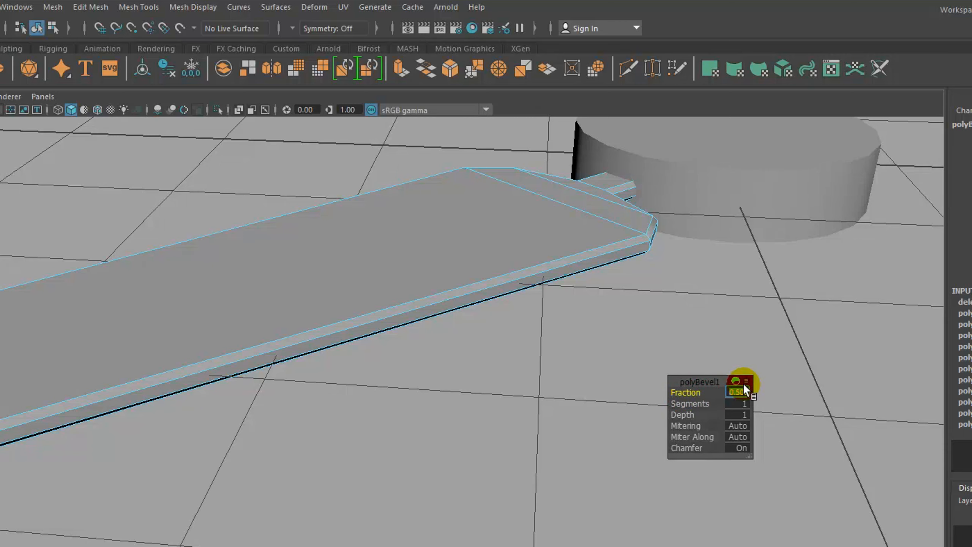
Try a Fraction of 0.2 on the blade's bevel
{"action": "type", "text": "1"}
{"action": "key", "text": "Return"}
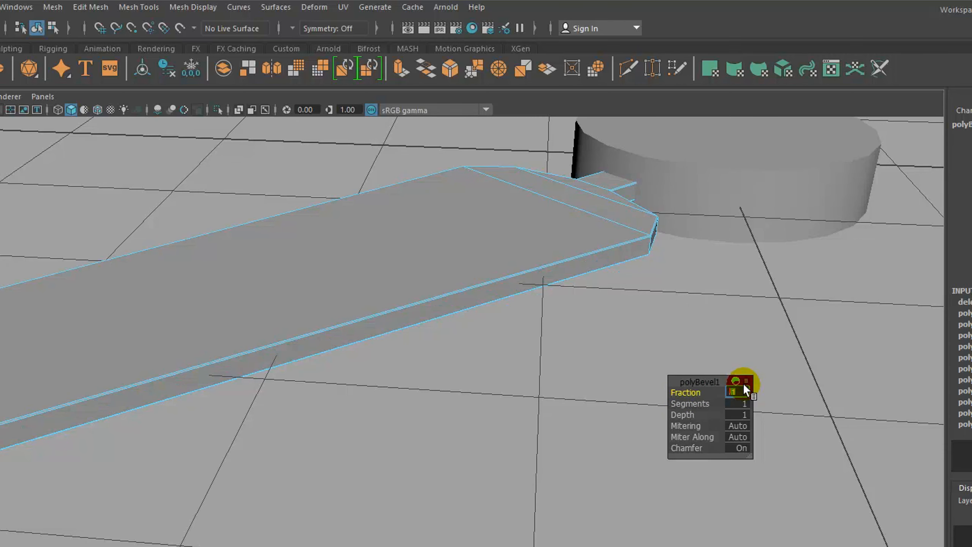
{"action": "type", "text": ".2"}
{"action": "key", "text": "Return"}
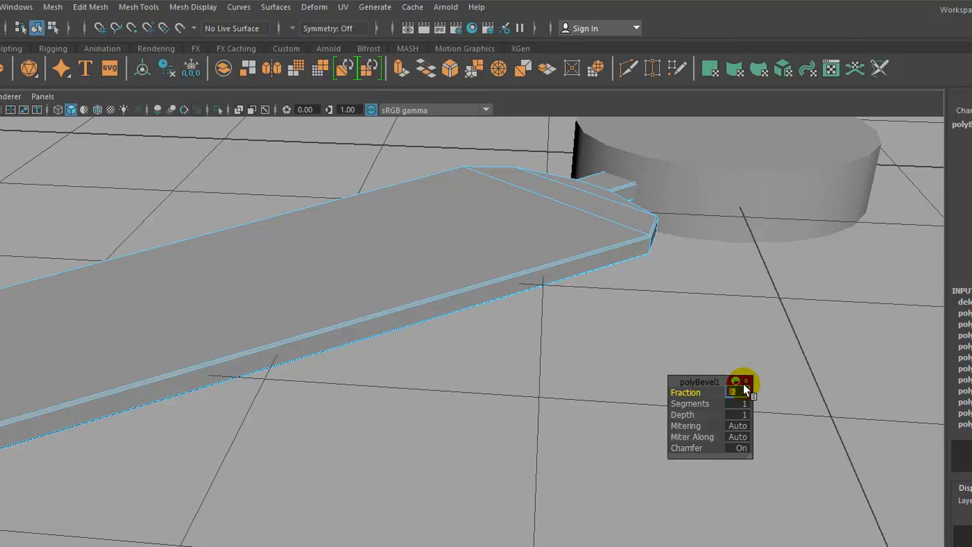
Fine-tune the blade bevel's Fraction to 0.28 and check the rim beside the hub
{"action": "mouse_move", "coordinate": [706, 399]}
{"action": "left_mouse_down"}
{"action": "mouse_move", "coordinate": [662, 391]}
{"action": "mouse_move", "coordinate": [699, 392]}
{"action": "mouse_move", "coordinate": [672, 391]}
{"action": "mouse_move", "coordinate": [690, 402]}
{"action": "mouse_move", "coordinate": [695, 393]}
{"action": "left_mouse_up"}
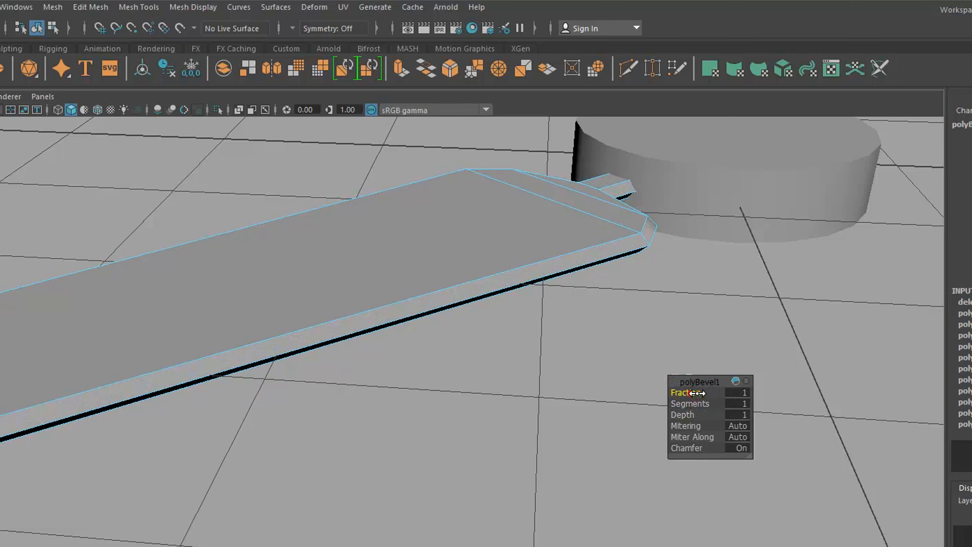
{"action": "middle_click_drag", "start_coordinate": [700, 394], "coordinate": [687, 393]}
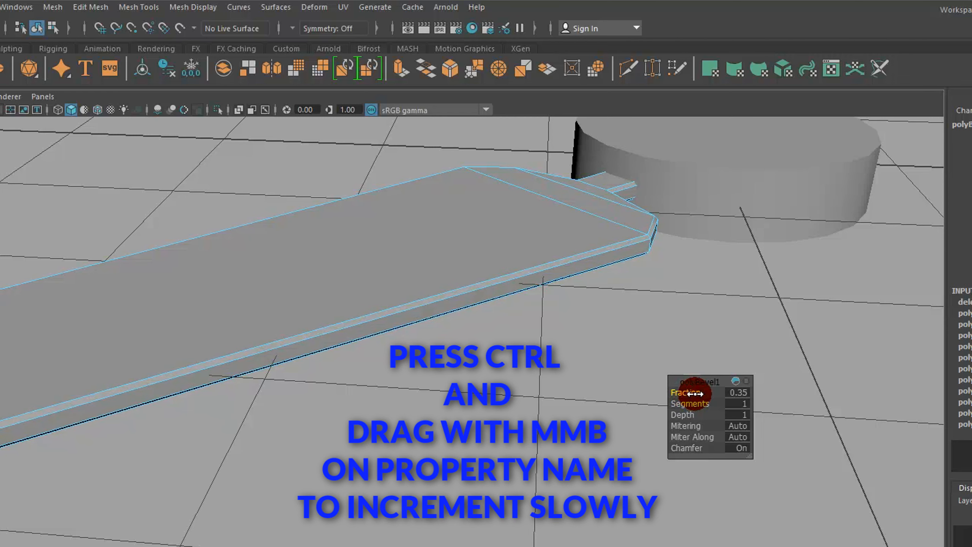
{"action": "middle_click_drag", "start_coordinate": [692, 394], "coordinate": [676, 395], "text": "ctrl"}
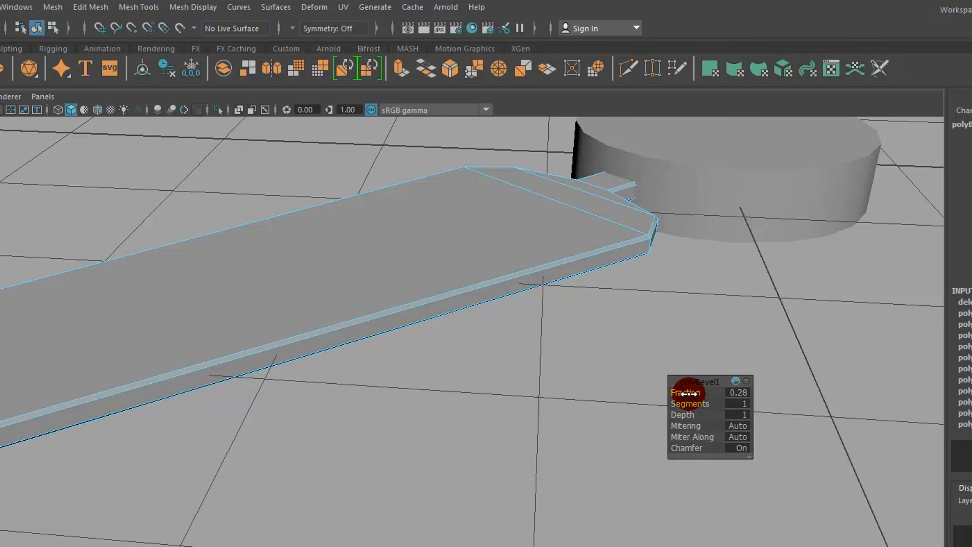
{"action": "middle_click_drag", "start_coordinate": [689, 394], "coordinate": [687, 394]}
{"action": "left_click_drag", "start_coordinate": [386, 317], "coordinate": [446, 468], "text": "alt"}
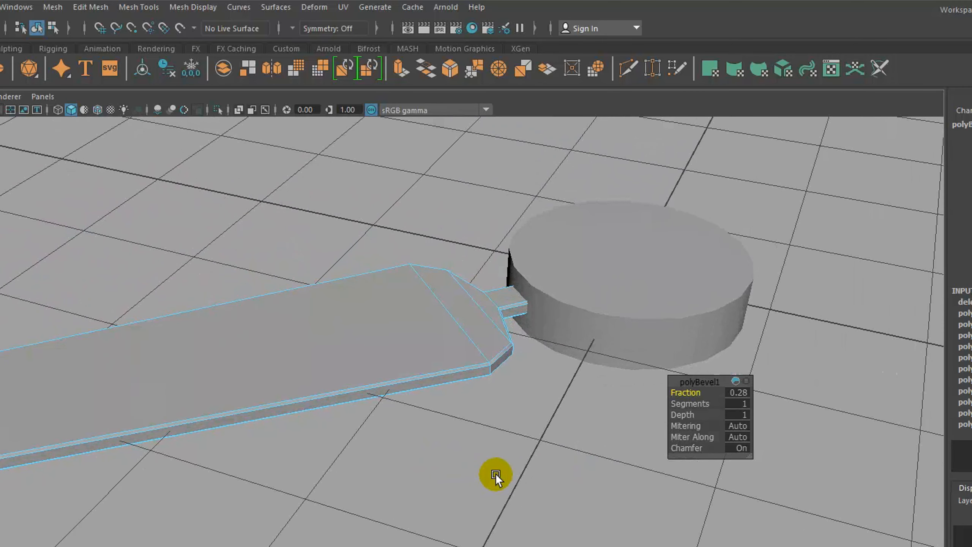
Return to object selection, deselect the blade and inspect its finished shape from above
{"action": "key", "text": "F8"}
{"action": "key", "text": "F8"}
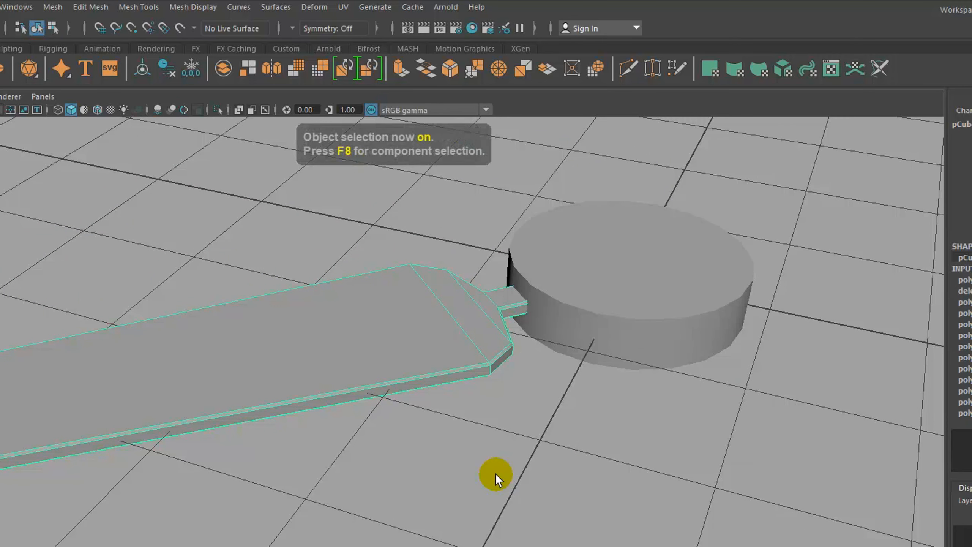
{"action": "left_click", "coordinate": [468, 416]}
{"action": "mouse_move", "coordinate": [493, 489]}
{"action": "left_mouse_down", "text": "alt"}
{"action": "mouse_move", "coordinate": [455, 456]}
{"action": "mouse_move", "coordinate": [462, 391]}
{"action": "mouse_move", "coordinate": [531, 431]}
{"action": "mouse_move", "coordinate": [500, 489]}
{"action": "mouse_move", "coordinate": [493, 481]}
{"action": "left_mouse_up", "text": "alt"}
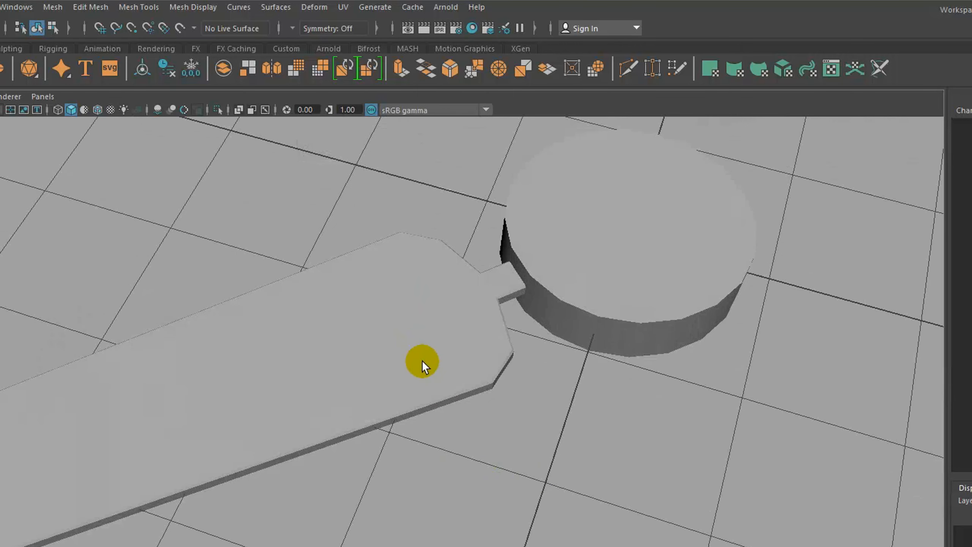
Select the blade and bring it up in the top view with the Move tool, framed together with the hub
{"action": "left_click", "coordinate": [412, 326]}
{"action": "key", "text": "space"}
{"action": "key", "text": "space"}
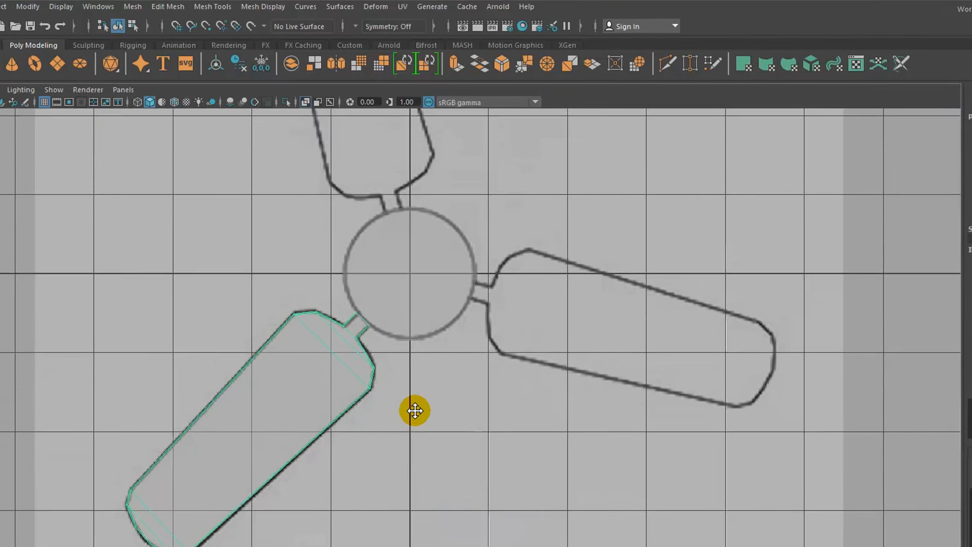
{"action": "key", "text": "w"}
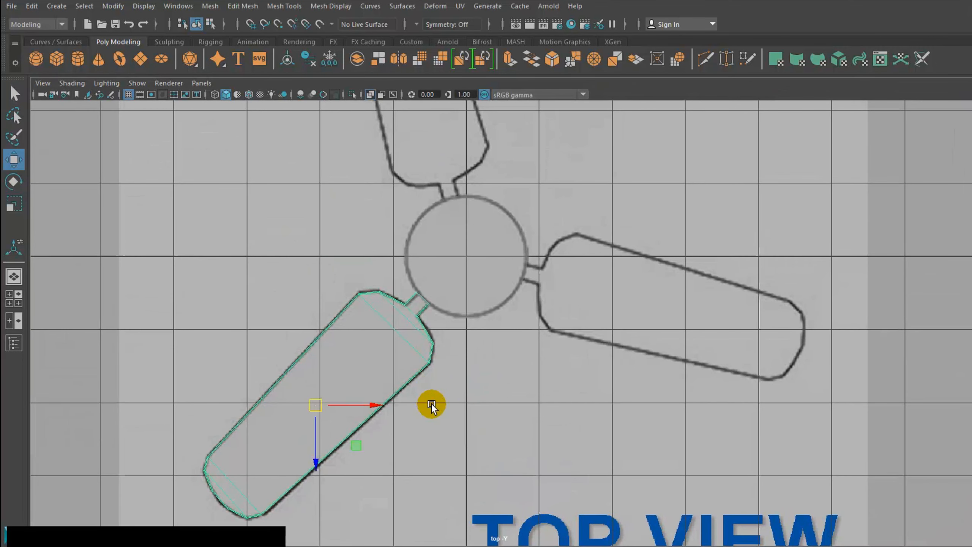
{"action": "middle_click_drag", "start_coordinate": [433, 403], "coordinate": [449, 358], "text": "alt"}
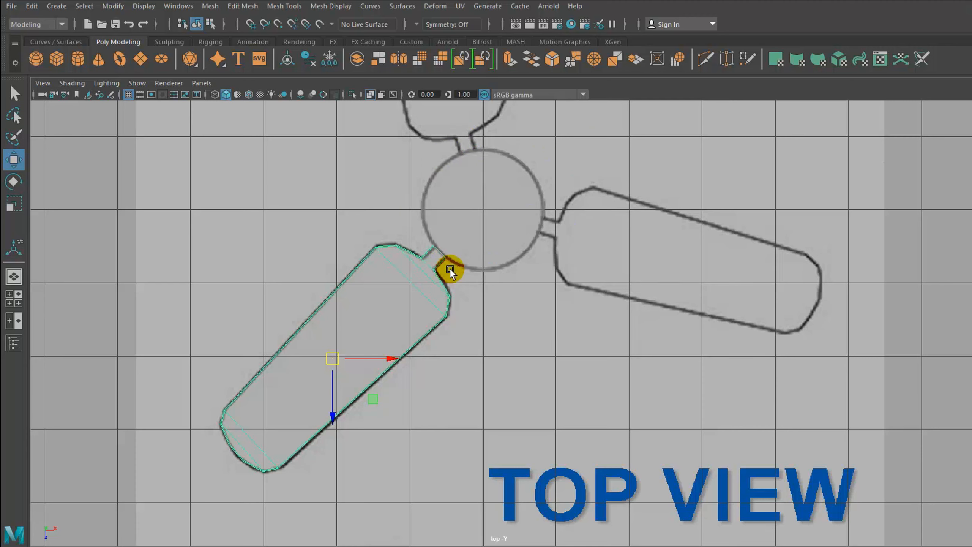
Try rotating the blade about its own centre and undo the rotation
{"action": "key", "text": "e"}
{"action": "left_click_drag", "start_coordinate": [341, 304], "coordinate": [273, 300]}
{"action": "key", "text": "ctrl+z"}
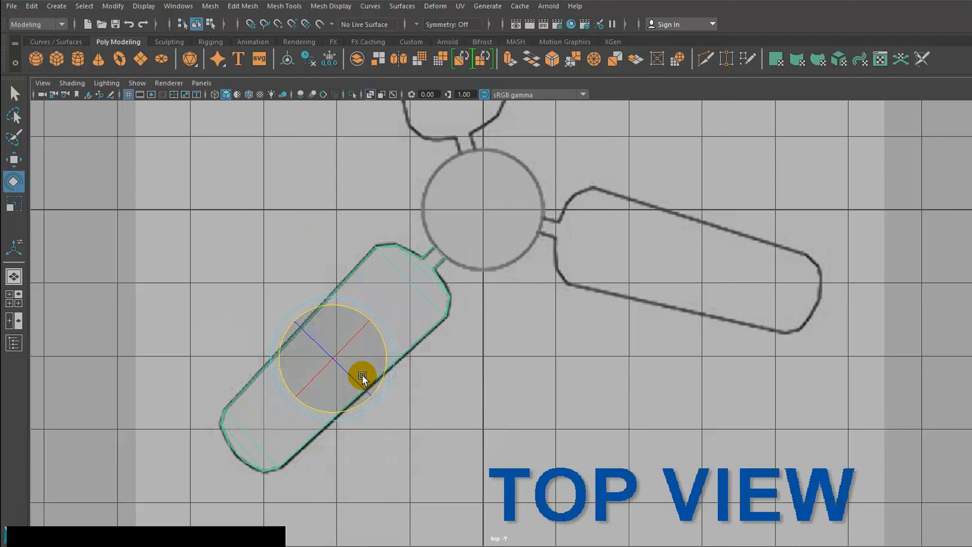
Move the blade's pivot to the centre of the hub, snapping it to the grid origin
{"action": "key", "text": "w"}
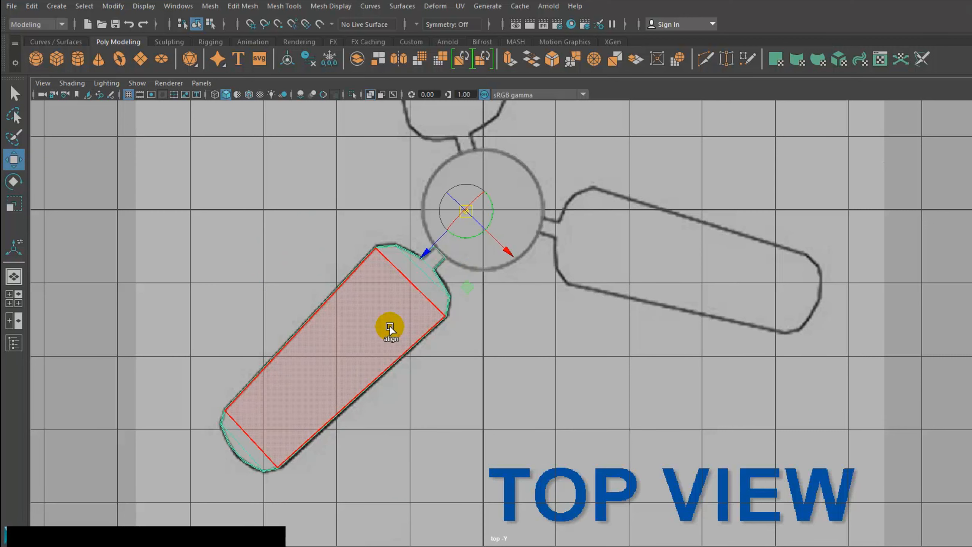
{"action": "key", "text": "d"}
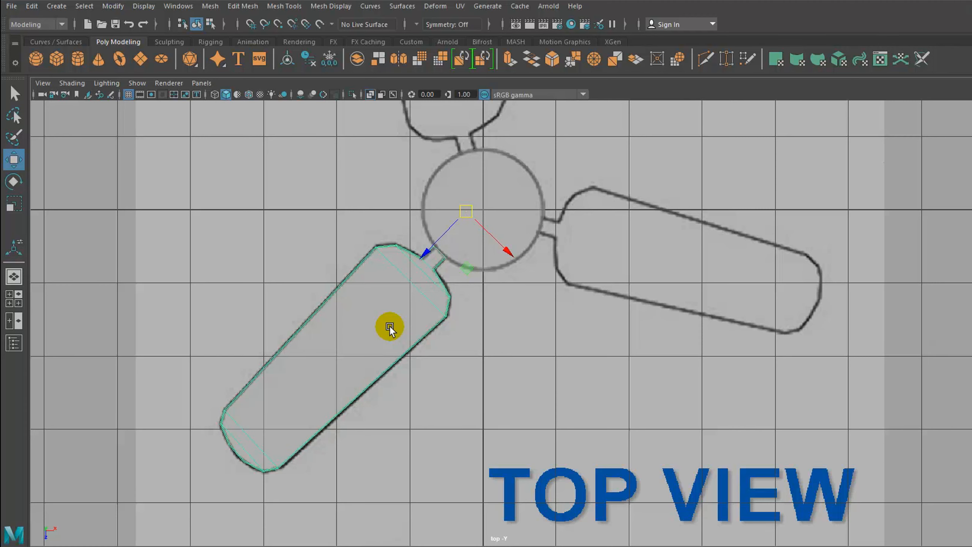
{"action": "left_click_drag", "start_coordinate": [466, 215], "coordinate": [474, 238]}
{"action": "key", "text": "d"}
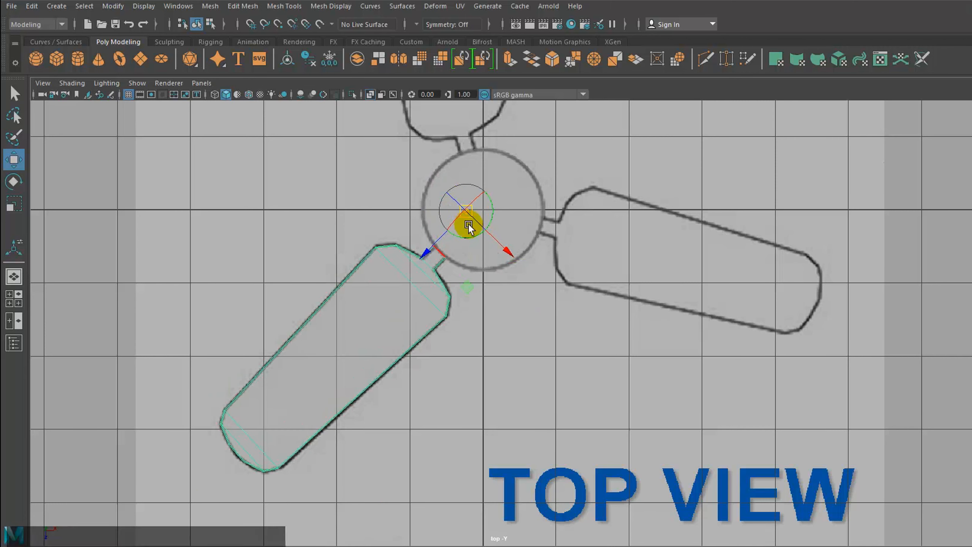
{"action": "left_click_drag", "start_coordinate": [466, 215], "coordinate": [490, 222]}
{"action": "key", "text": "x"}
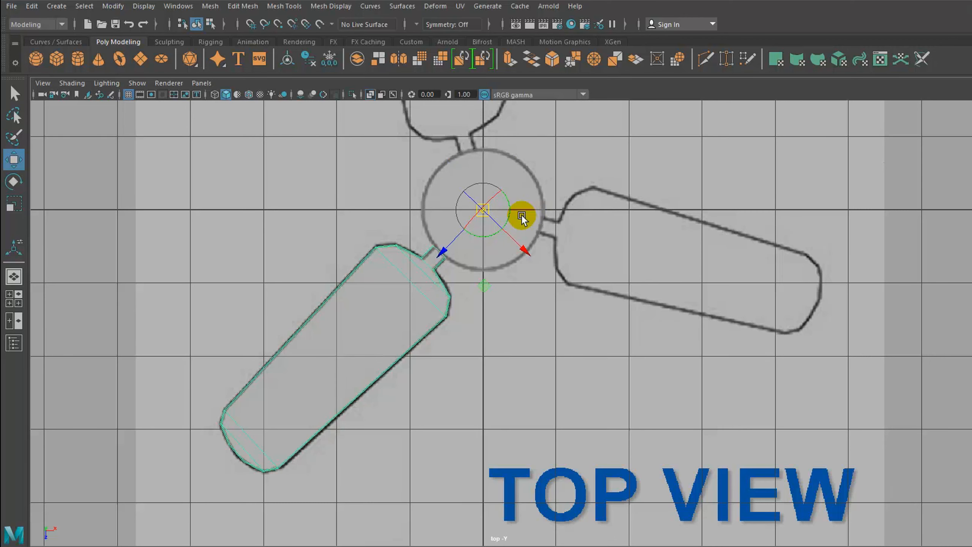
Select the hub to compare its pivot position with the blade's, and reselect the blade
{"action": "left_click", "coordinate": [517, 161]}
{"action": "left_click", "coordinate": [503, 214]}
{"action": "left_click", "coordinate": [576, 153]}
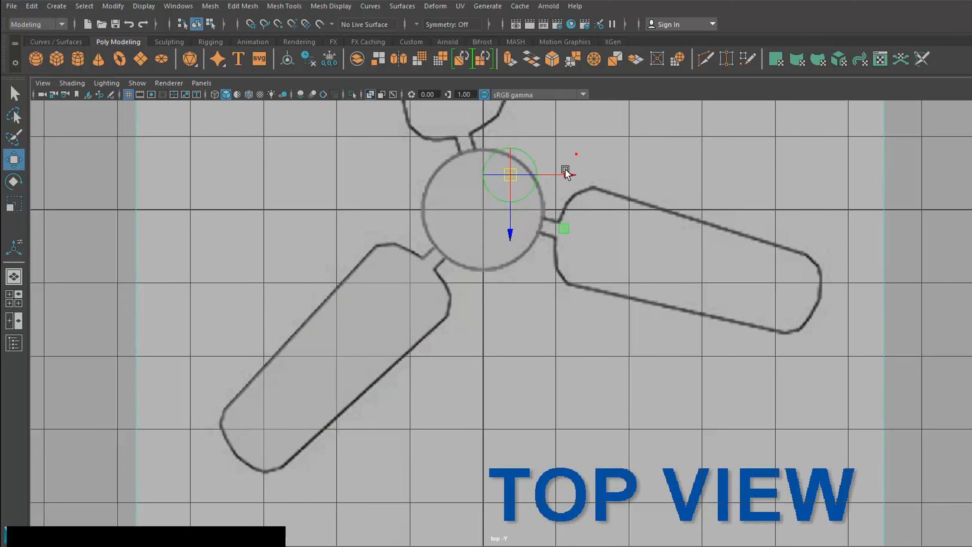
{"action": "left_click", "coordinate": [484, 209]}
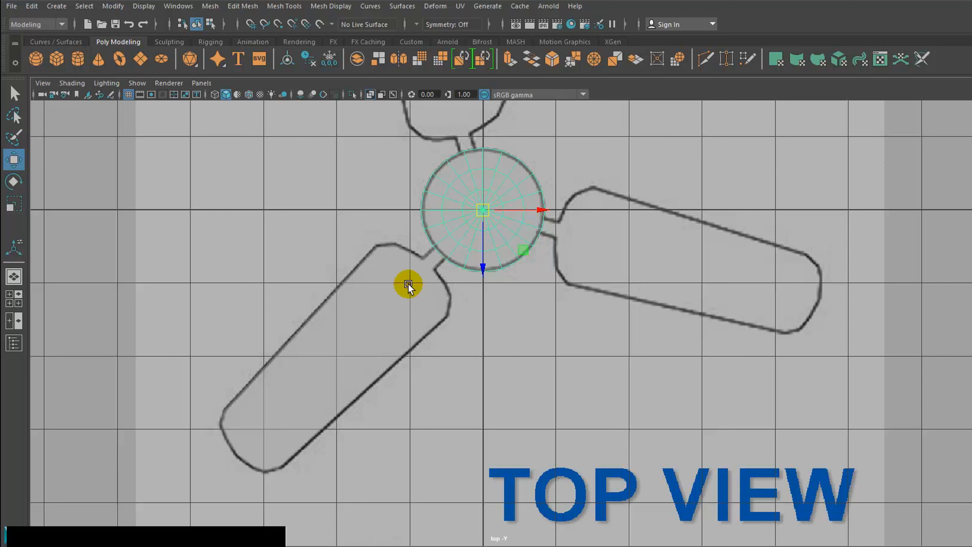
{"action": "left_click", "coordinate": [389, 244]}
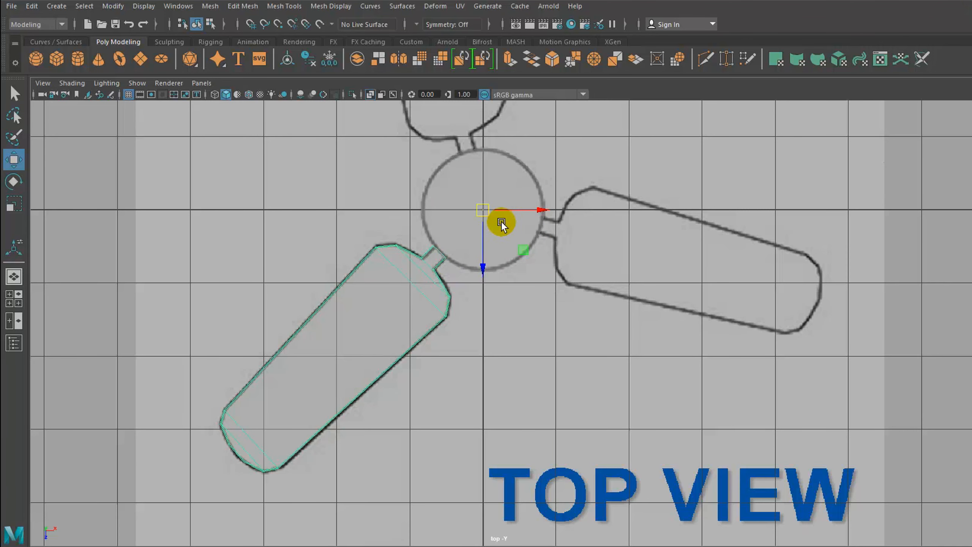
{"action": "left_click_drag", "start_coordinate": [484, 210], "coordinate": [485, 237]}
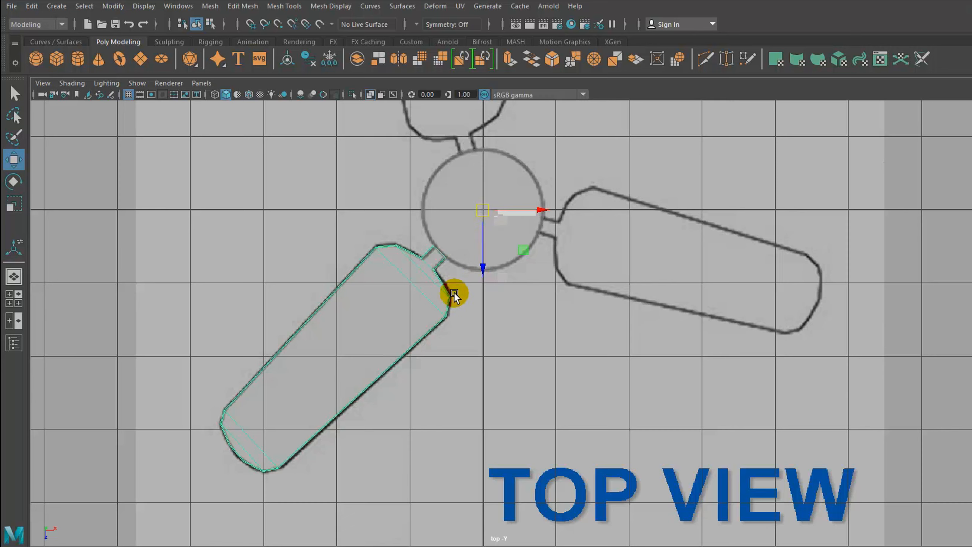
{"action": "left_click_drag", "start_coordinate": [479, 270], "coordinate": [476, 264]}
Duplicate the blade and rotate the copy around the hub centre onto the reference's upper blade outline
{"action": "key", "text": "e"}
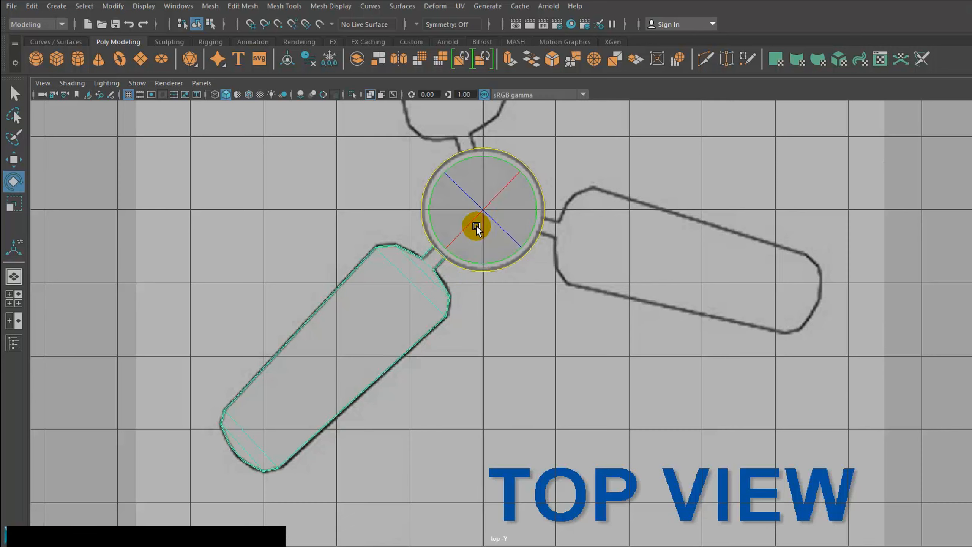
{"action": "left_click_drag", "start_coordinate": [490, 153], "coordinate": [511, 261]}
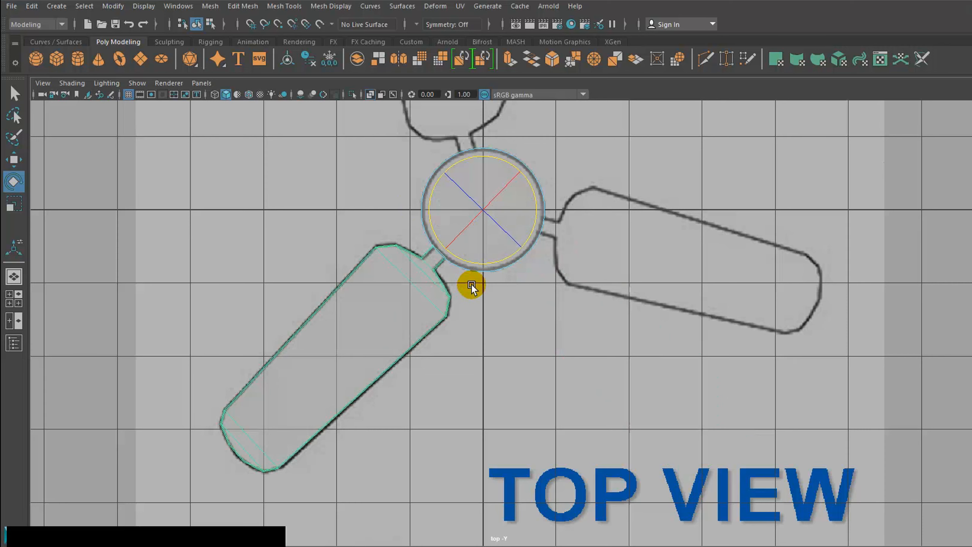
{"action": "middle_click_drag", "start_coordinate": [496, 284], "coordinate": [541, 374], "text": "alt"}
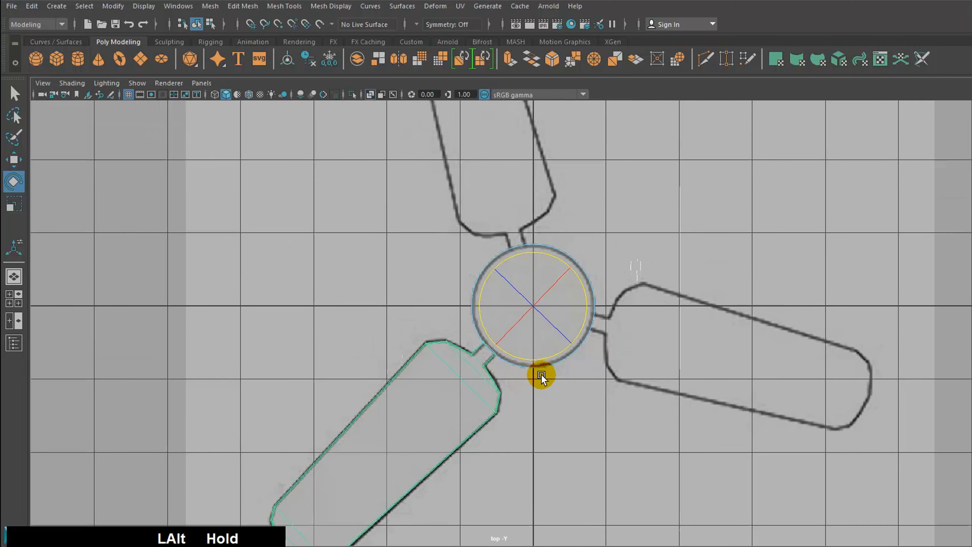
{"action": "right_click_drag", "start_coordinate": [546, 378], "coordinate": [428, 401], "text": "alt"}
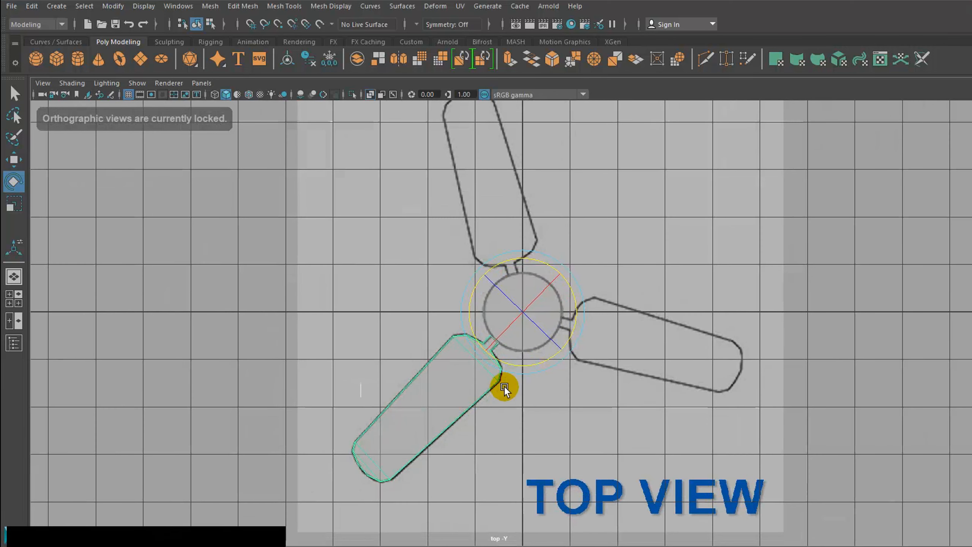
{"action": "middle_click_drag", "start_coordinate": [543, 376], "coordinate": [534, 371], "text": "alt"}
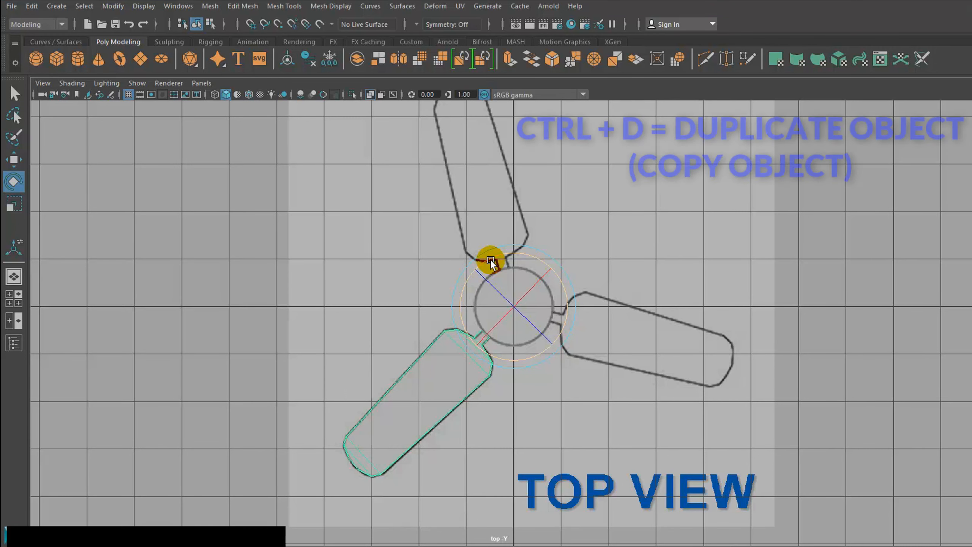
{"action": "key", "text": "ctrl+d"}
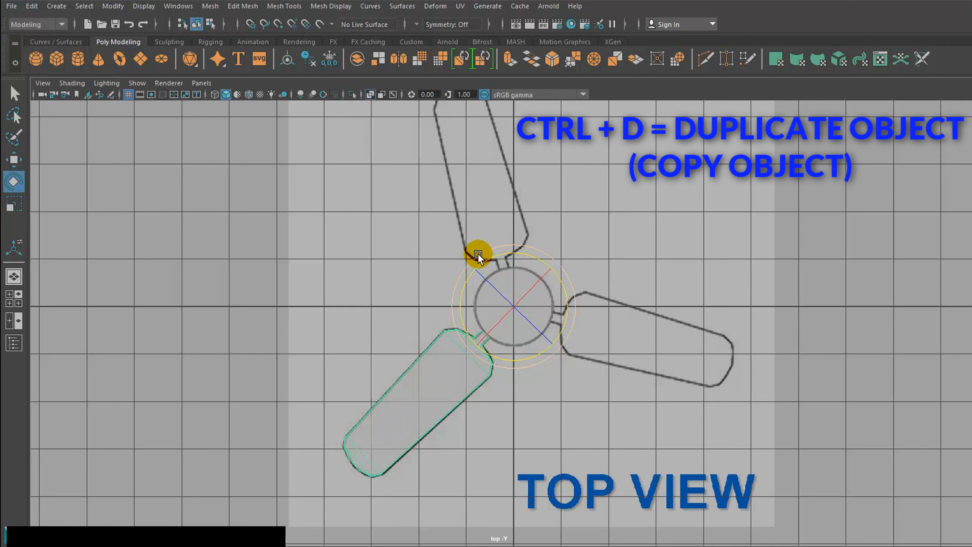
{"action": "left_click_drag", "start_coordinate": [483, 257], "coordinate": [671, 295]}
Duplicate the blade again, rotate the copy onto the remaining reference outline and inspect all three blades in perspective
{"action": "key", "text": "ctrl+d"}
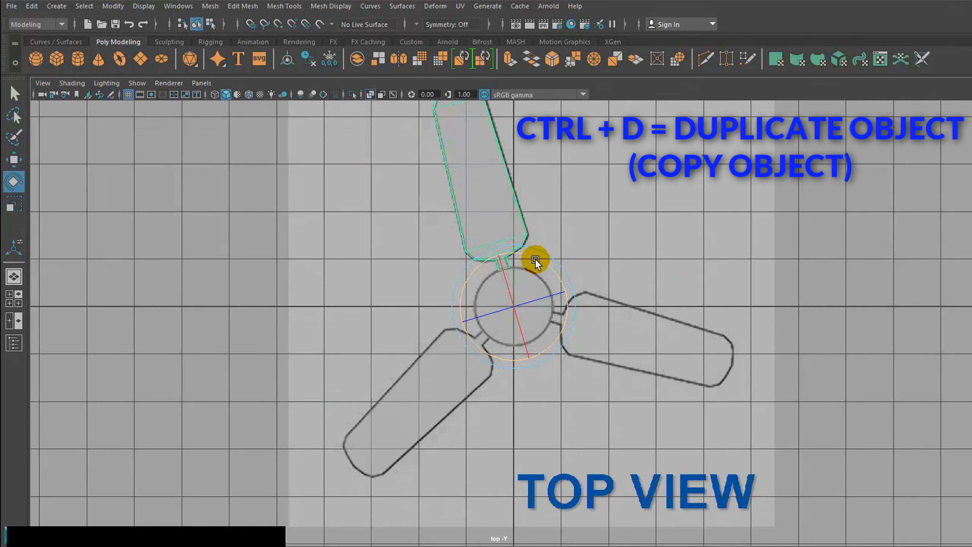
{"action": "left_click_drag", "start_coordinate": [535, 253], "coordinate": [600, 416]}
{"action": "key", "text": "space"}
{"action": "key", "text": "space"}
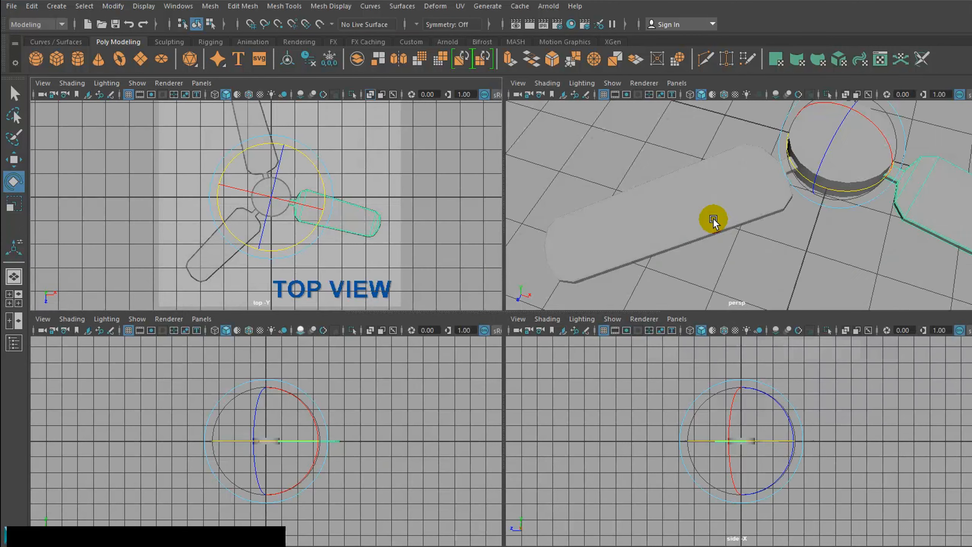
{"action": "scroll", "coordinate": [685, 301], "scroll_direction": "down", "scroll_amount": 4}
{"action": "scroll", "coordinate": [685, 300], "scroll_direction": "down", "scroll_amount": 3}
{"action": "left_click_drag", "start_coordinate": [685, 294], "coordinate": [650, 345], "text": "alt"}
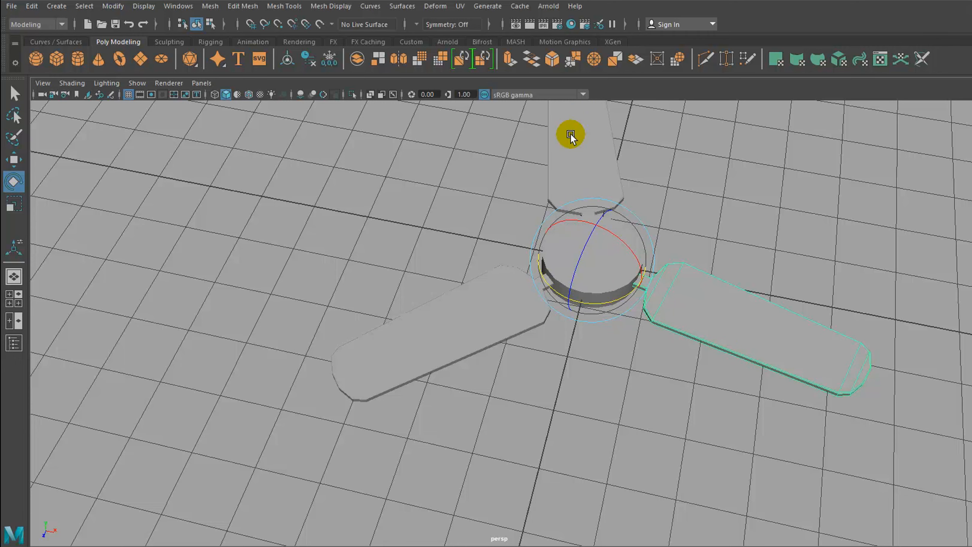
Compare the three blades in the top and perspective views and examine where their arms meet the hub
{"action": "key", "text": "space"}
{"action": "key", "text": "space"}
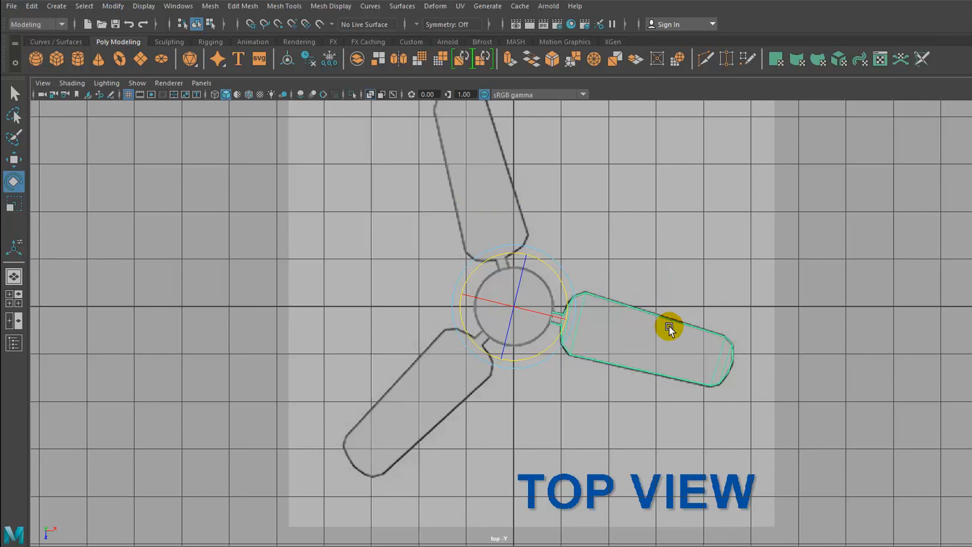
{"action": "key", "text": "space"}
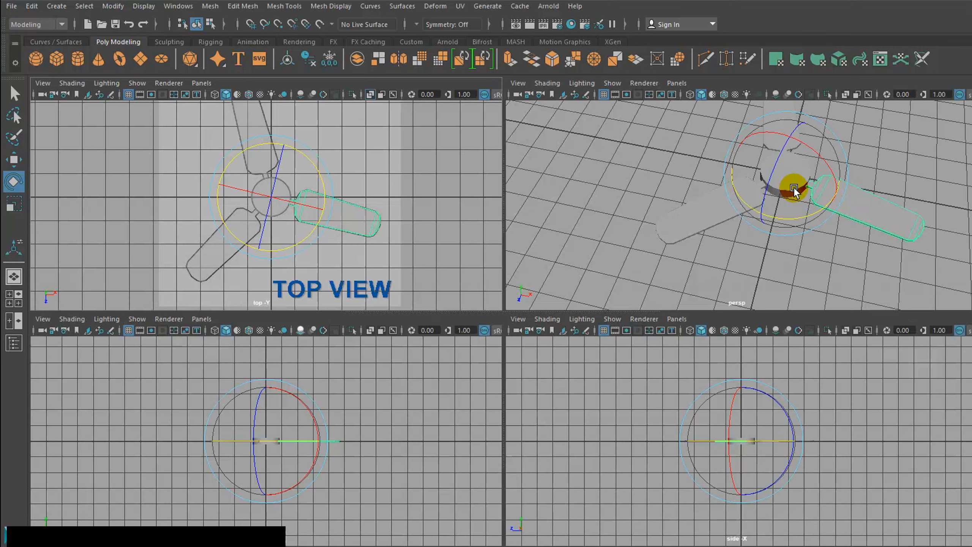
{"action": "key", "text": "space"}
{"action": "key", "text": "space"}
{"action": "key", "text": "space"}
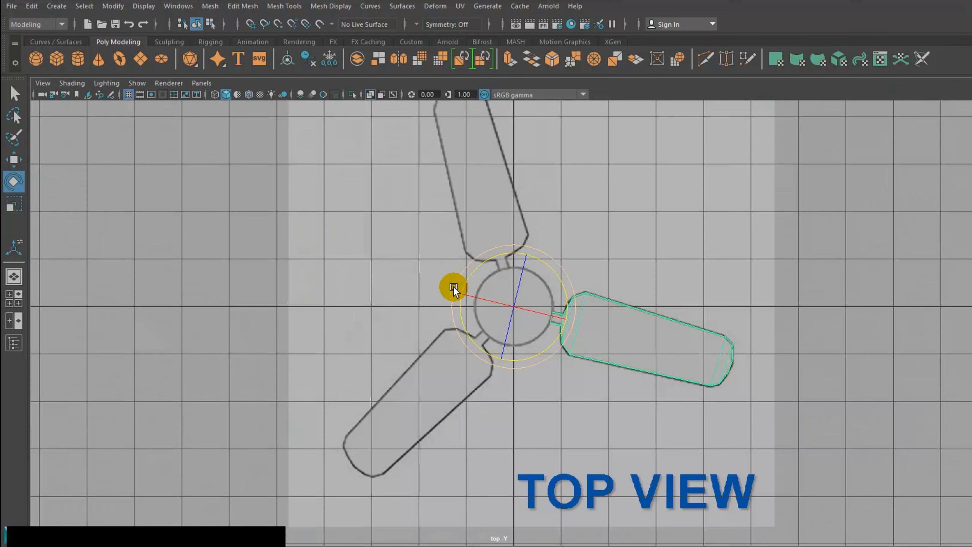
{"action": "key", "text": "space"}
{"action": "key", "text": "space"}
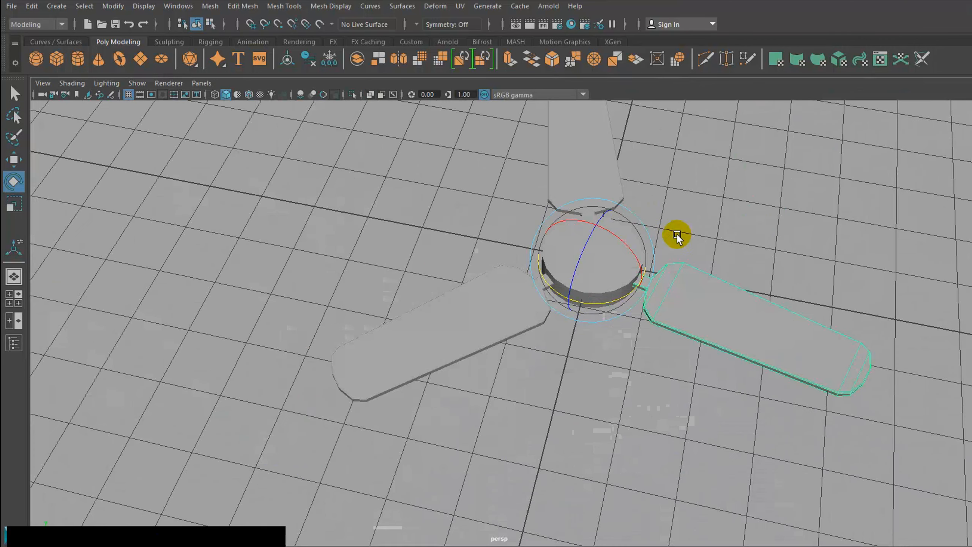
{"action": "left_click_drag", "start_coordinate": [579, 329], "coordinate": [579, 328], "text": "alt"}
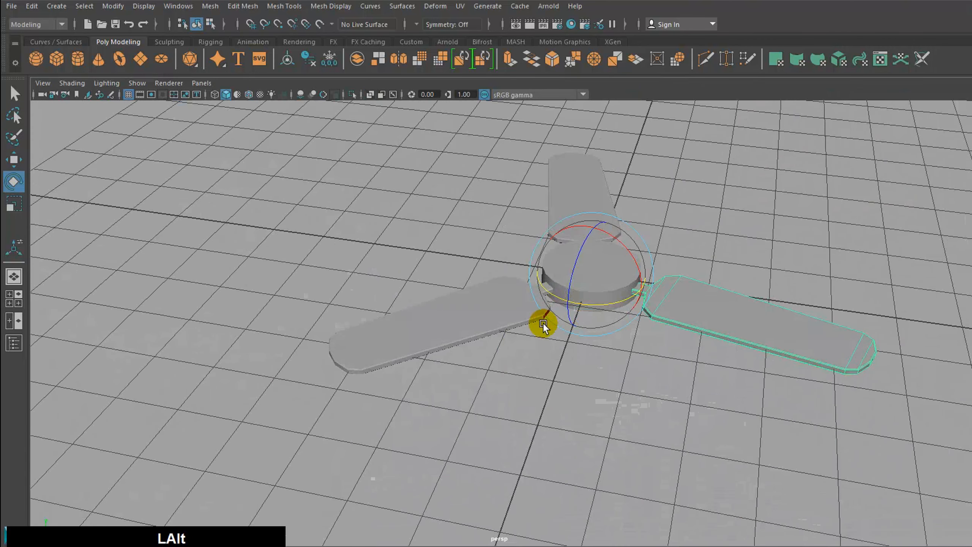
{"action": "middle_click_drag", "start_coordinate": [576, 298], "coordinate": [459, 383], "text": "alt"}
{"action": "right_click_drag", "start_coordinate": [512, 366], "coordinate": [785, 344], "text": "alt"}
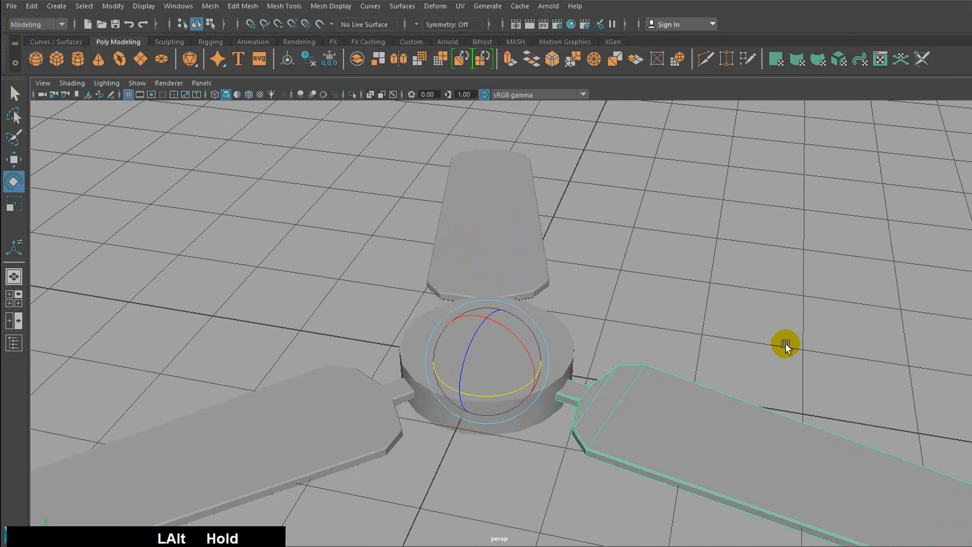
Open Ceiling Fan.jpg from the sourceimages folder, examine the fan's perspective and top view references, and return to Maya
{"action": "middle_click_drag", "start_coordinate": [570, 366], "coordinate": [600, 339], "text": "alt"}
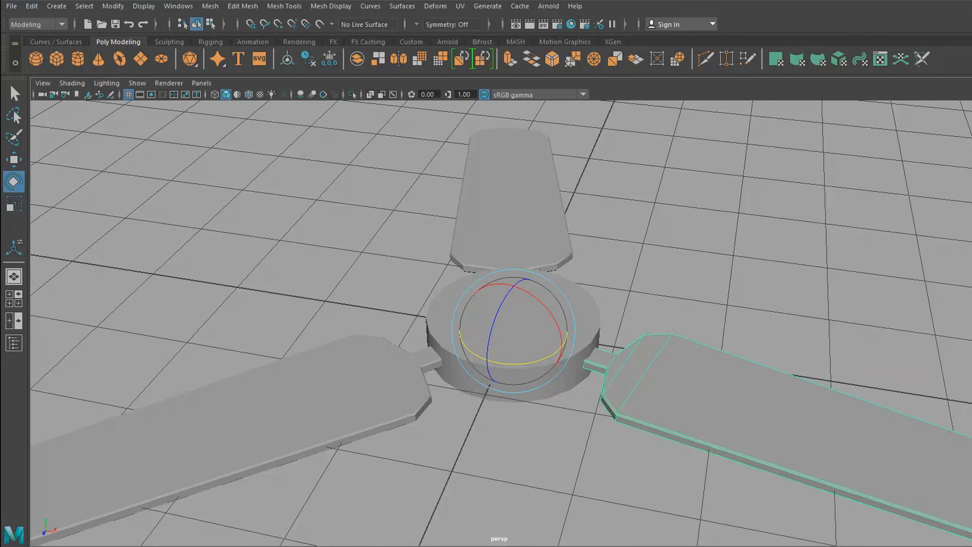
{"action": "mouse_move", "coordinate": [513, 545]}
{"action": "left_click", "coordinate": [553, 538]}
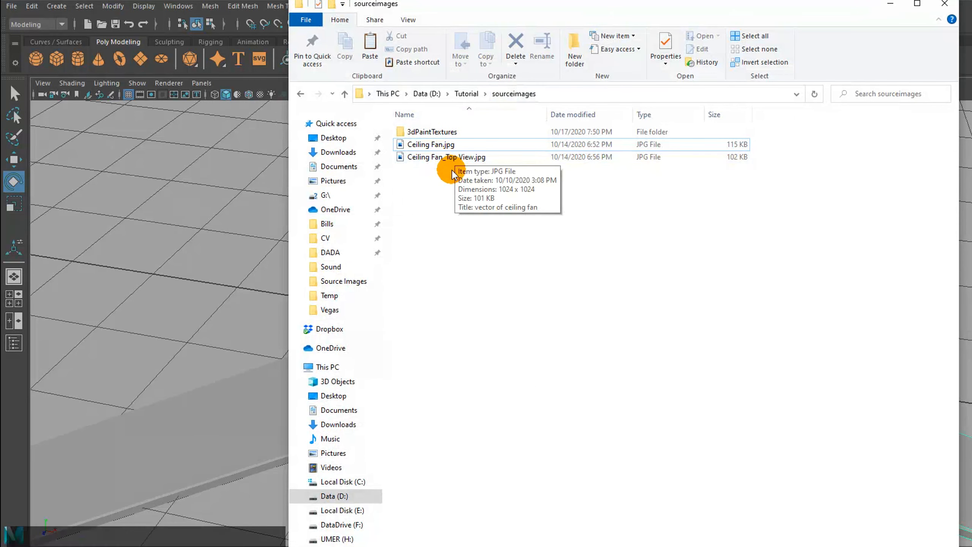
{"action": "left_click", "coordinate": [438, 144]}
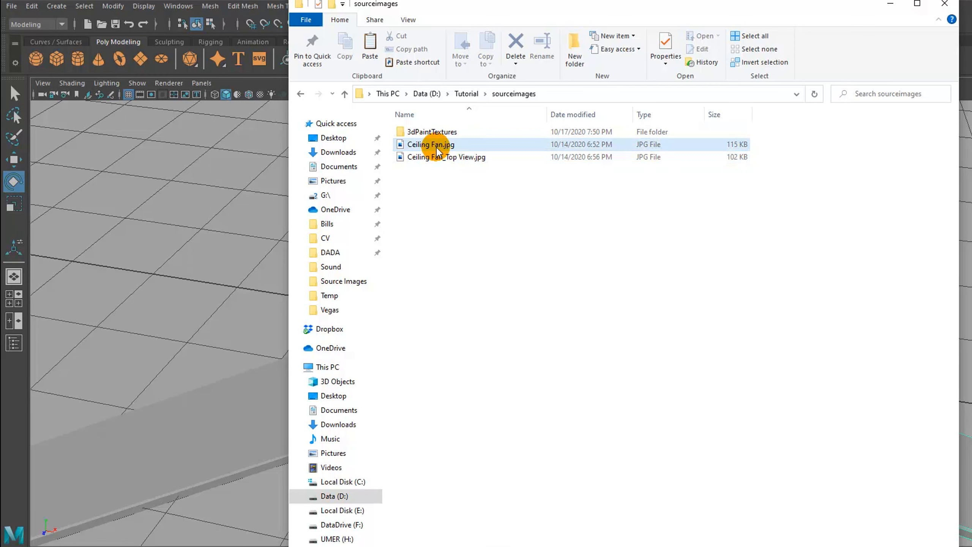
{"action": "double_click", "coordinate": [437, 146]}
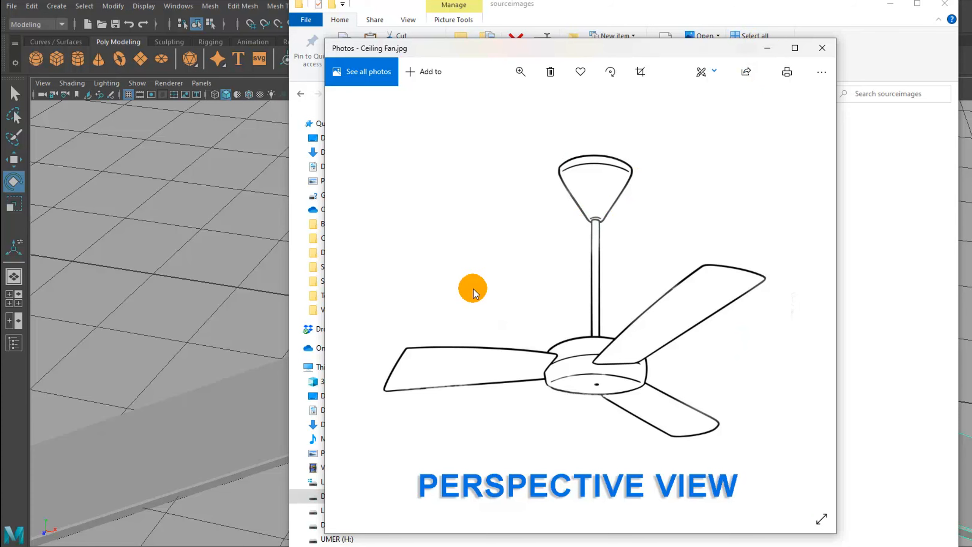
{"action": "left_click", "coordinate": [806, 305]}
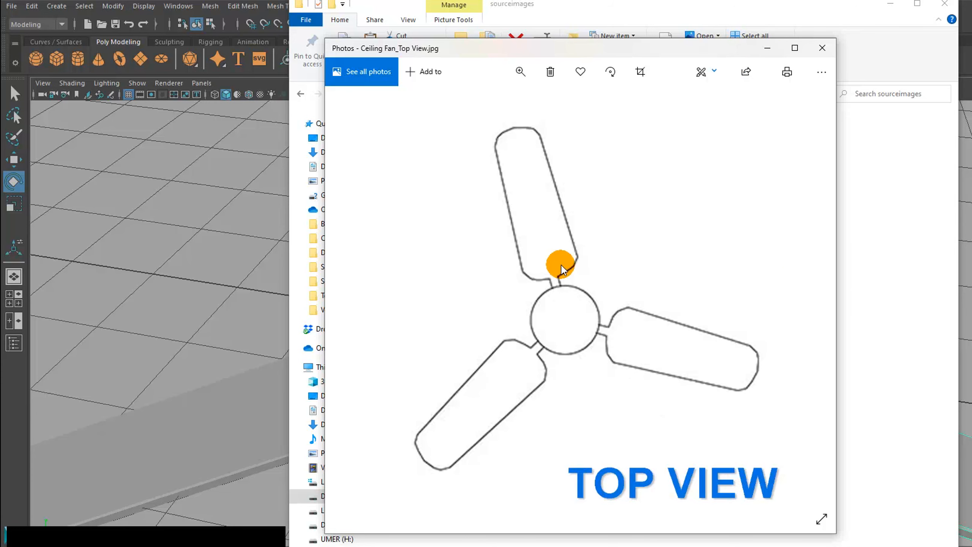
{"action": "left_click", "coordinate": [767, 48]}
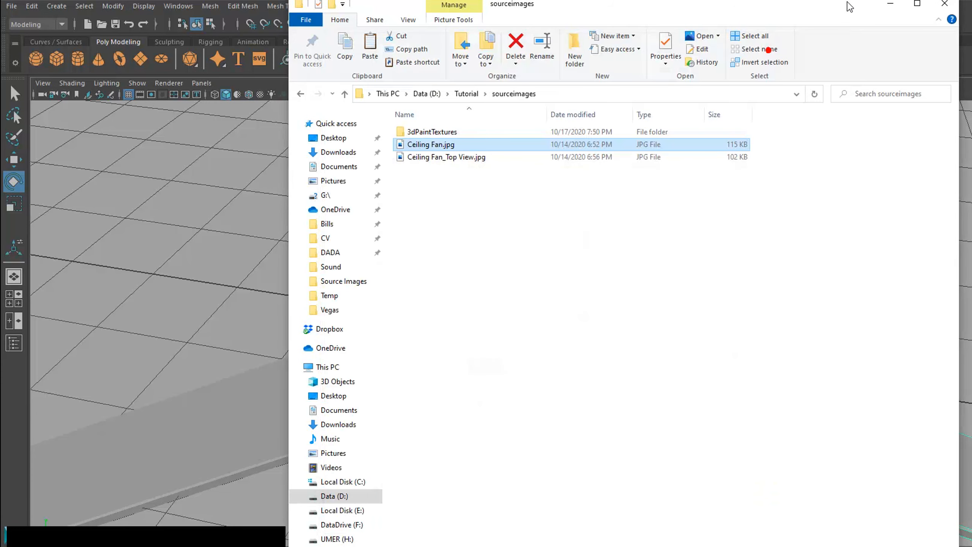
{"action": "left_click", "coordinate": [889, 3]}
Select the faces of the two inner rings on top of the hub, leaving out the outermost ring
{"action": "left_click_drag", "start_coordinate": [638, 320], "coordinate": [638, 319], "text": "alt"}
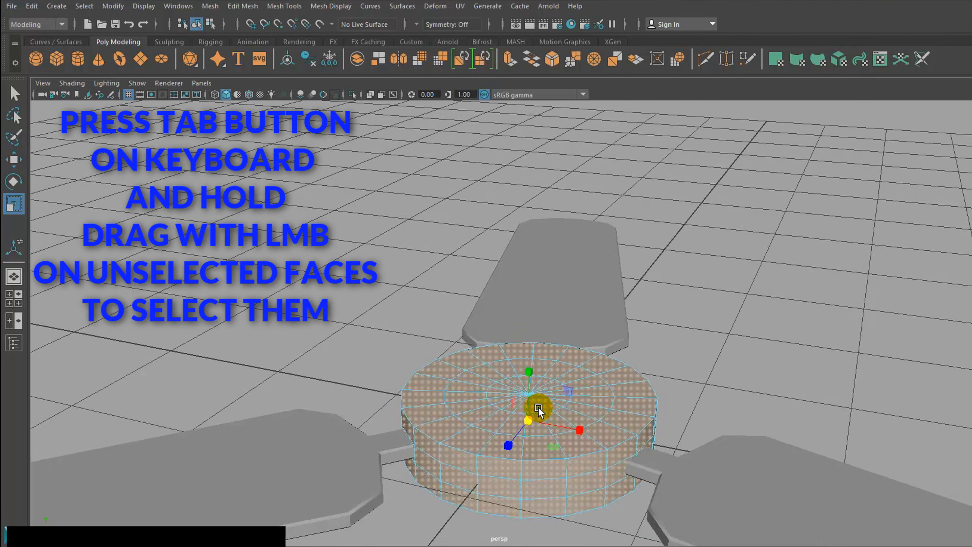
{"action": "scroll", "coordinate": [540, 406], "scroll_direction": "up", "scroll_amount": 3}
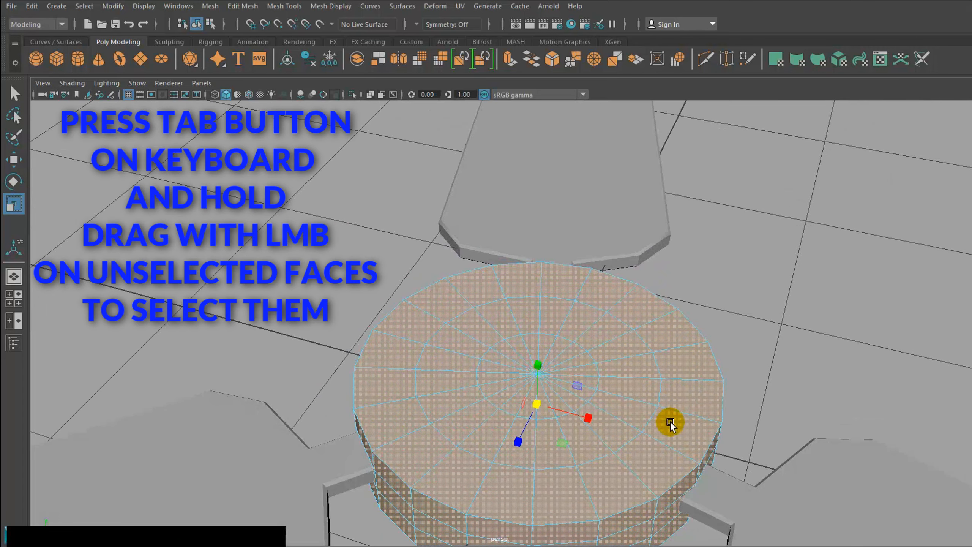
{"action": "left_click", "coordinate": [826, 273]}
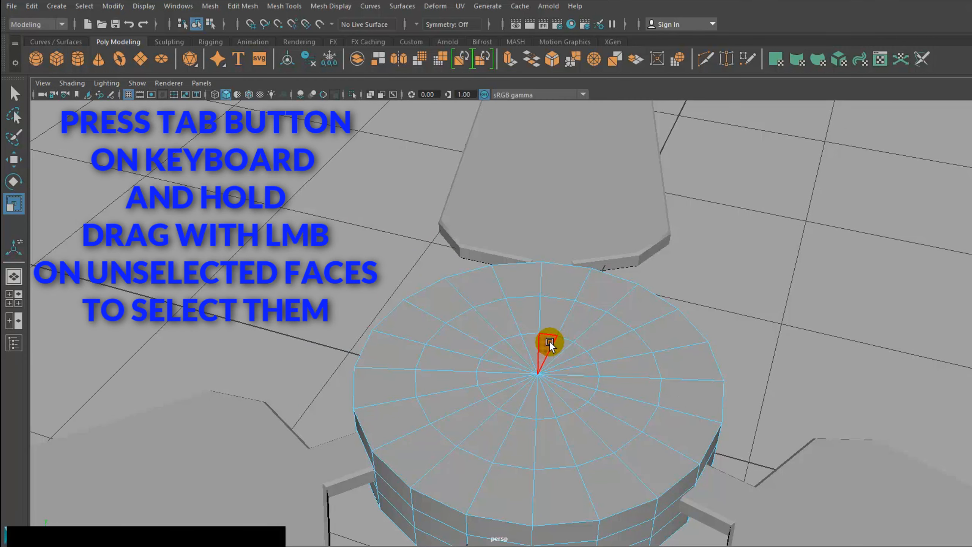
{"action": "left_click", "coordinate": [559, 349]}
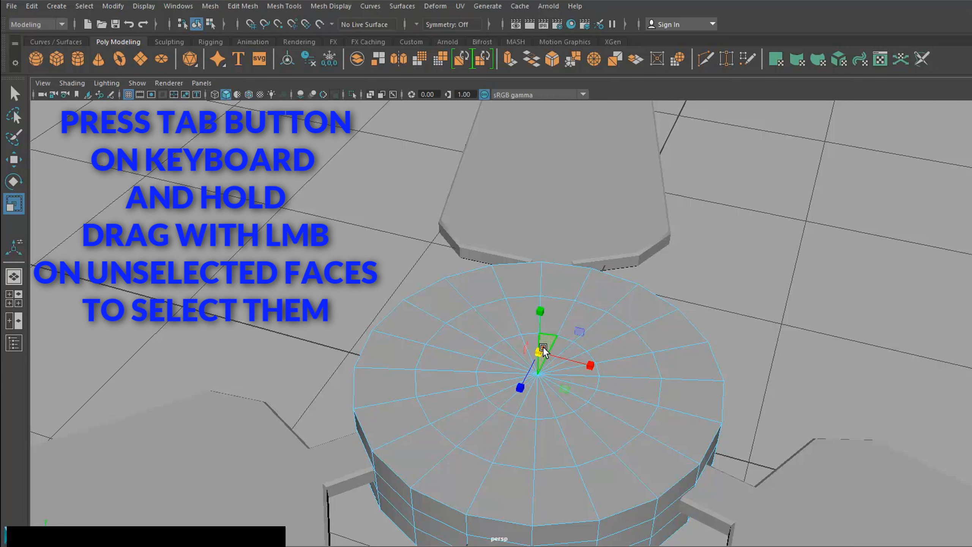
{"action": "mouse_move", "coordinate": [543, 349]}
{"action": "left_mouse_down", "text": "shift"}
{"action": "mouse_move", "coordinate": [559, 311]}
{"action": "mouse_move", "coordinate": [608, 333]}
{"action": "mouse_move", "coordinate": [585, 313]}
{"action": "left_mouse_up", "text": "shift"}
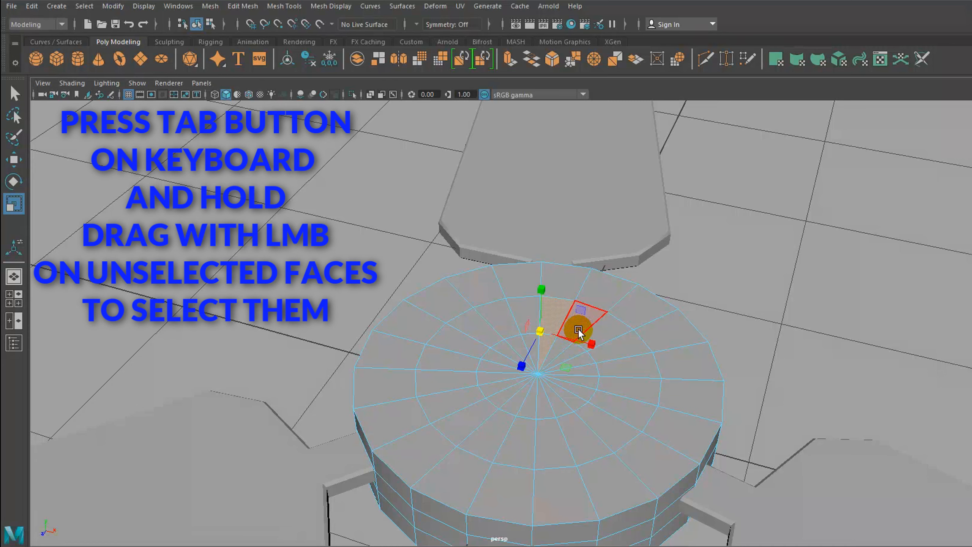
{"action": "key", "text": "Tab"}
{"action": "mouse_move", "coordinate": [577, 329]}
{"action": "left_mouse_down"}
{"action": "mouse_move", "coordinate": [594, 335]}
{"action": "mouse_move", "coordinate": [601, 408]}
{"action": "mouse_move", "coordinate": [545, 437]}
{"action": "mouse_move", "coordinate": [477, 408]}
{"action": "mouse_move", "coordinate": [475, 341]}
{"action": "mouse_move", "coordinate": [513, 324]}
{"action": "mouse_move", "coordinate": [561, 349]}
{"action": "mouse_move", "coordinate": [568, 394]}
{"action": "mouse_move", "coordinate": [521, 399]}
{"action": "mouse_move", "coordinate": [508, 347]}
{"action": "mouse_move", "coordinate": [533, 348]}
{"action": "left_mouse_up"}
Extrude the selected hub faces upward to form a smaller raised disc, and clear the face selection
{"action": "left_click_drag", "start_coordinate": [581, 416], "coordinate": [560, 402], "text": "alt"}
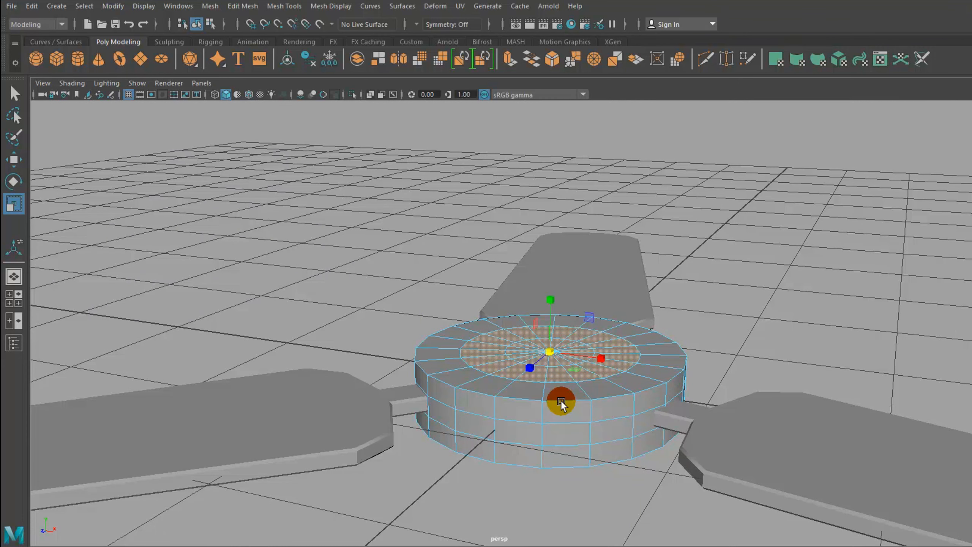
{"action": "key", "text": "ctrl+e"}
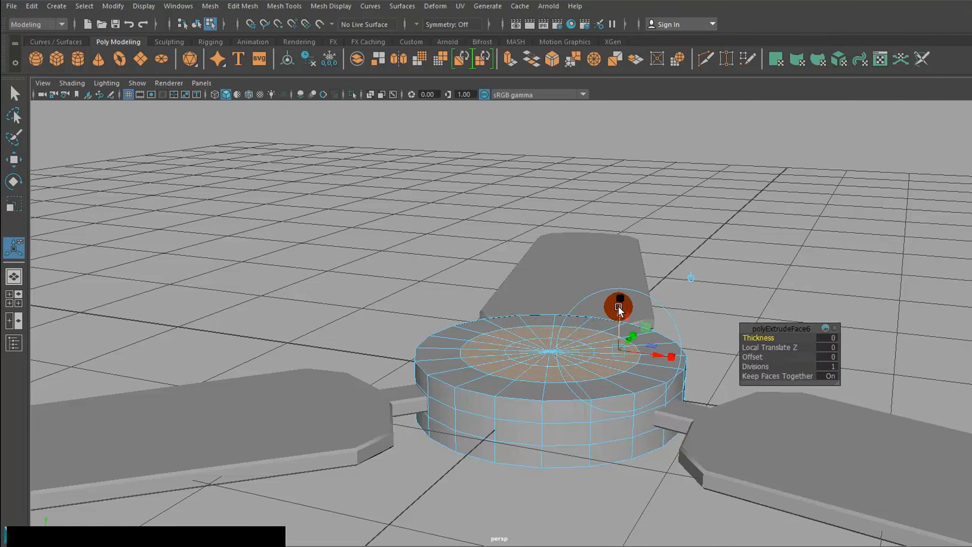
{"action": "left_click_drag", "start_coordinate": [618, 306], "coordinate": [616, 285]}
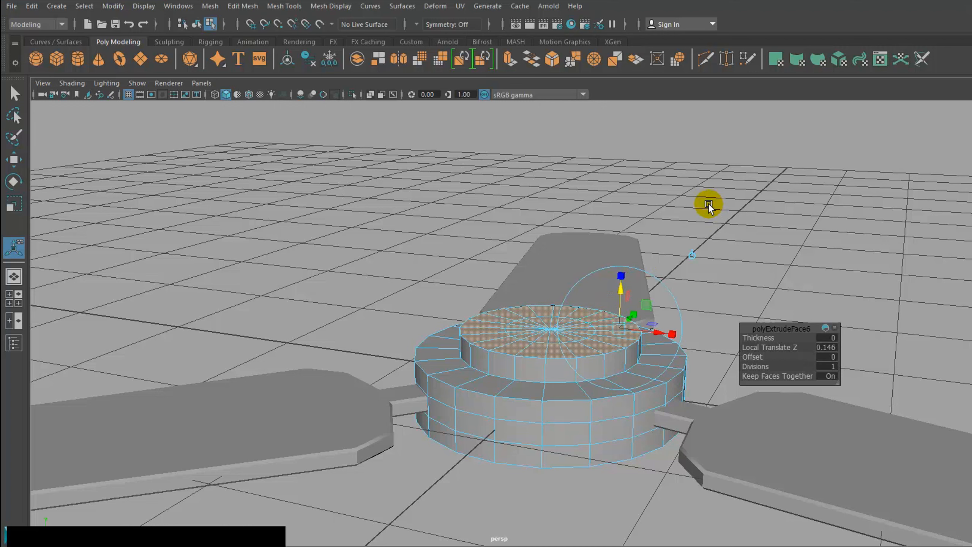
{"action": "left_click_drag", "start_coordinate": [622, 289], "coordinate": [623, 278]}
{"action": "left_click", "coordinate": [747, 242]}
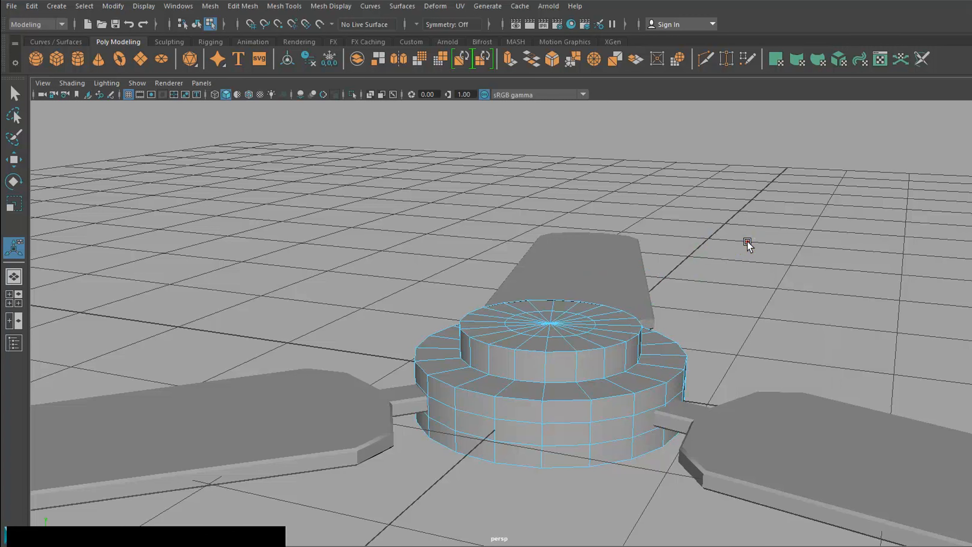
Select the inner edge loop on the raised disc's top and slide it inward toward the centre with Slide Edge
{"action": "left_click_drag", "start_coordinate": [720, 332], "coordinate": [655, 383], "text": "alt"}
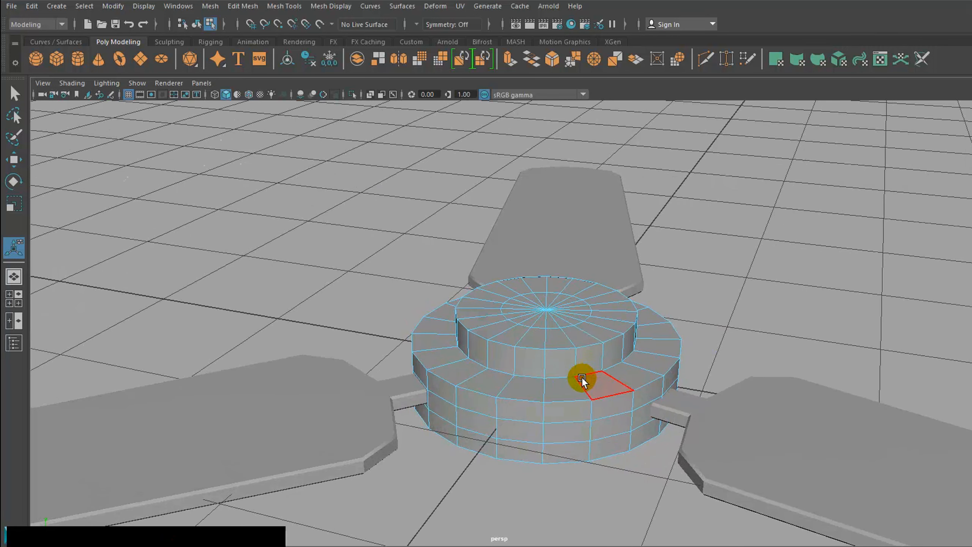
{"action": "right_click_drag", "start_coordinate": [551, 325], "coordinate": [555, 310]}
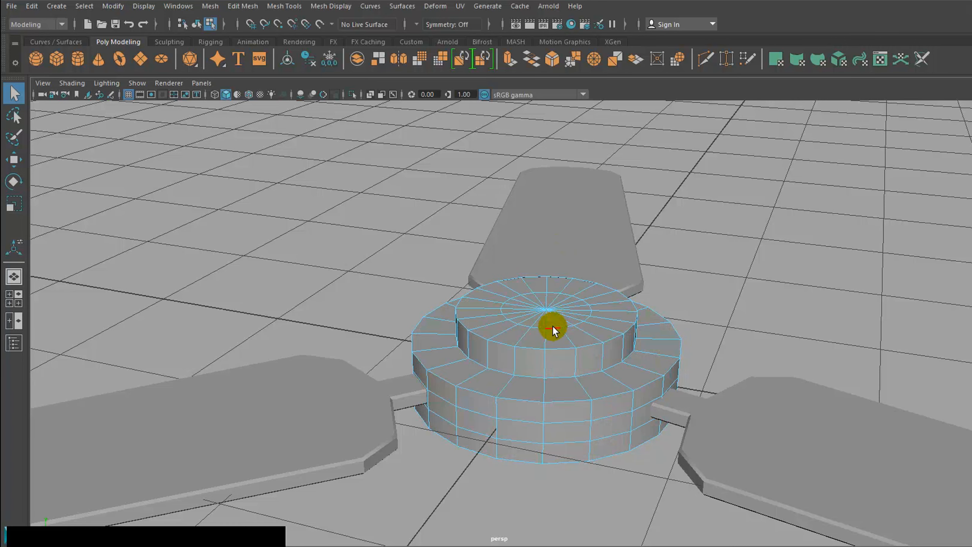
{"action": "left_click_drag", "start_coordinate": [560, 349], "coordinate": [568, 354], "text": "alt"}
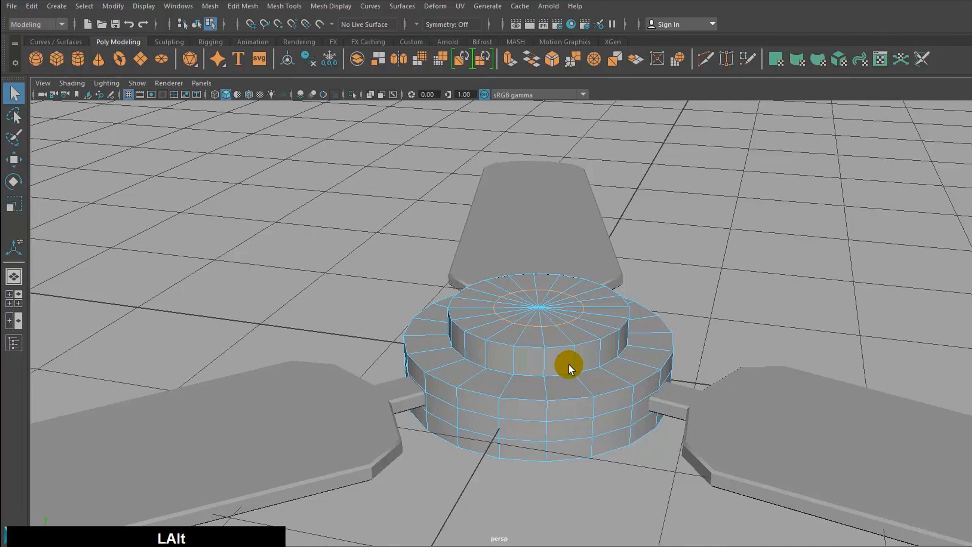
{"action": "right_click_drag", "start_coordinate": [569, 364], "coordinate": [653, 368], "text": "alt"}
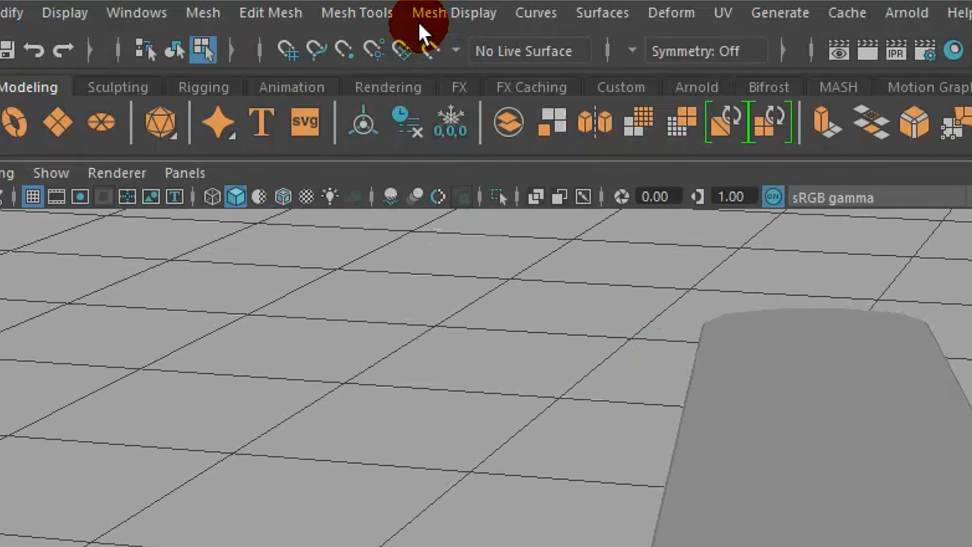
{"action": "left_click", "coordinate": [290, 7]}
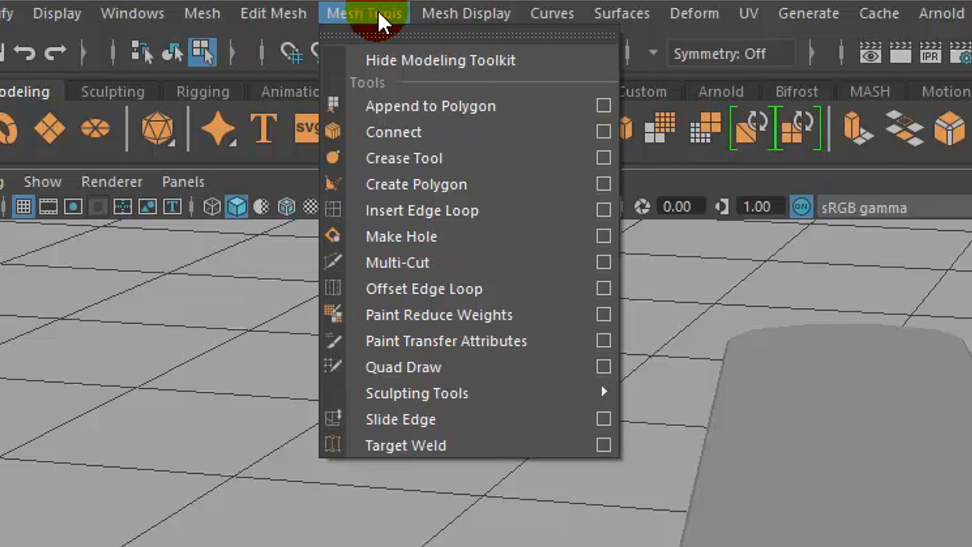
{"action": "left_click", "coordinate": [418, 423]}
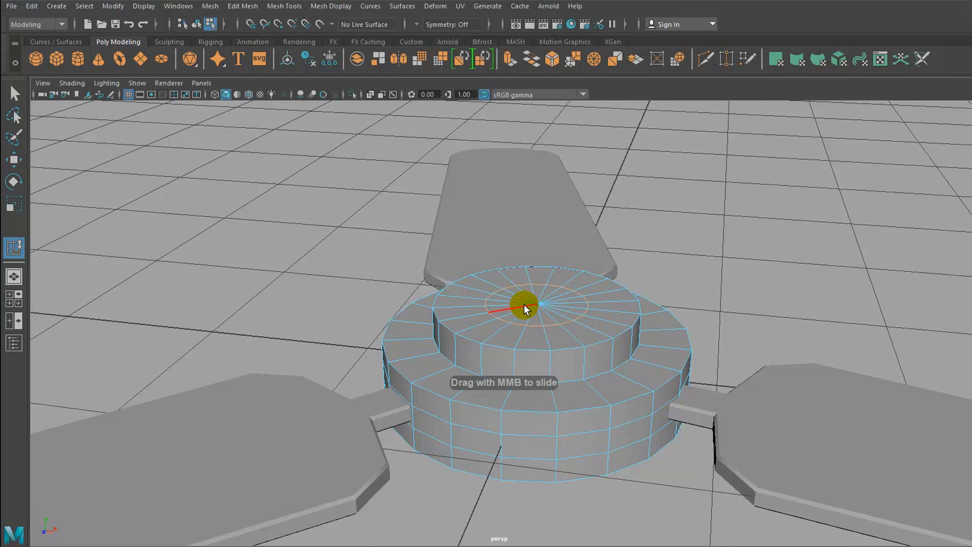
{"action": "middle_click_drag", "start_coordinate": [521, 301], "coordinate": [498, 327]}
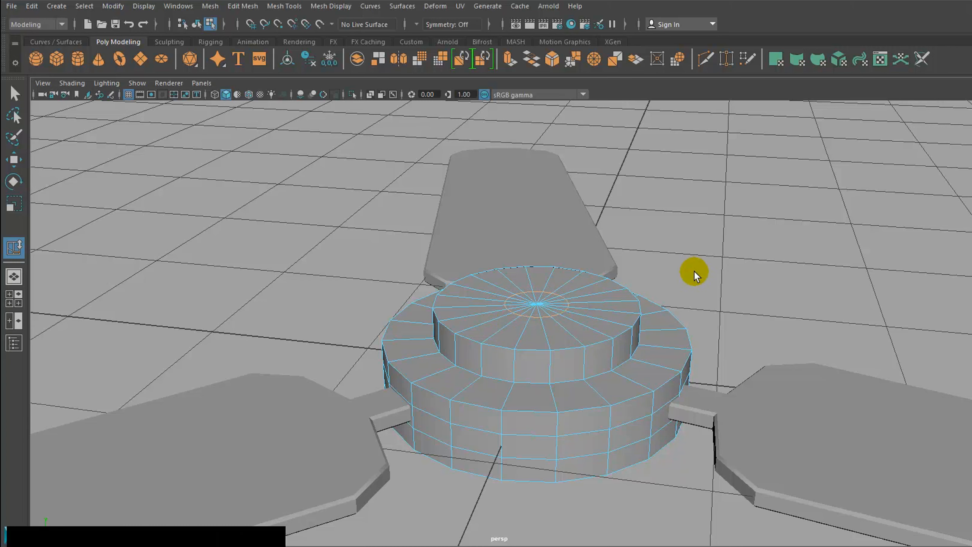
Select only the faces inside the small central circle on the raised disc, removing any outer wedge faces from the selection
{"action": "left_click_drag", "start_coordinate": [718, 285], "coordinate": [722, 282], "text": "alt"}
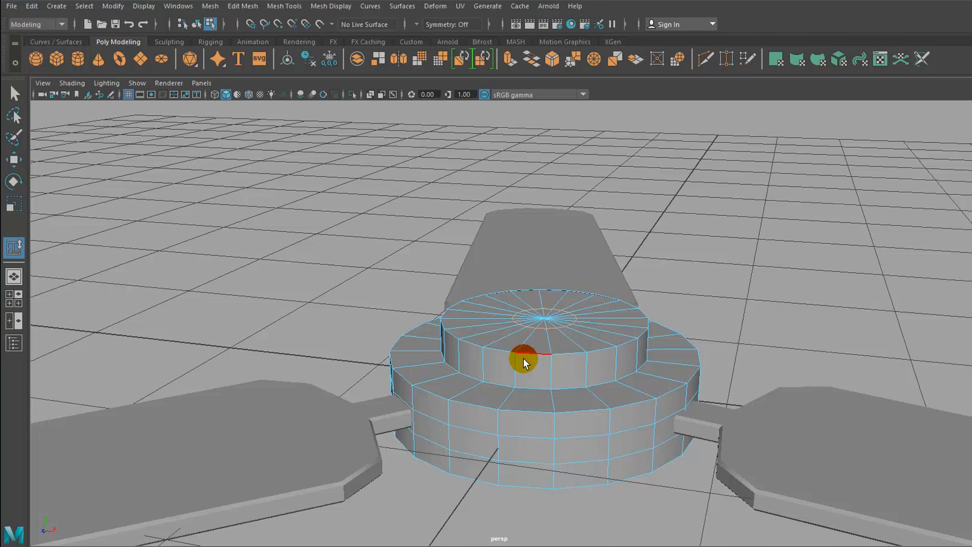
{"action": "mouse_move", "coordinate": [528, 362]}
{"action": "left_mouse_down", "text": "alt"}
{"action": "mouse_move", "coordinate": [568, 319]}
{"action": "mouse_move", "coordinate": [536, 369]}
{"action": "left_mouse_up", "text": "alt"}
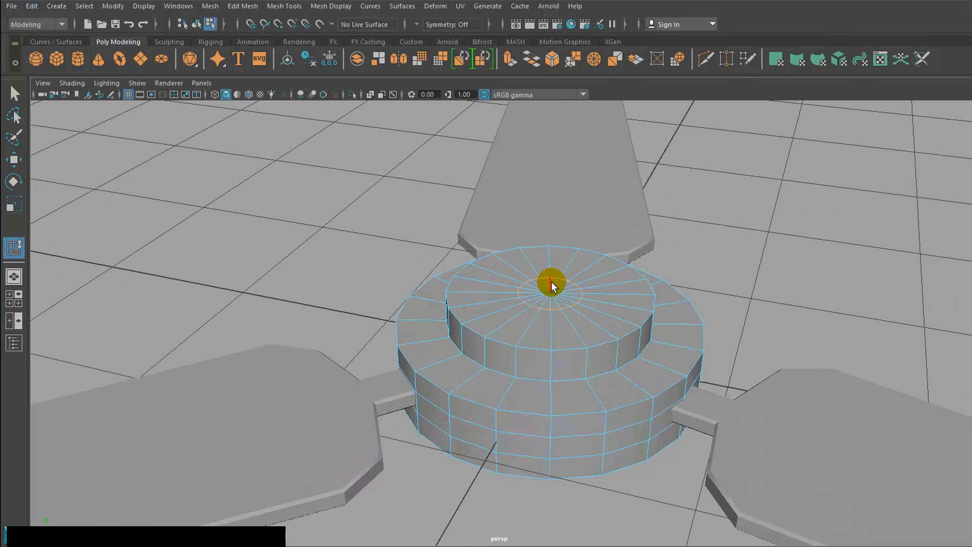
{"action": "right_click", "coordinate": [551, 283]}
{"action": "right_click_drag", "start_coordinate": [551, 253], "coordinate": [551, 310]}
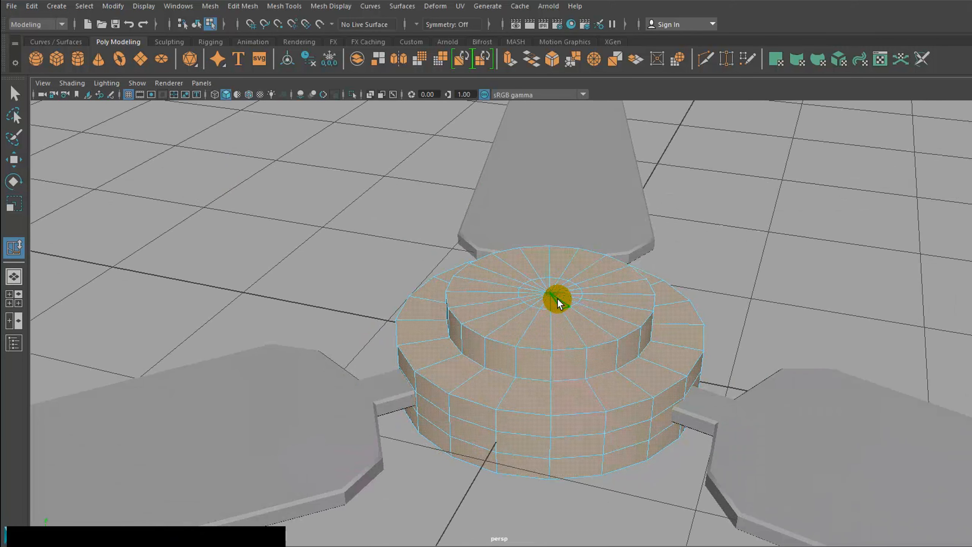
{"action": "scroll", "coordinate": [558, 301], "scroll_direction": "up", "scroll_amount": 4}
{"action": "left_click", "coordinate": [594, 250]}
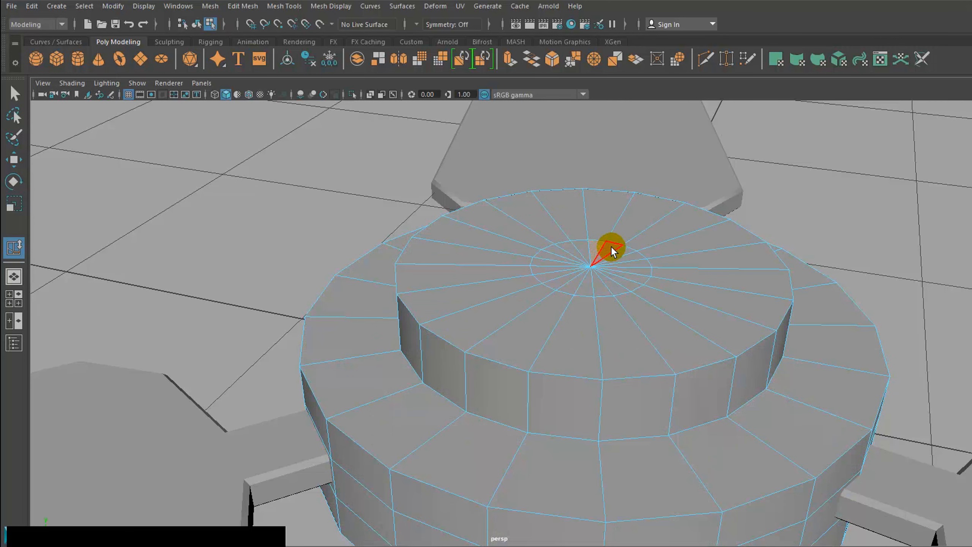
{"action": "mouse_move", "coordinate": [611, 246]}
{"action": "left_mouse_down"}
{"action": "mouse_move", "coordinate": [627, 280]}
{"action": "mouse_move", "coordinate": [572, 291]}
{"action": "mouse_move", "coordinate": [564, 243]}
{"action": "mouse_move", "coordinate": [579, 245]}
{"action": "left_mouse_up"}
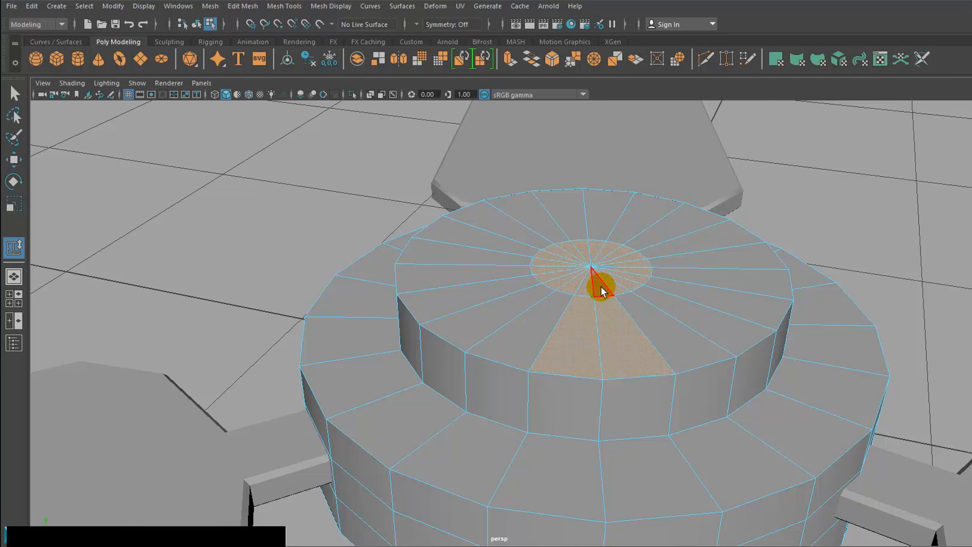
{"action": "key", "text": "shift"}
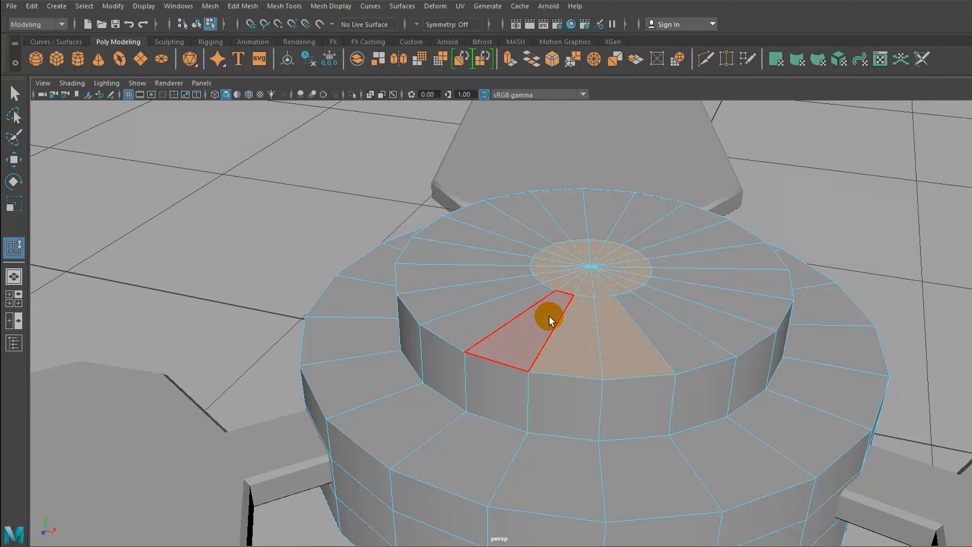
{"action": "left_click", "coordinate": [619, 336], "text": "ctrl"}
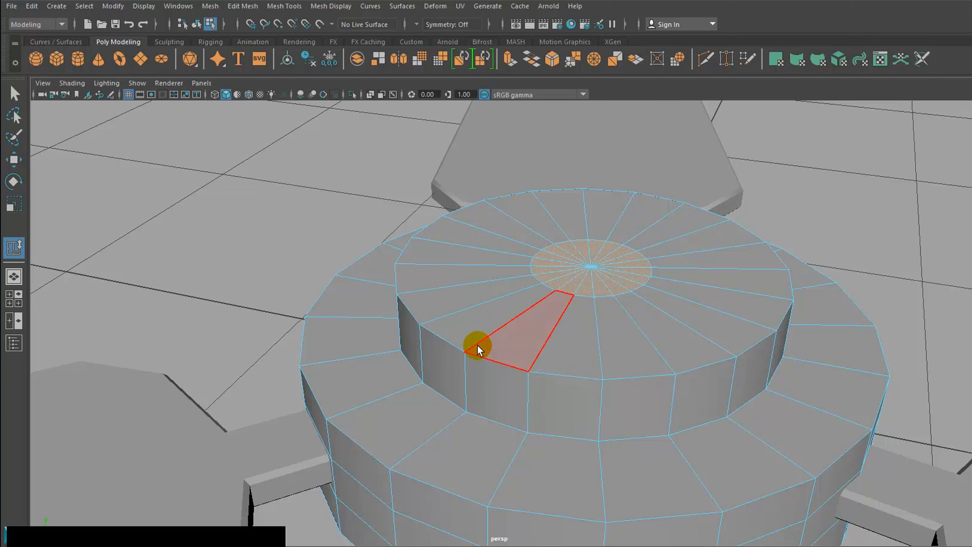